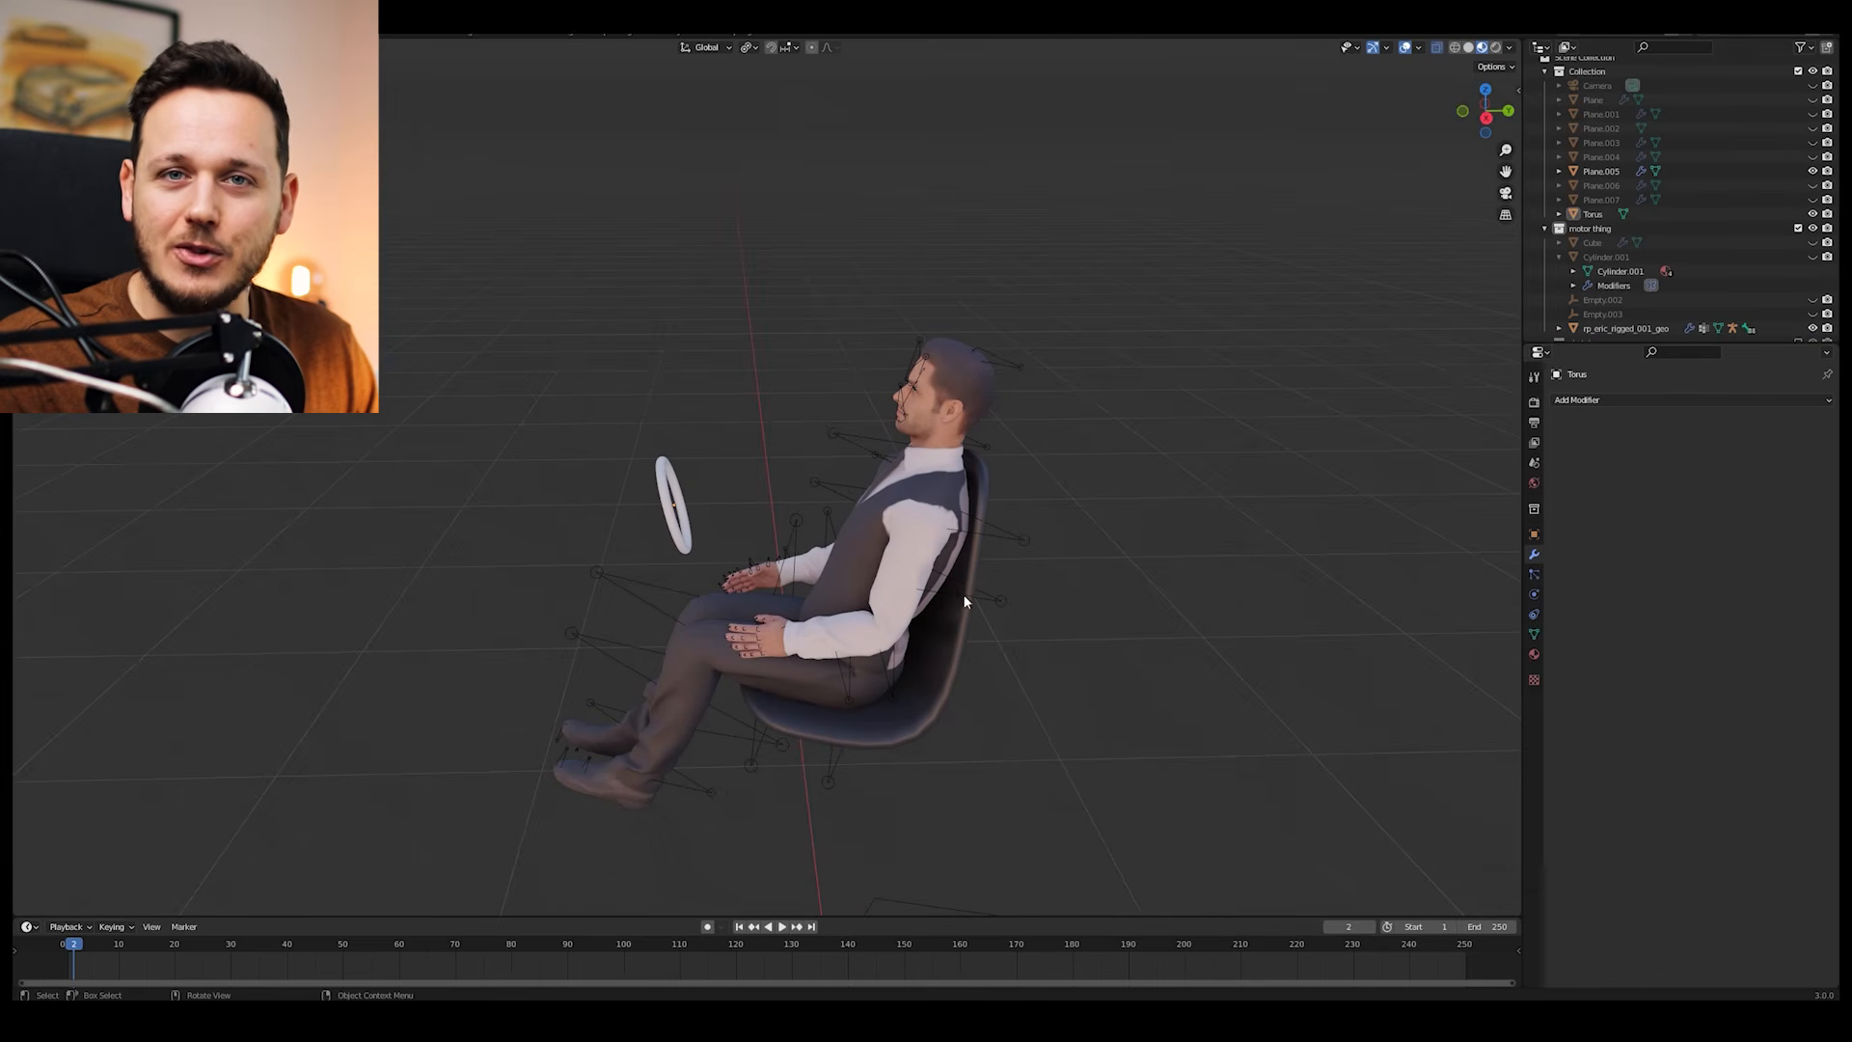
# Step: Switch the seated figure's armature to Pose Mode, select the bone behind the upper arm and toggle X-ray display
pyautogui.click(963, 593)
pyautogui.scroll(3, 1052, 592)
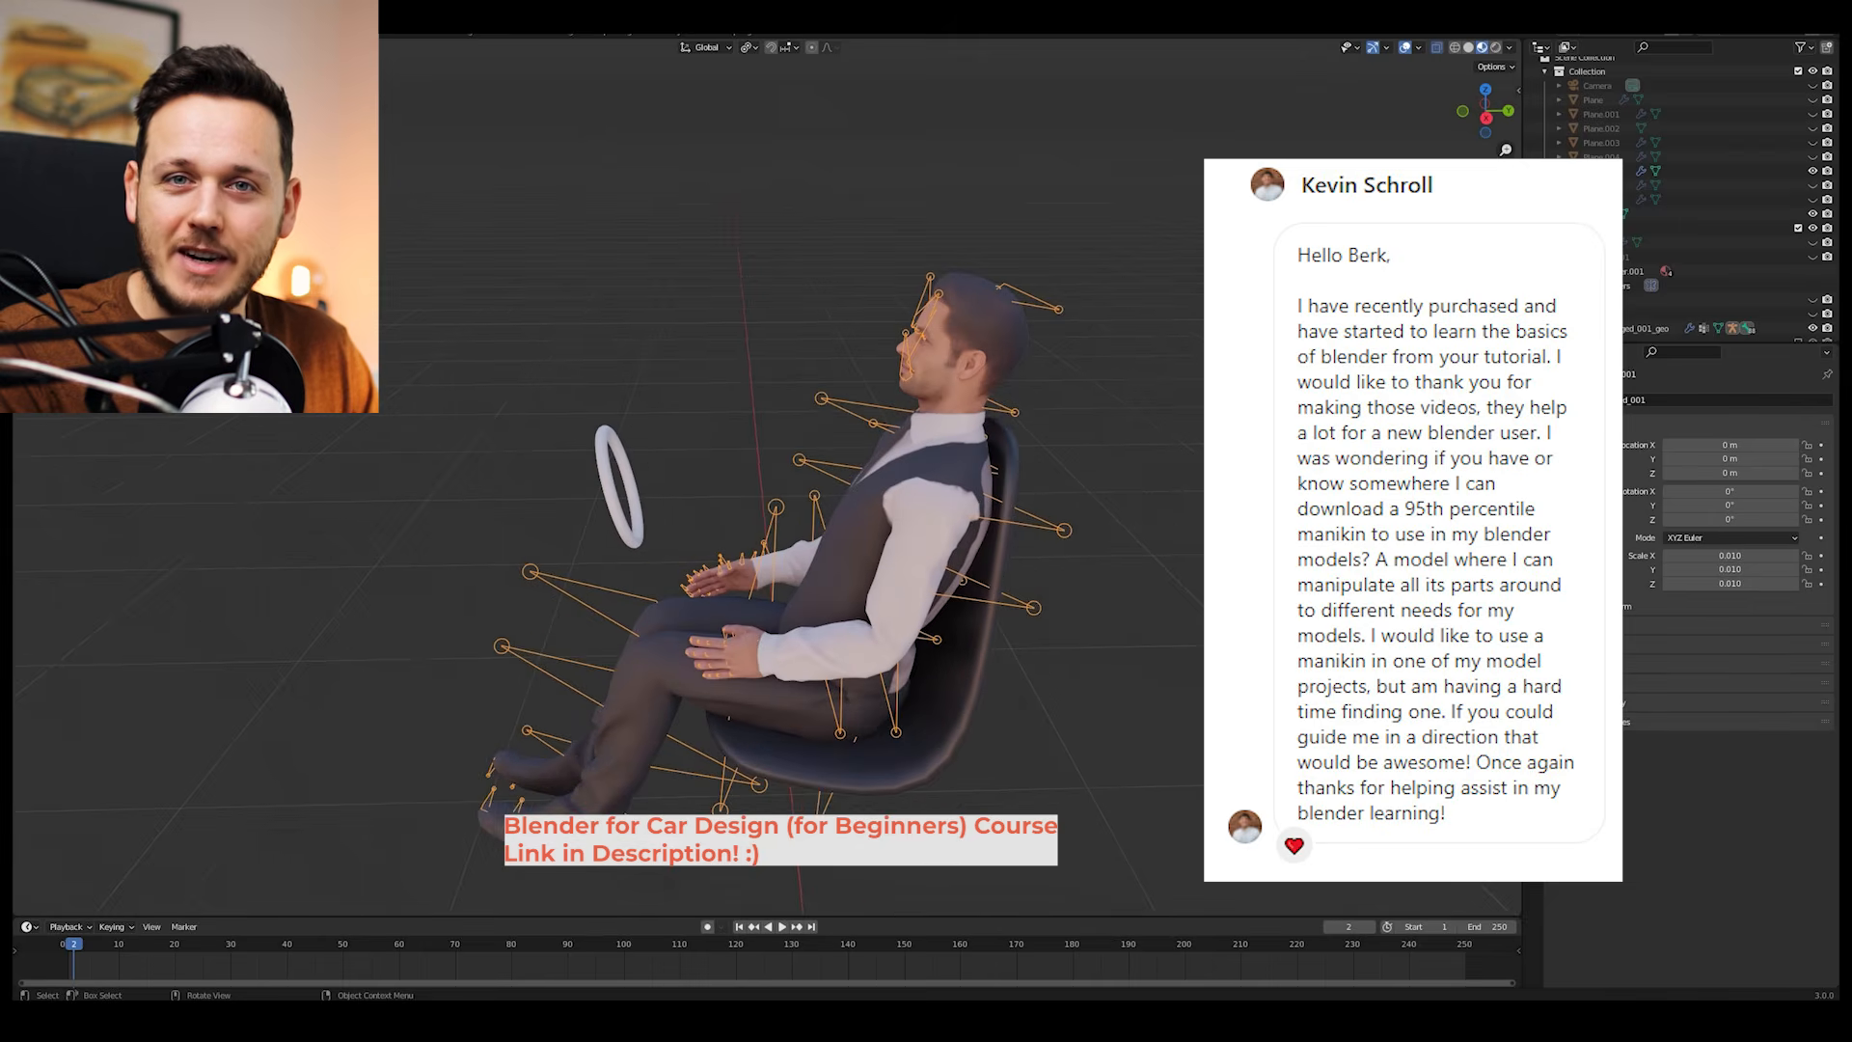
pyautogui.hotkey('ctrl', 'Tab')
pyautogui.click(1004, 596)
pyautogui.moveTo(1096, 596); pyautogui.dragTo(1139, 575, button='middle')
pyautogui.hotkey('alt', 'z')
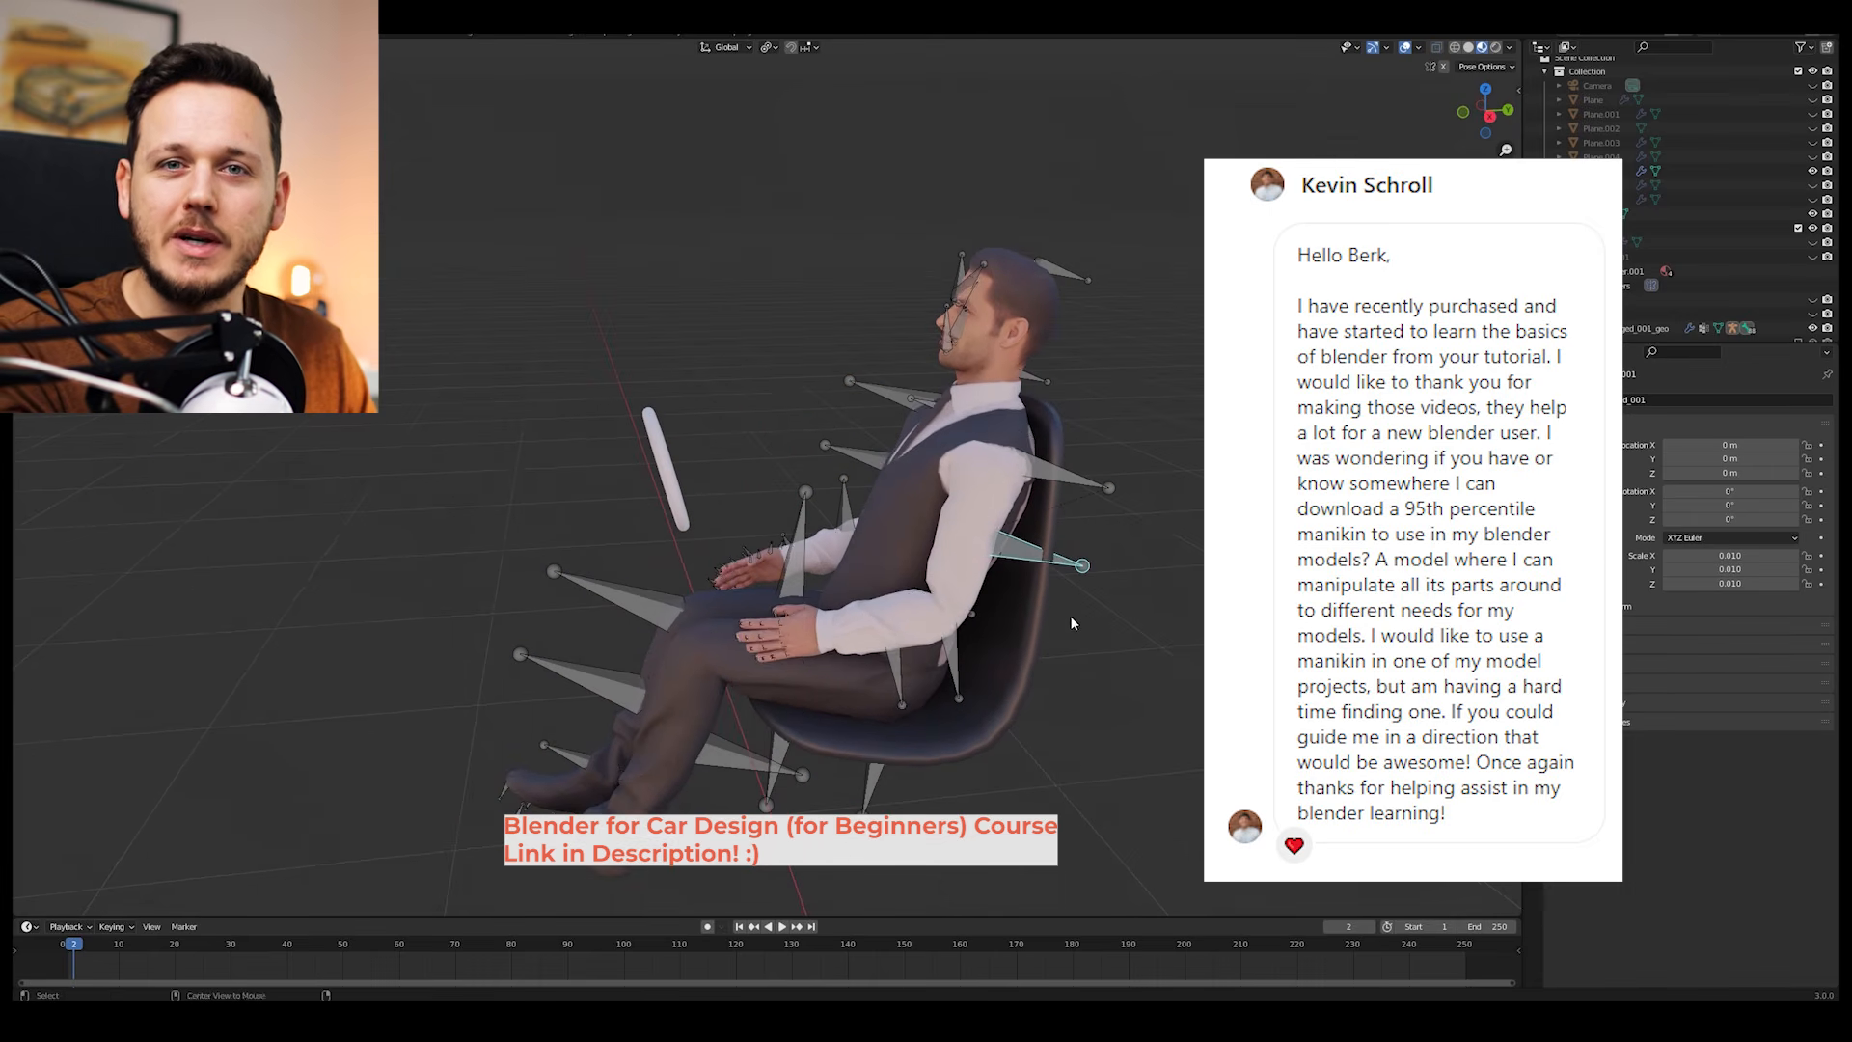
pyautogui.hotkey('alt', 'z')
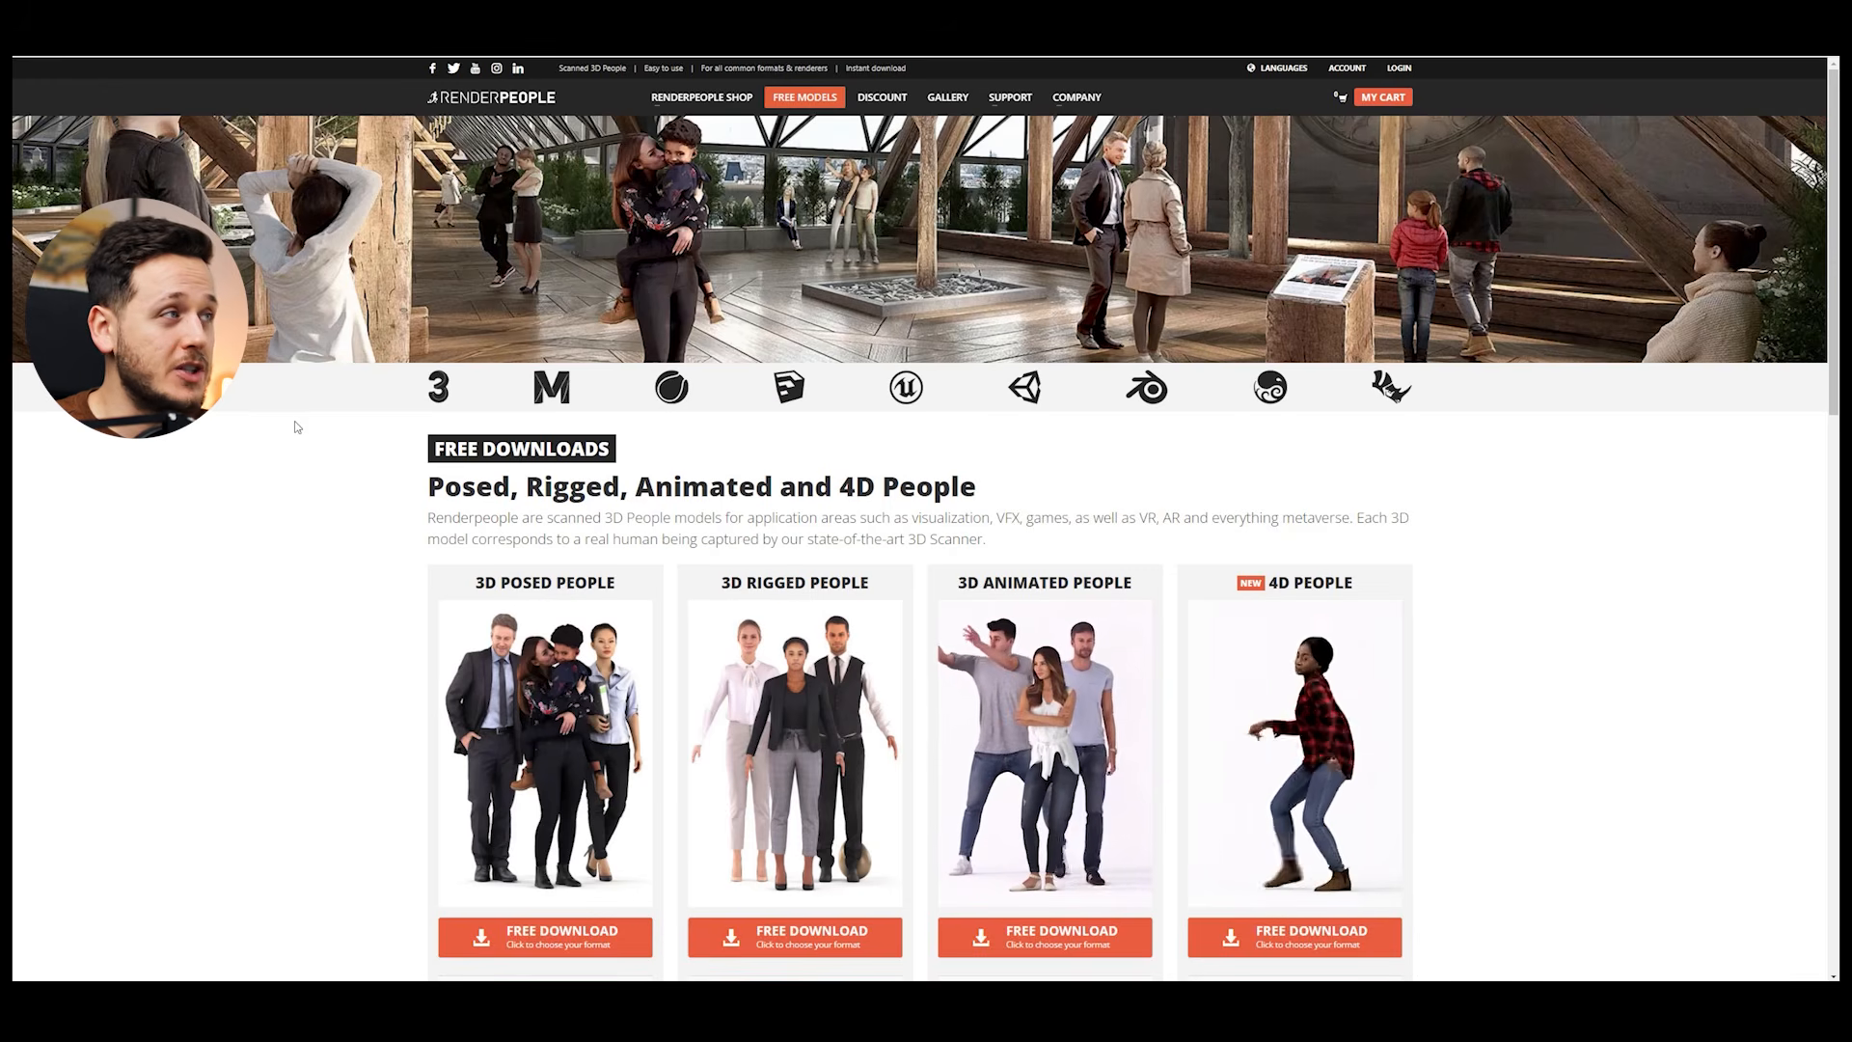
# Step: On the Renderpeople free models page in the browser, download the free 3D Rigged People pack in FBX format
pyautogui.scroll(-1, 302, 422)
pyautogui.scroll(1, 302, 422)
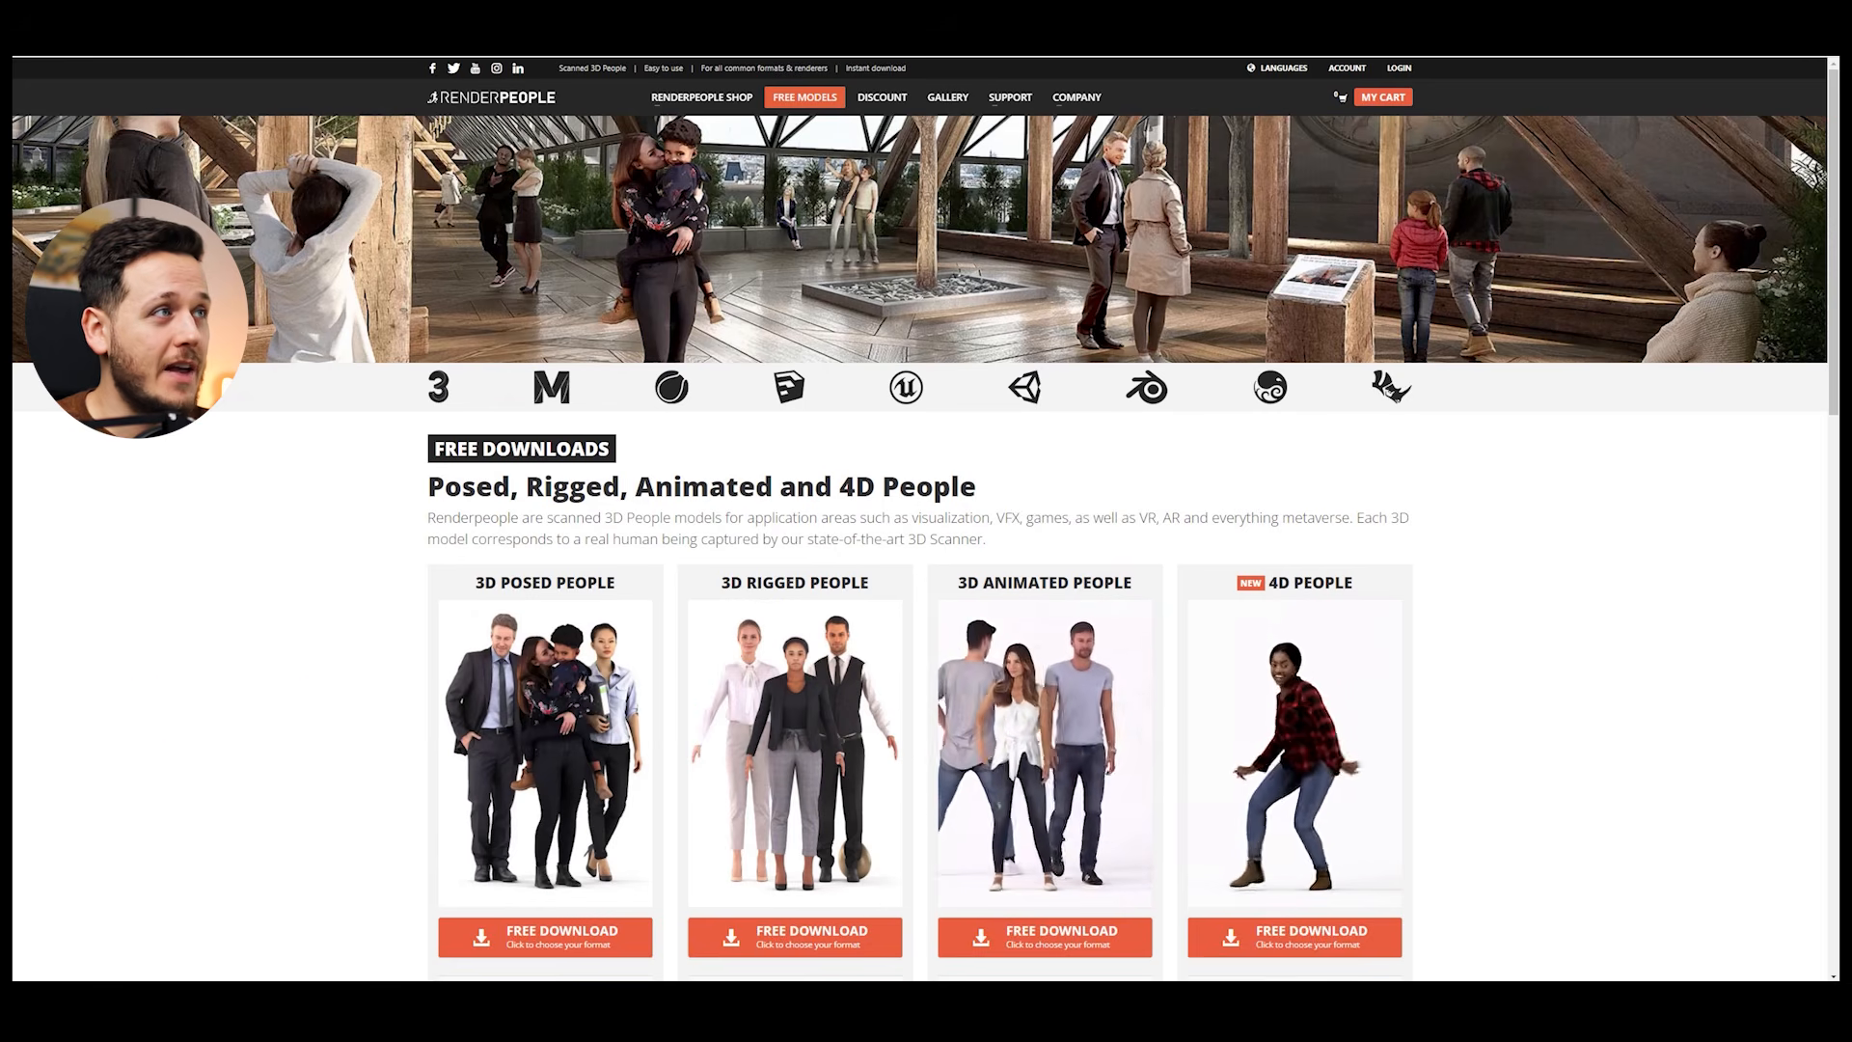
pyautogui.scroll(-5, 810, 103)
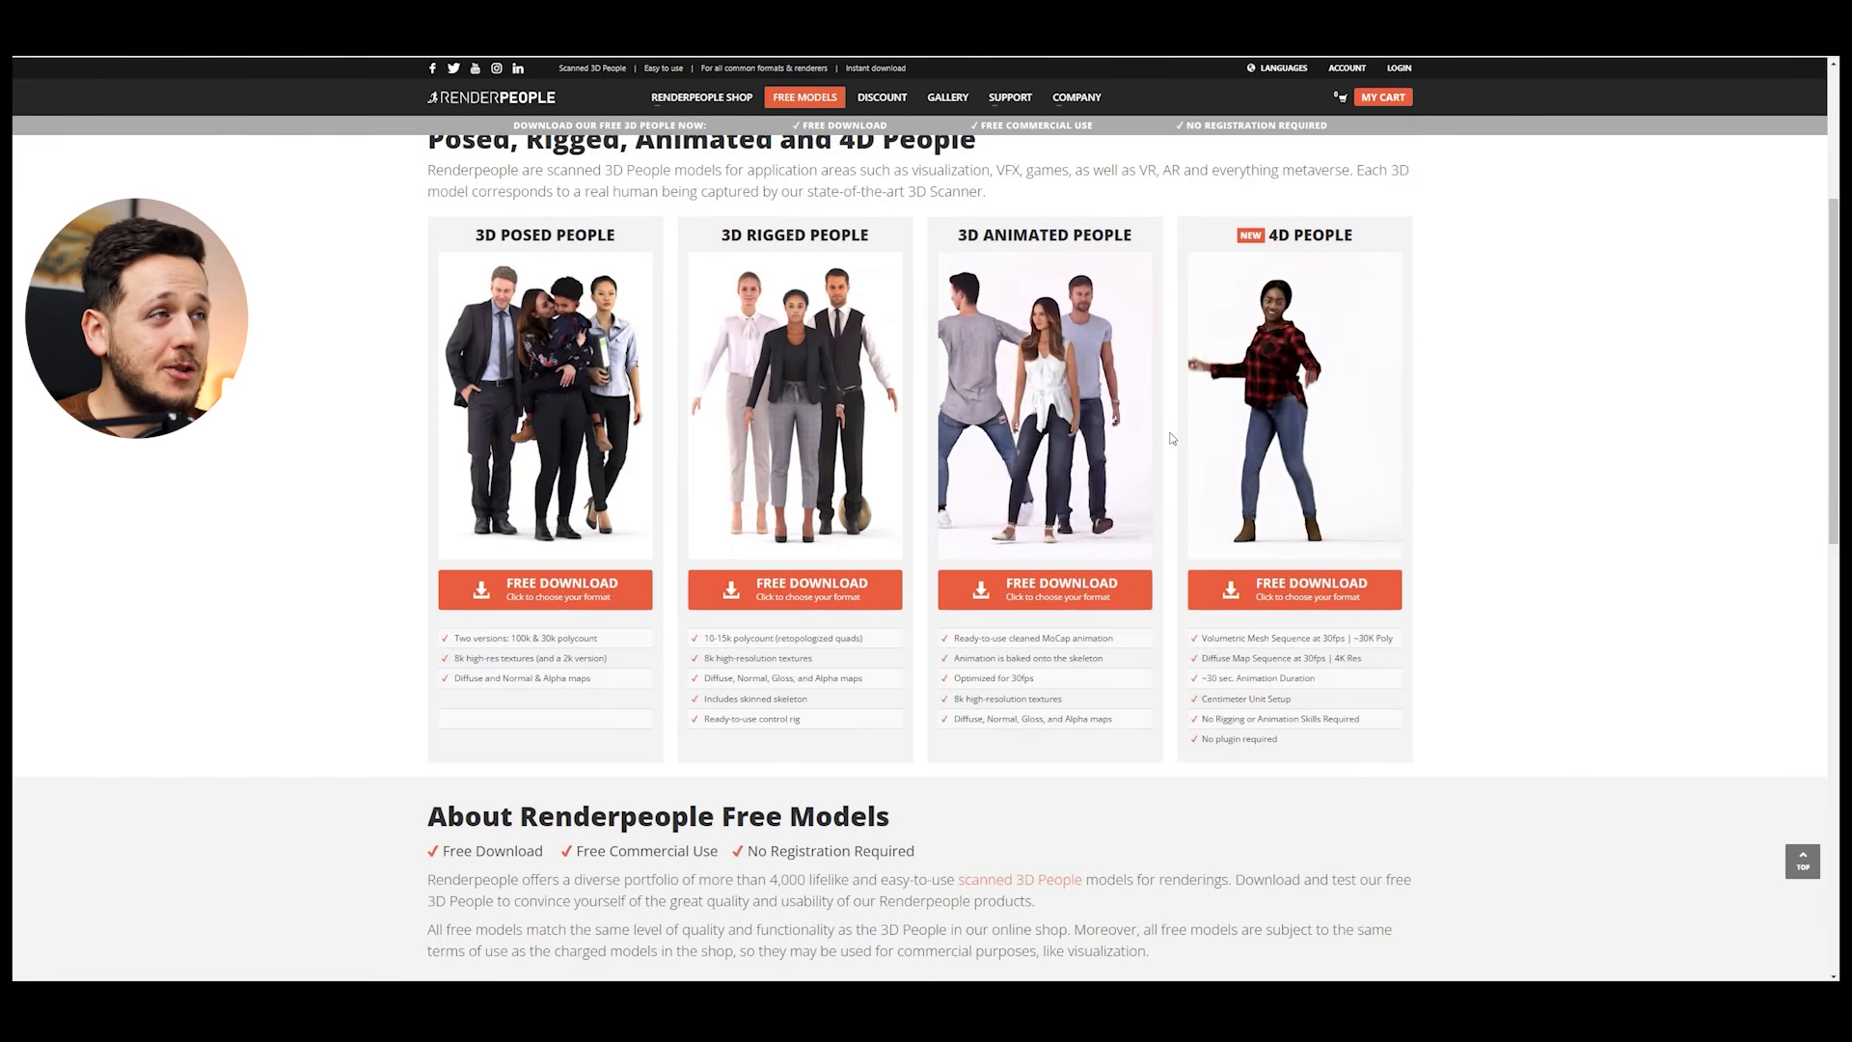
pyautogui.moveTo(1042, 136)
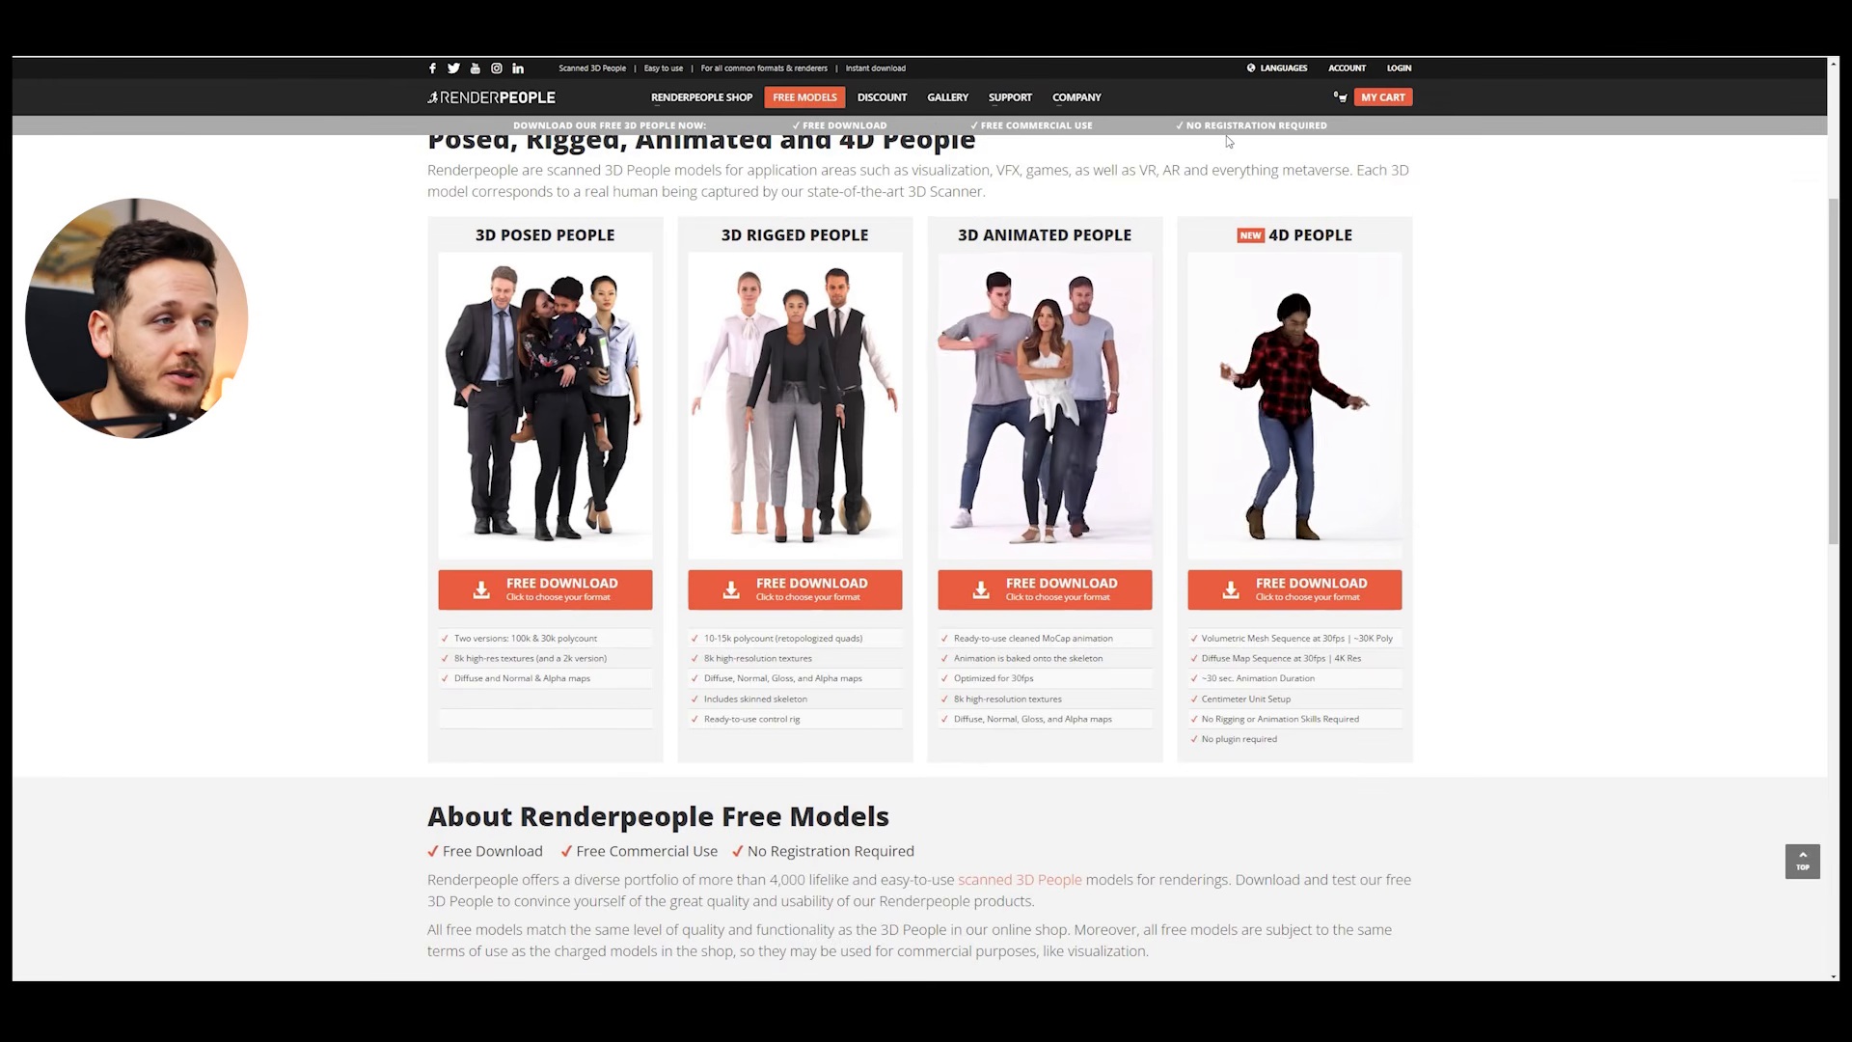
pyautogui.scroll(5, 1209, 207)
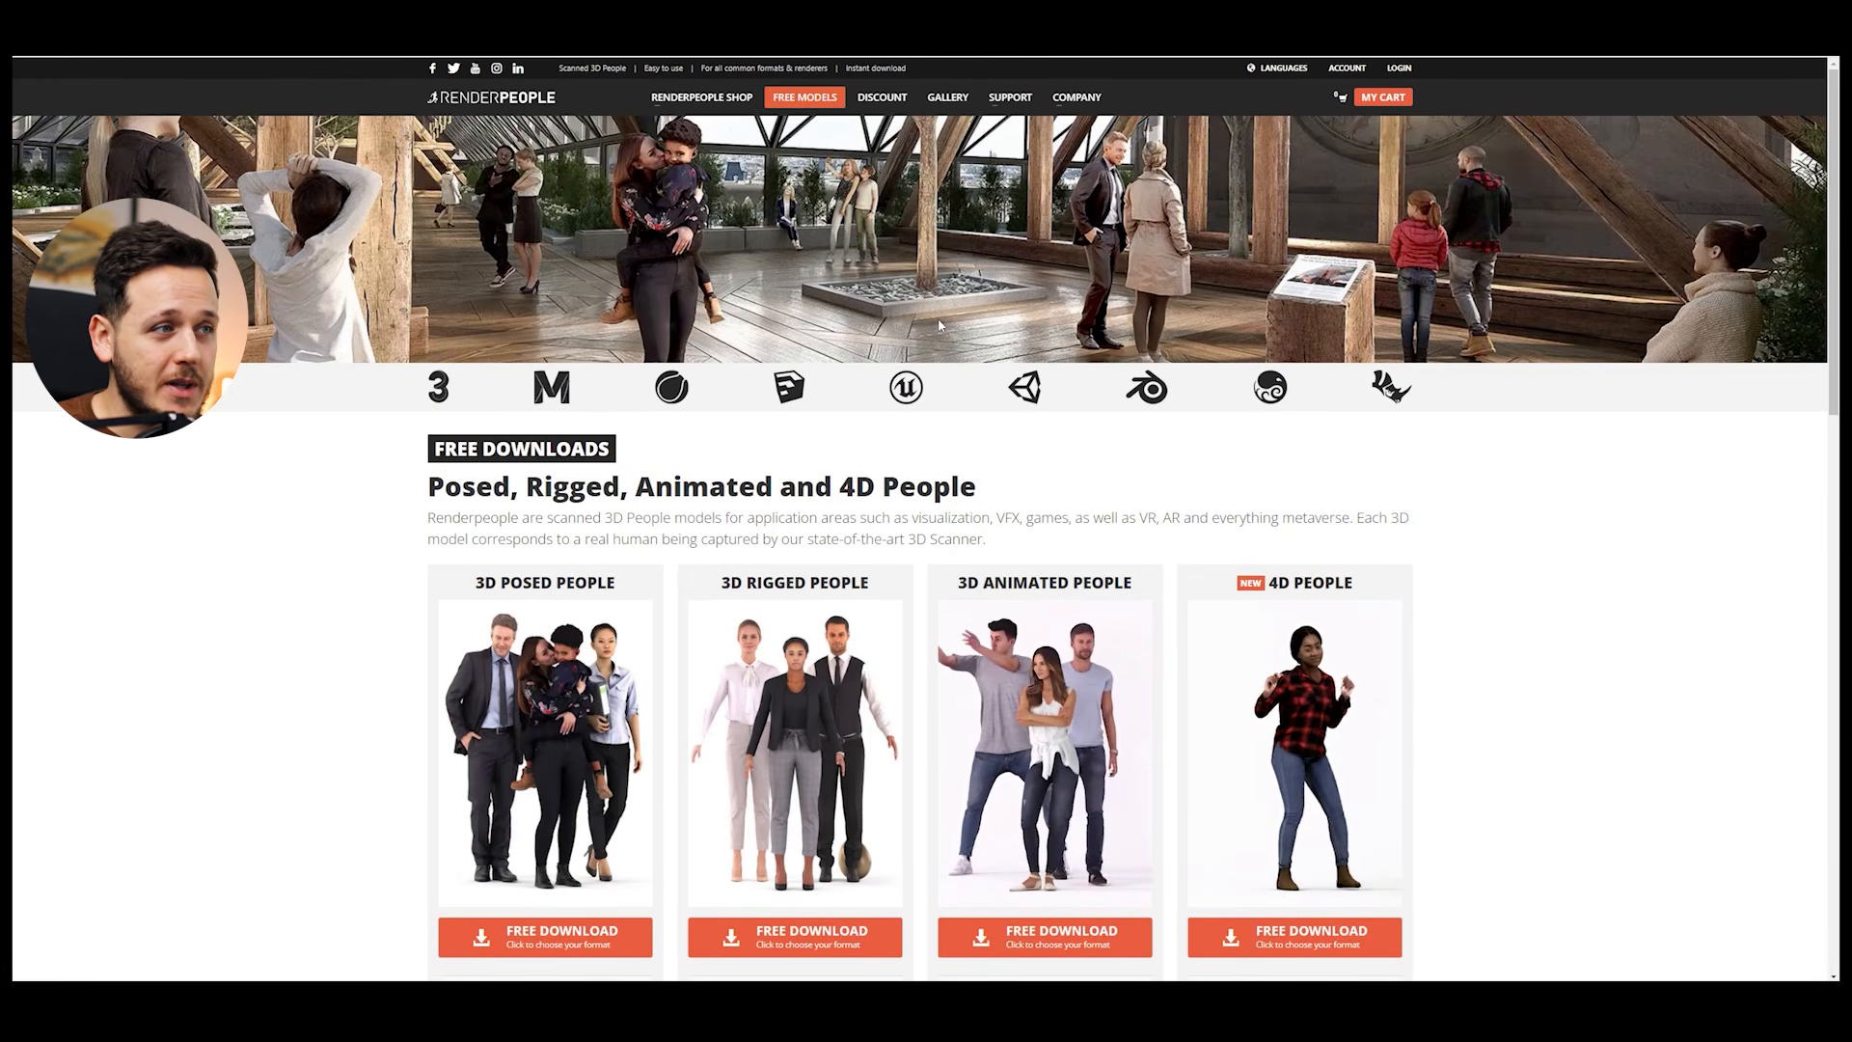
pyautogui.scroll(-4, 946, 329)
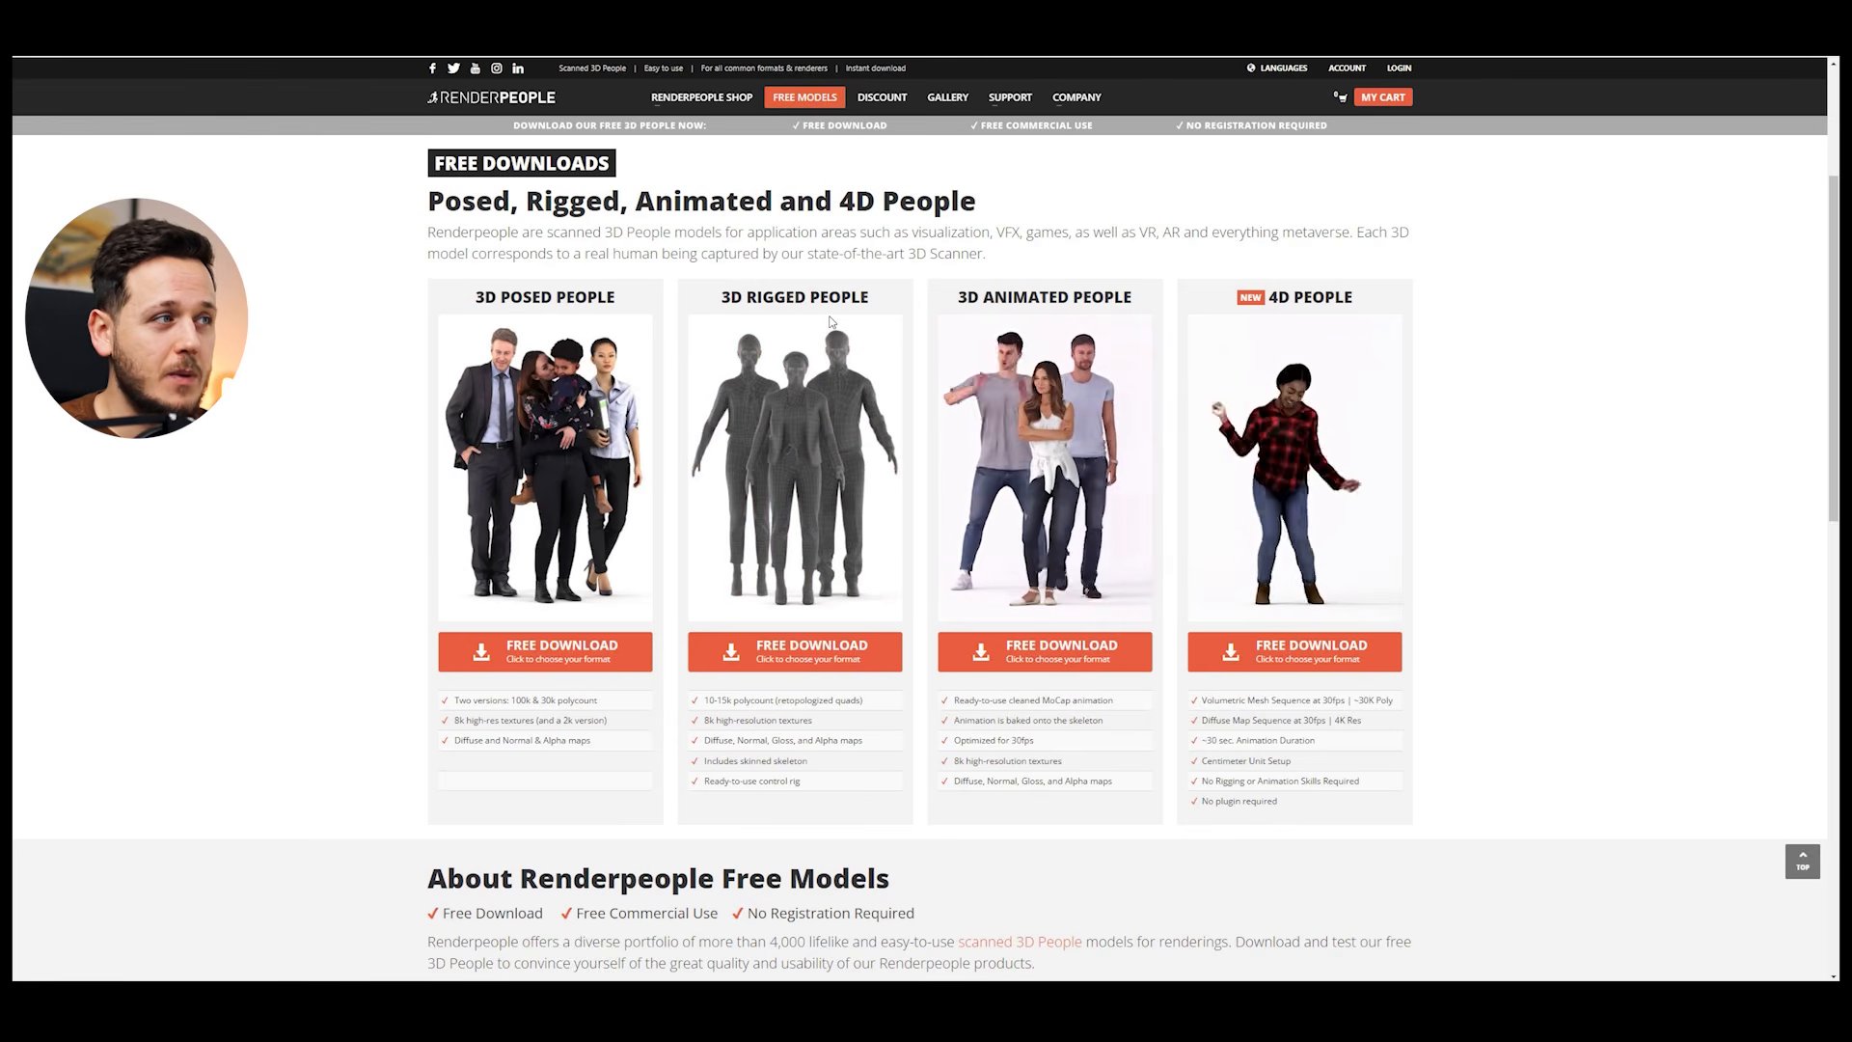
pyautogui.click(806, 646)
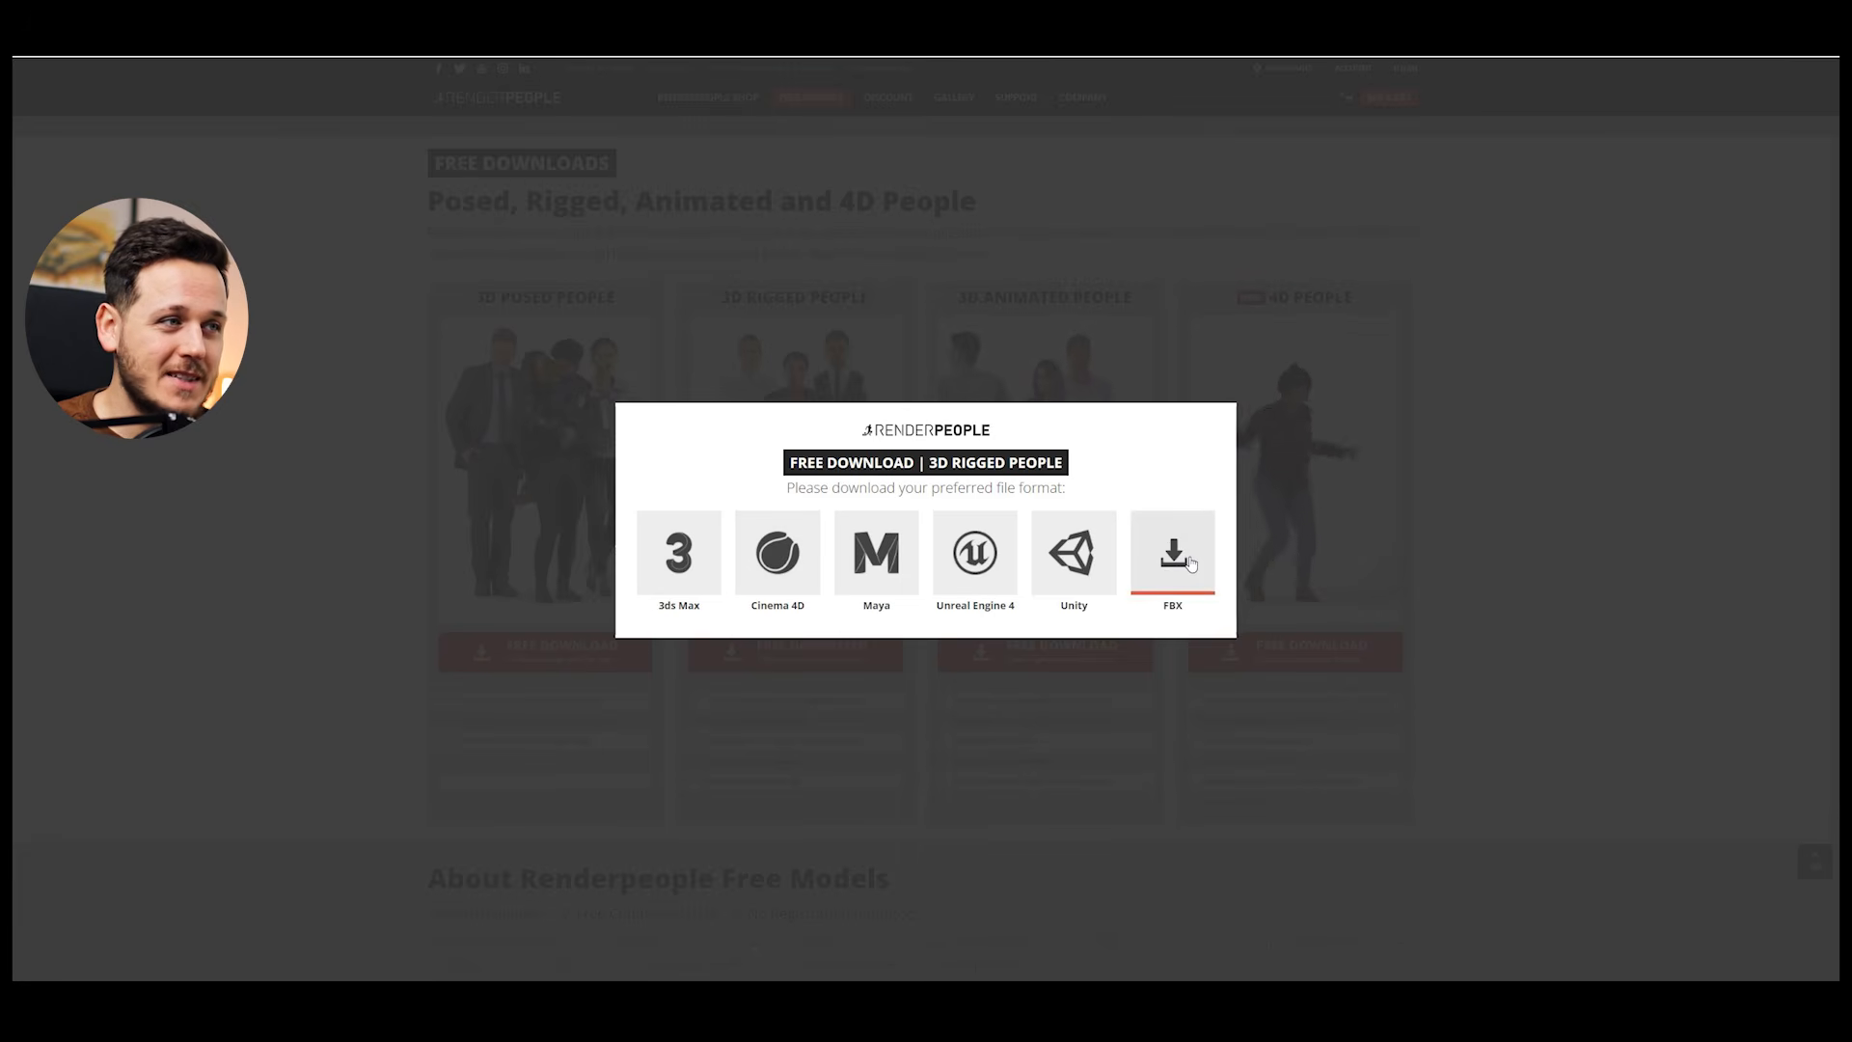
pyautogui.click(1173, 554)
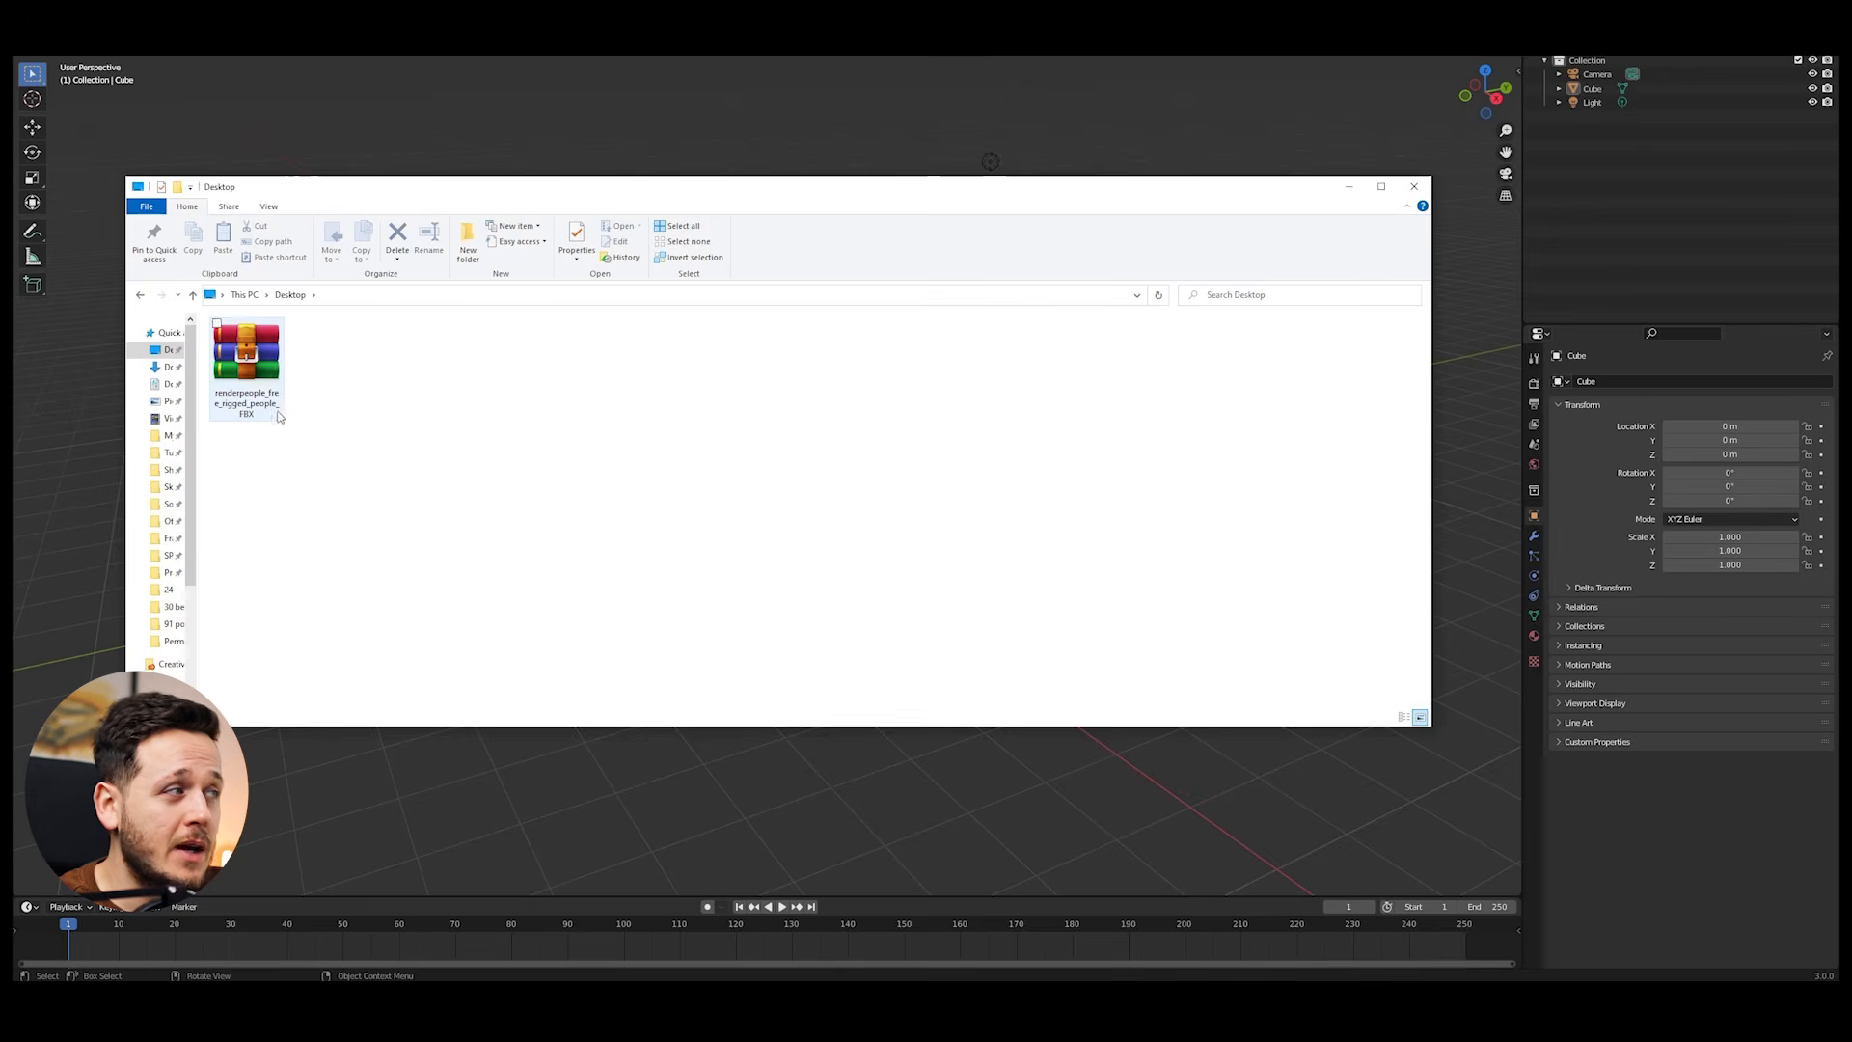
# Step: In File Explorer, extract the renderpeople_free_rigged_people_FBX archive on the Desktop
pyautogui.click(257, 373)
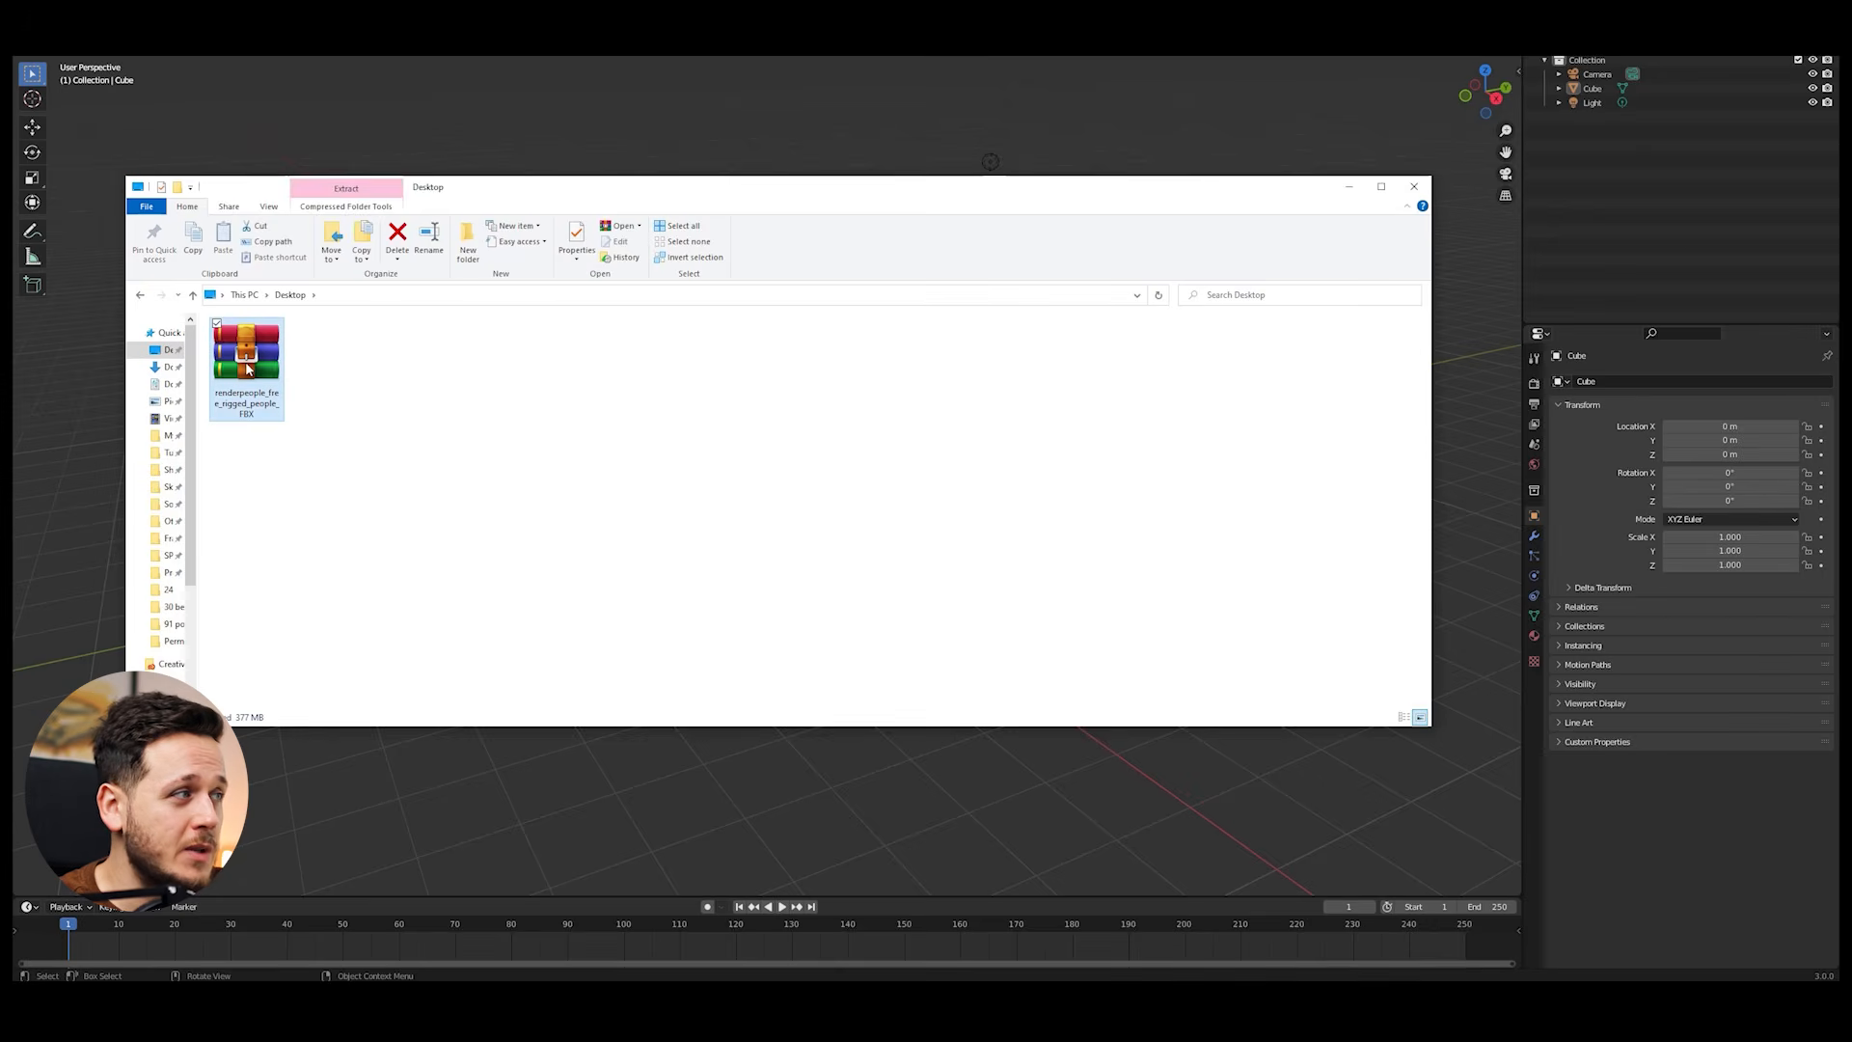
pyautogui.rightClick(248, 369)
pyautogui.click(145, 440)
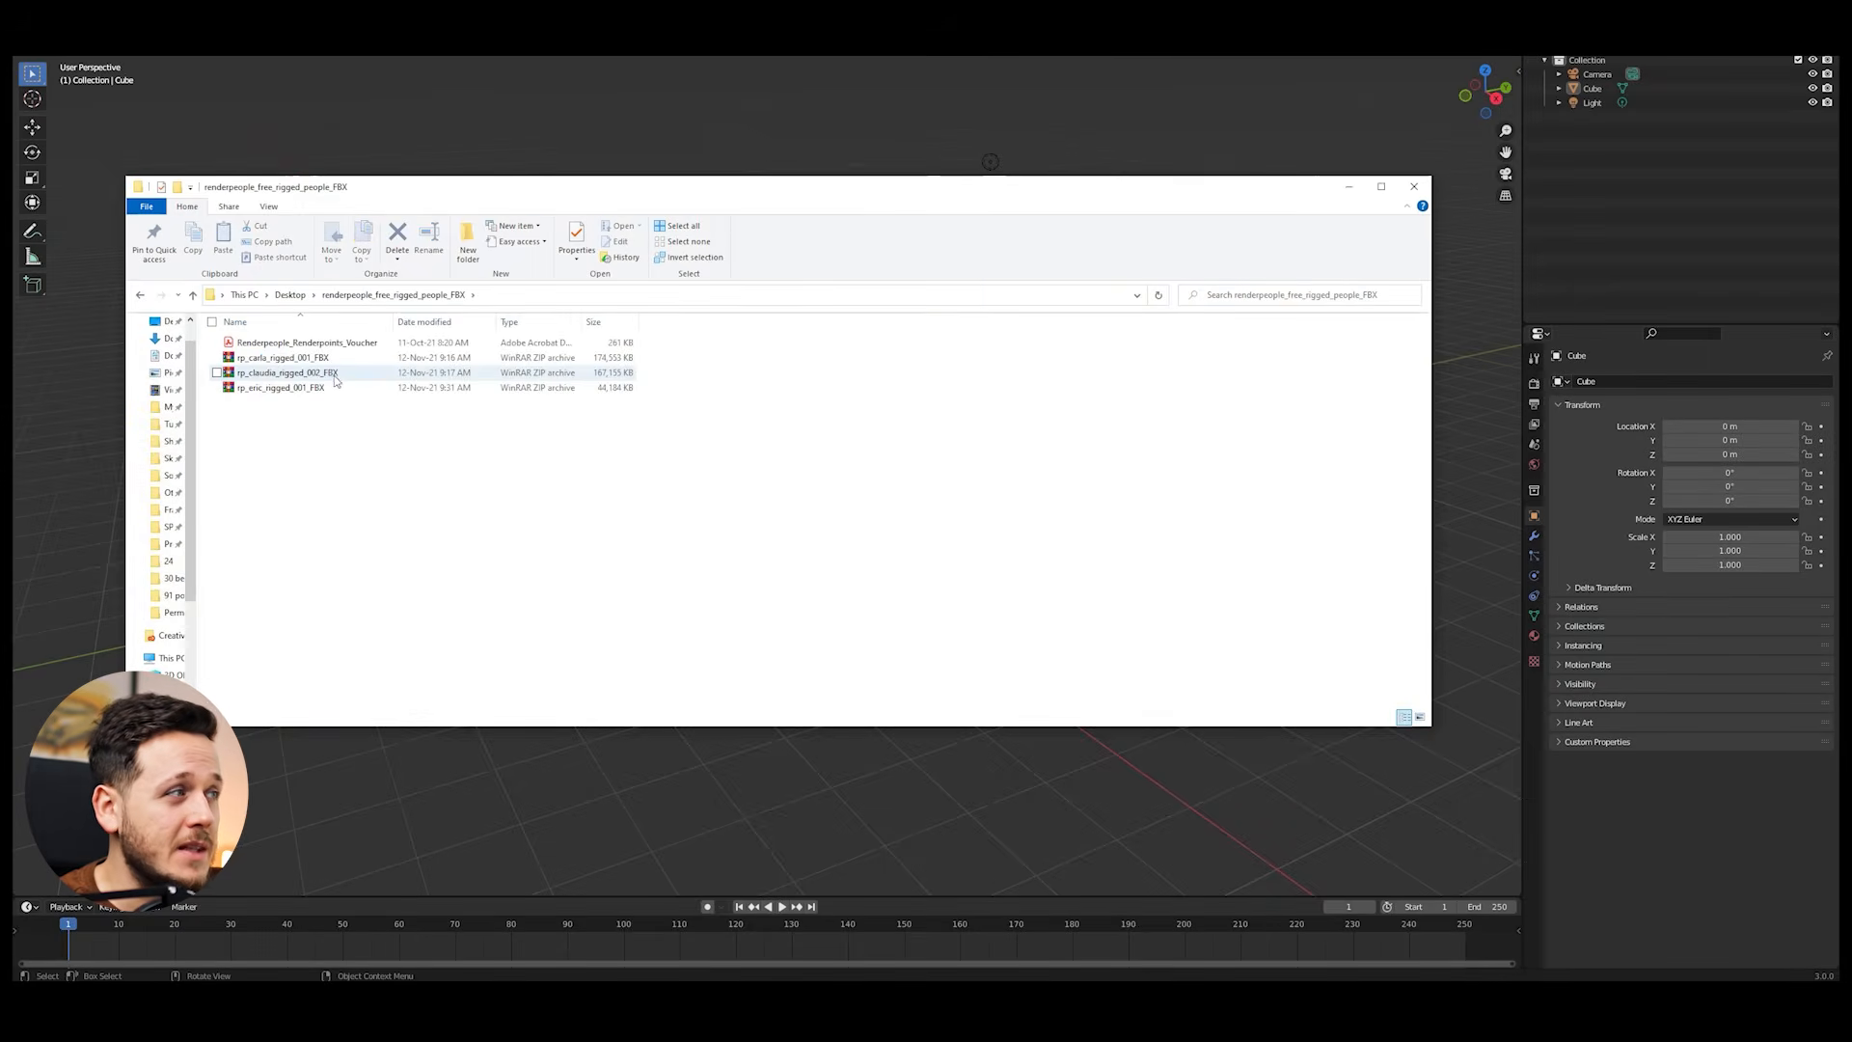
# Step: Extract the rp_eric_rigged_001_FBX archive and open the extracted folder
pyautogui.click(307, 388)
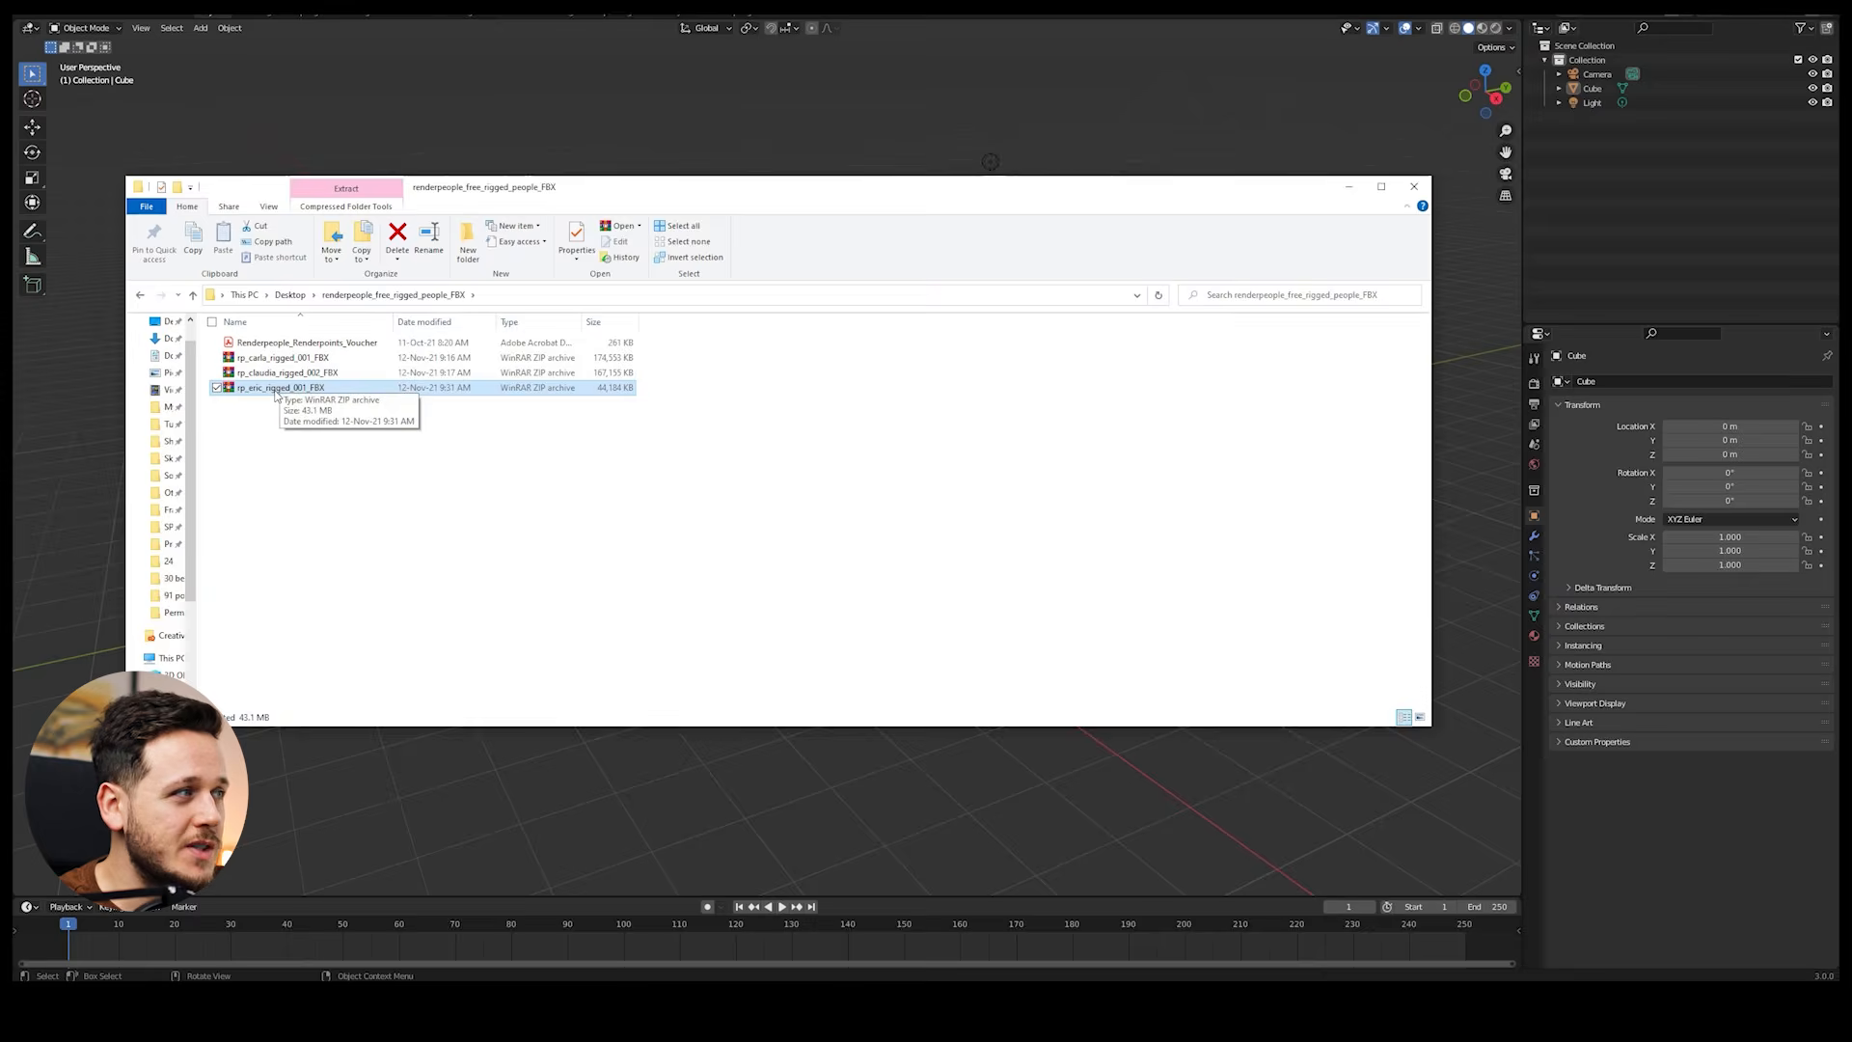
pyautogui.rightClick(277, 394)
pyautogui.click(145, 464)
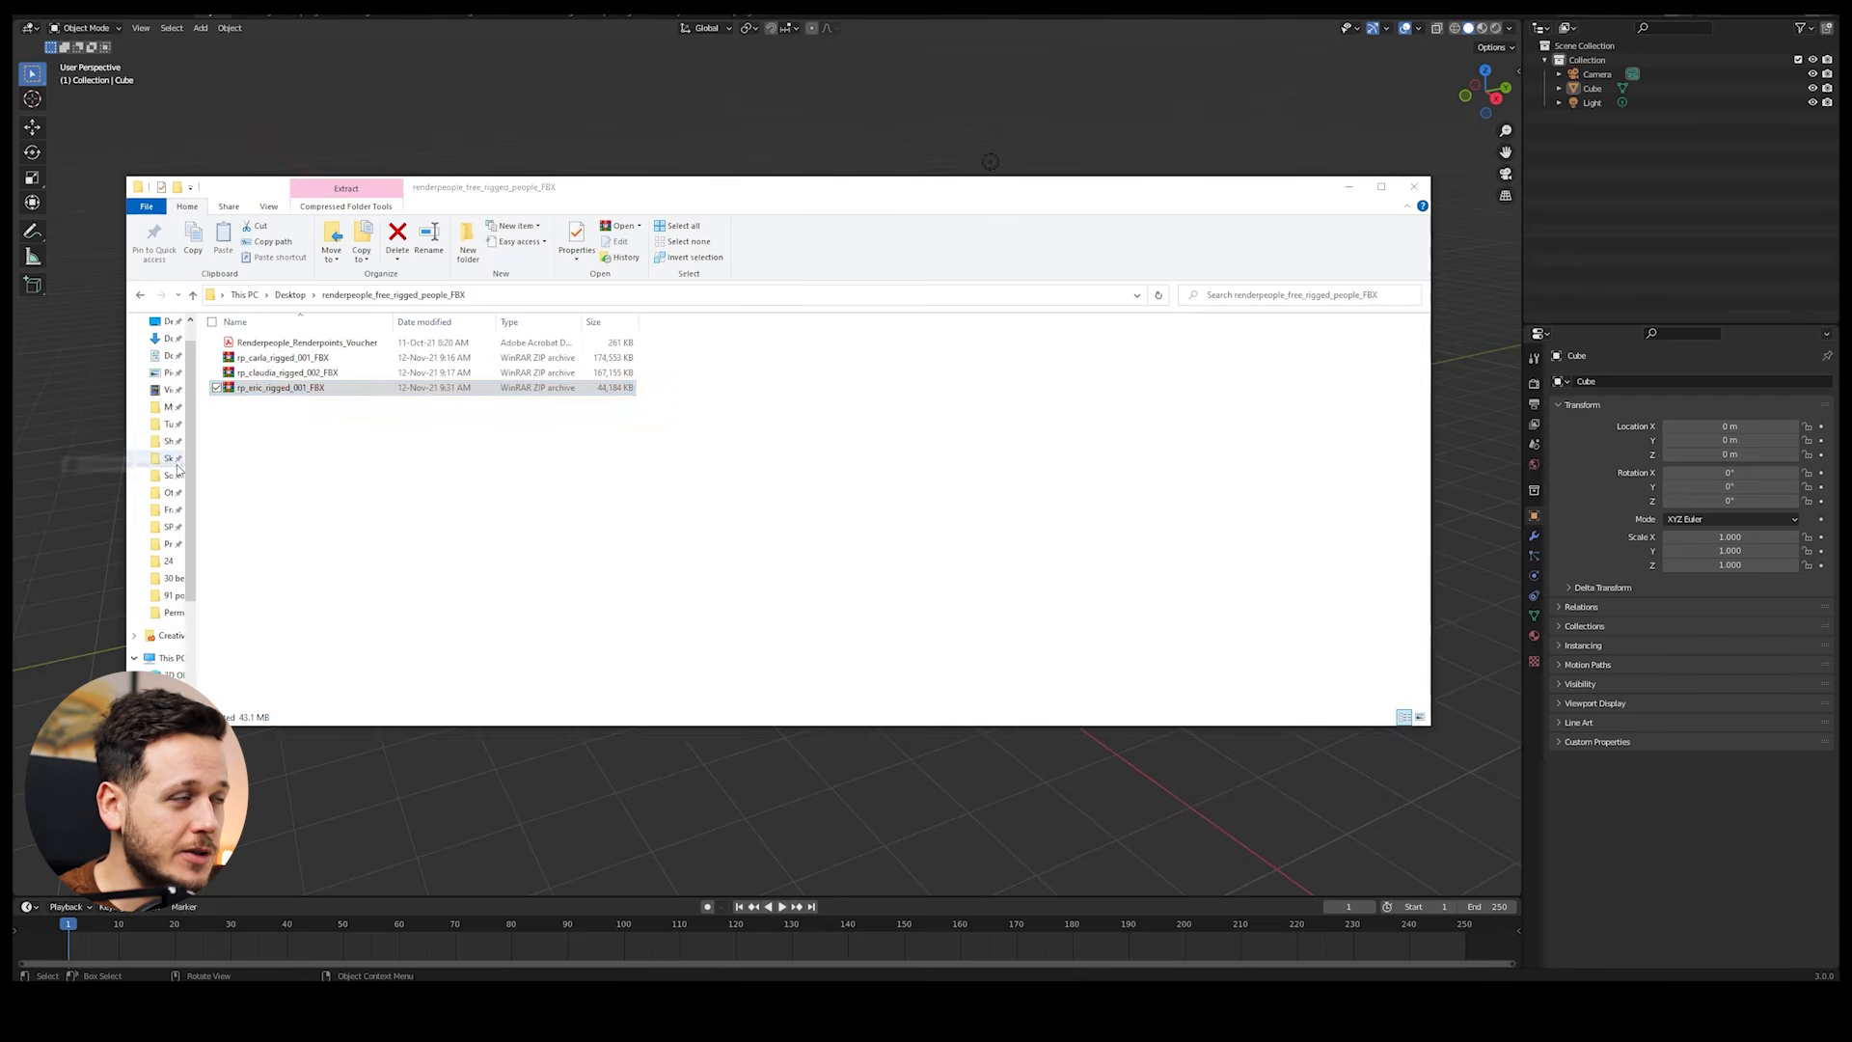
pyautogui.doubleClick(307, 345)
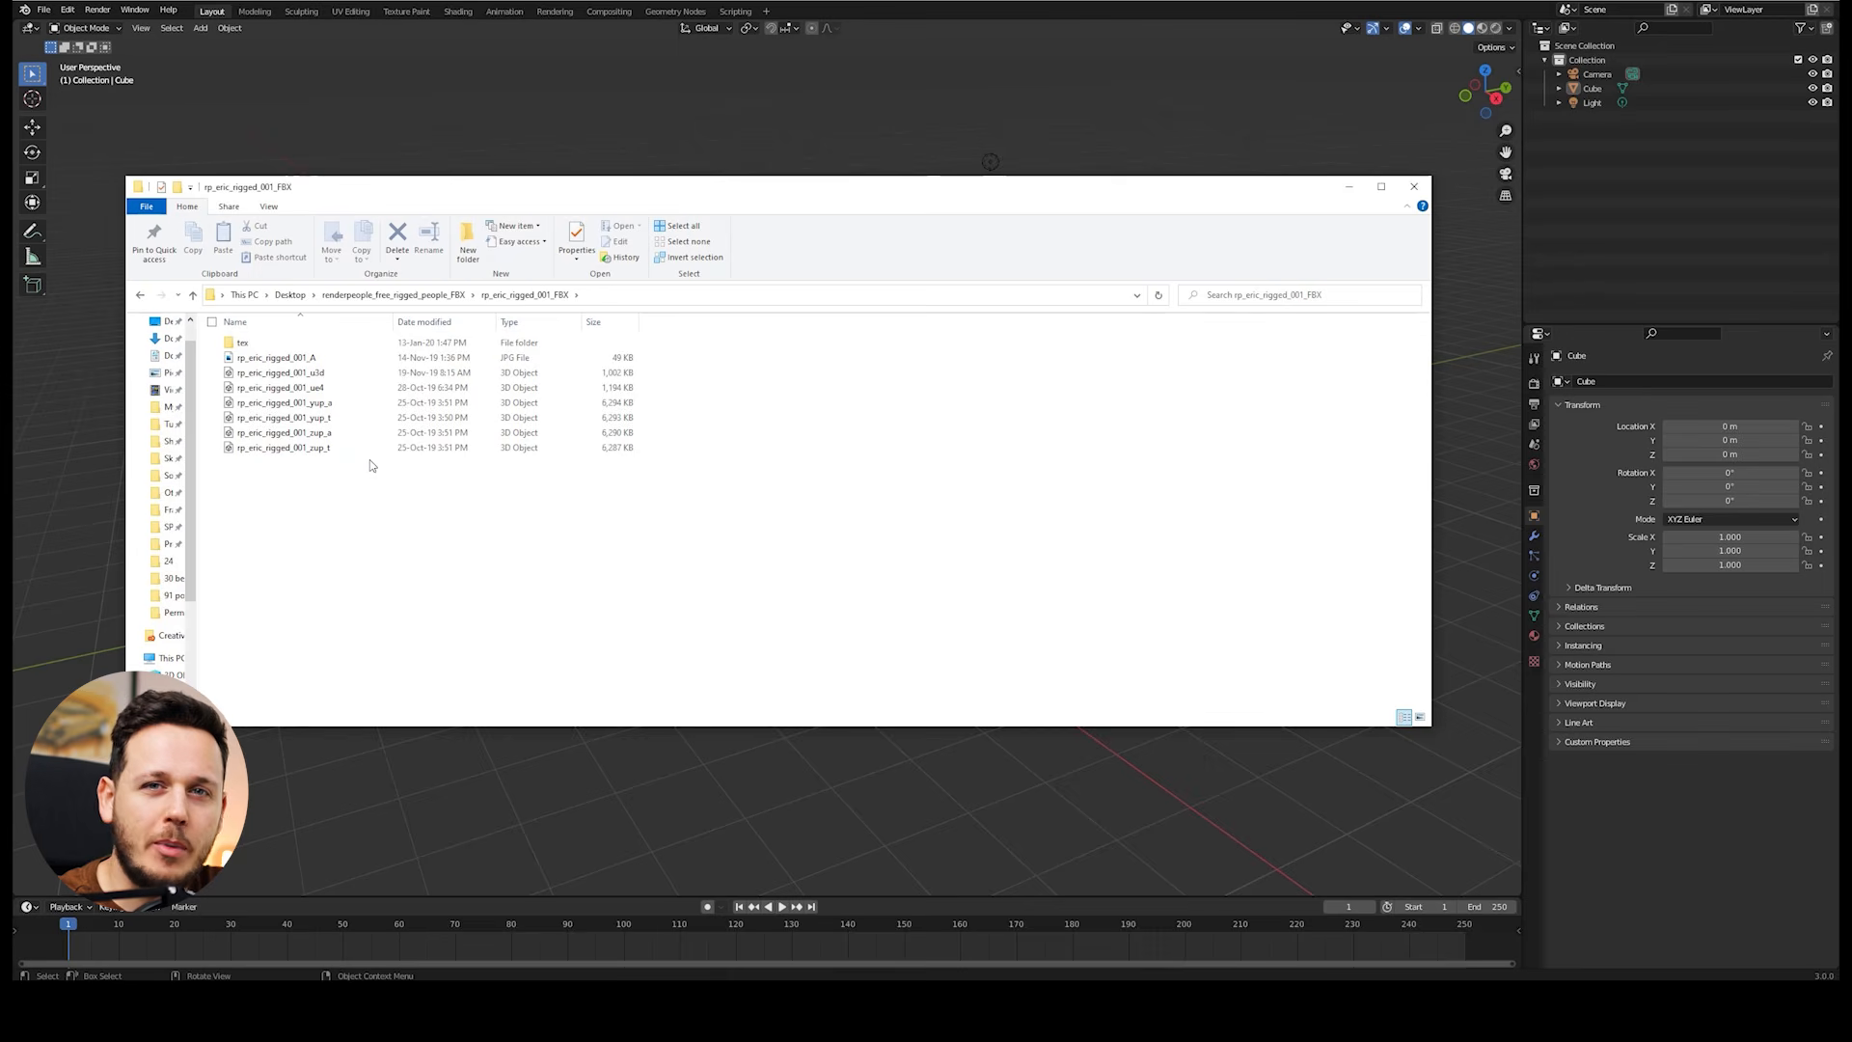
# Step: Switch to Blender and import rp_eric_rigged_001_zup_a.fbx from the extracted folder as FBX with the default options
pyautogui.click(125, 2)
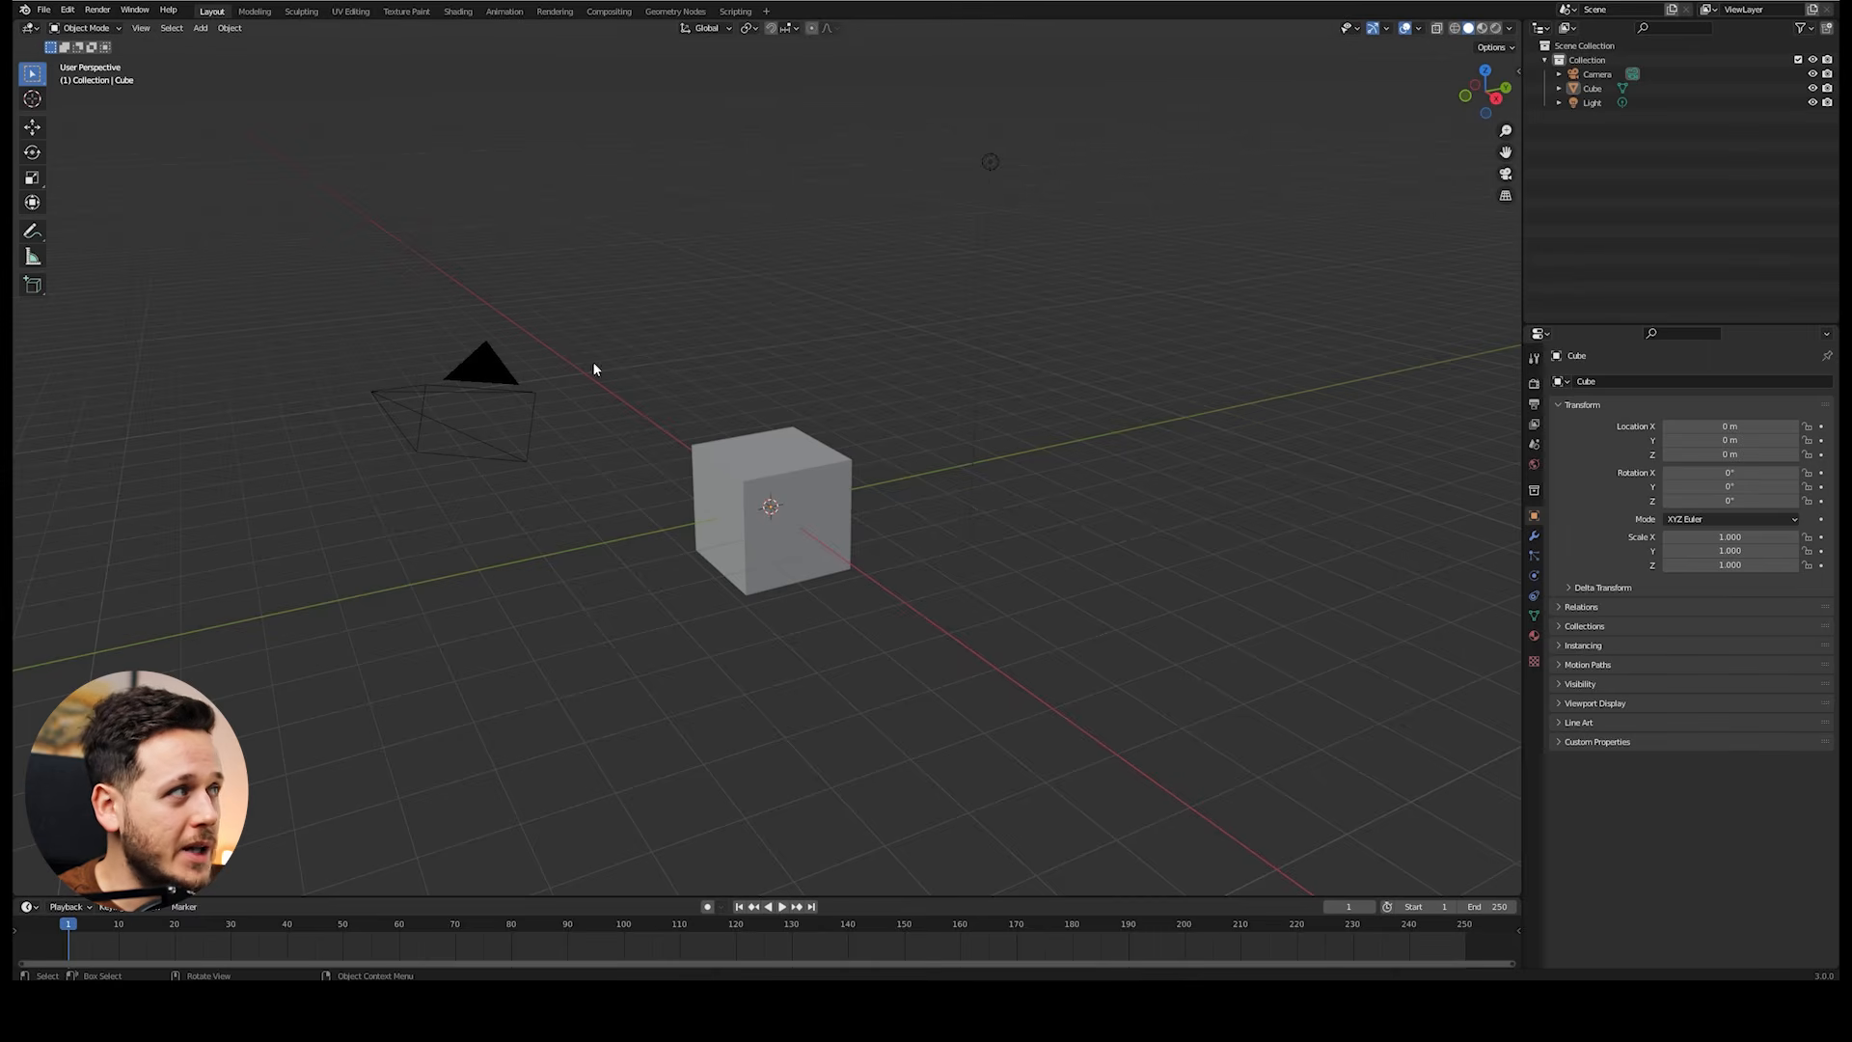
pyautogui.click(46, 10)
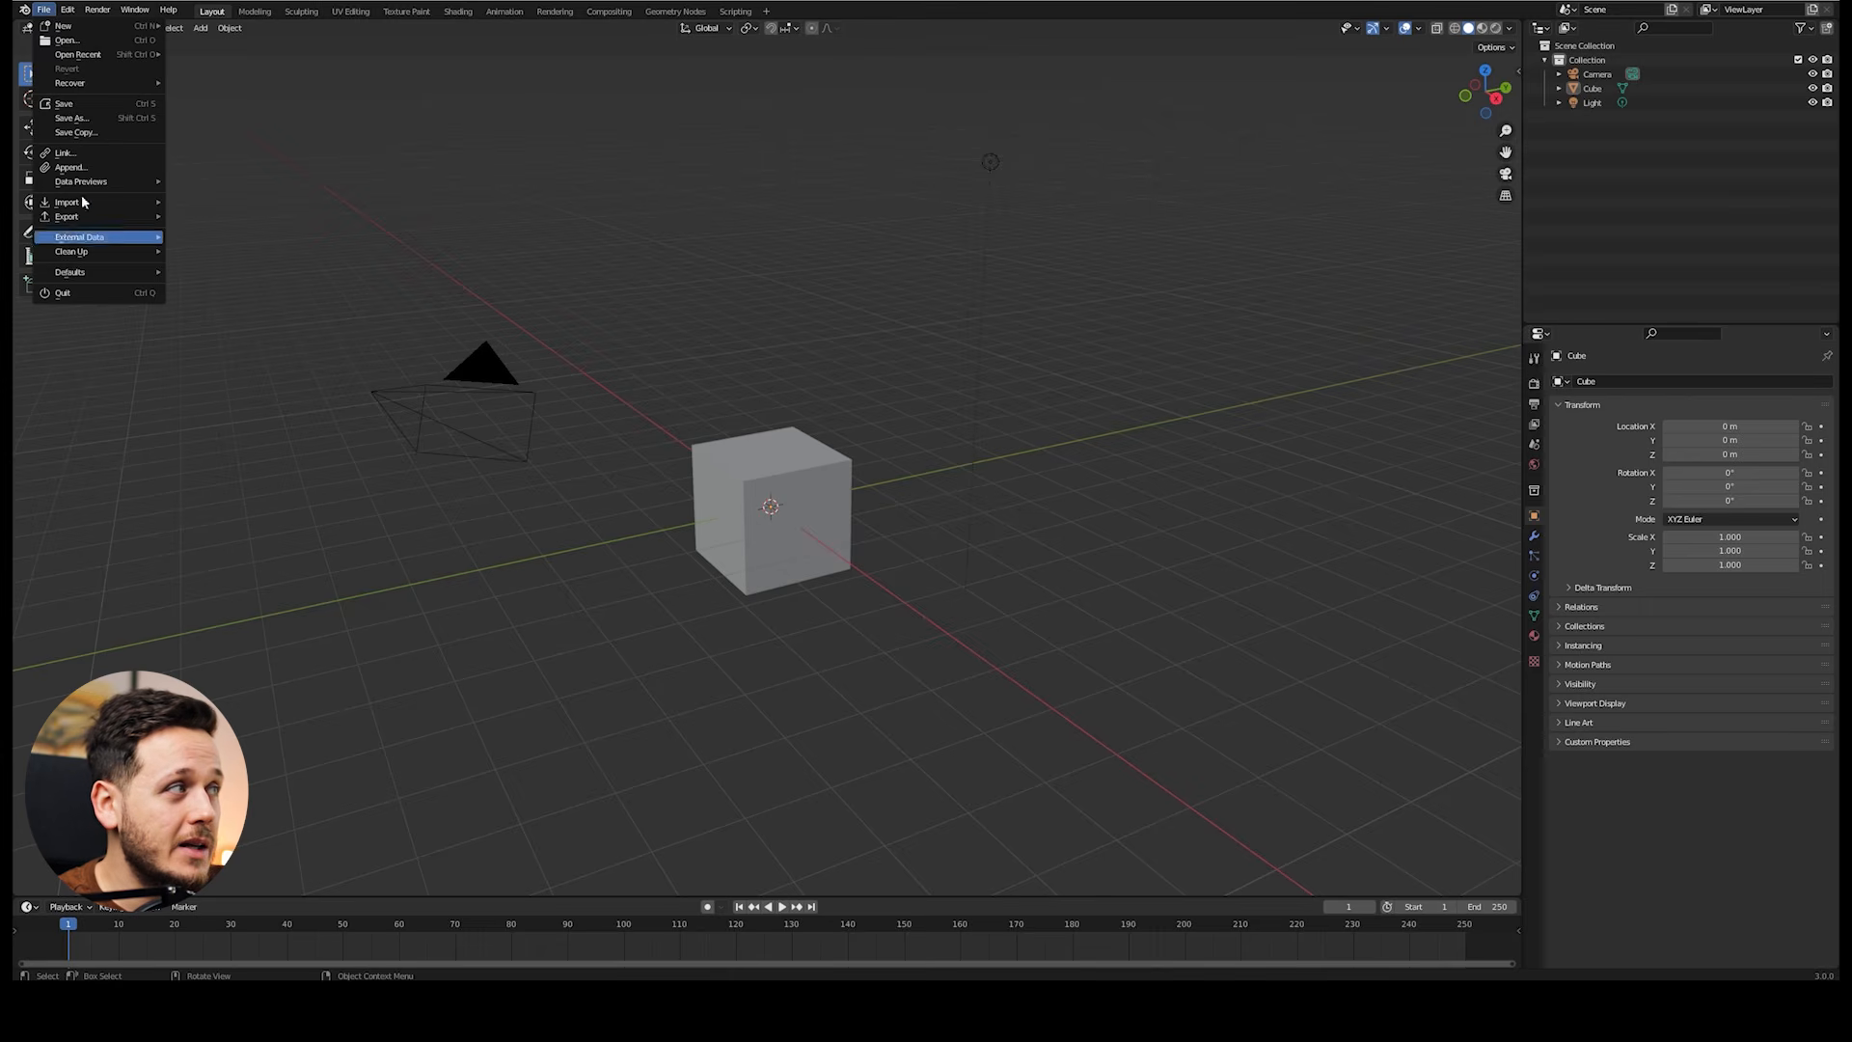
pyautogui.moveTo(89, 206)
pyautogui.click(207, 315)
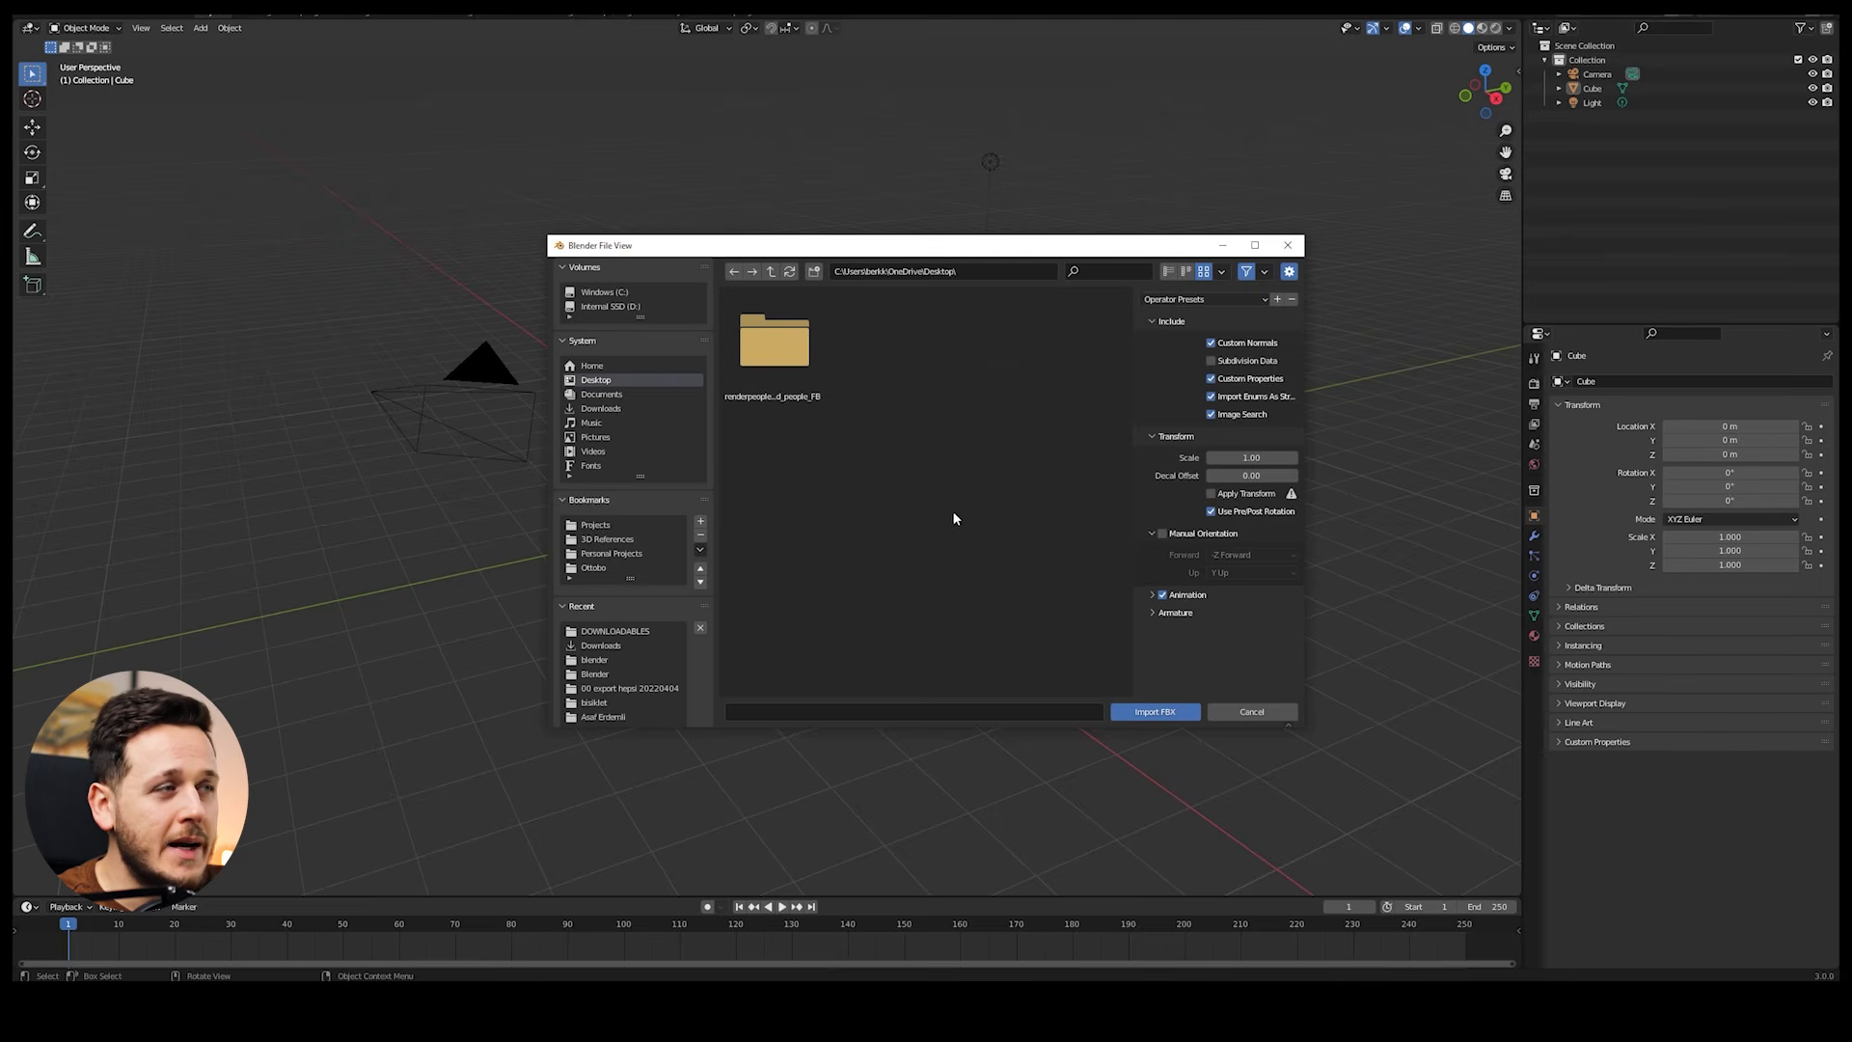
pyautogui.doubleClick(800, 372)
pyautogui.doubleClick(798, 369)
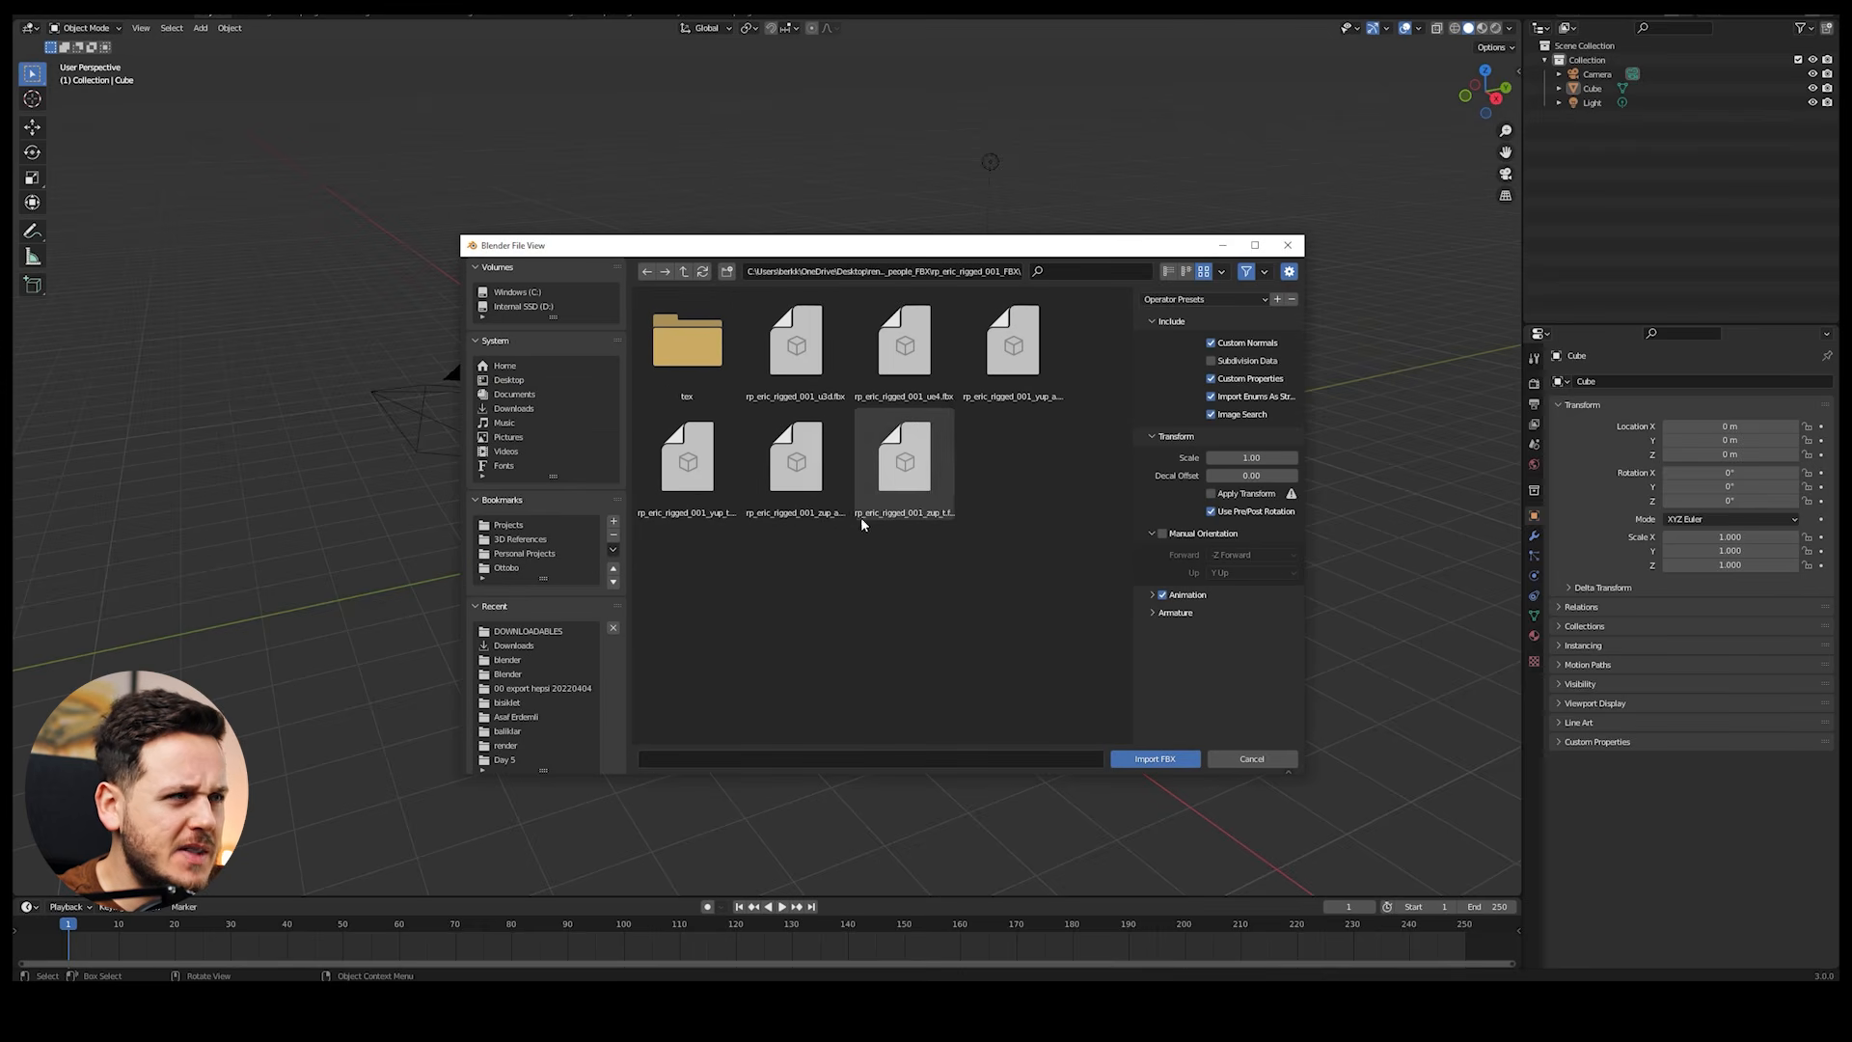
pyautogui.click(816, 513)
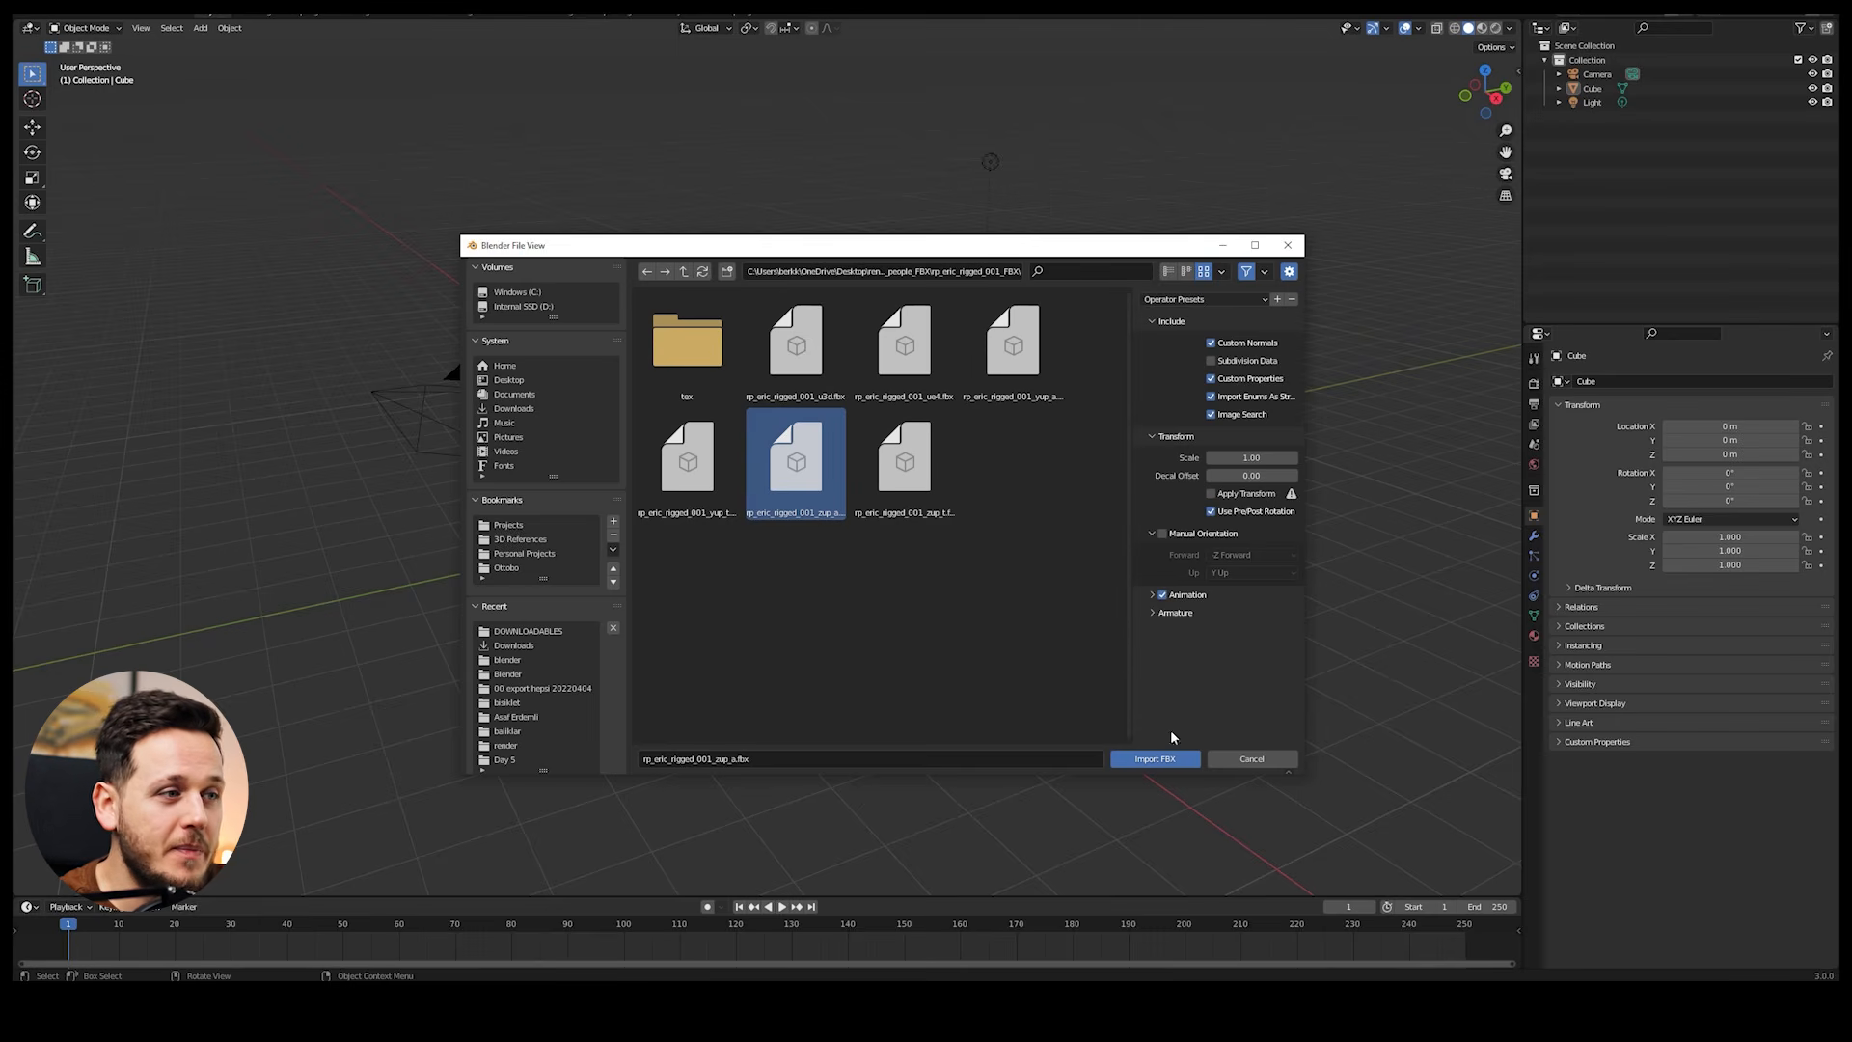
pyautogui.click(1179, 759)
# Step: In front wireframe view, move the default cube up about 1 m along Z so its base meets the figure's feet
pyautogui.moveTo(942, 501); pyautogui.dragTo(945, 462, button='middle')
pyautogui.scroll(3, 886, 439)
pyautogui.click(986, 454)
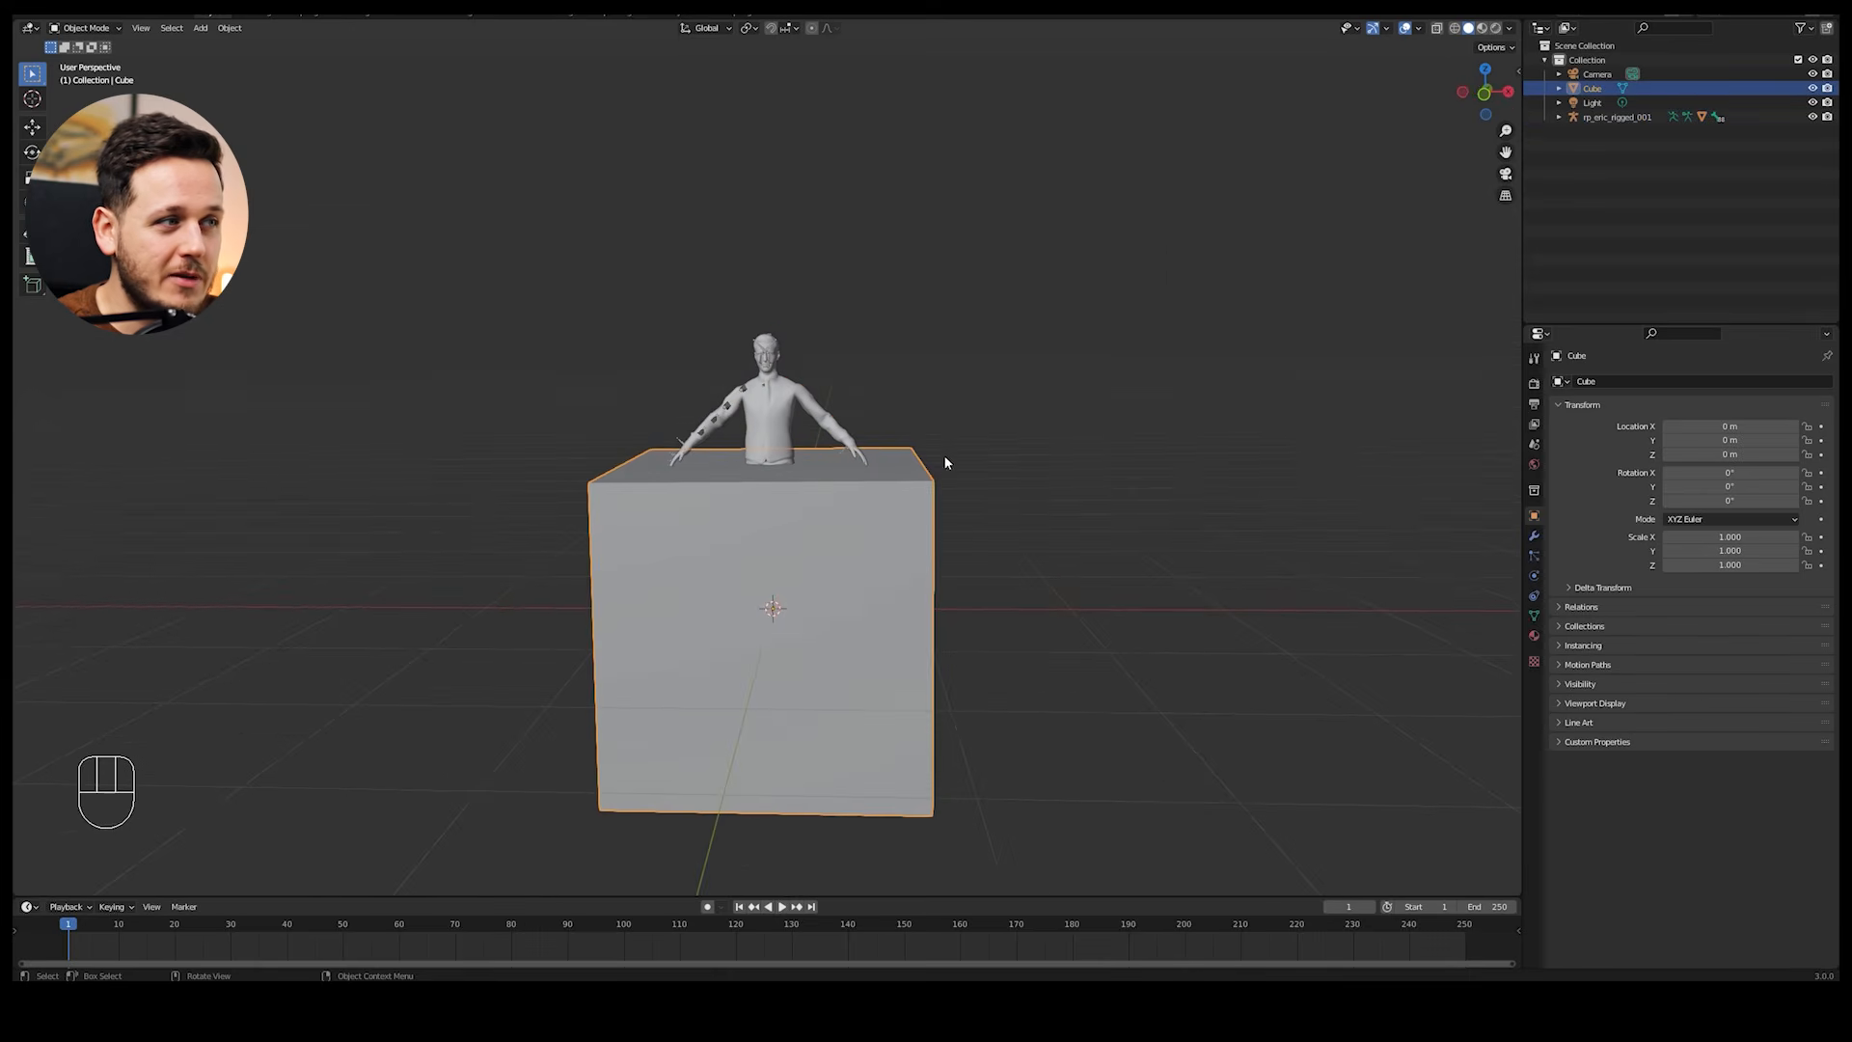
pyautogui.press('KP_0')
pyautogui.press('KP_1')
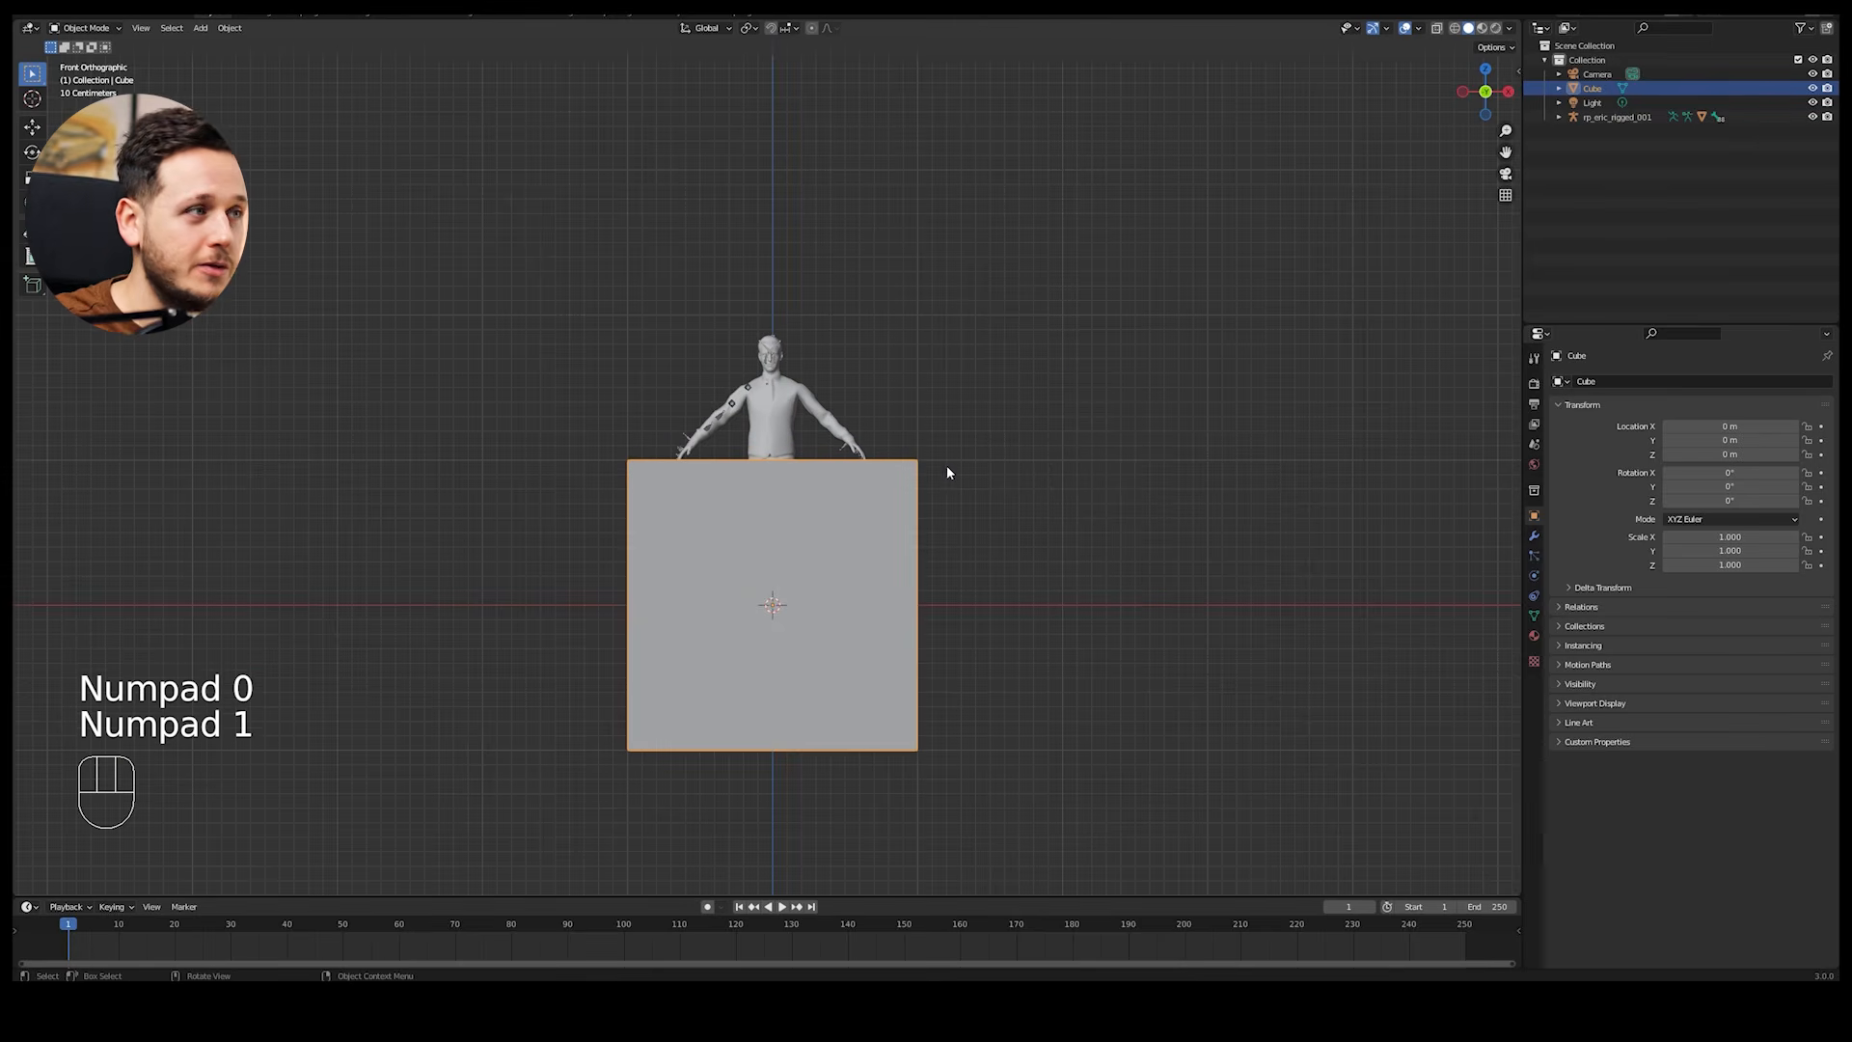
pyautogui.press('z')
pyautogui.click(898, 405)
pyautogui.press('g')
pyautogui.press('z')
pyautogui.click(938, 382)
# Step: Select the imported figure's mesh and display its dimensions to check the real-world height
pyautogui.scroll(4, 928, 388)
pyautogui.keyDown('shift'); pyautogui.moveTo(892, 385); pyautogui.dragTo(885, 413, button='middle'); pyautogui.keyUp('shift')
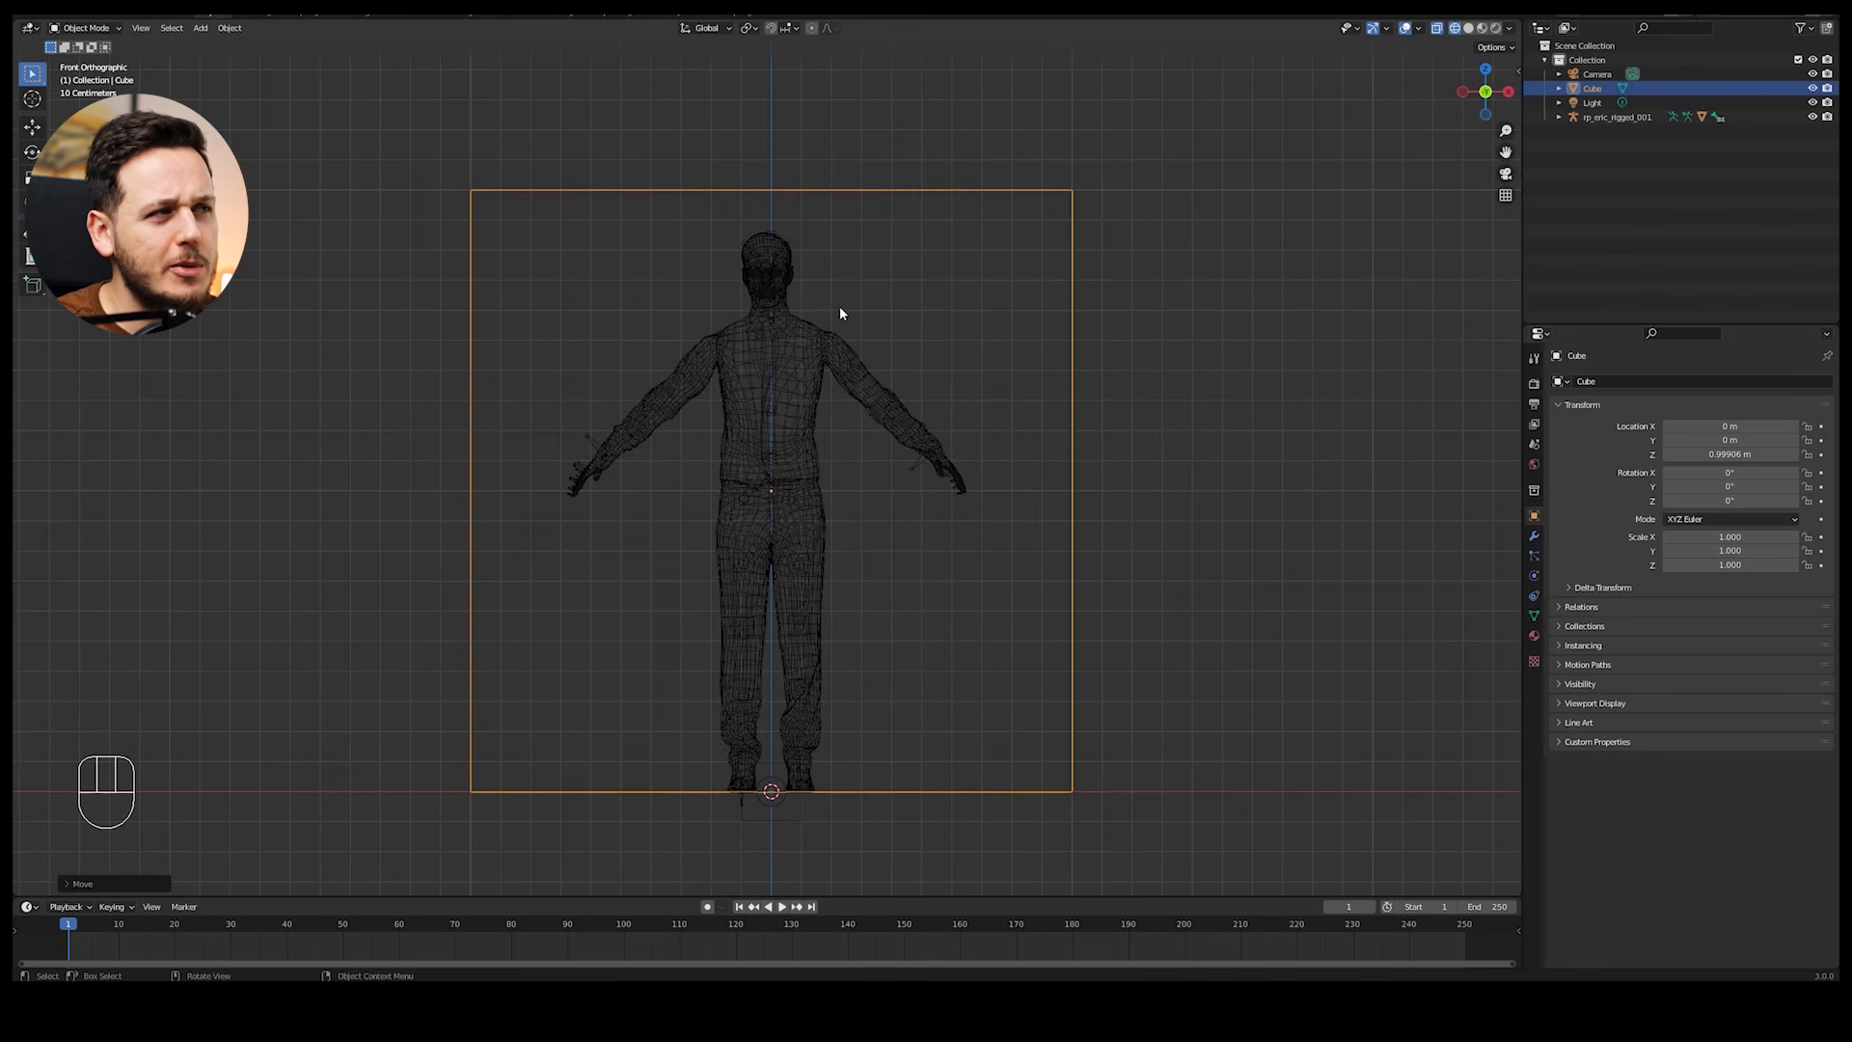
pyautogui.click(799, 352)
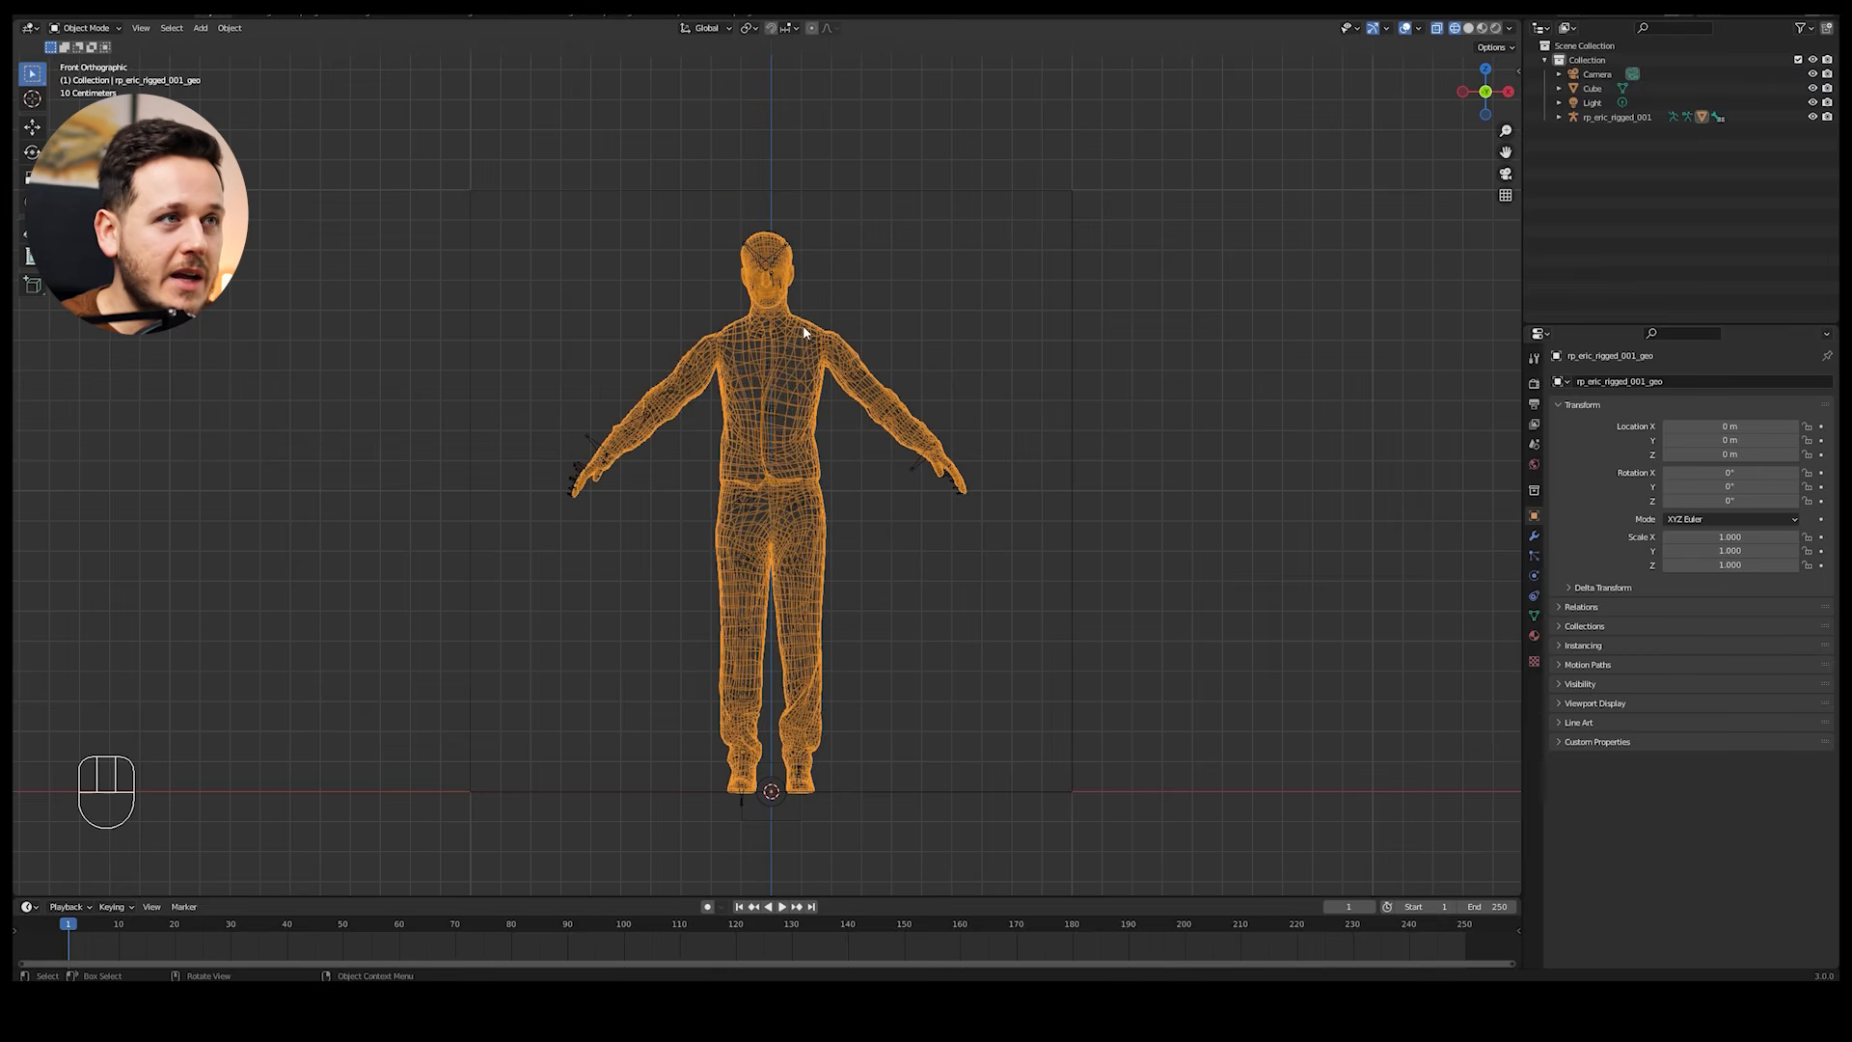
pyautogui.press('n')
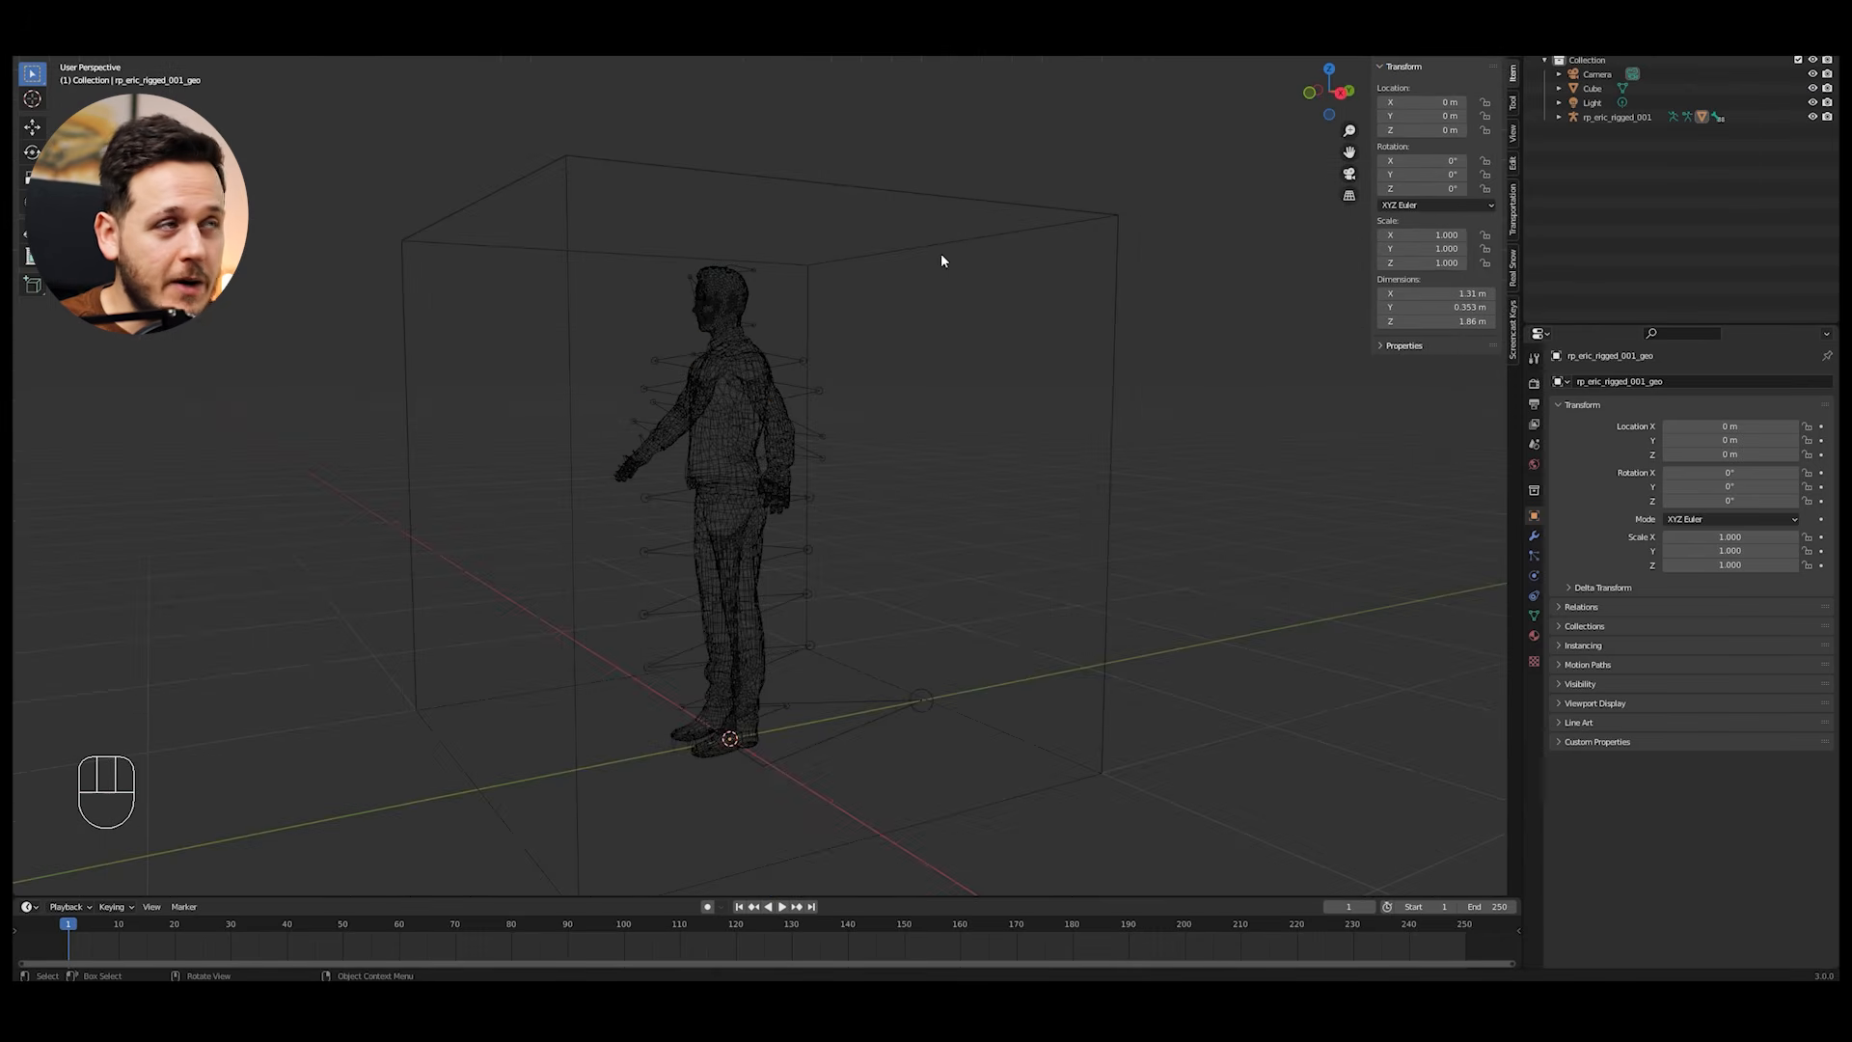
# Step: Delete the cube surrounding the figure
pyautogui.click(950, 252)
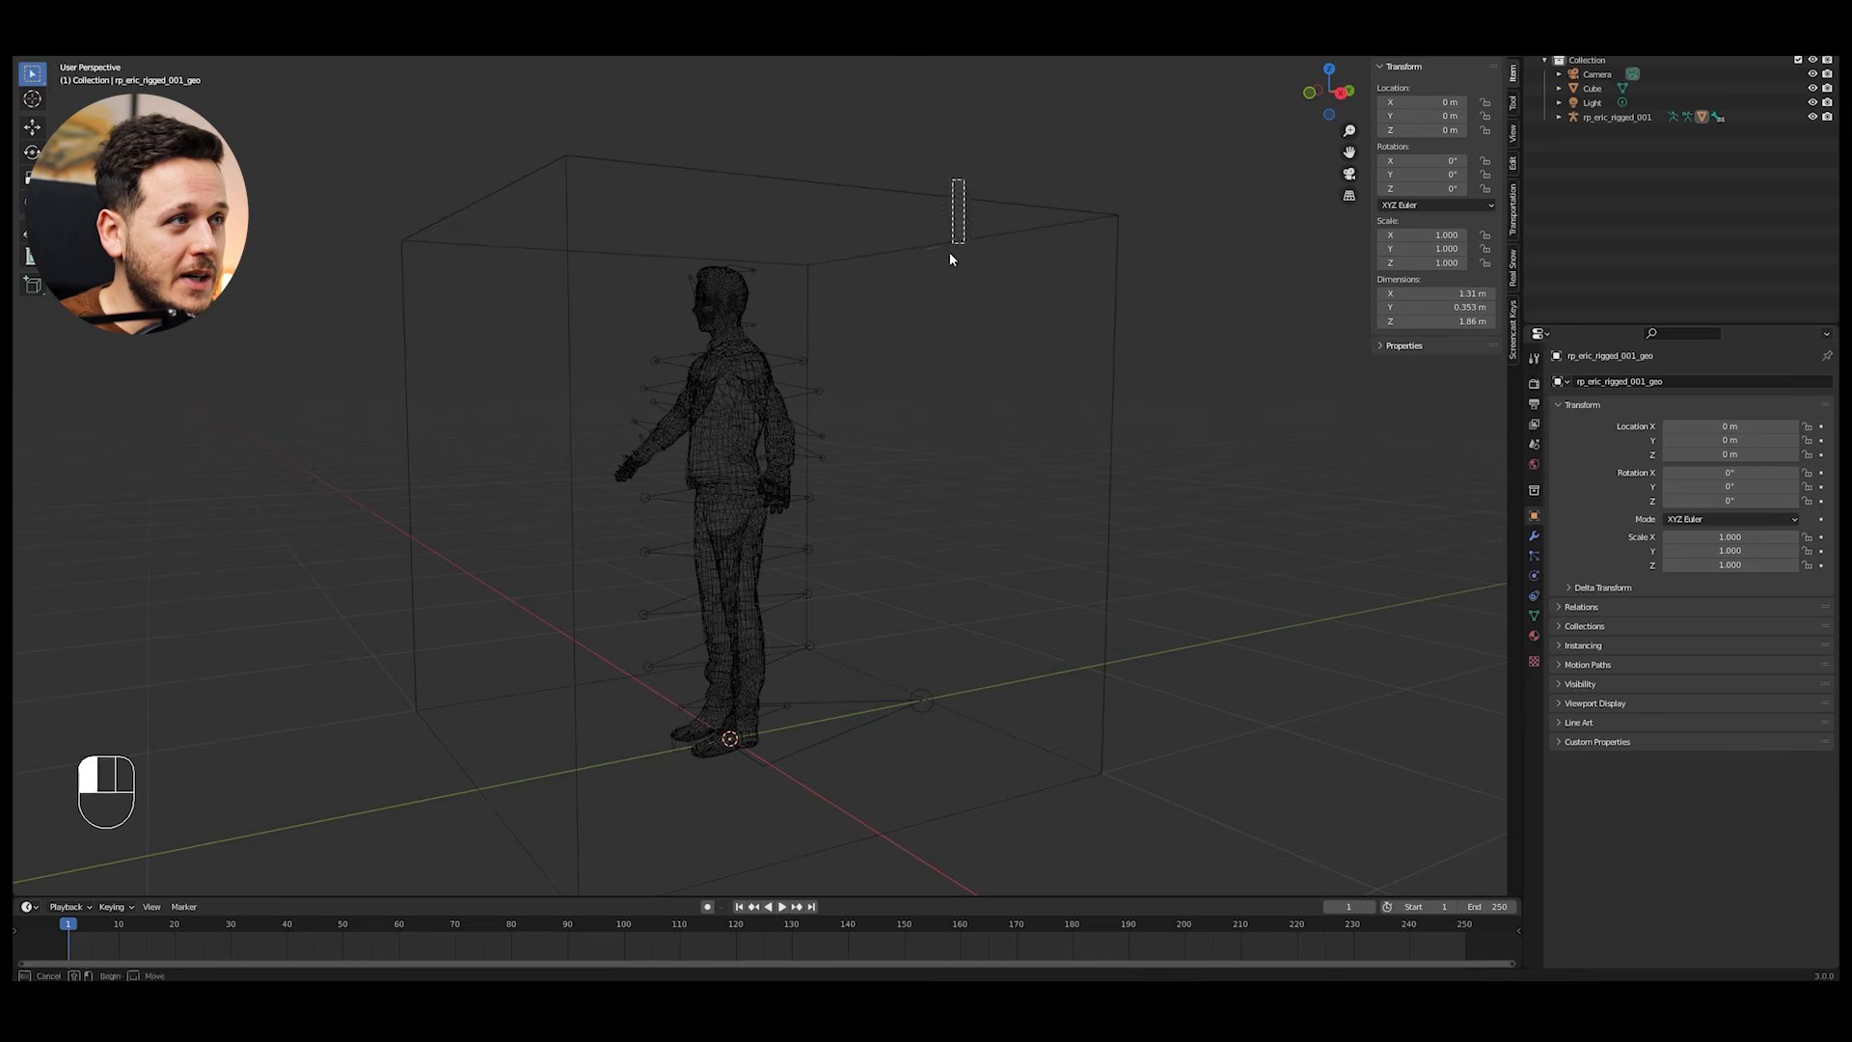
pyautogui.press('x')
pyautogui.click(957, 247)
# Step: Display the figure with its textures using Material Preview shading
pyautogui.press('z')
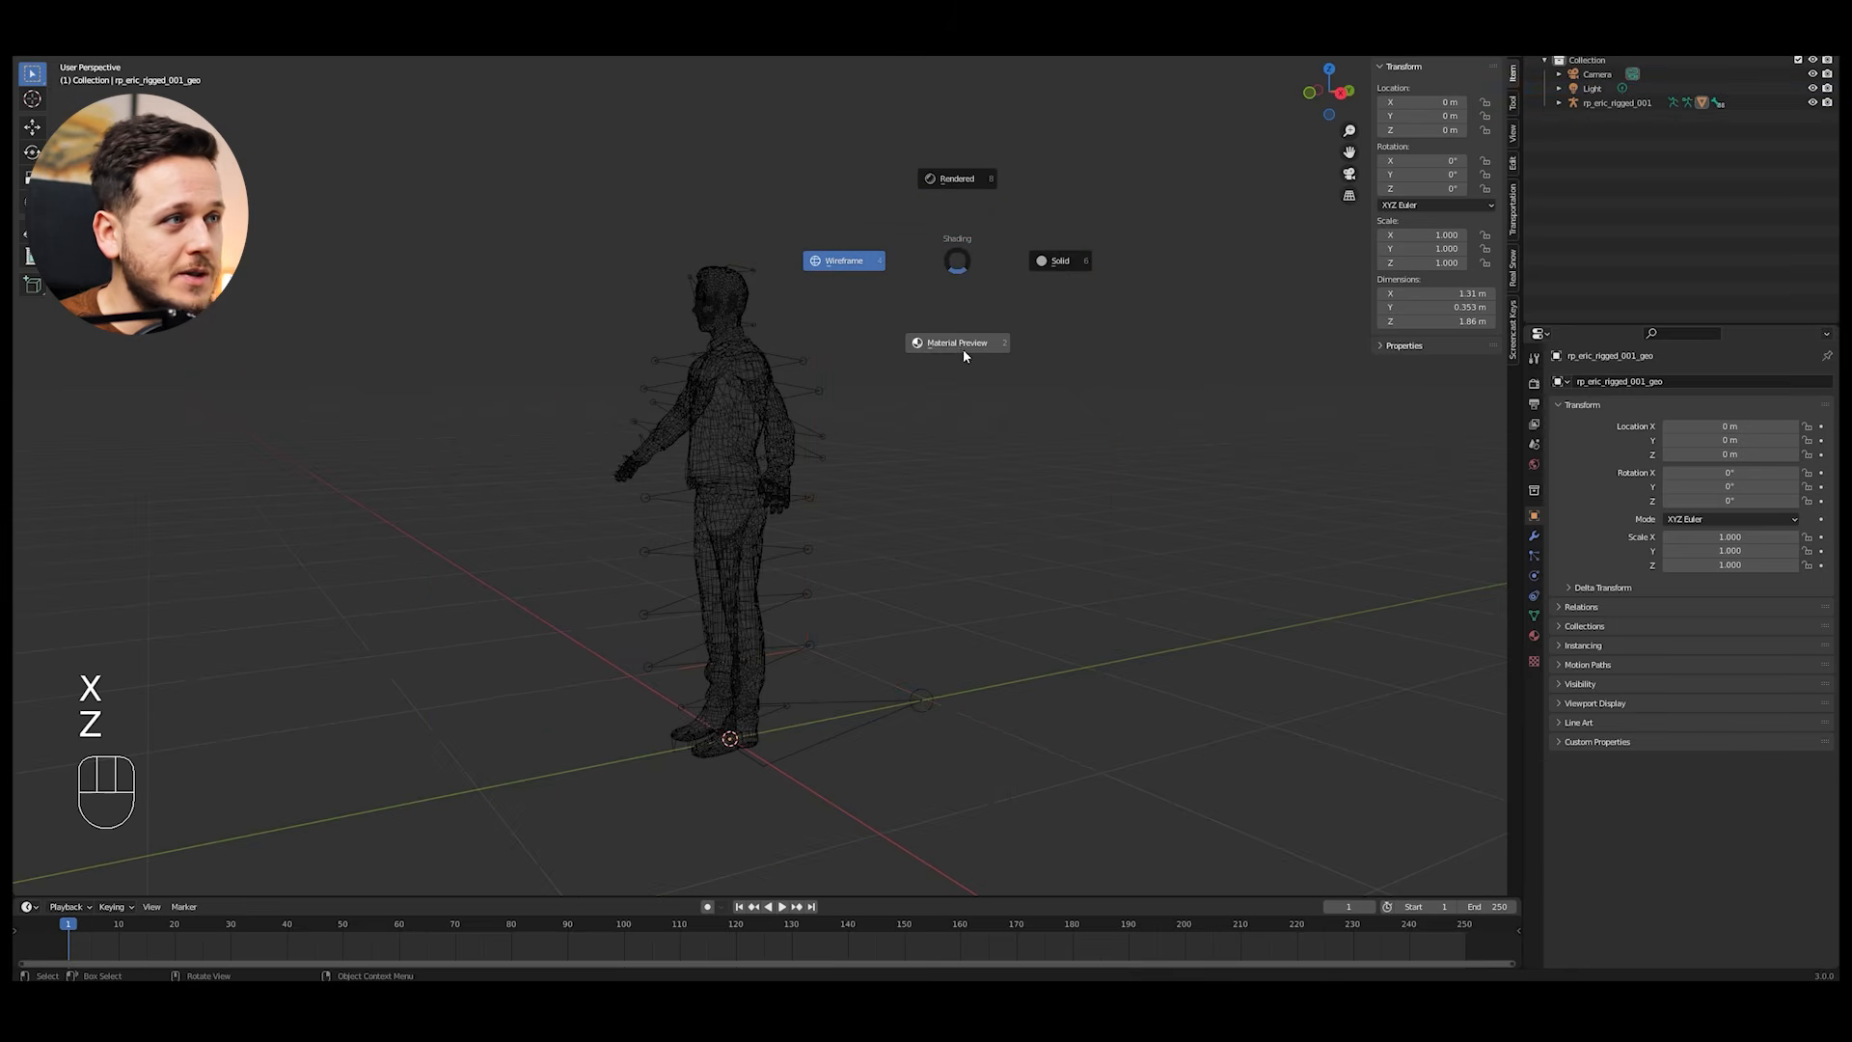
pyautogui.click(965, 347)
pyautogui.moveTo(965, 348); pyautogui.dragTo(864, 349, button='middle')
pyautogui.moveTo(718, 338); pyautogui.dragTo(861, 398, button='middle')
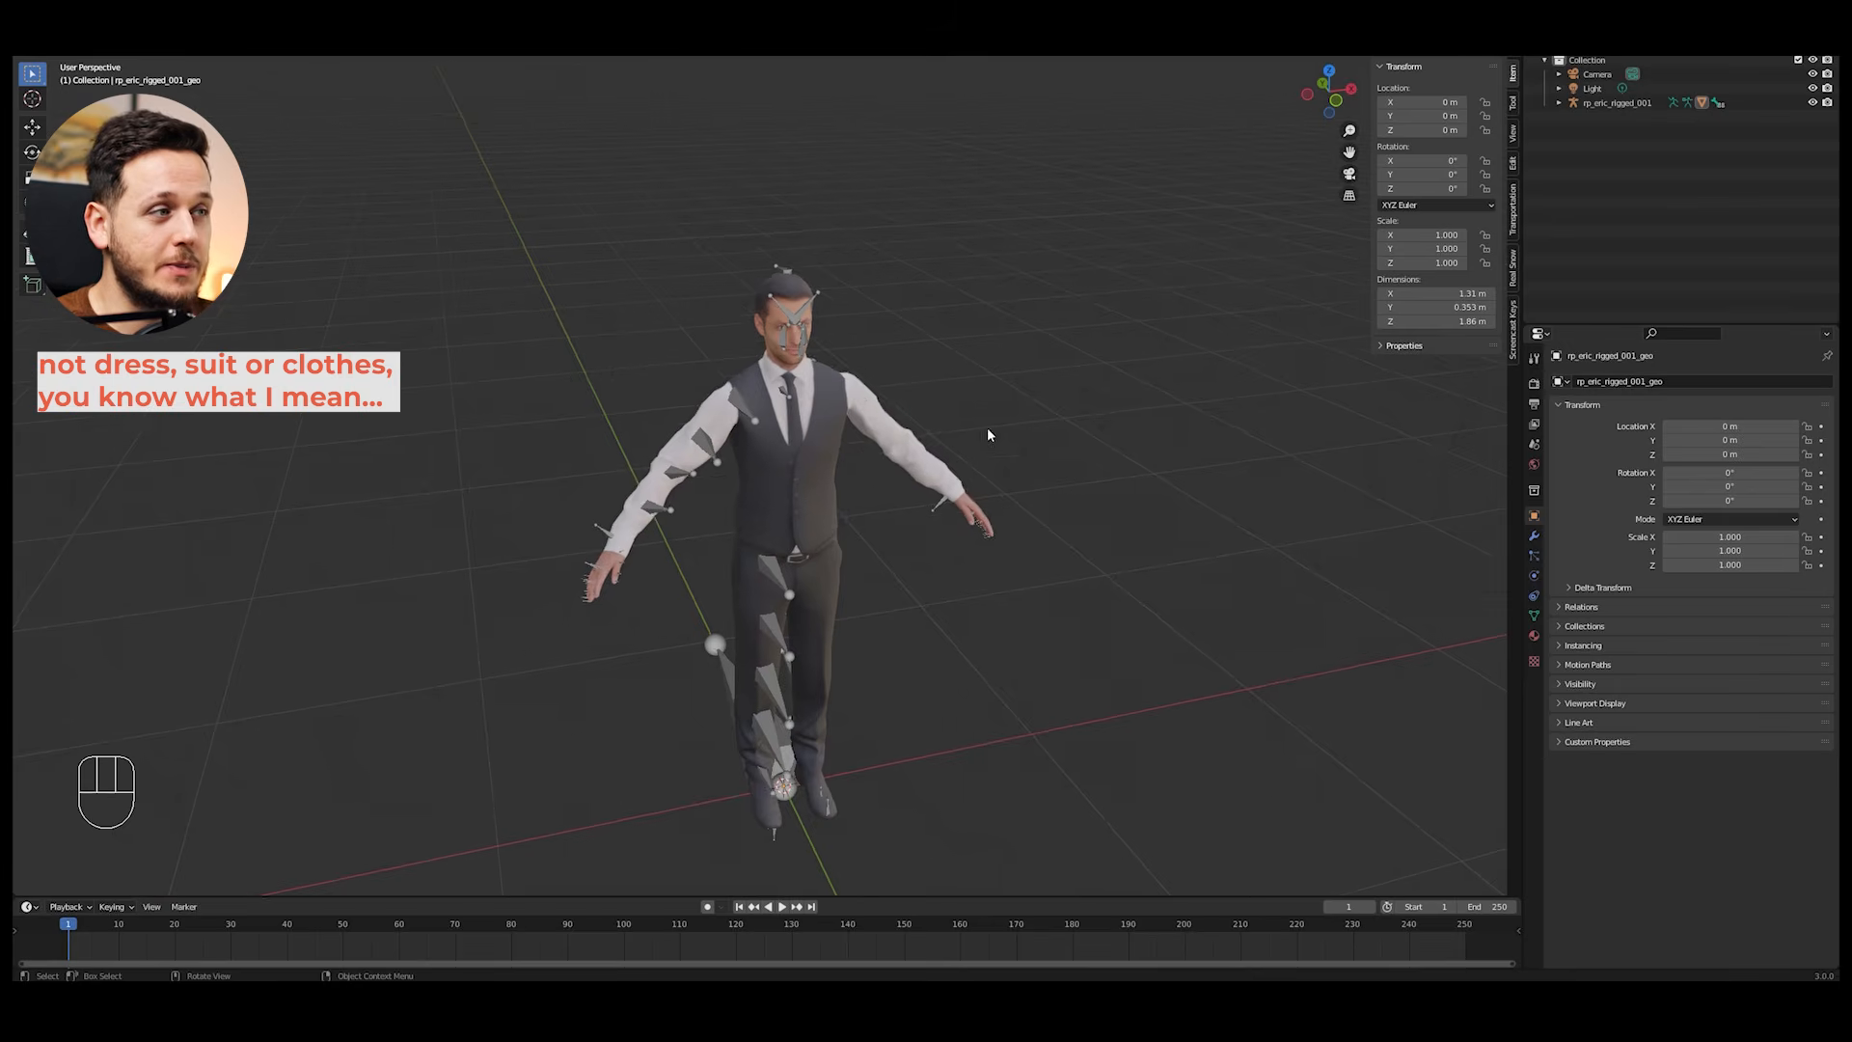
pyautogui.moveTo(988, 430); pyautogui.dragTo(916, 422, button='middle')
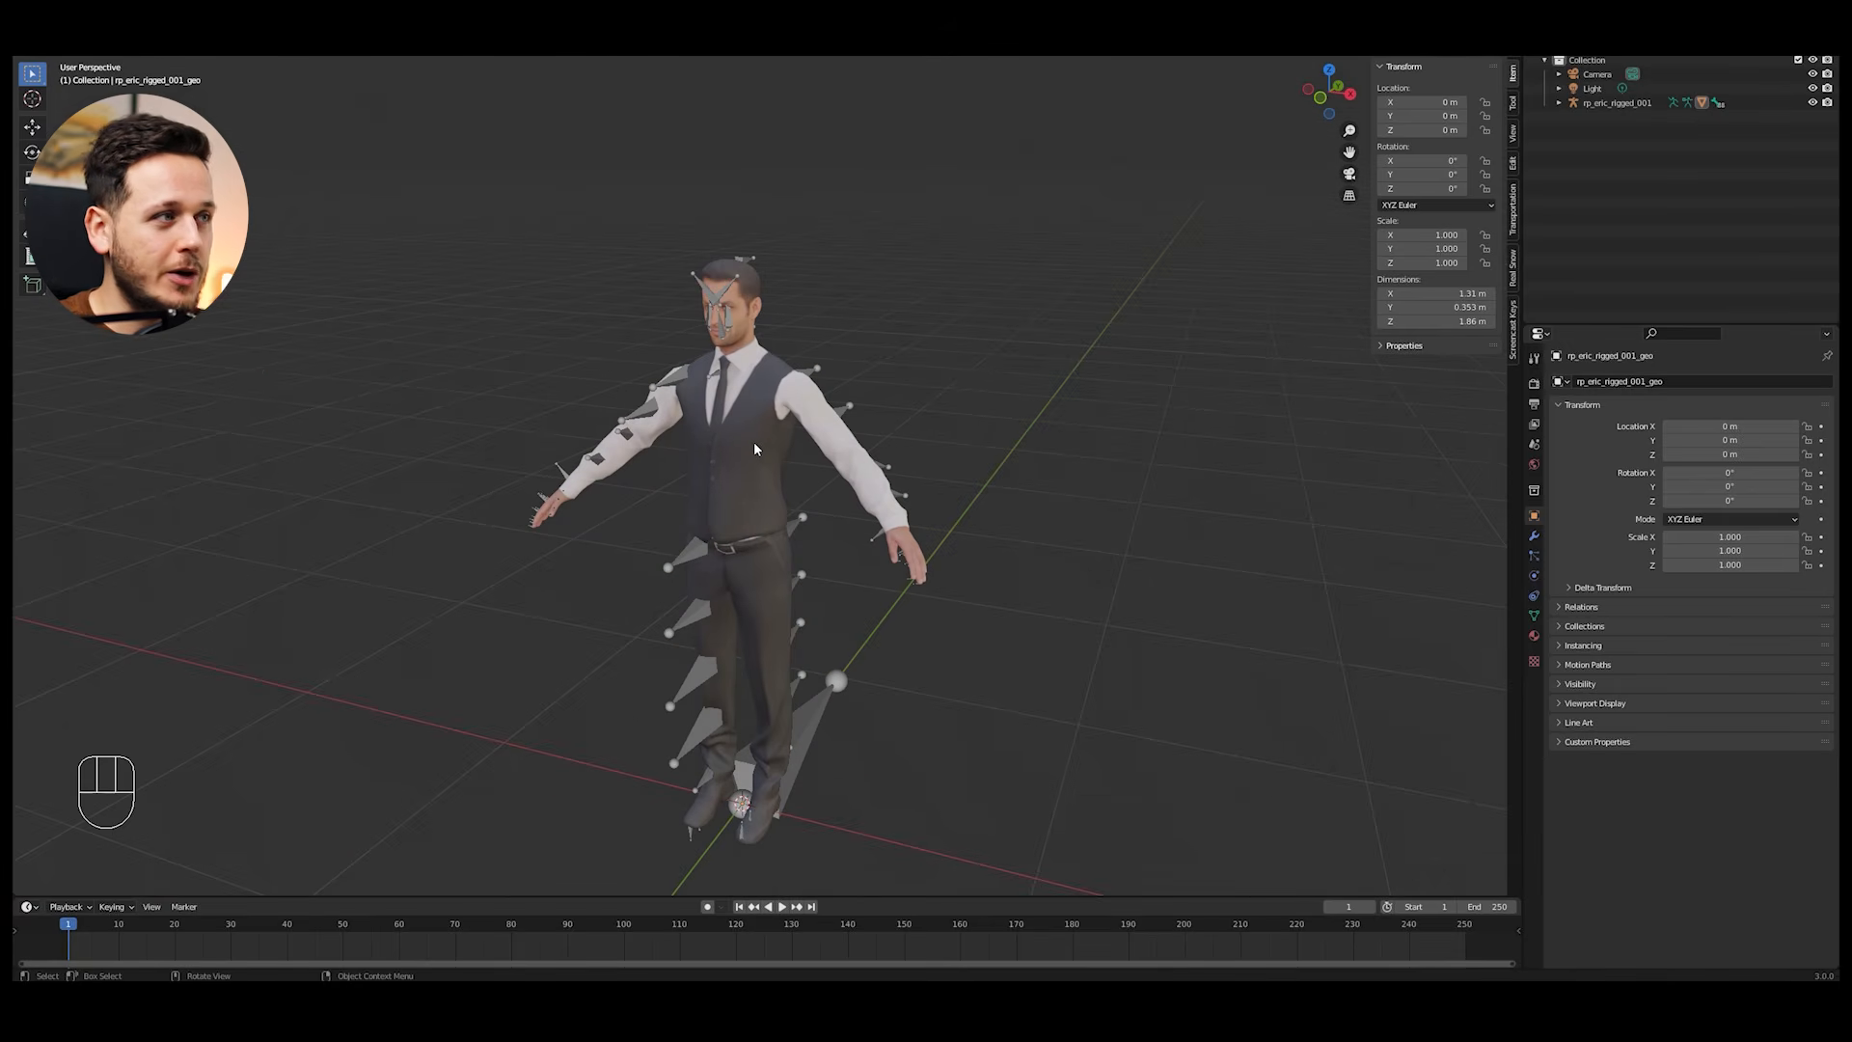
pyautogui.keyDown('shift'); pyautogui.moveTo(755, 447); pyautogui.dragTo(963, 336, button='middle'); pyautogui.keyUp('shift')
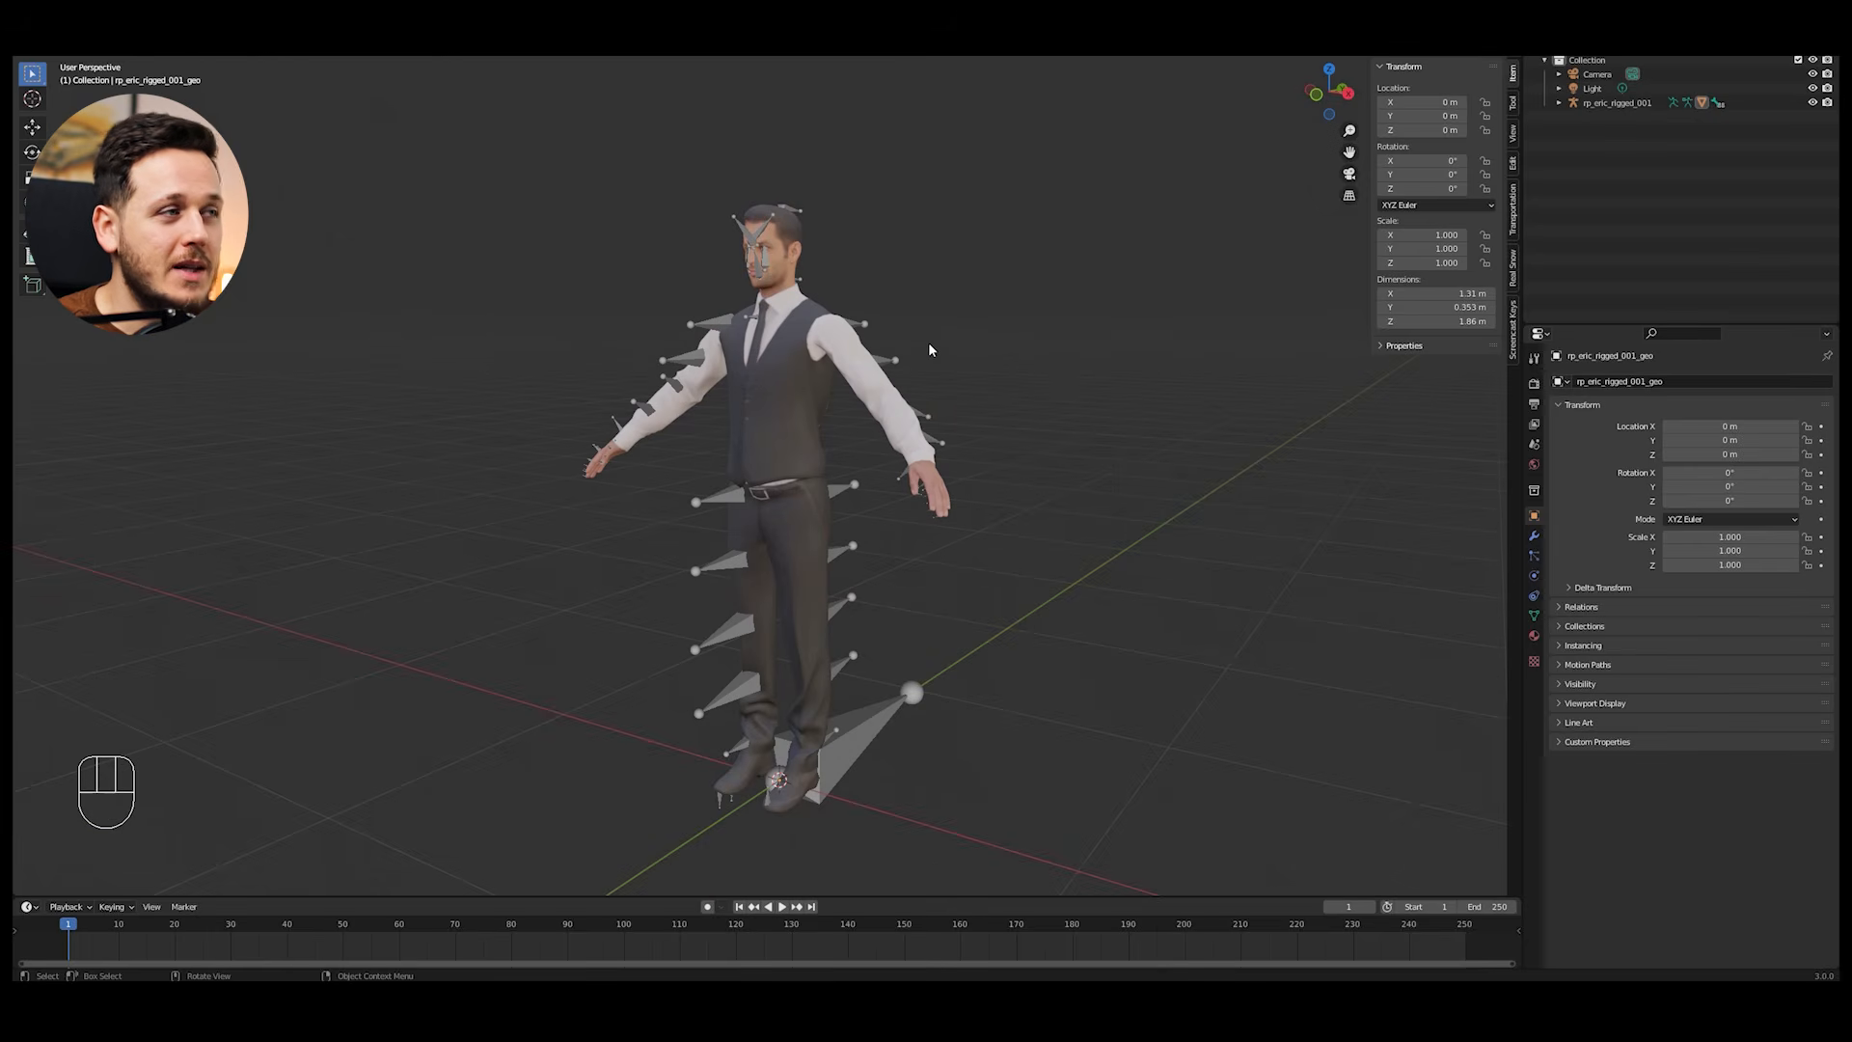
# Step: Select the figure's armature and switch it from Object Mode to Pose Mode
pyautogui.moveTo(808, 344)
pyautogui.mouseDown(button='middle')
pyautogui.moveTo(1104, 322)
pyautogui.moveTo(735, 296)
pyautogui.moveTo(928, 332)
pyautogui.moveTo(802, 344)
pyautogui.mouseUp(button='middle')
pyautogui.click(731, 331)
pyautogui.click(812, 331)
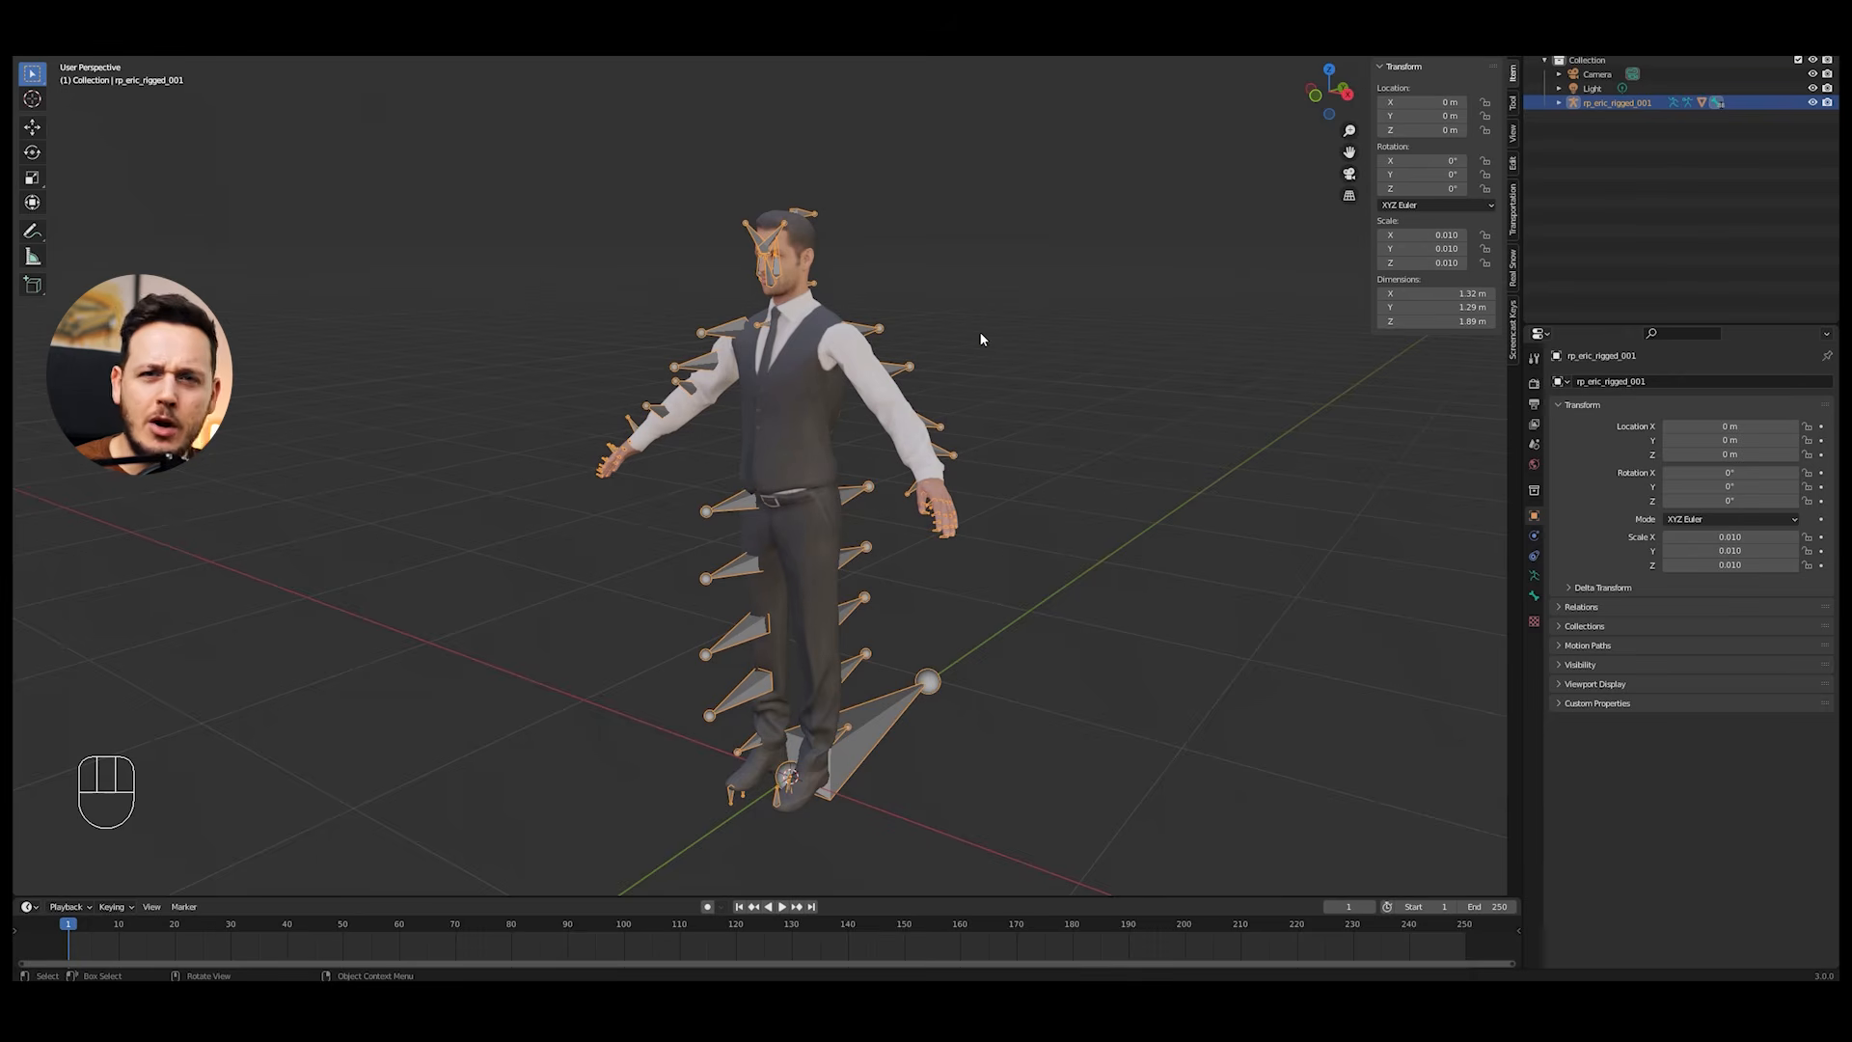
pyautogui.moveTo(980, 332); pyautogui.dragTo(900, 336, button='middle')
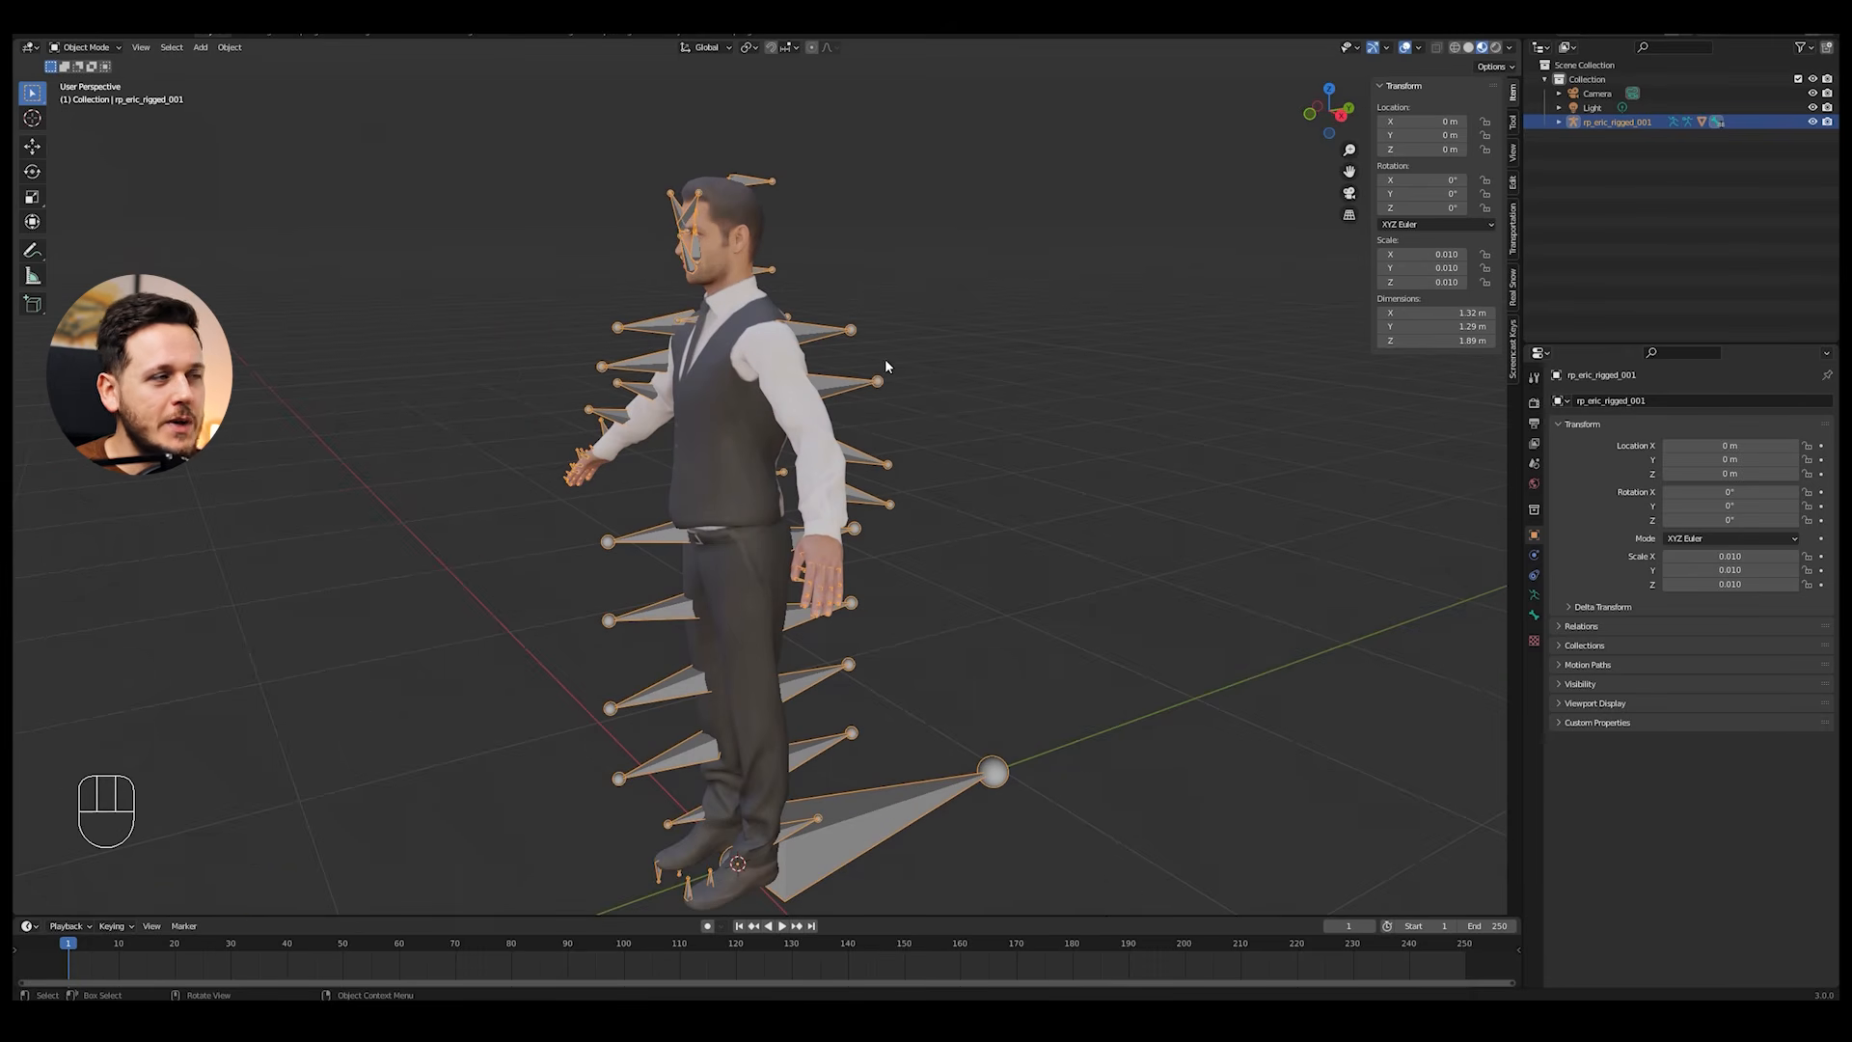
pyautogui.click(112, 51)
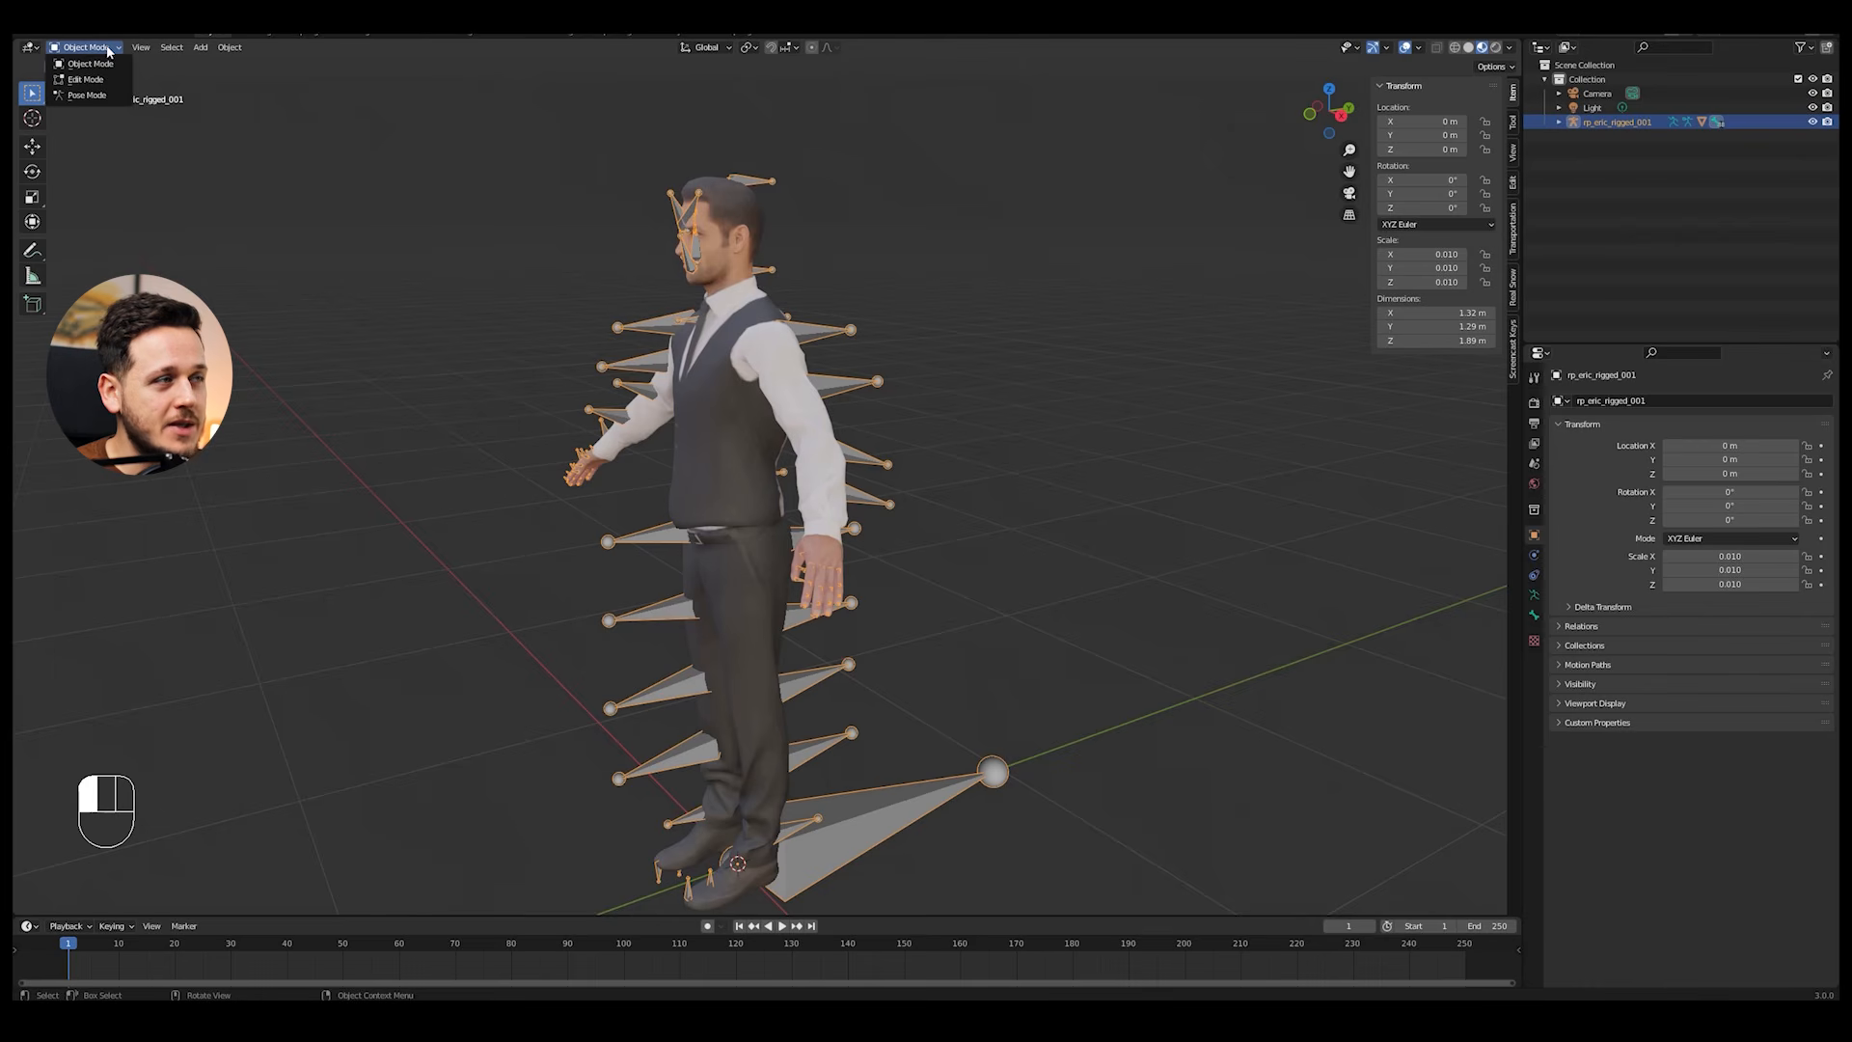
pyautogui.click(92, 95)
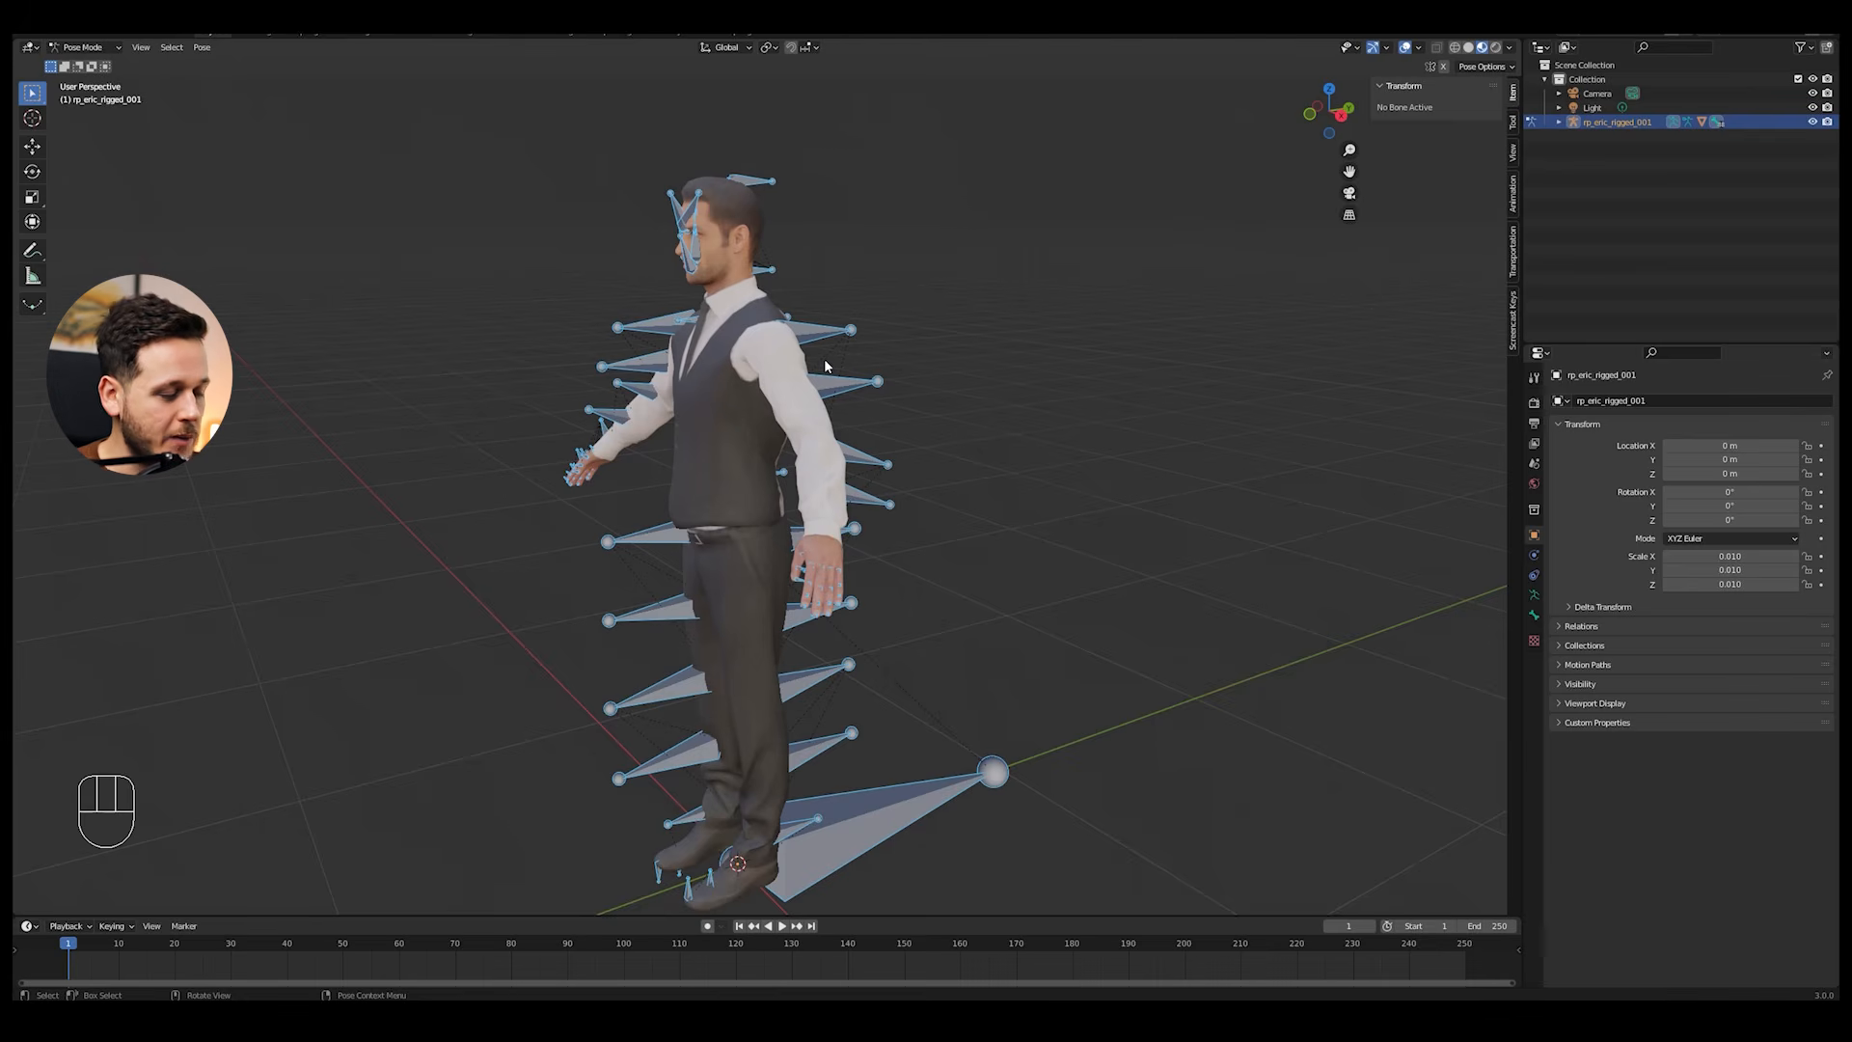
# Step: Deselect all bones of the armature and turn on X-ray so the bones show through the body
pyautogui.hotkey('alt', 'a')
pyautogui.moveTo(1008, 363)
pyautogui.mouseDown(button='middle')
pyautogui.moveTo(817, 369)
pyautogui.moveTo(1021, 361)
pyautogui.mouseUp(button='middle')
pyautogui.hotkey('alt', 'z')
pyautogui.moveTo(924, 397); pyautogui.dragTo(887, 381, button='middle')
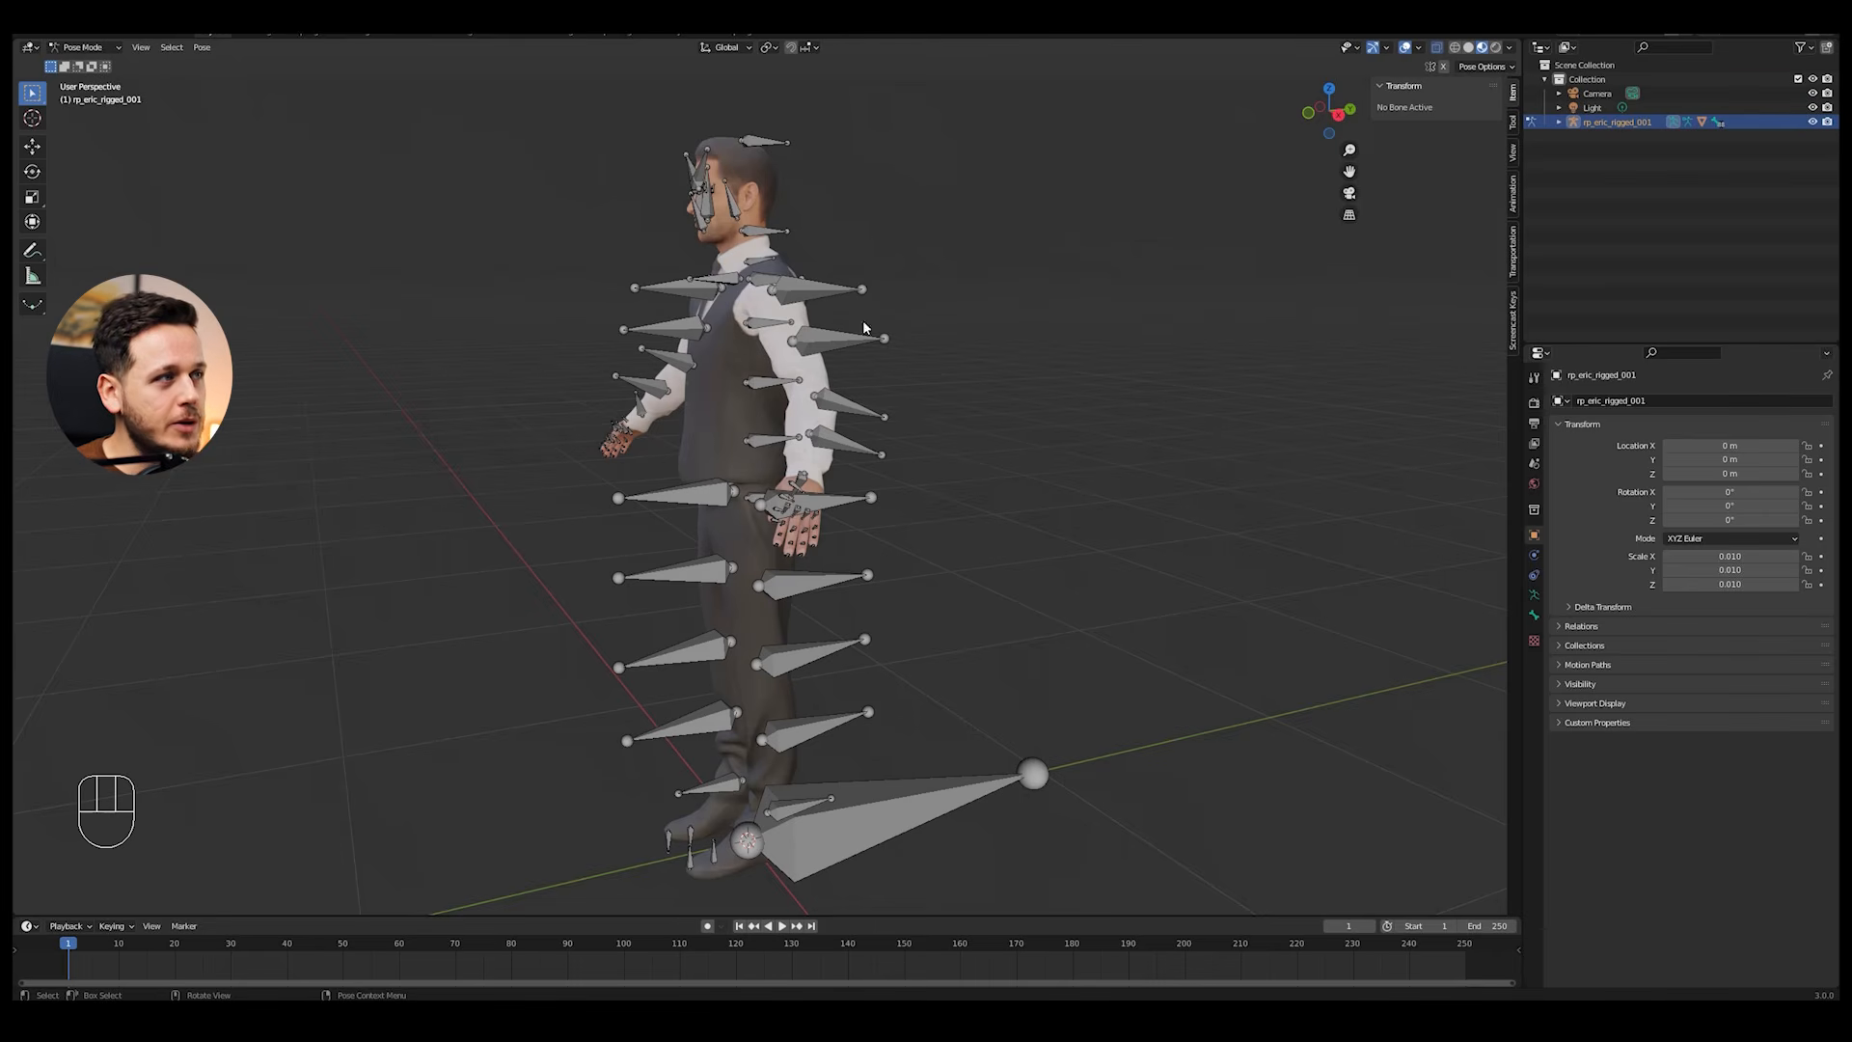
pyautogui.scroll(1, 863, 322)
pyautogui.keyDown('shift'); pyautogui.moveTo(861, 322); pyautogui.dragTo(849, 372, button='middle'); pyautogui.keyUp('shift')
pyautogui.moveTo(843, 372); pyautogui.dragTo(960, 306, button='middle')
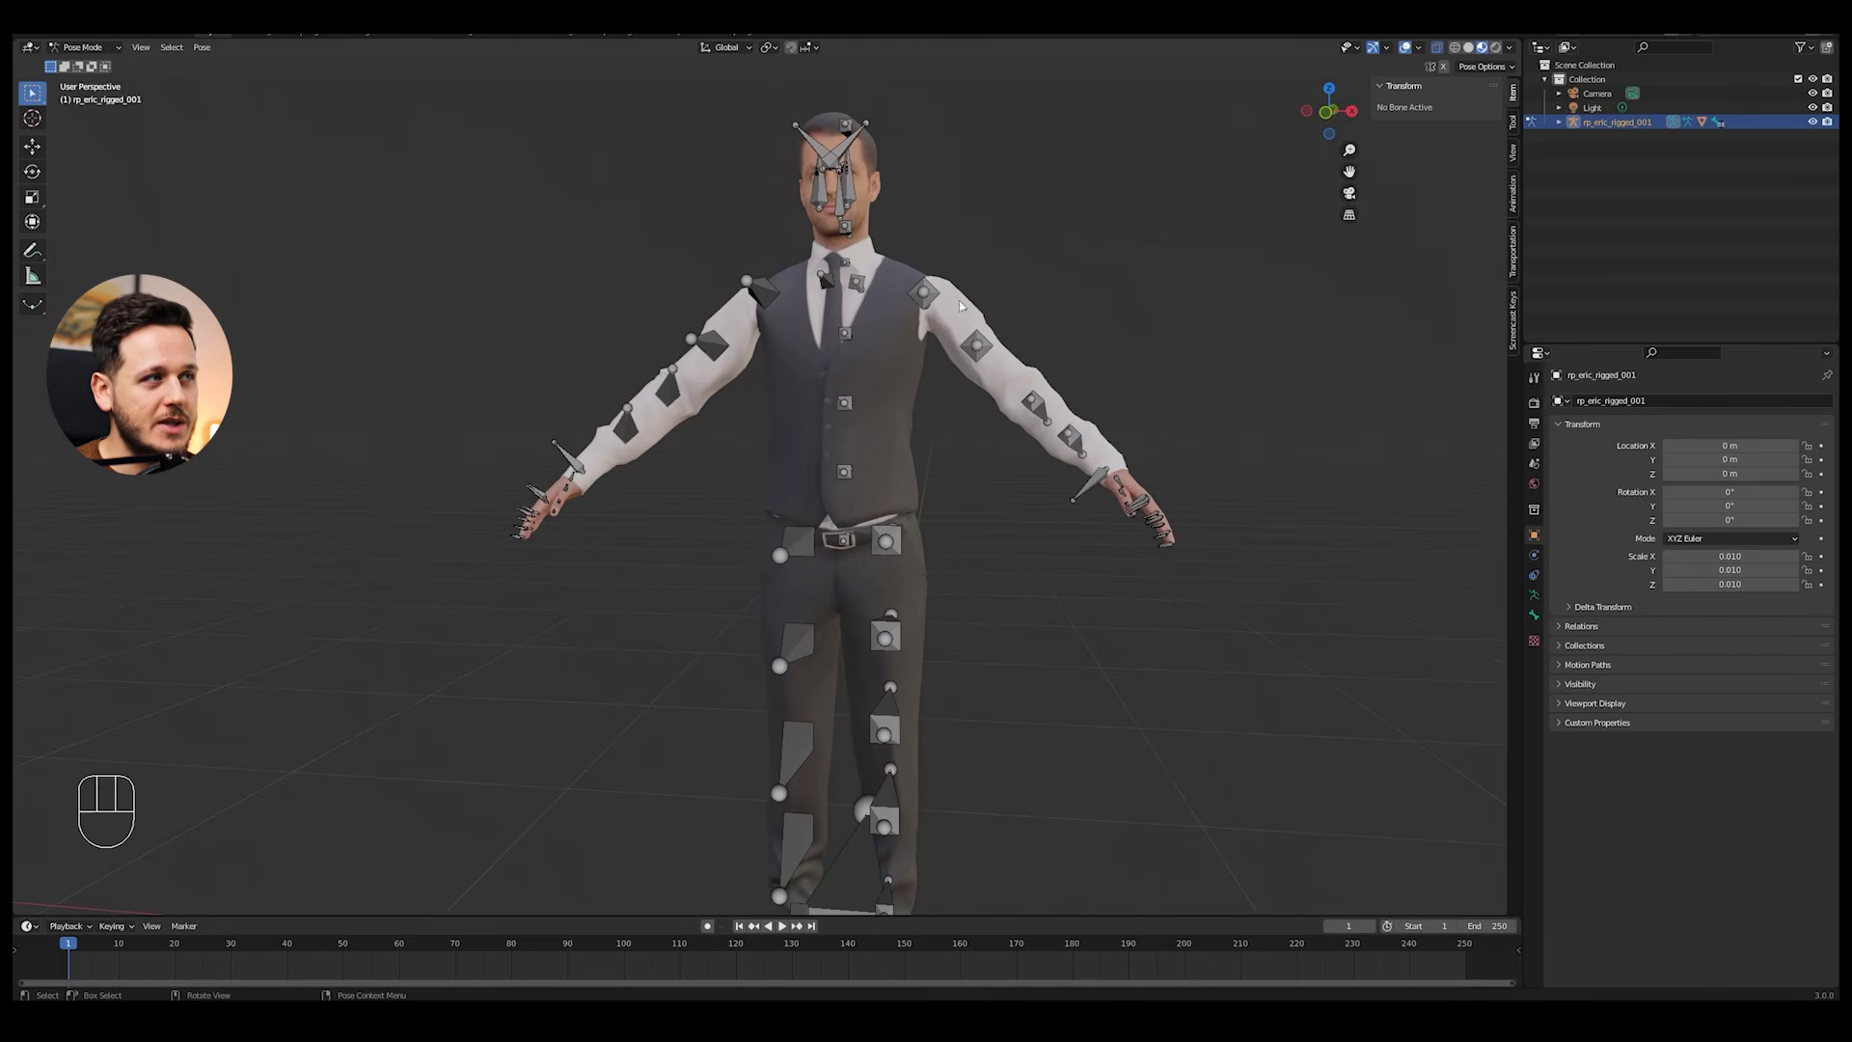
# Step: Rotate the left and right upper arm bones about the global Y axis so both arms hang beside the body
pyautogui.click(926, 291)
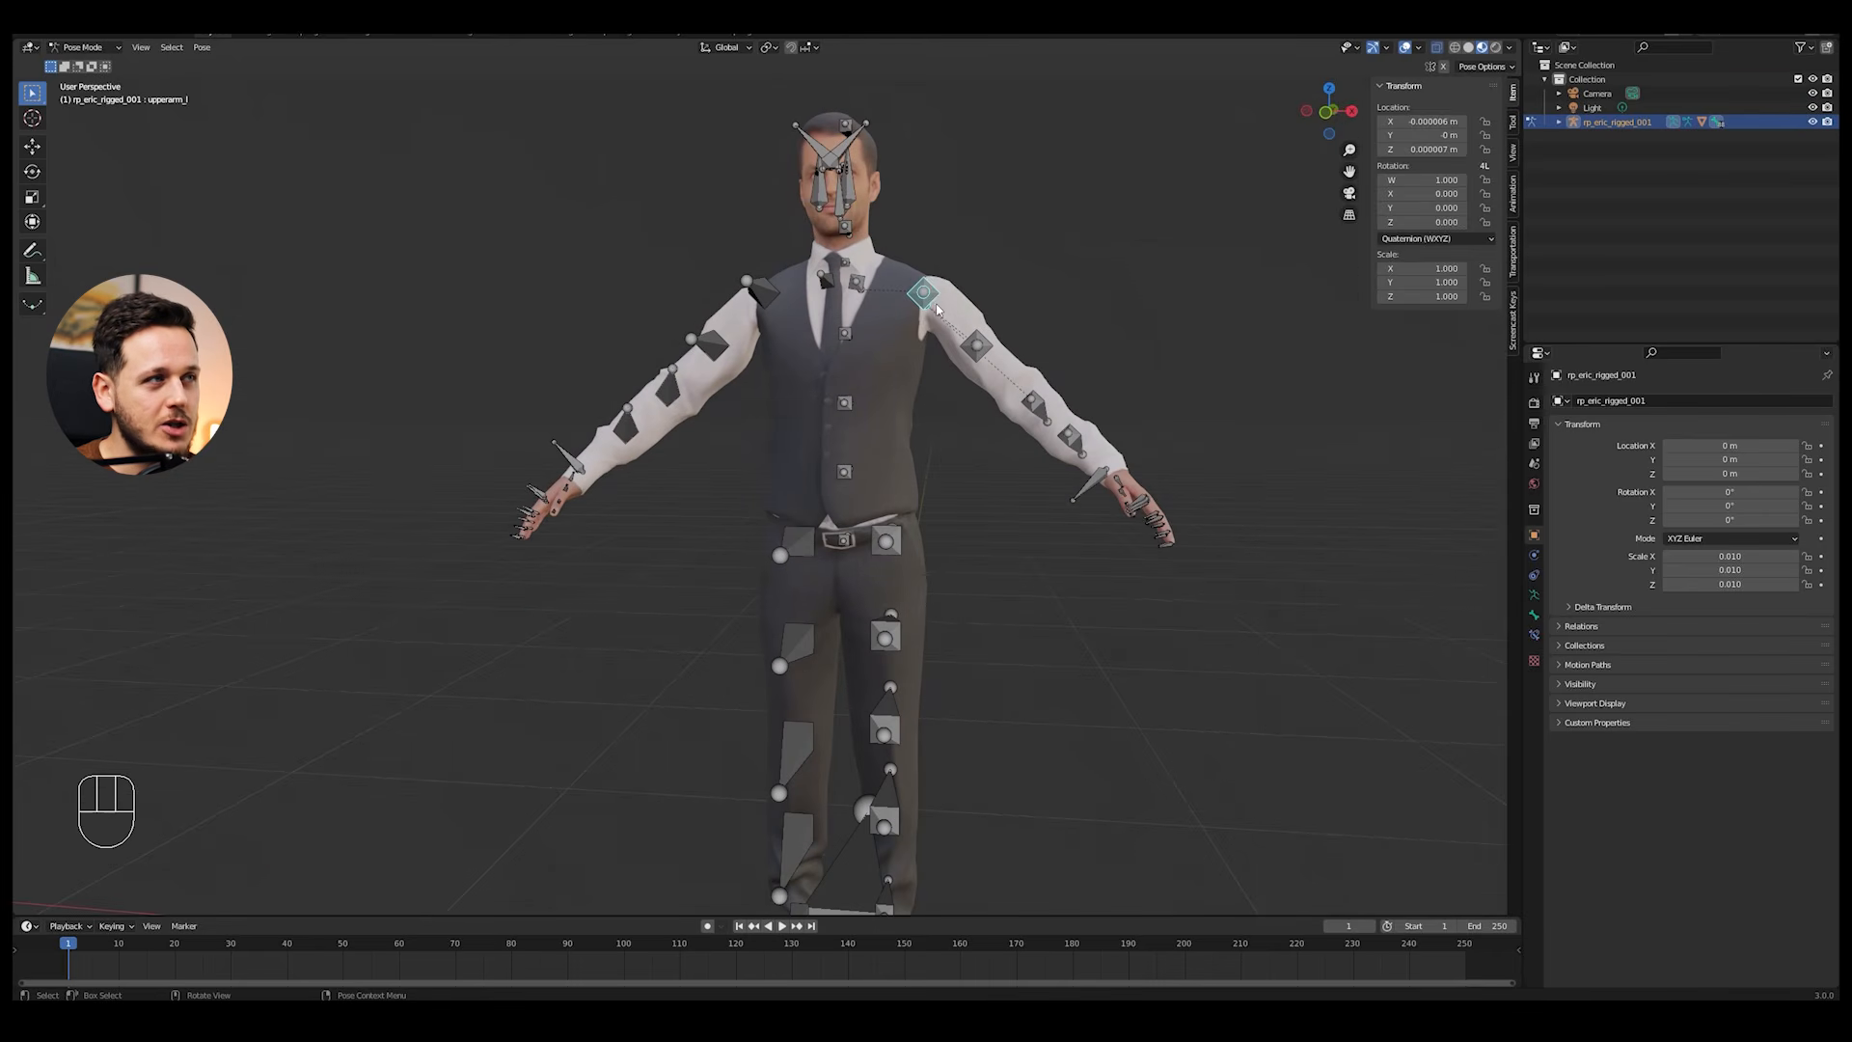
pyautogui.moveTo(1085, 308); pyautogui.dragTo(1020, 362, button='middle')
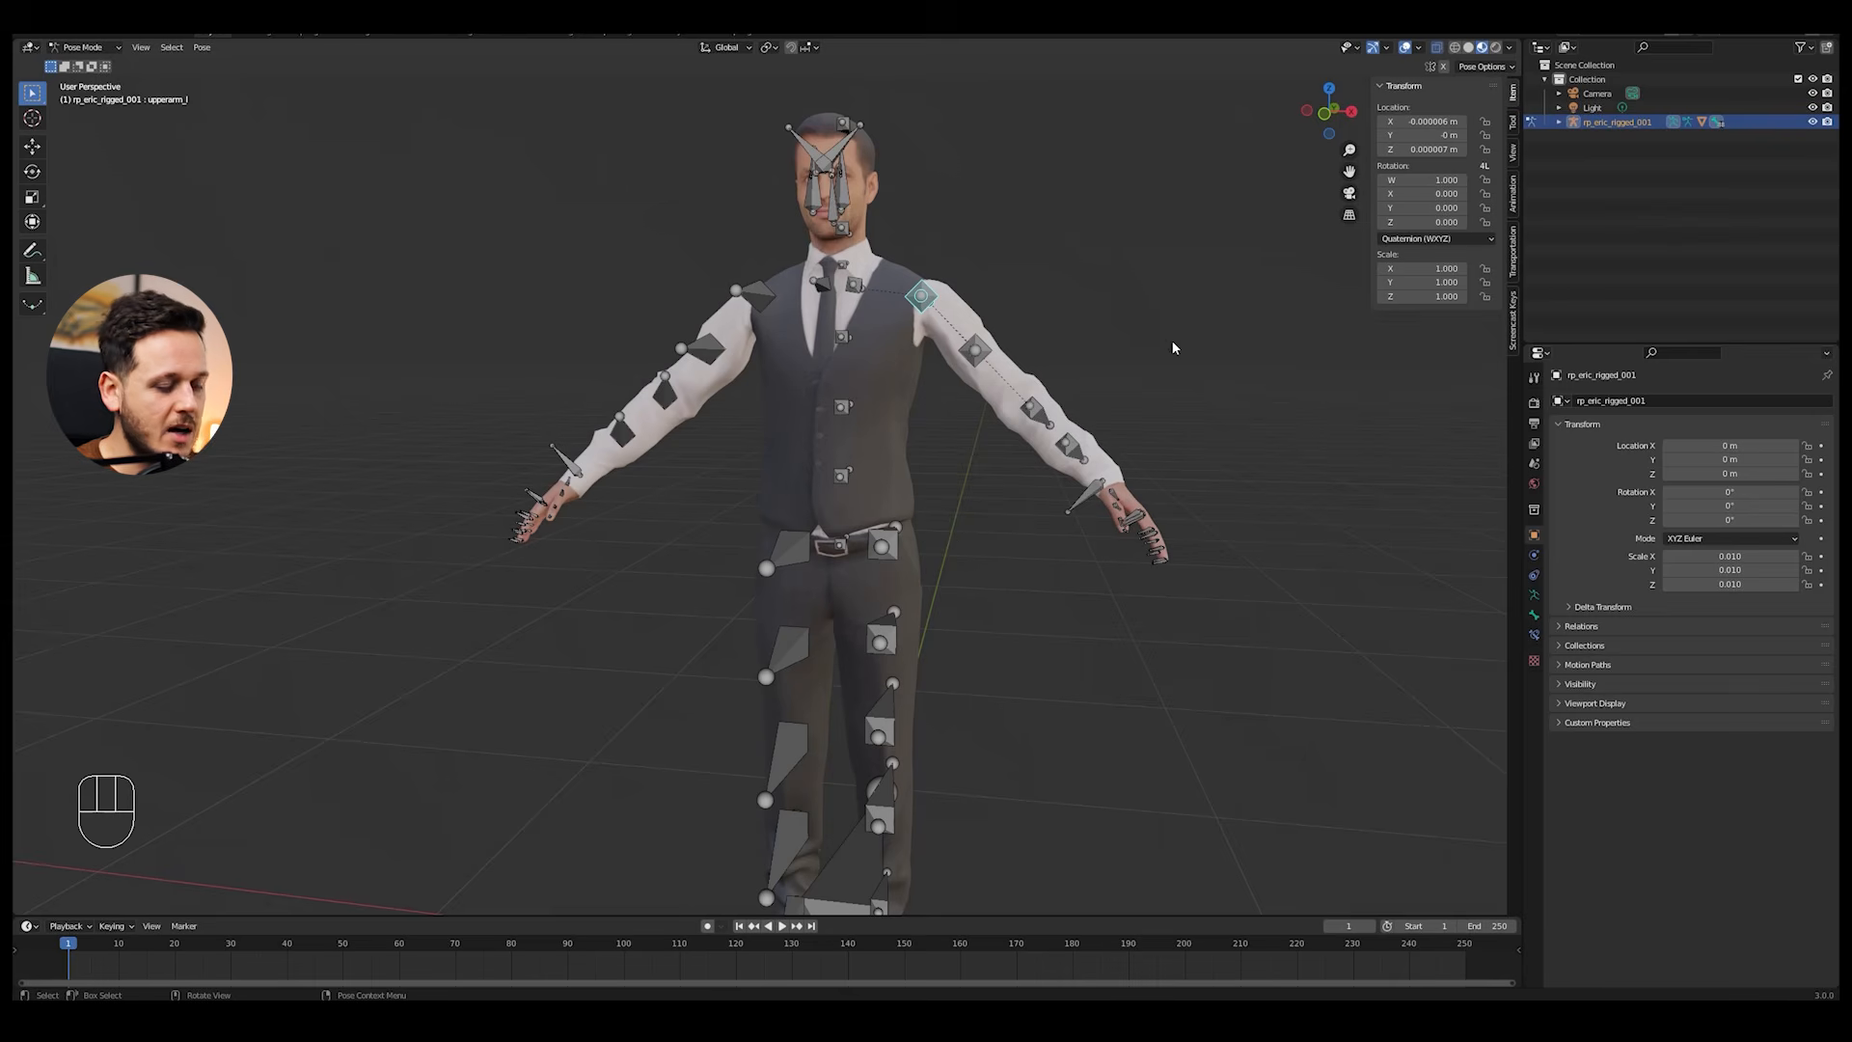
pyautogui.press('r')
pyautogui.press('y')
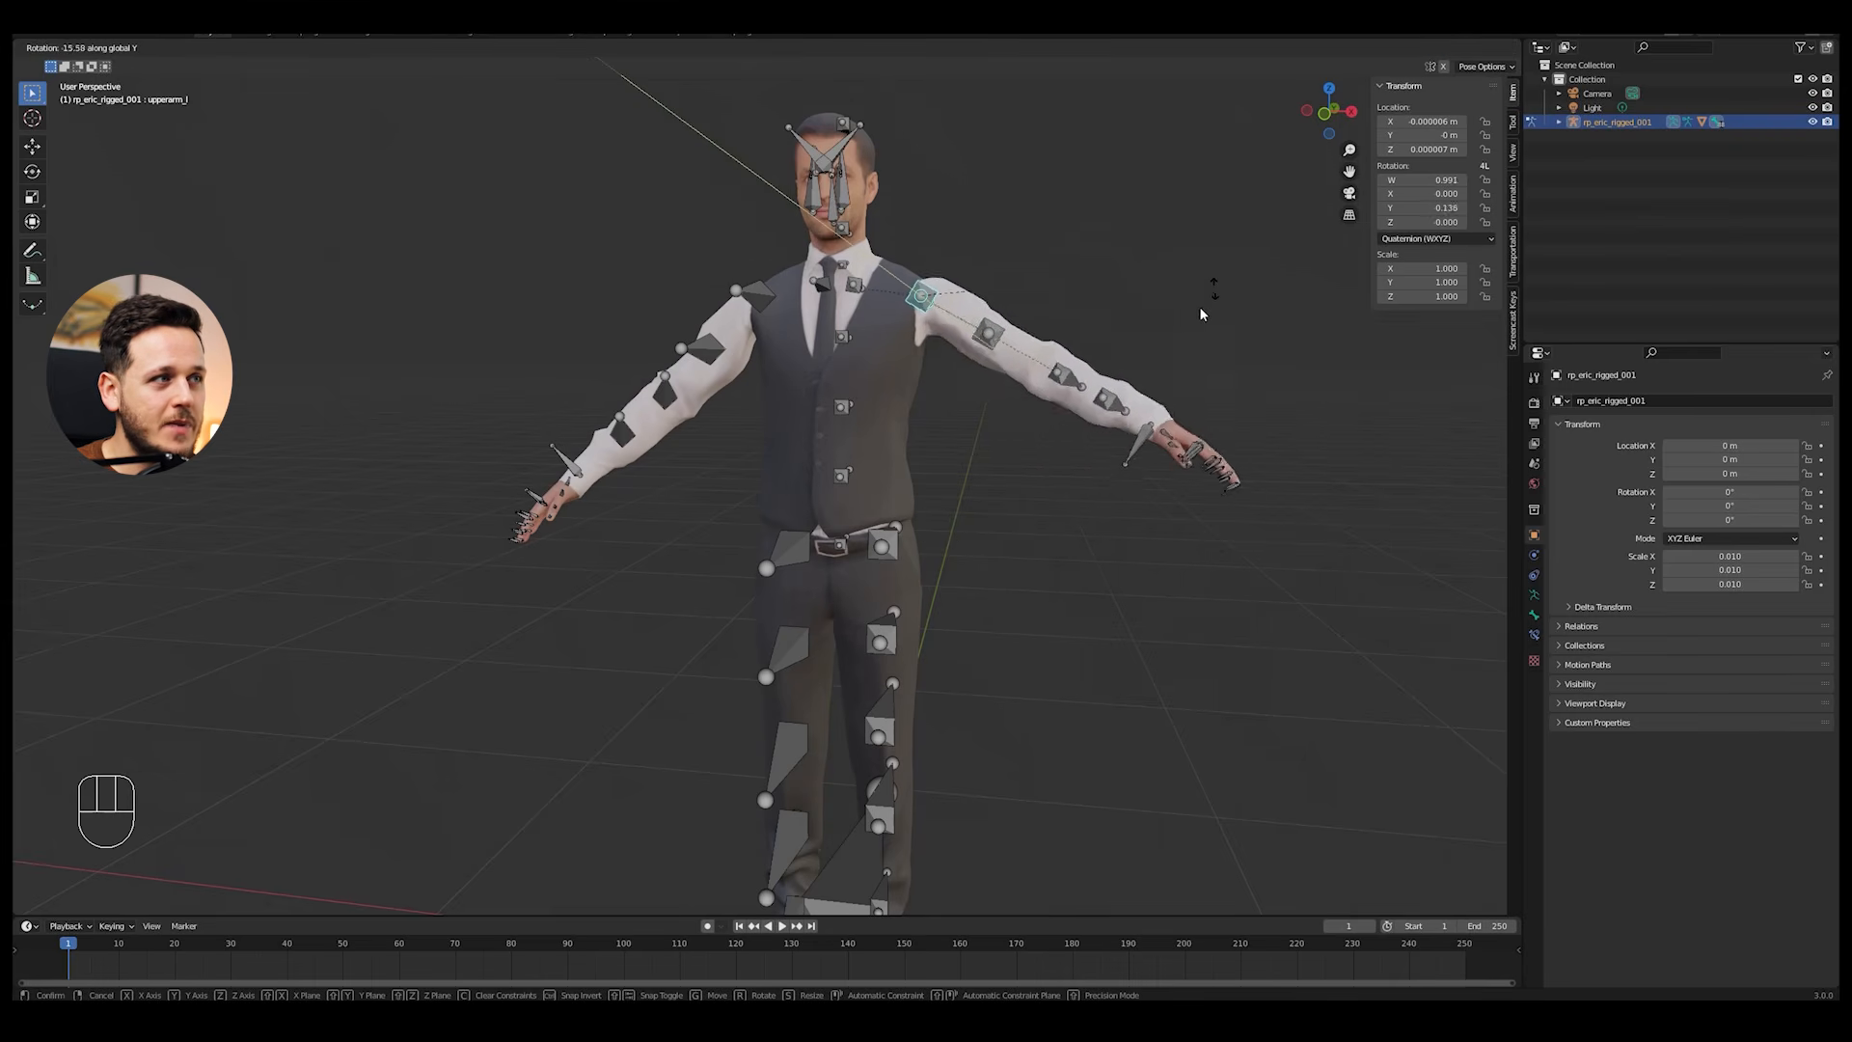
pyautogui.click(1056, 451)
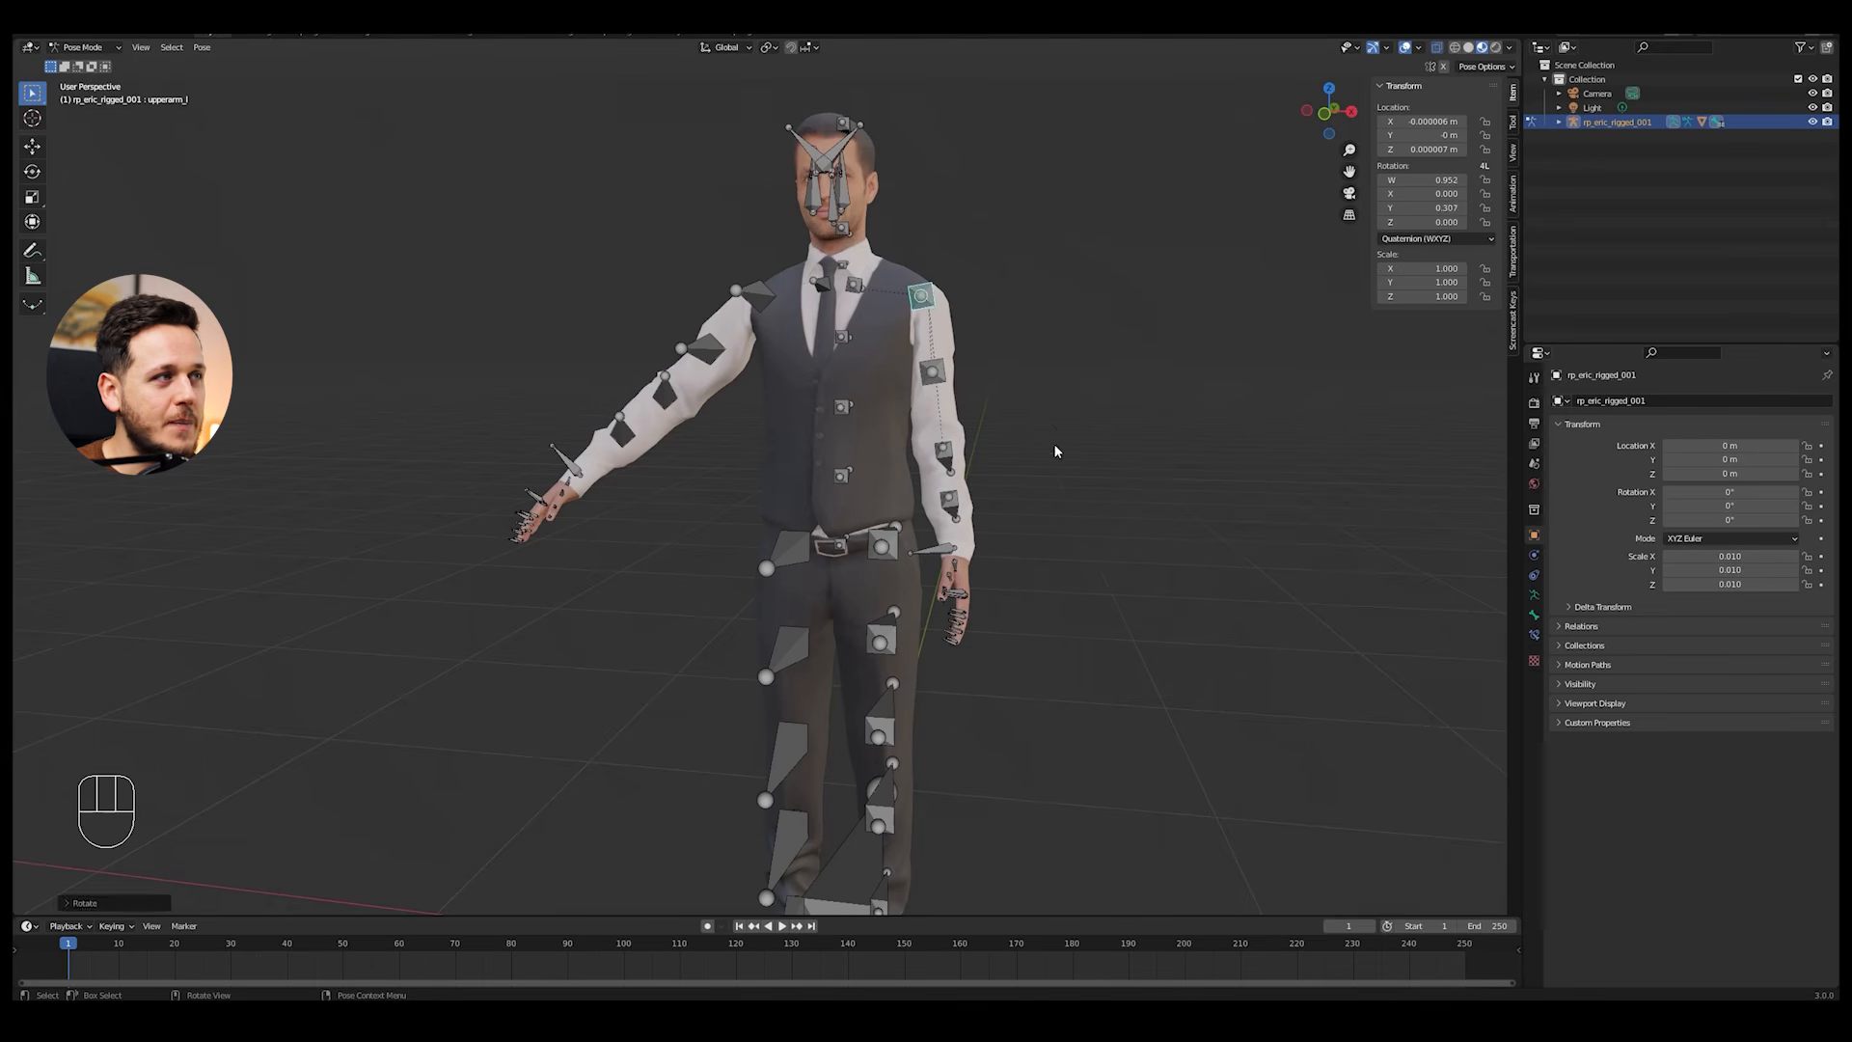
pyautogui.press('r')
pyautogui.press('y')
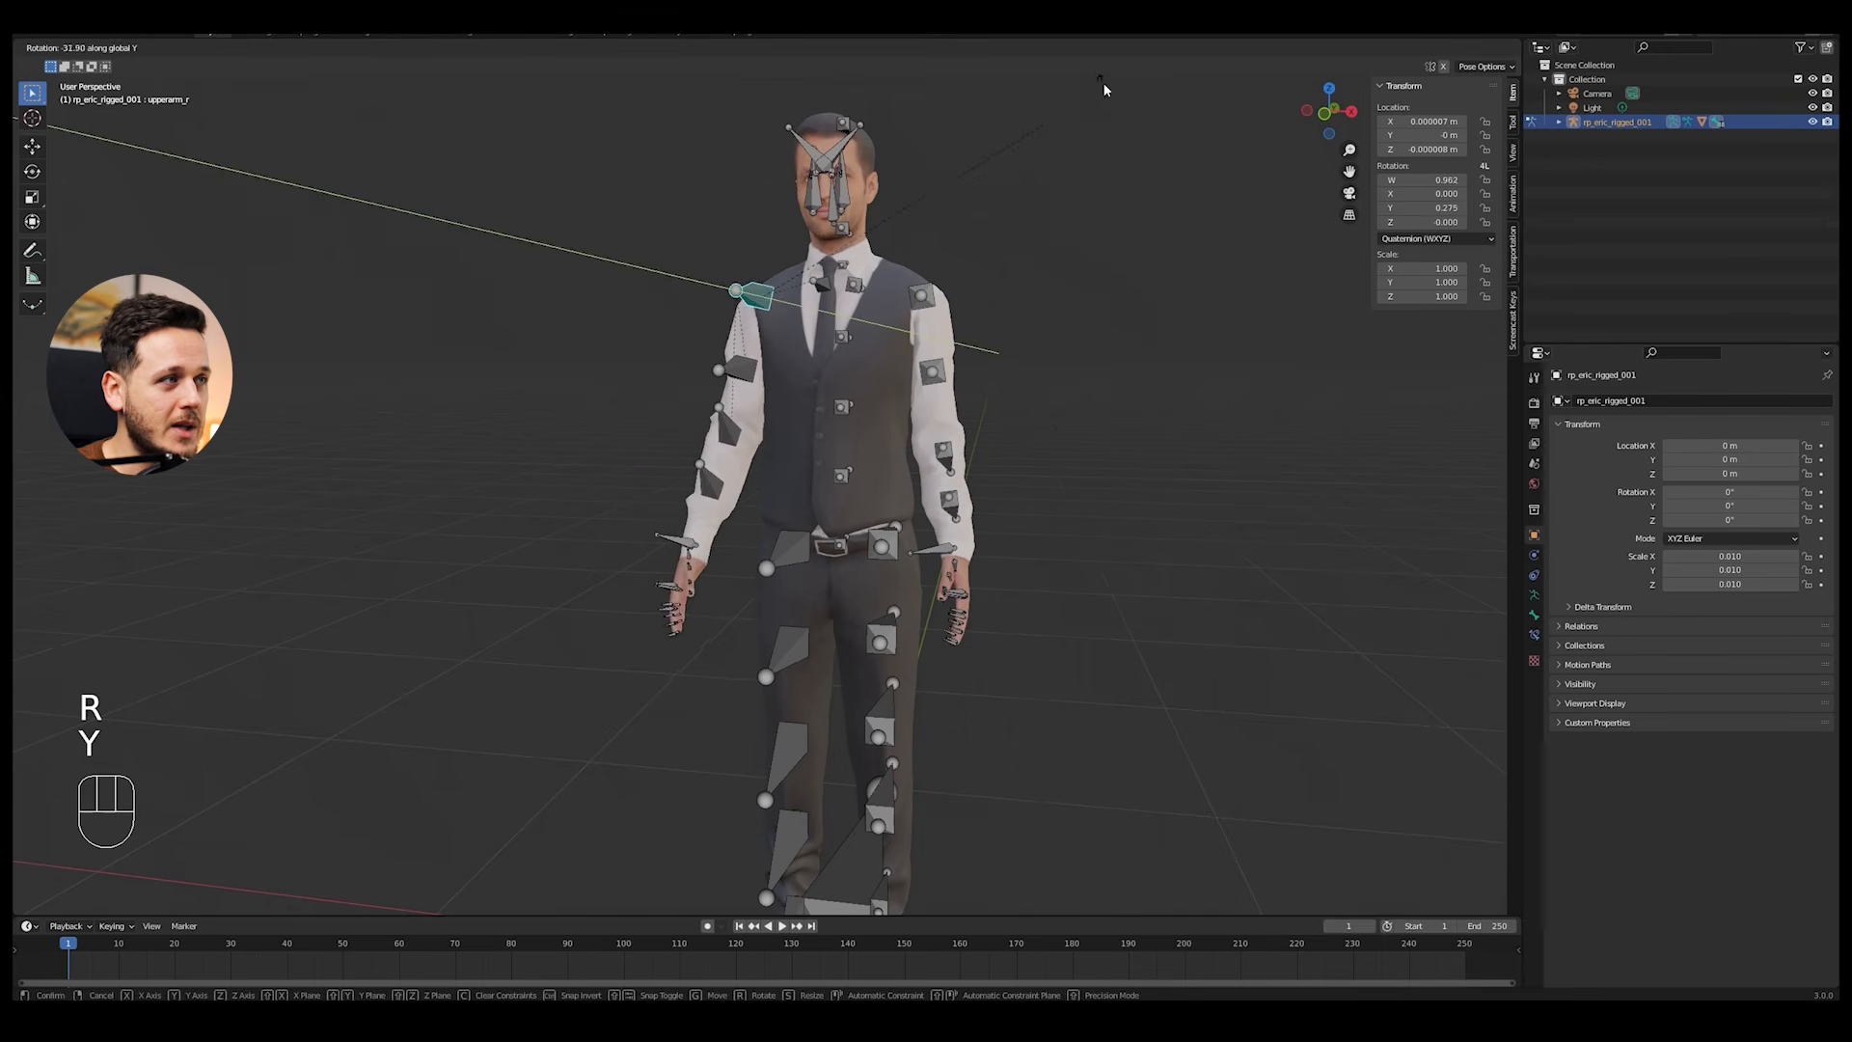
pyautogui.click(1053, 338)
# Step: Rotate the hip bone to lean the whole figure backward, and select the left upper leg bone
pyautogui.moveTo(1061, 344); pyautogui.dragTo(922, 455, button='middle')
pyautogui.scroll(1, 804, 467)
pyautogui.keyDown('shift'); pyautogui.moveTo(811, 538); pyautogui.dragTo(750, 480, button='middle'); pyautogui.keyUp('shift')
pyautogui.click(835, 450)
pyautogui.moveTo(1009, 392); pyautogui.dragTo(1088, 385, button='middle')
pyautogui.press('r')
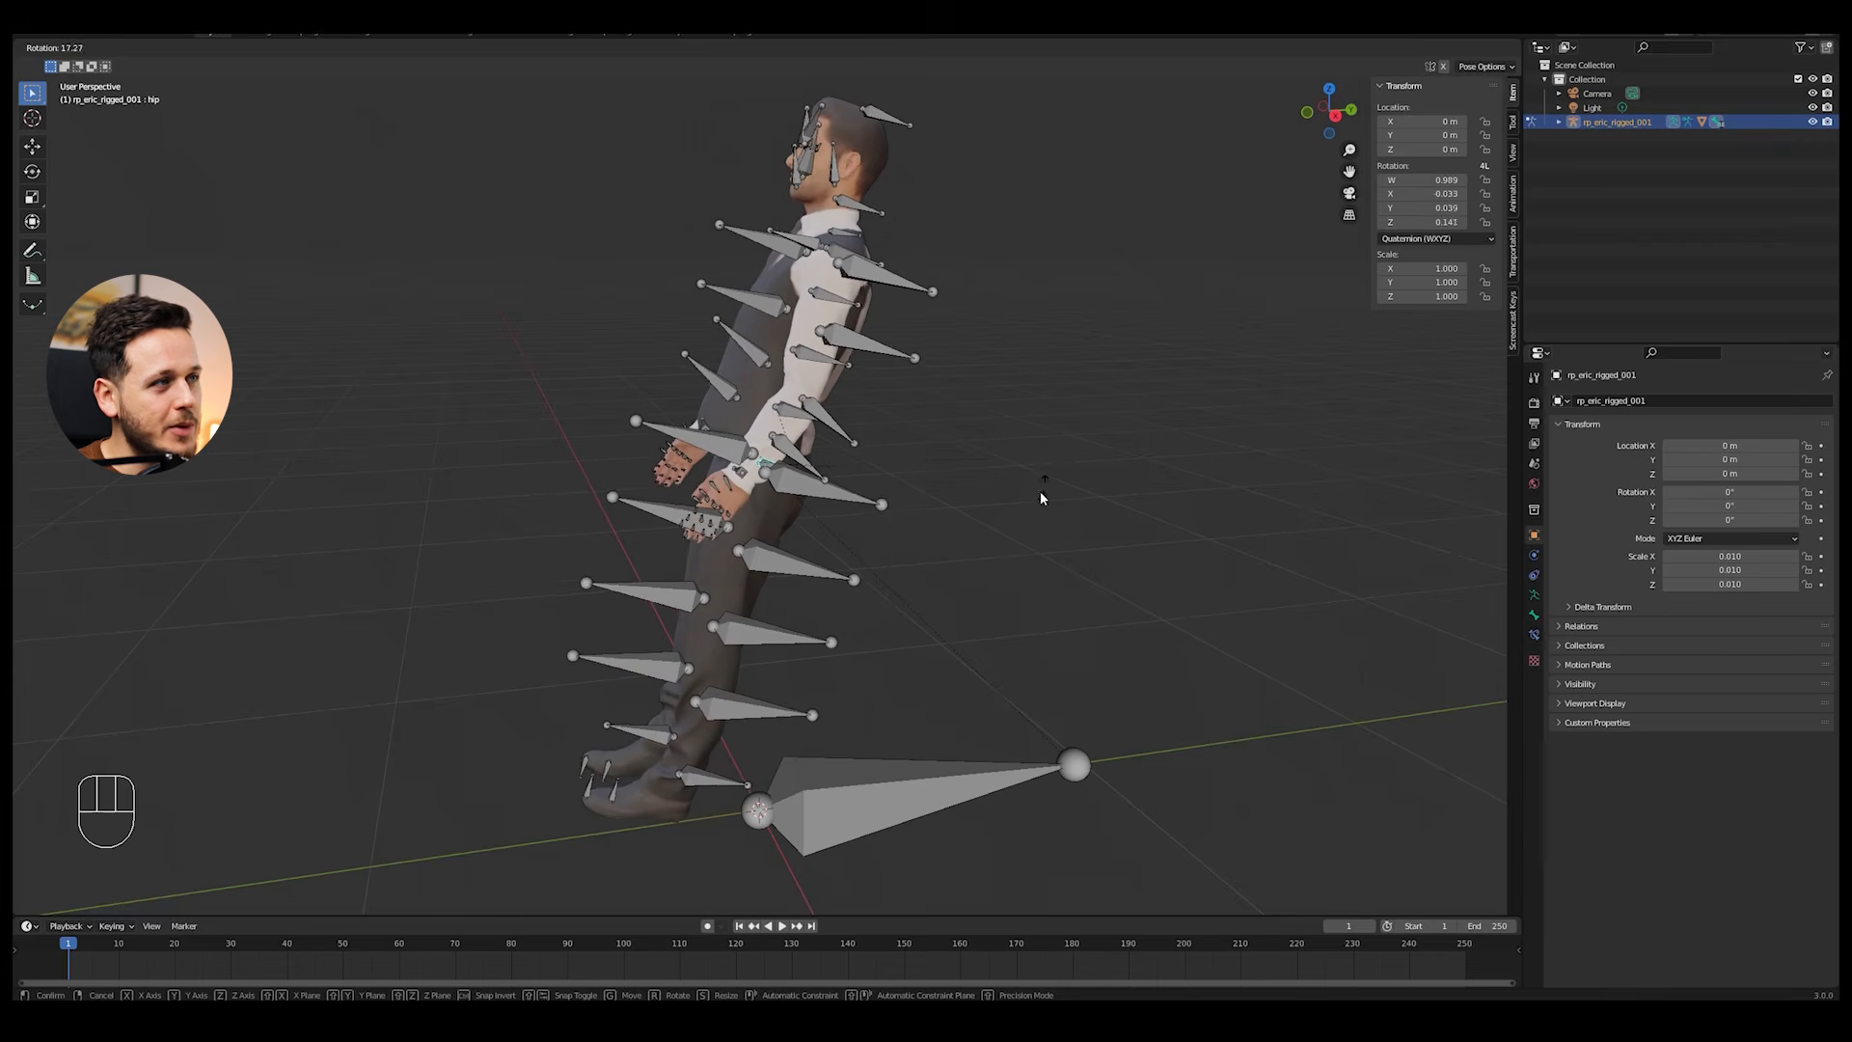
pyautogui.click(884, 506)
pyautogui.moveTo(884, 506); pyautogui.dragTo(1100, 425, button='middle')
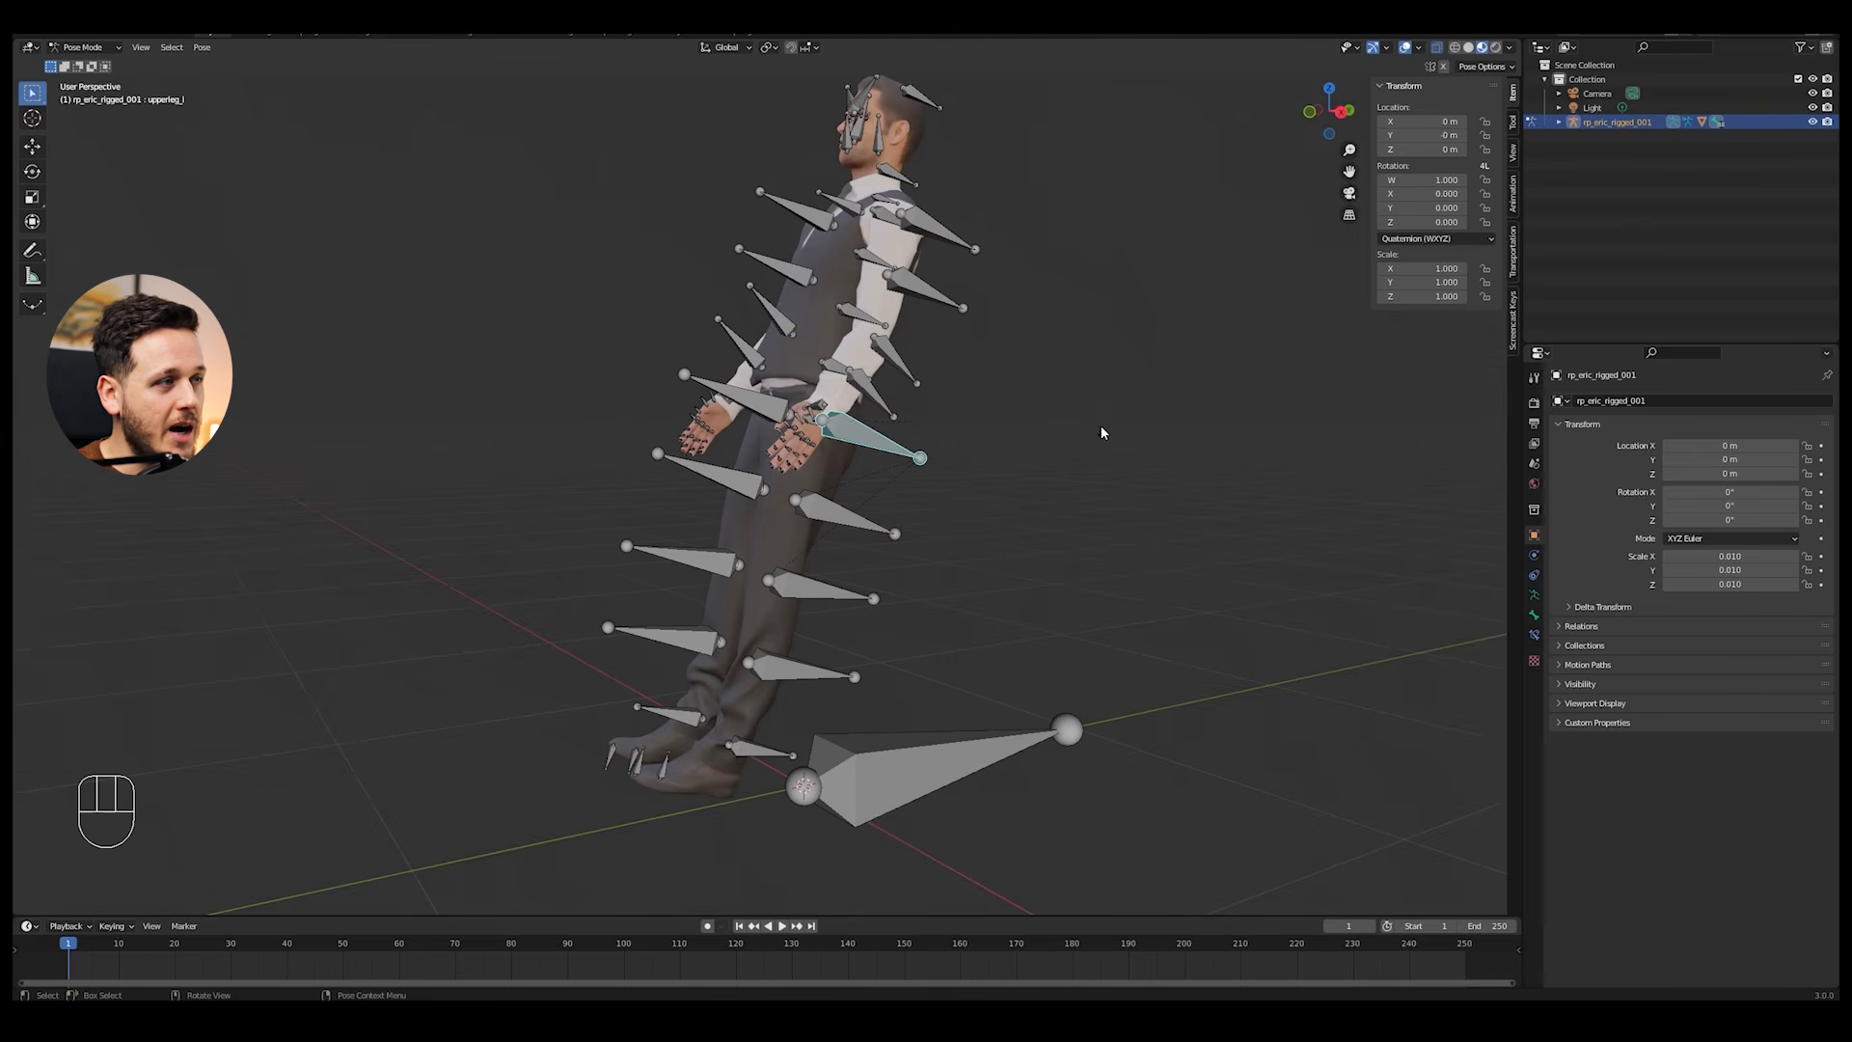
pyautogui.press('r')
pyautogui.press('y')
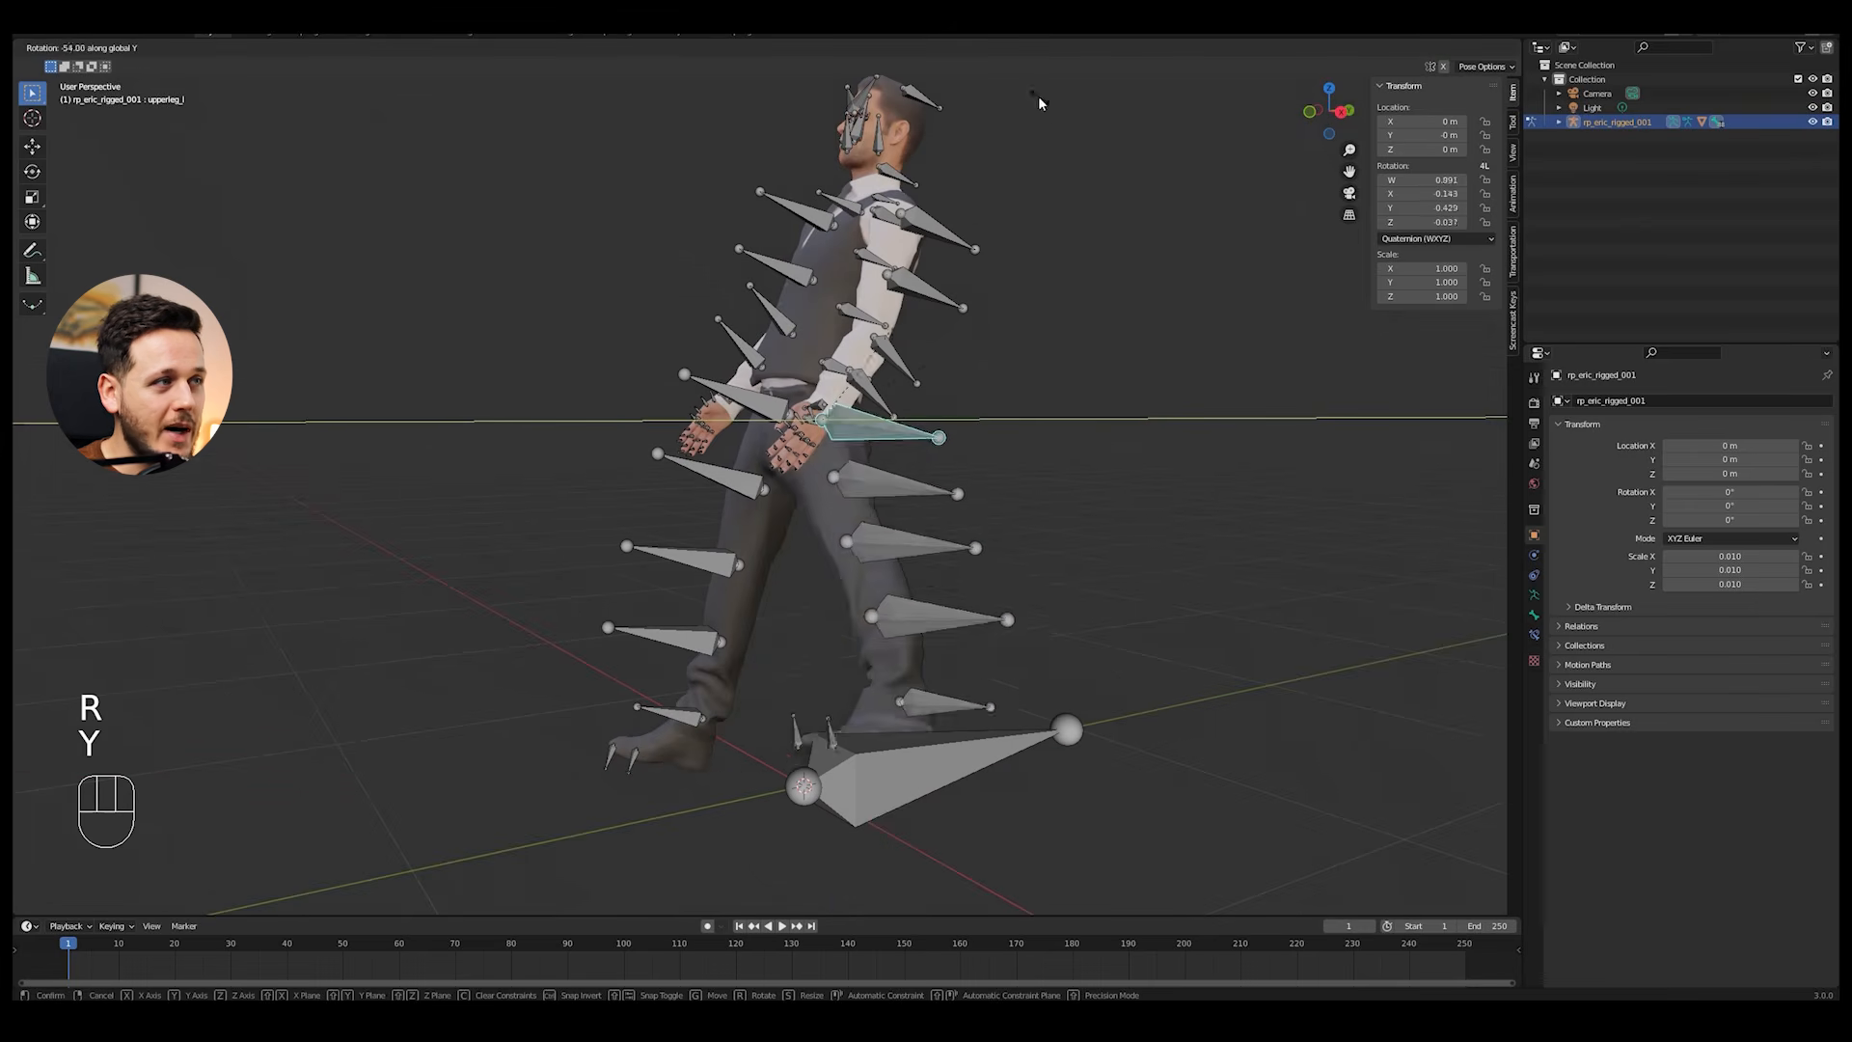
pyautogui.rightClick(1079, 252)
# Step: Rotate the left and right upper leg bones about the global X axis to raise both thighs into a sitting position
pyautogui.press('r')
pyautogui.press('x')
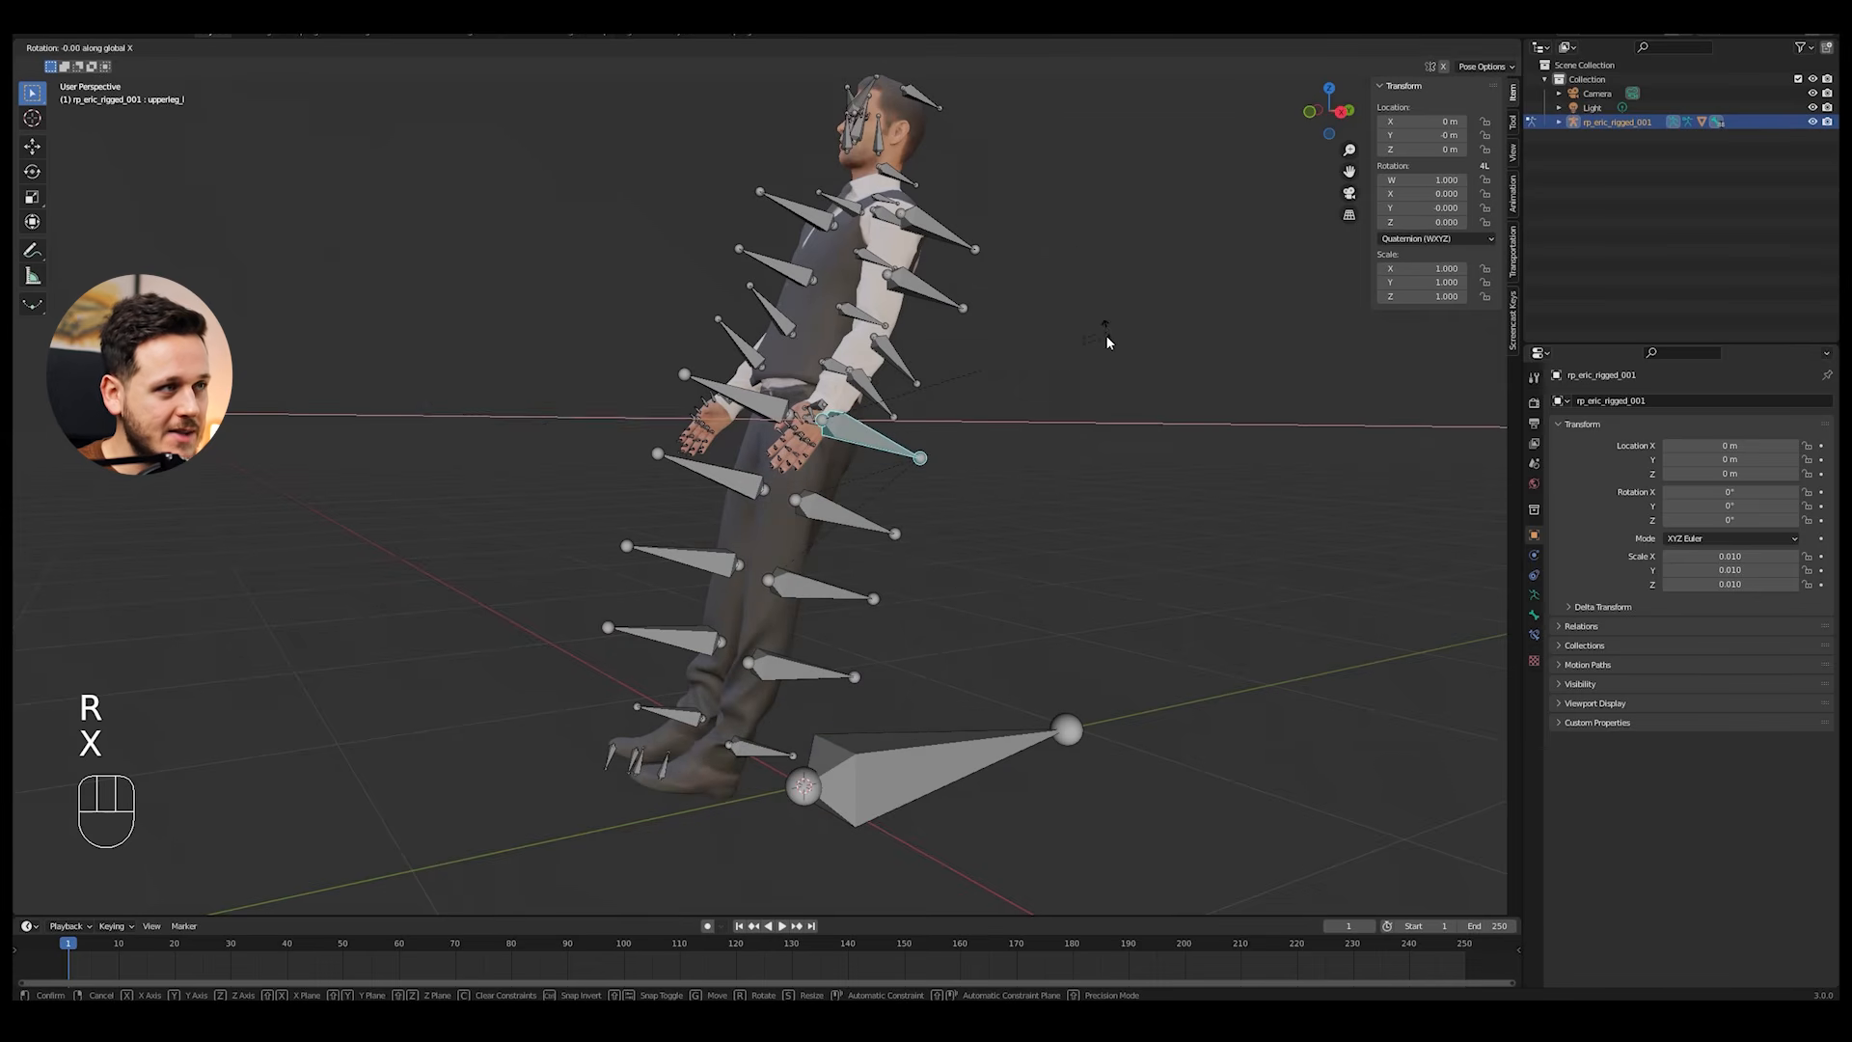
pyautogui.click(867, 513)
pyautogui.moveTo(721, 489); pyautogui.dragTo(837, 390, button='middle')
pyautogui.moveTo(1038, 434); pyautogui.dragTo(1096, 418, button='middle')
pyautogui.press('r')
pyautogui.press('x')
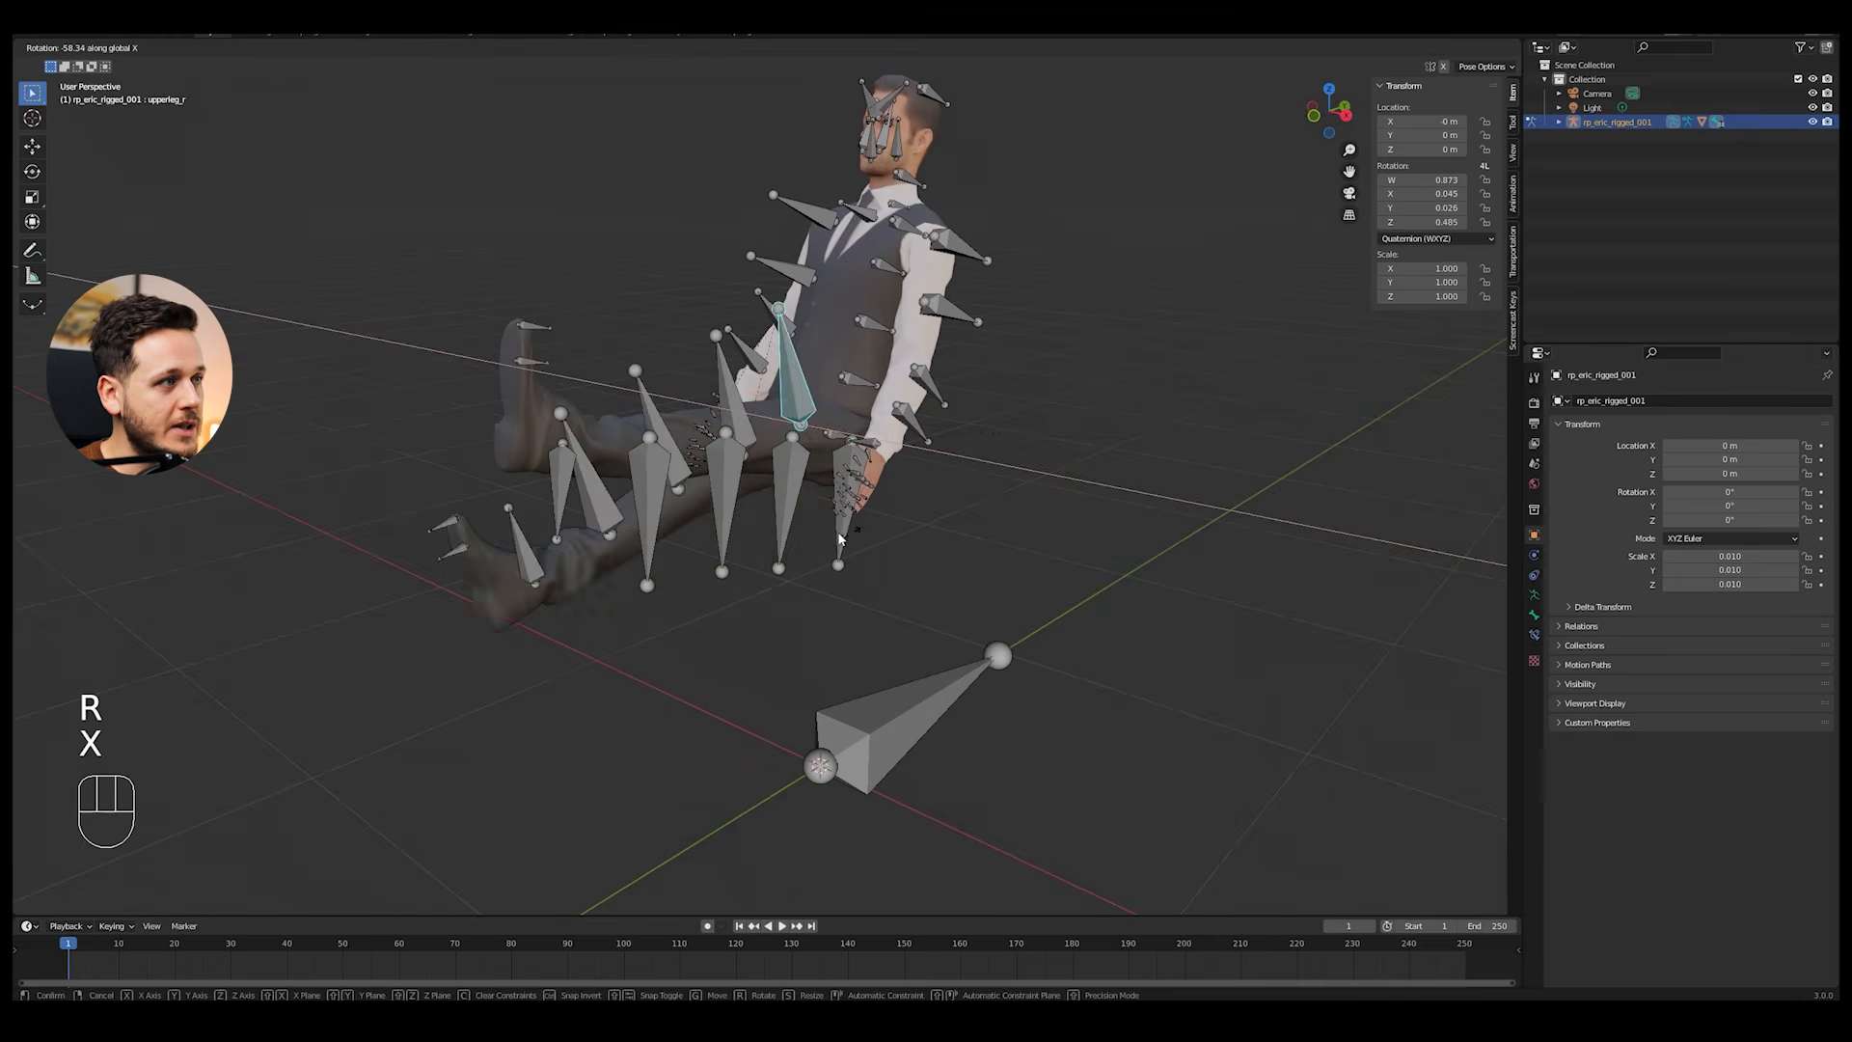
pyautogui.click(818, 530)
# Step: Bend both knees by rotating the lower leg bones about the global X axis, and deselect all bones
pyautogui.moveTo(1023, 483); pyautogui.dragTo(1109, 490, button='middle')
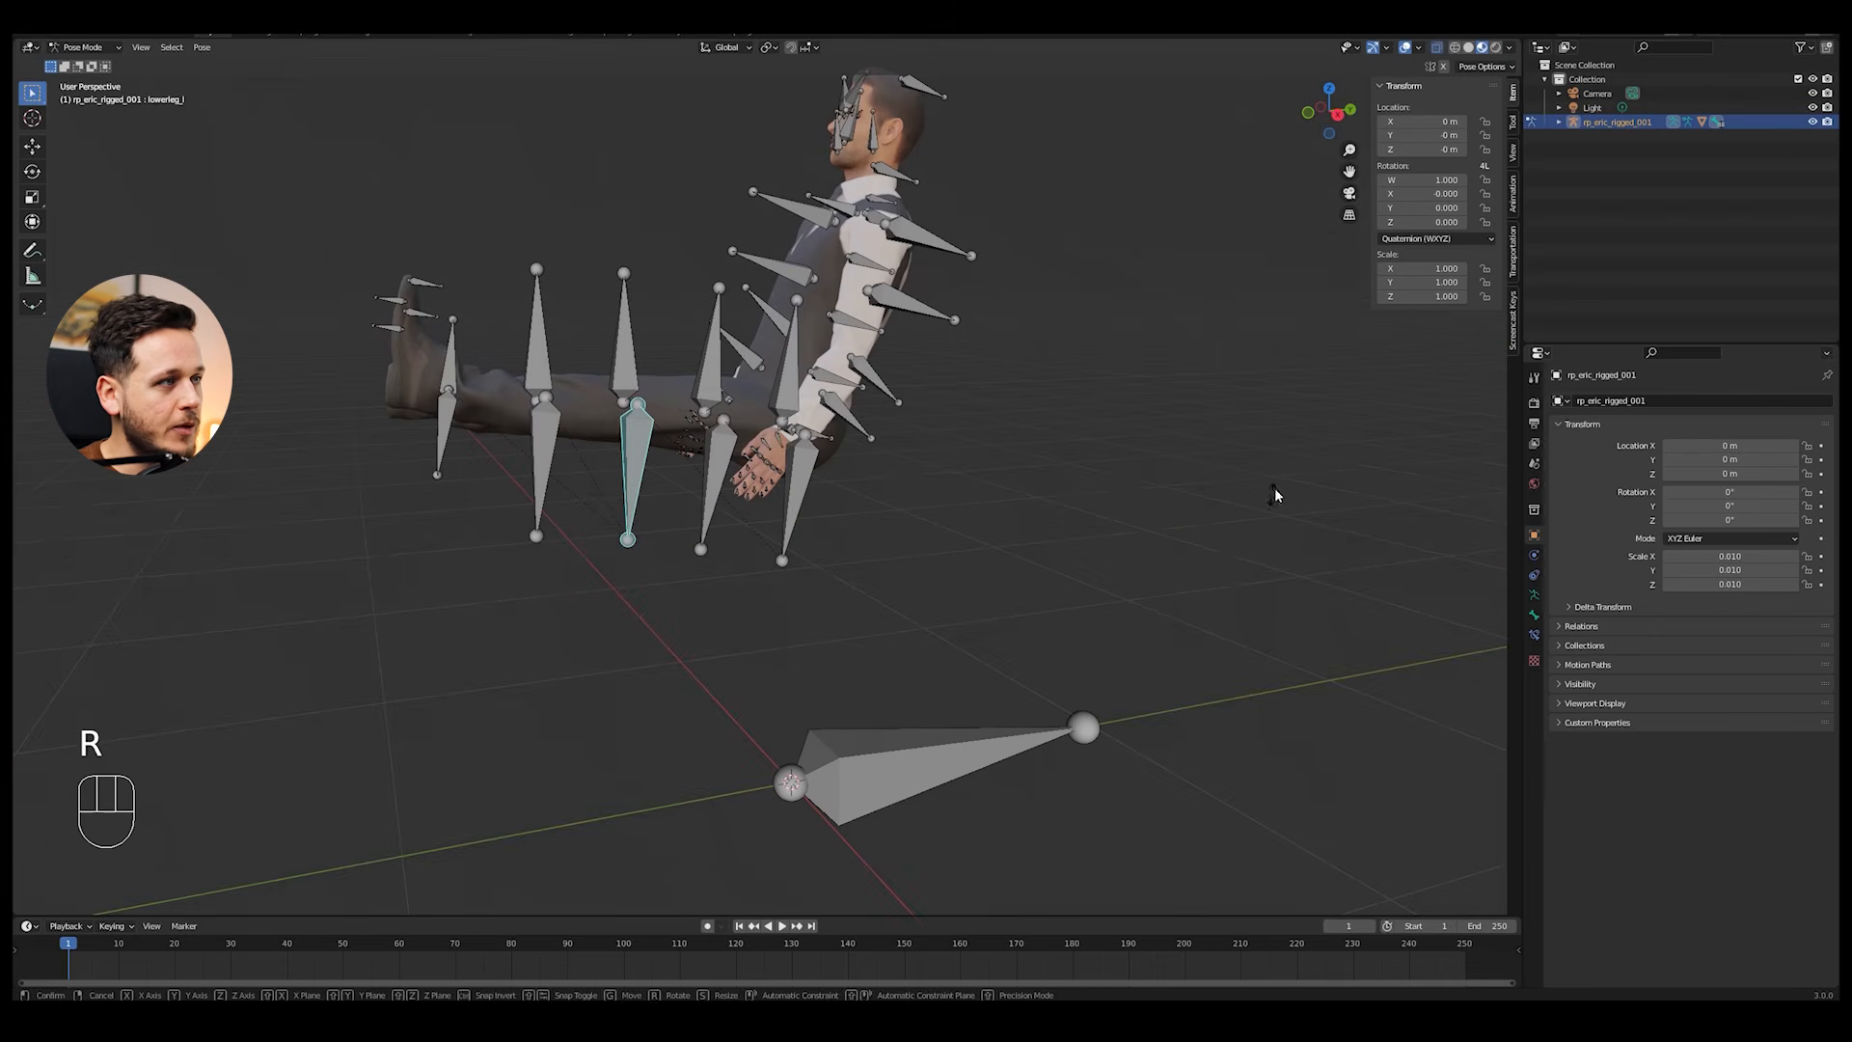
pyautogui.press('r')
pyautogui.press('x')
pyautogui.click(678, 279)
pyautogui.click(630, 325)
pyautogui.press('r')
pyautogui.press('x')
pyautogui.click(645, 244)
pyautogui.hotkey('alt', 'a')
# Step: Hide the viewport overlays to inspect the seated pose from the side, and show them again
pyautogui.moveTo(763, 289); pyautogui.dragTo(818, 253, button='middle')
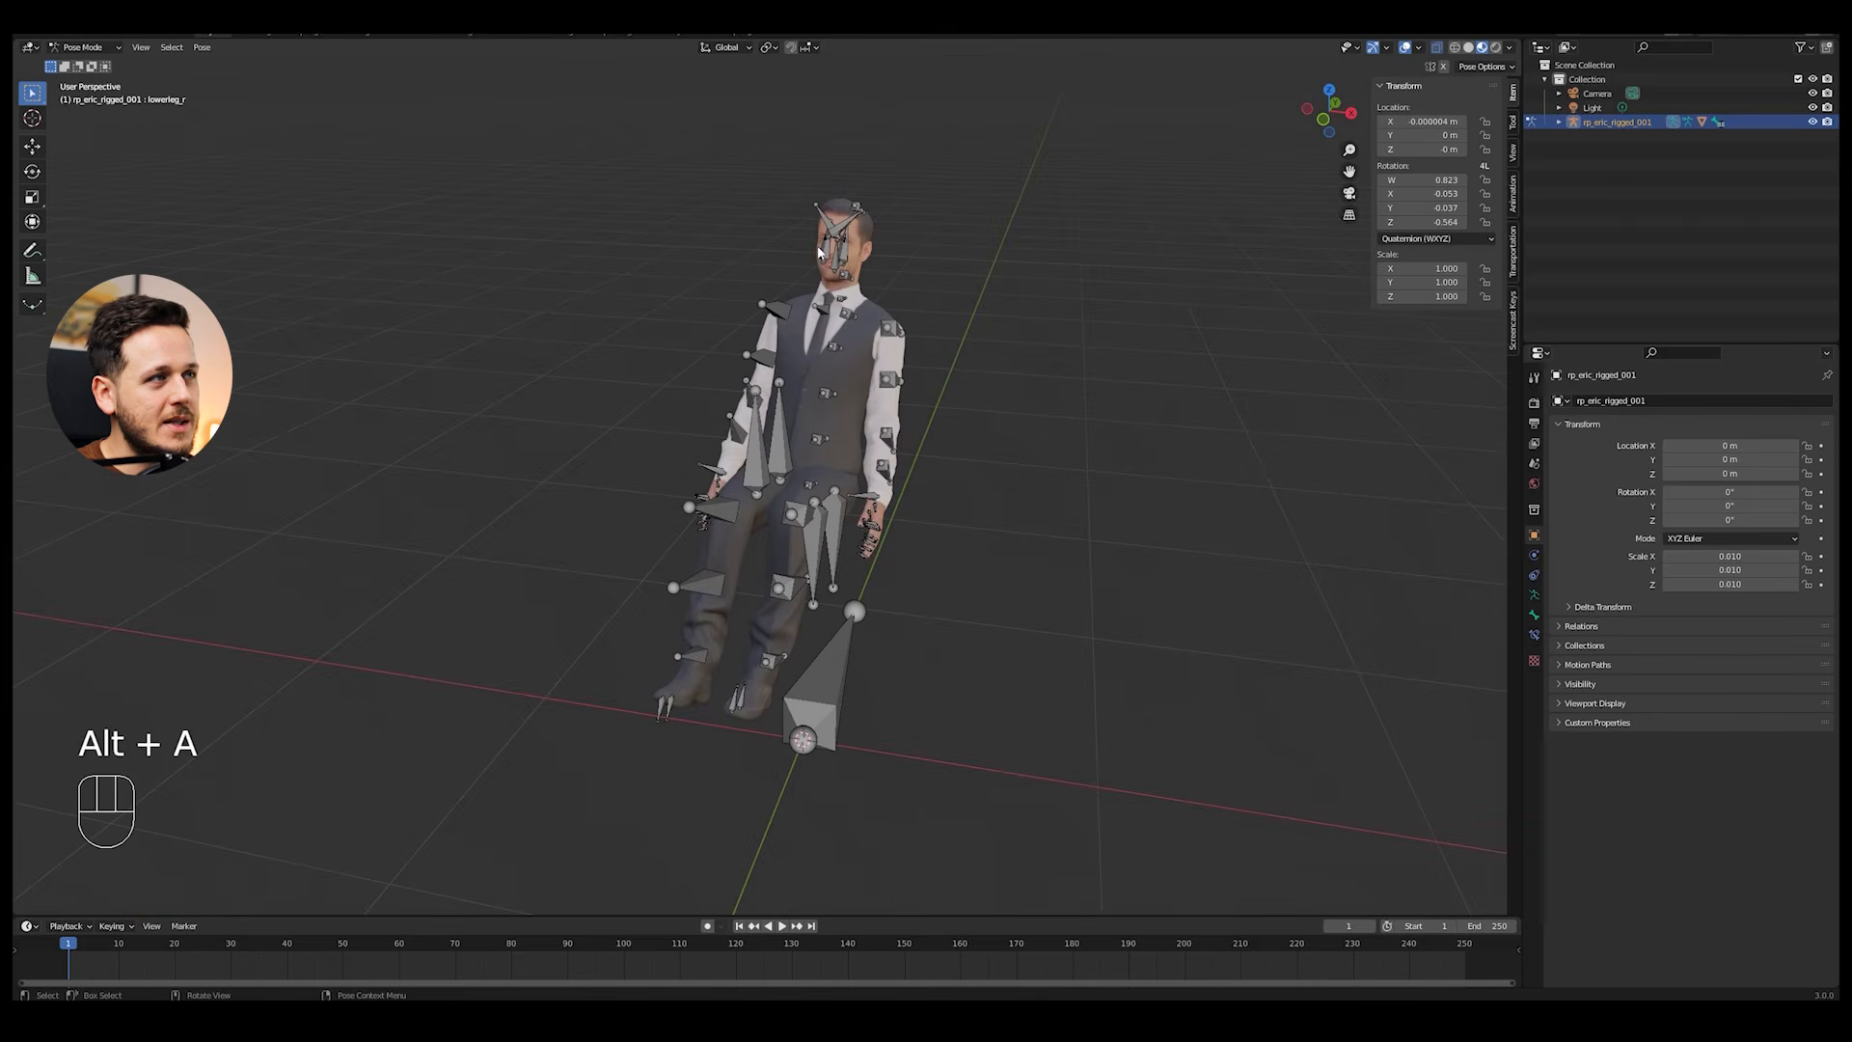
pyautogui.click(1407, 49)
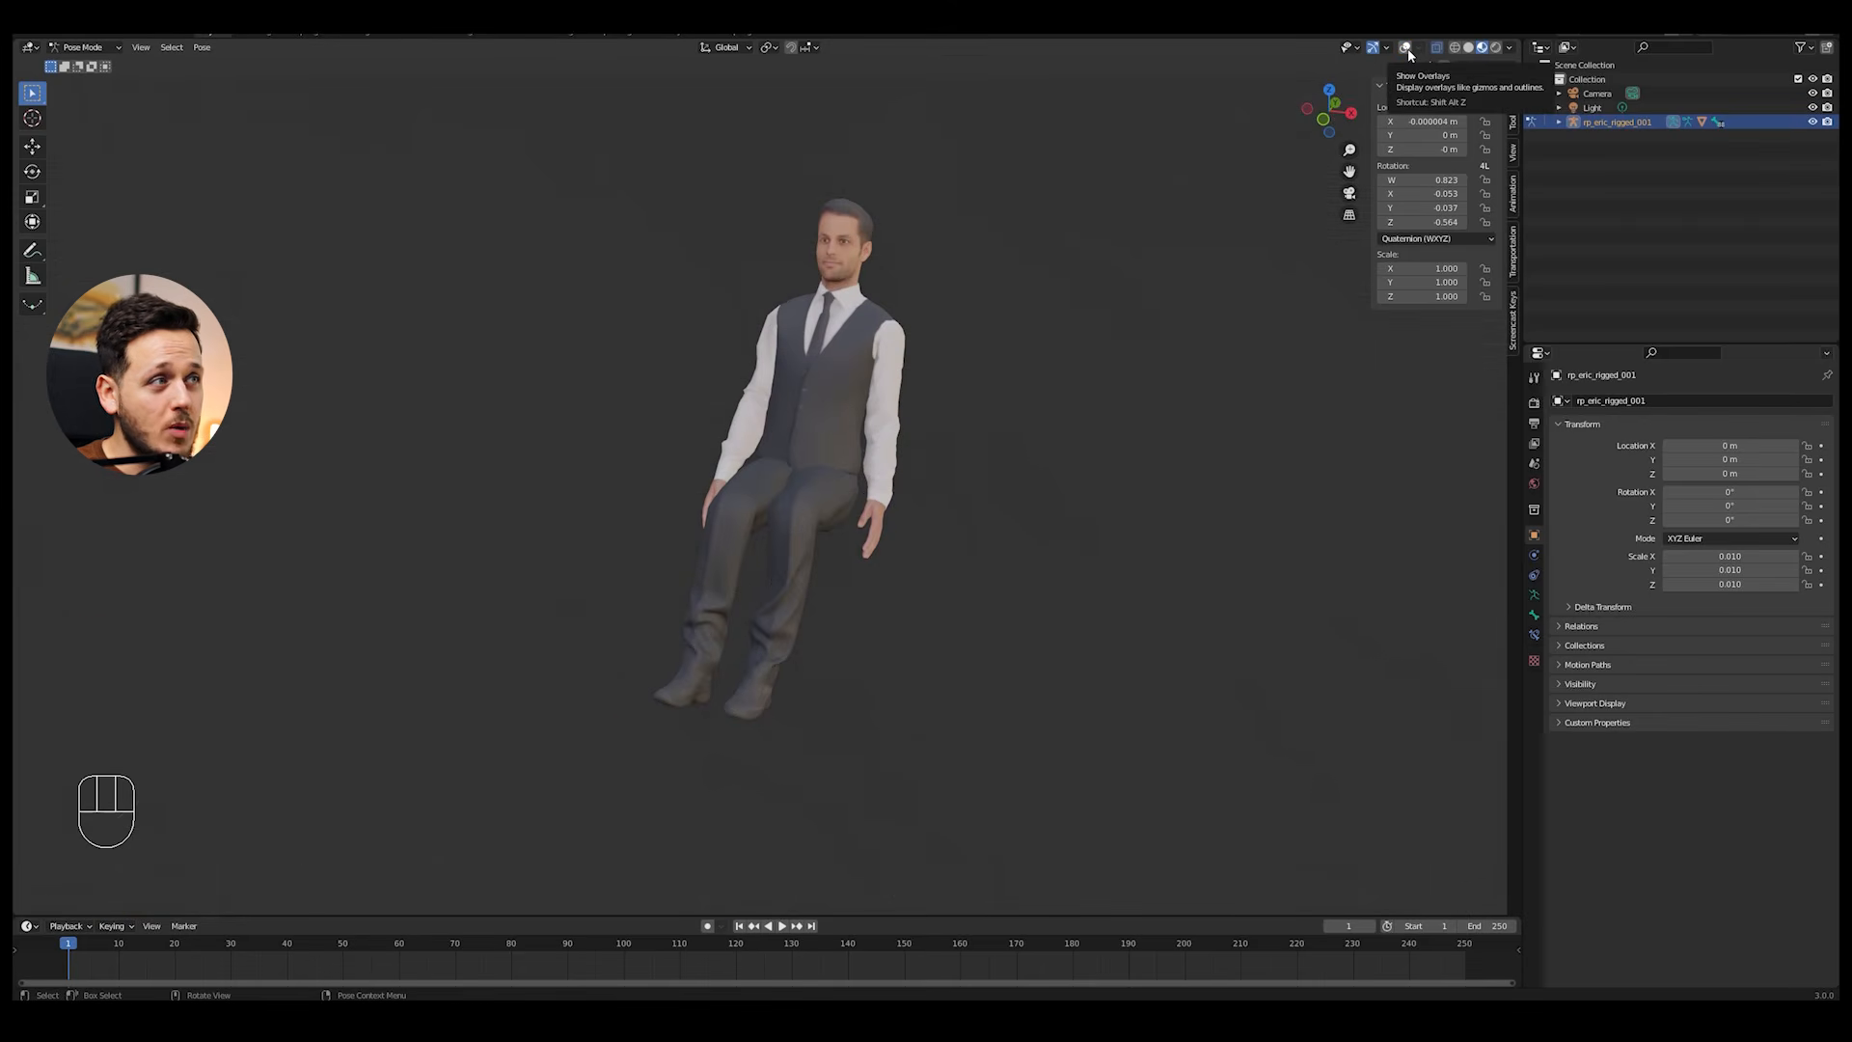
pyautogui.moveTo(943, 293); pyautogui.dragTo(1071, 319, button='middle')
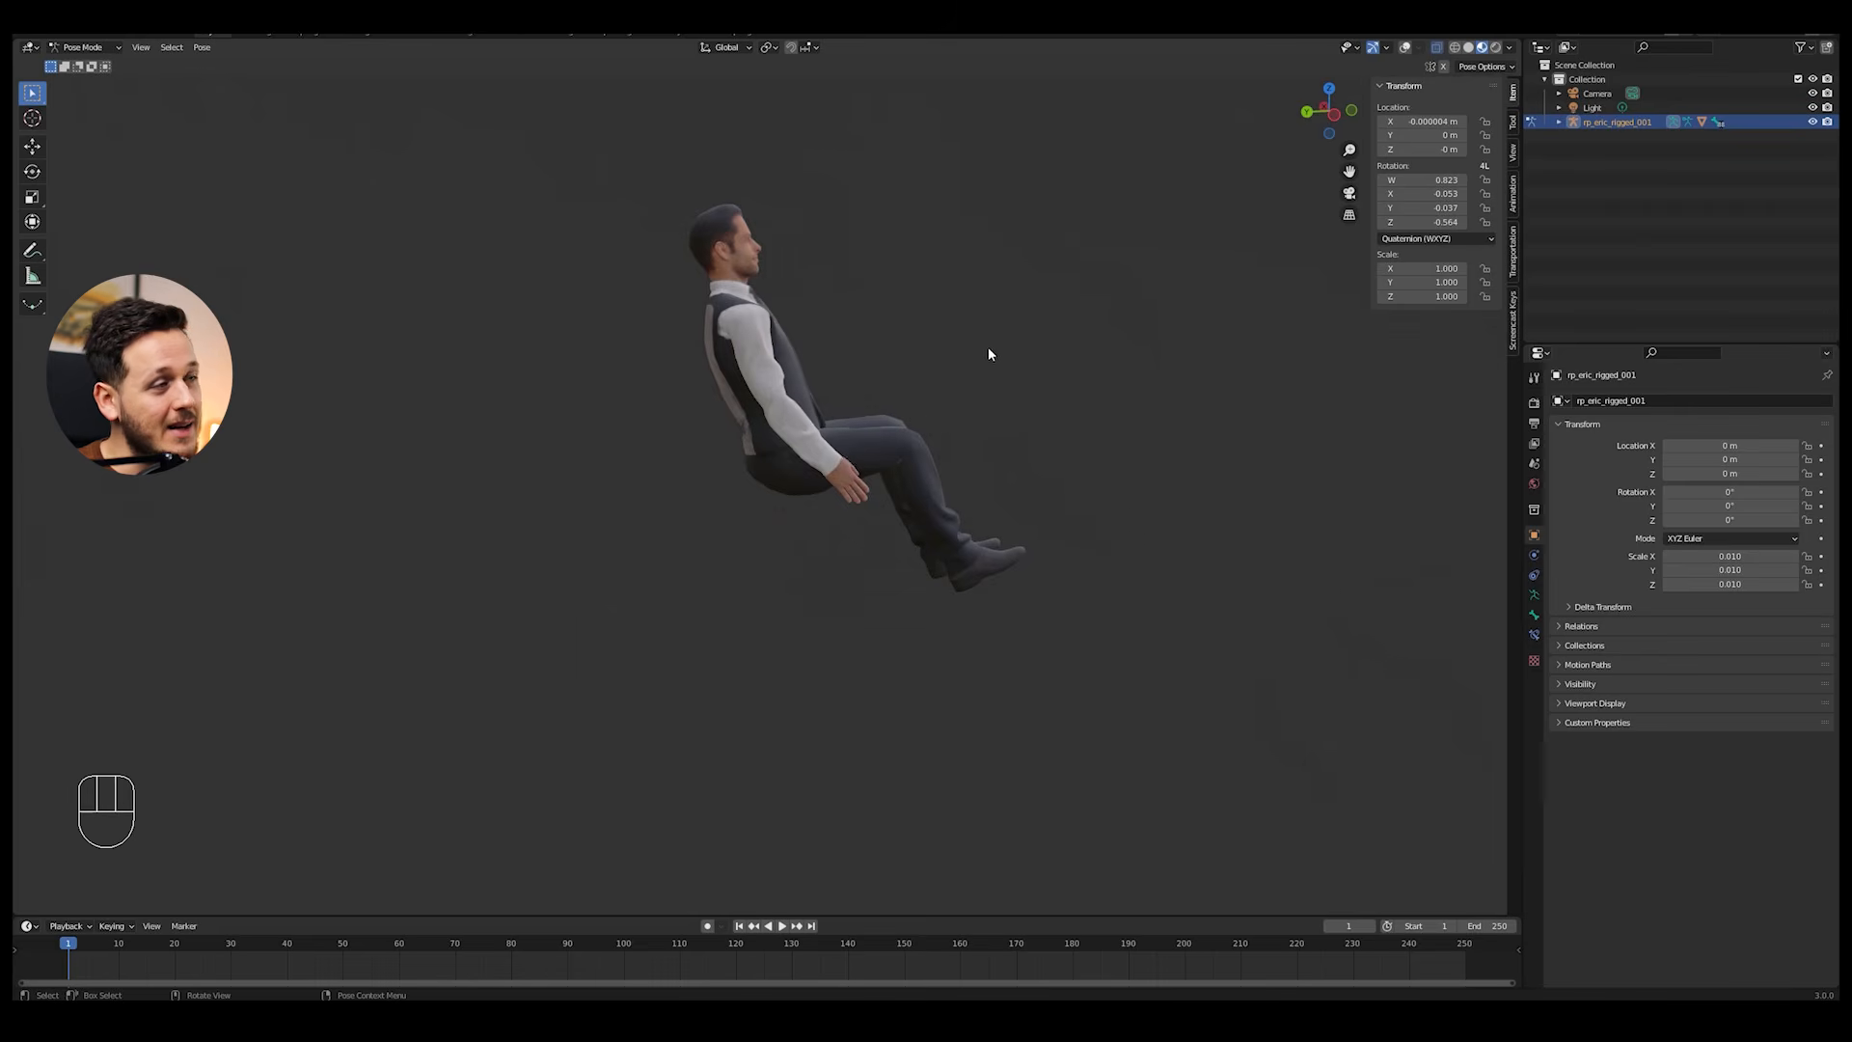
pyautogui.moveTo(924, 388); pyautogui.dragTo(847, 417, button='middle')
pyautogui.click(1405, 48)
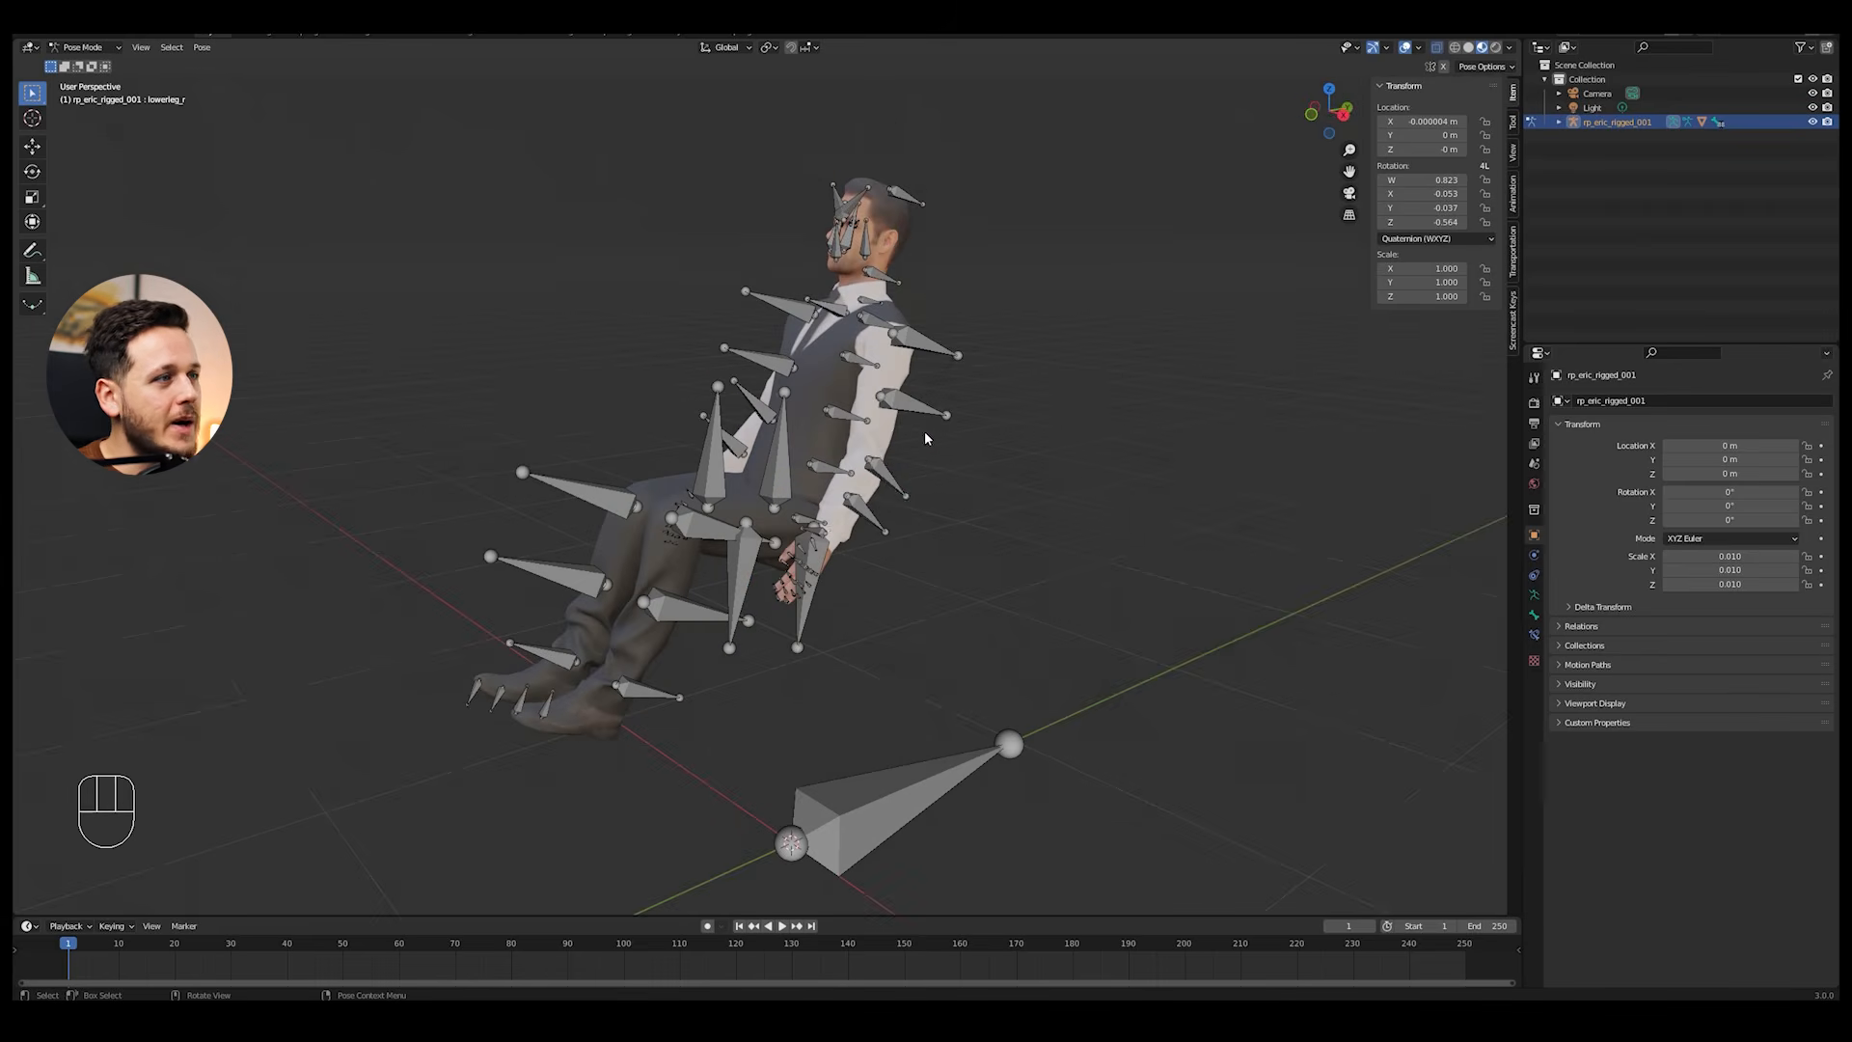
# Step: Rotate the lower arm bones to bring both hands forward over the lap, and clear the bone selection
pyautogui.click(893, 492)
pyautogui.scroll(2, 977, 469)
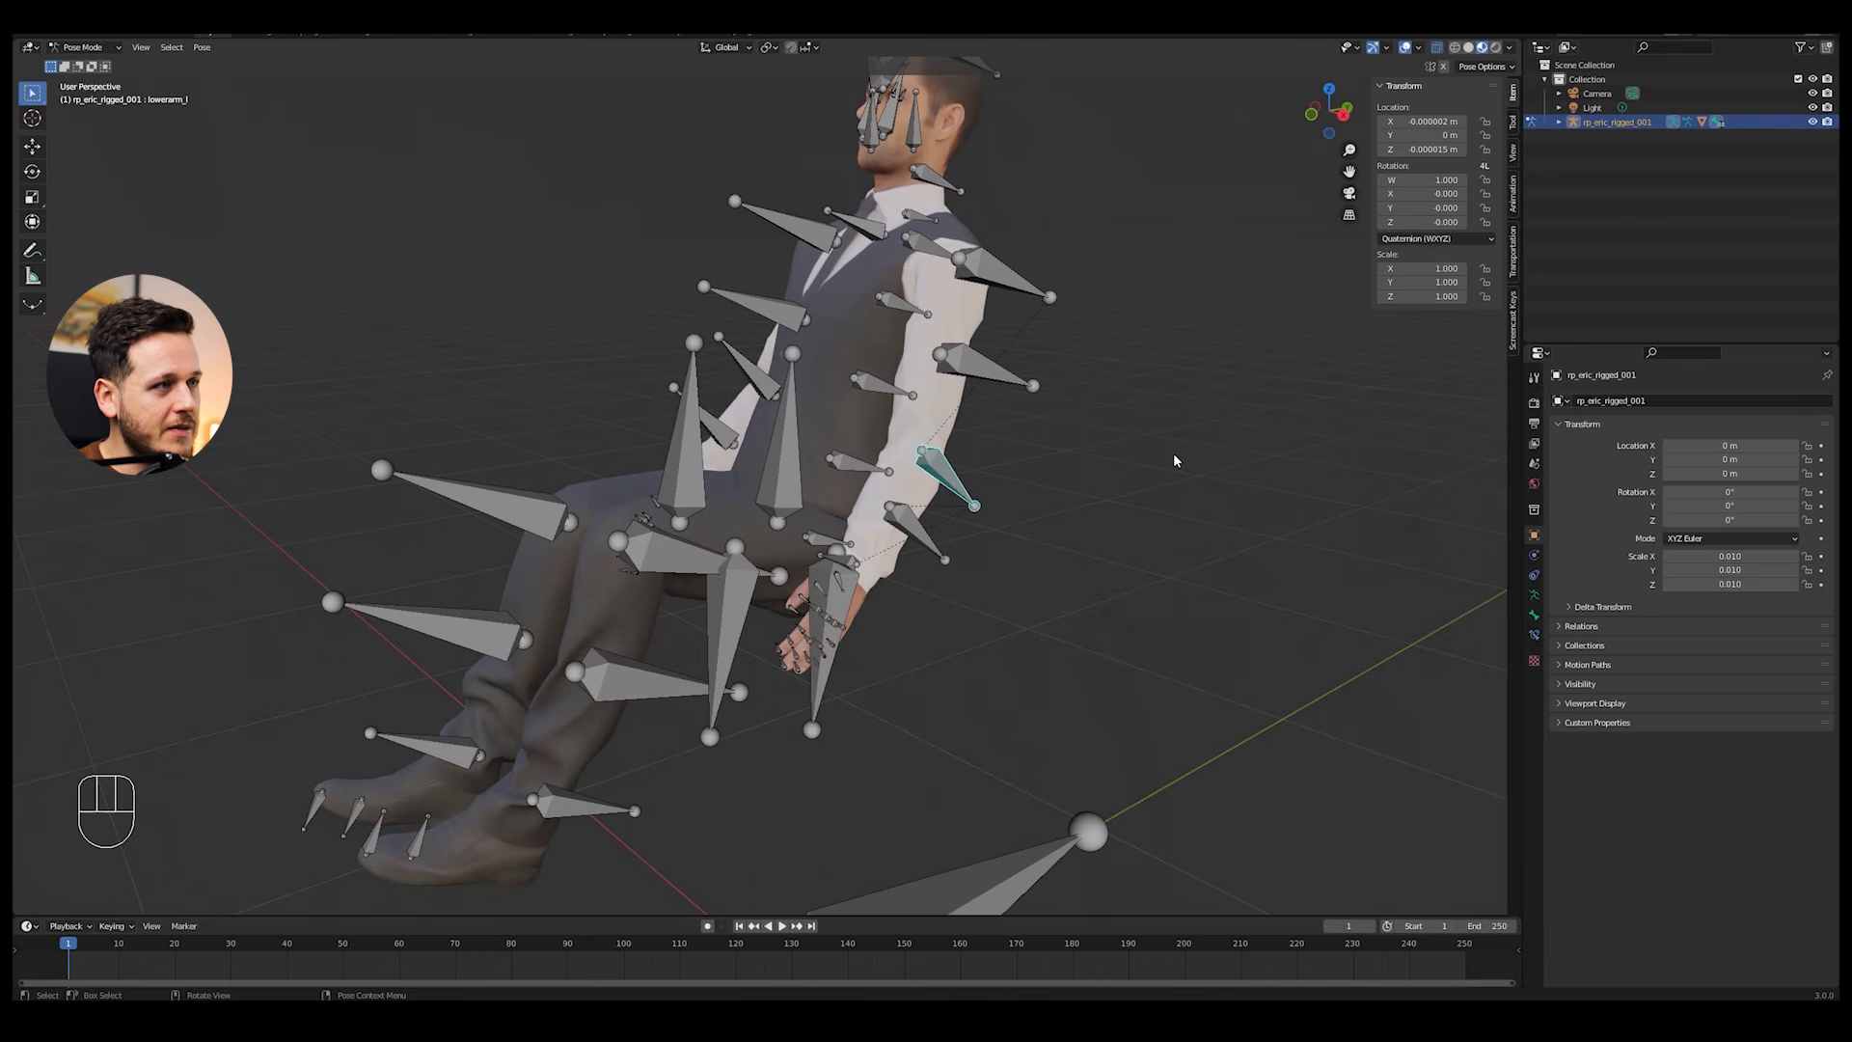
pyautogui.press('r')
pyautogui.press('x')
pyautogui.click(1119, 523)
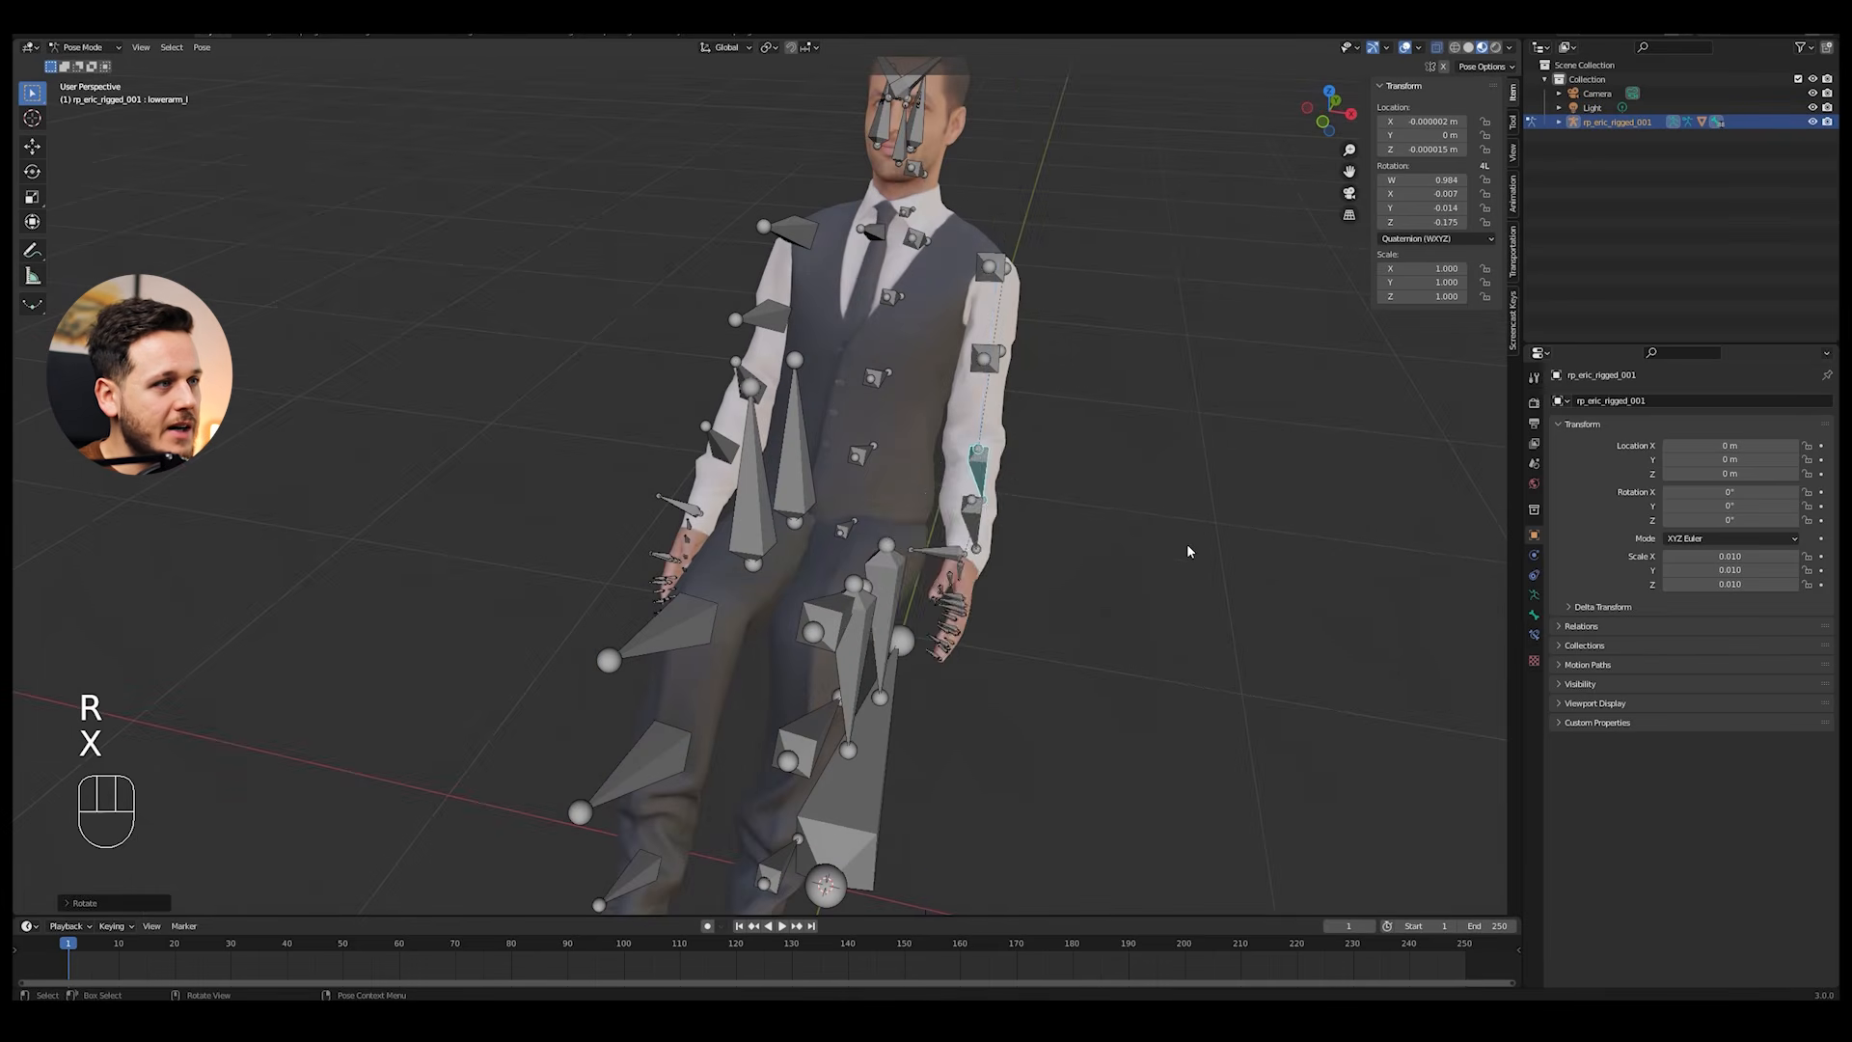
pyautogui.press('r')
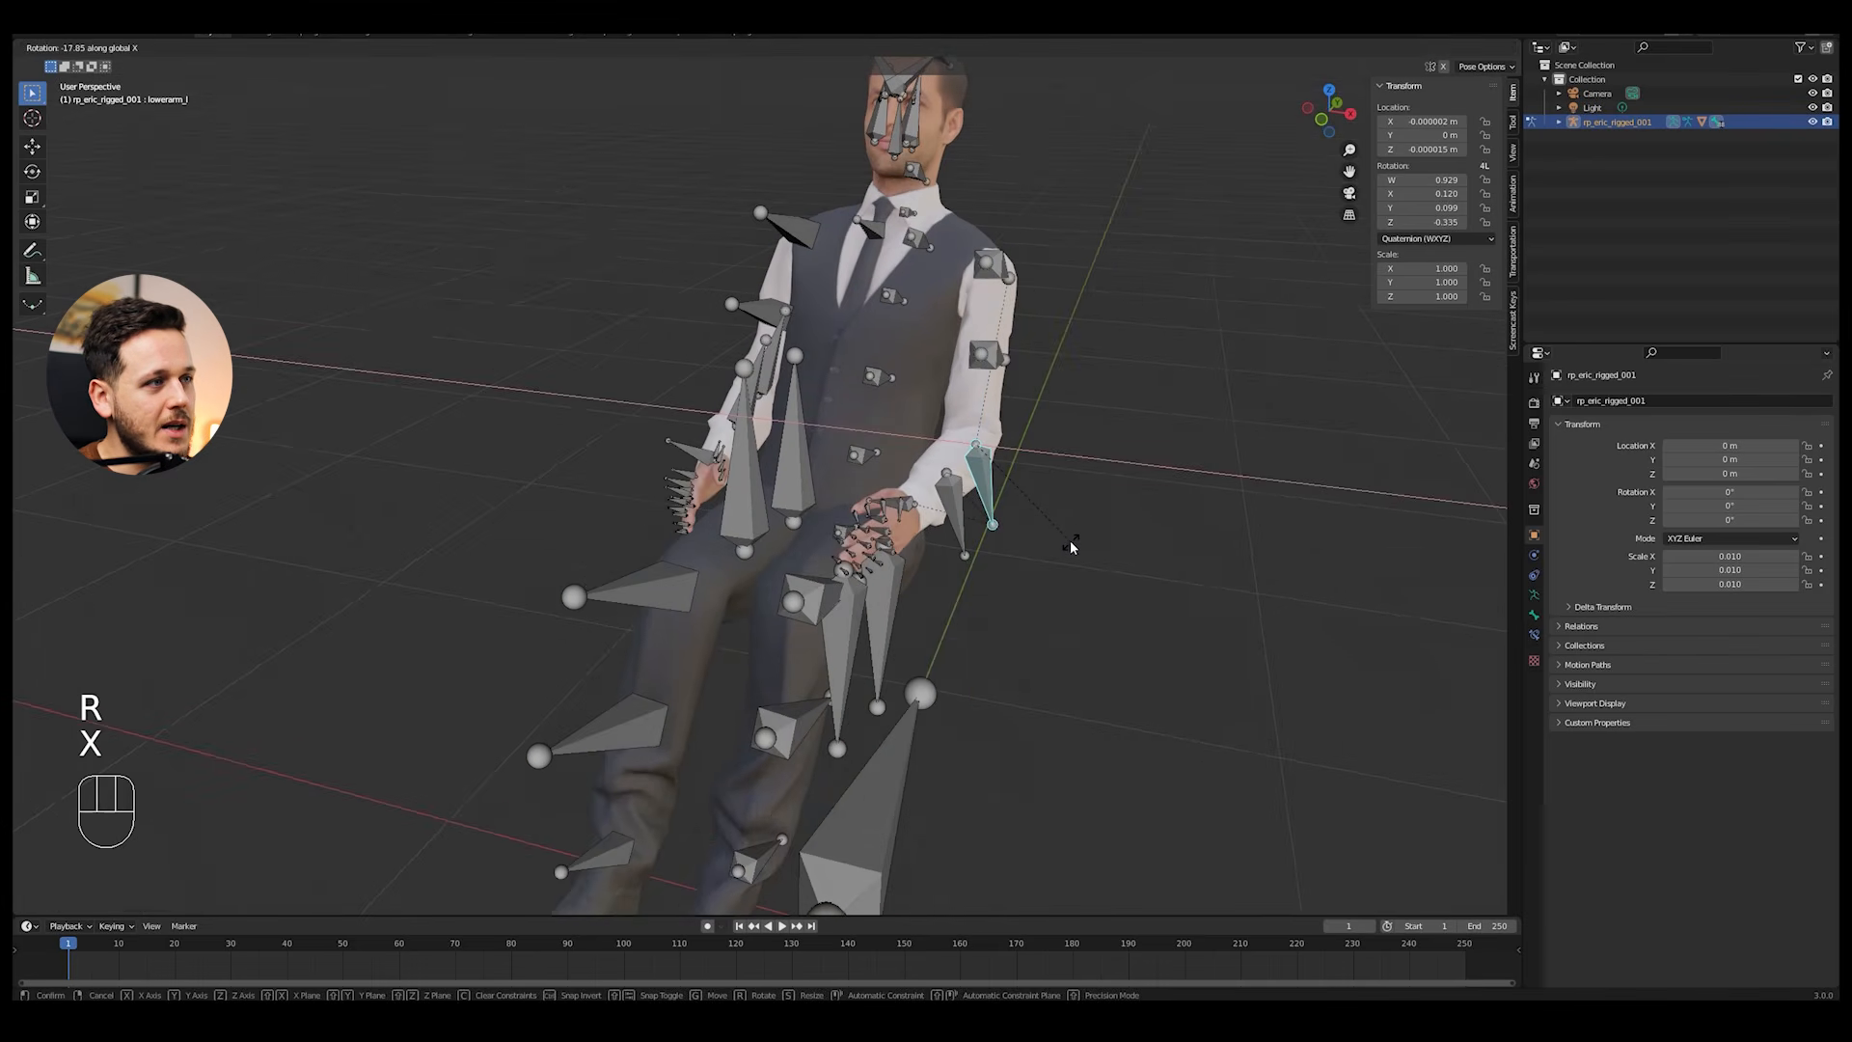
pyautogui.hotkey('alt', 'a')
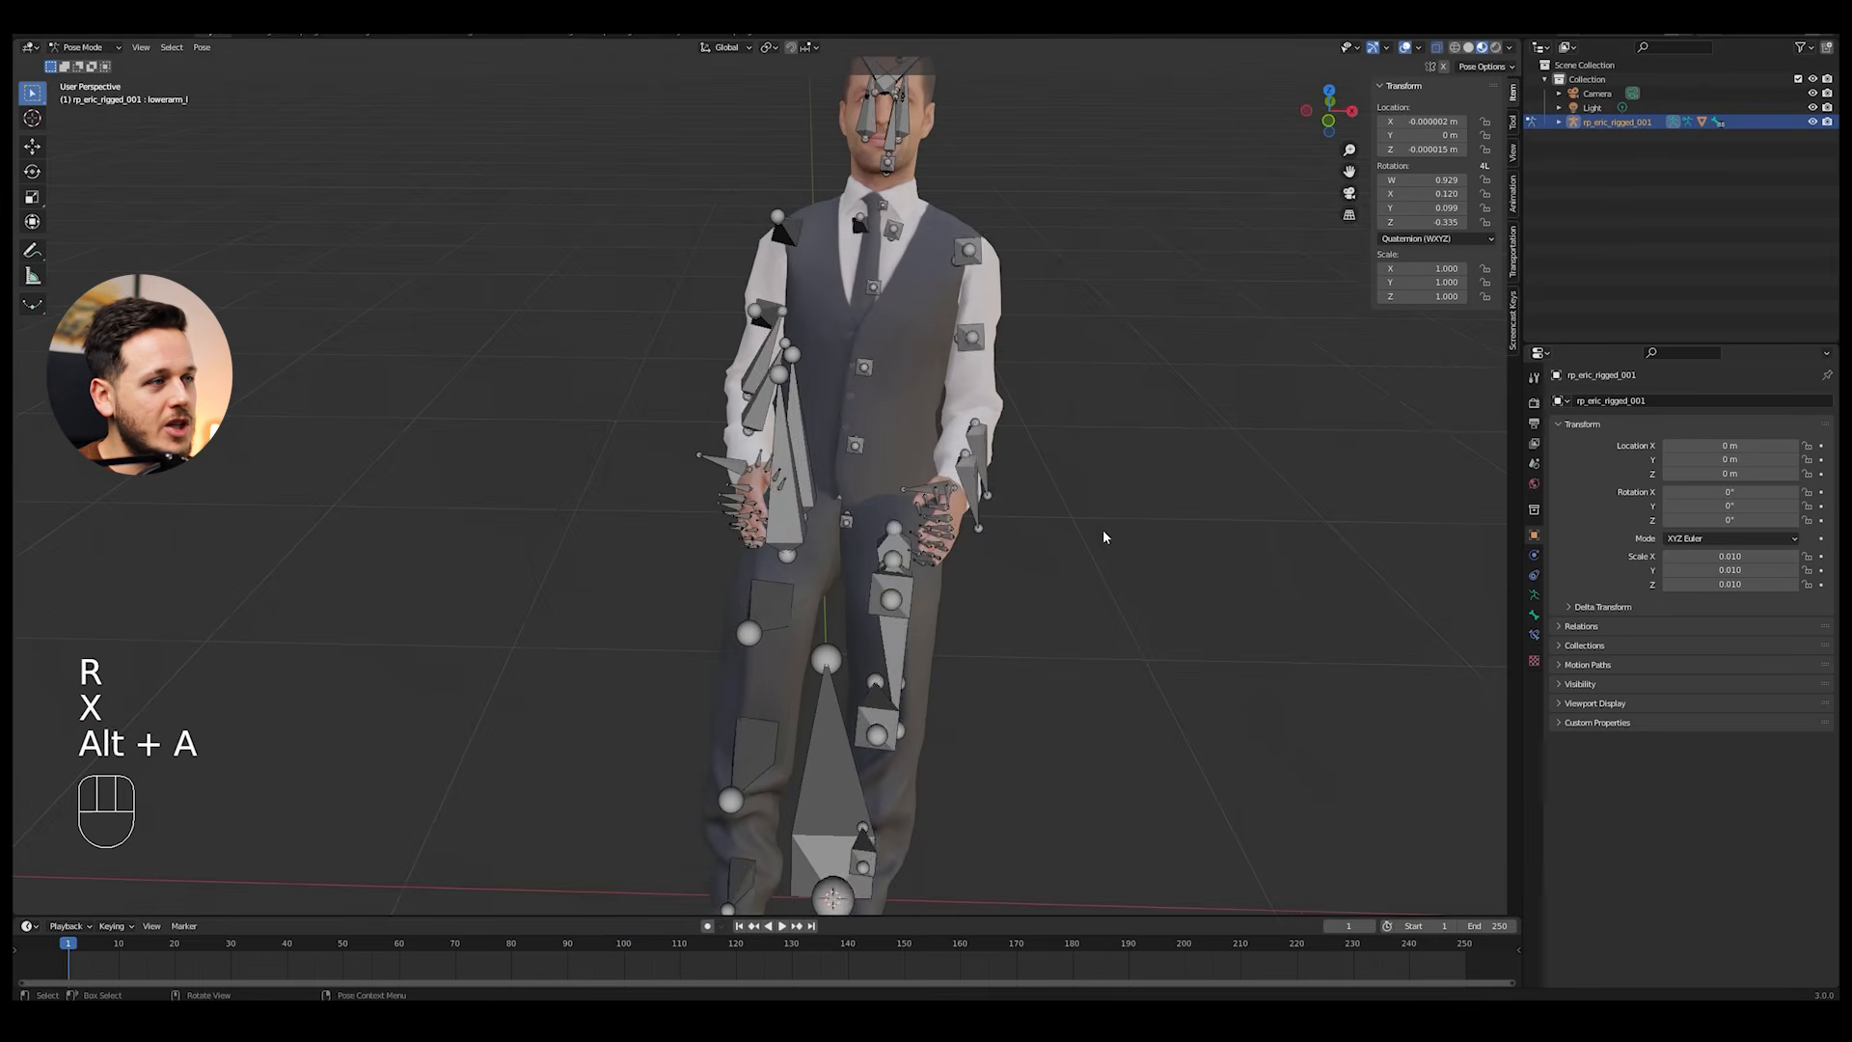
# Step: Turn off X-ray to examine the hands and forearms up close, and turn it back on
pyautogui.hotkey('alt', 'z')
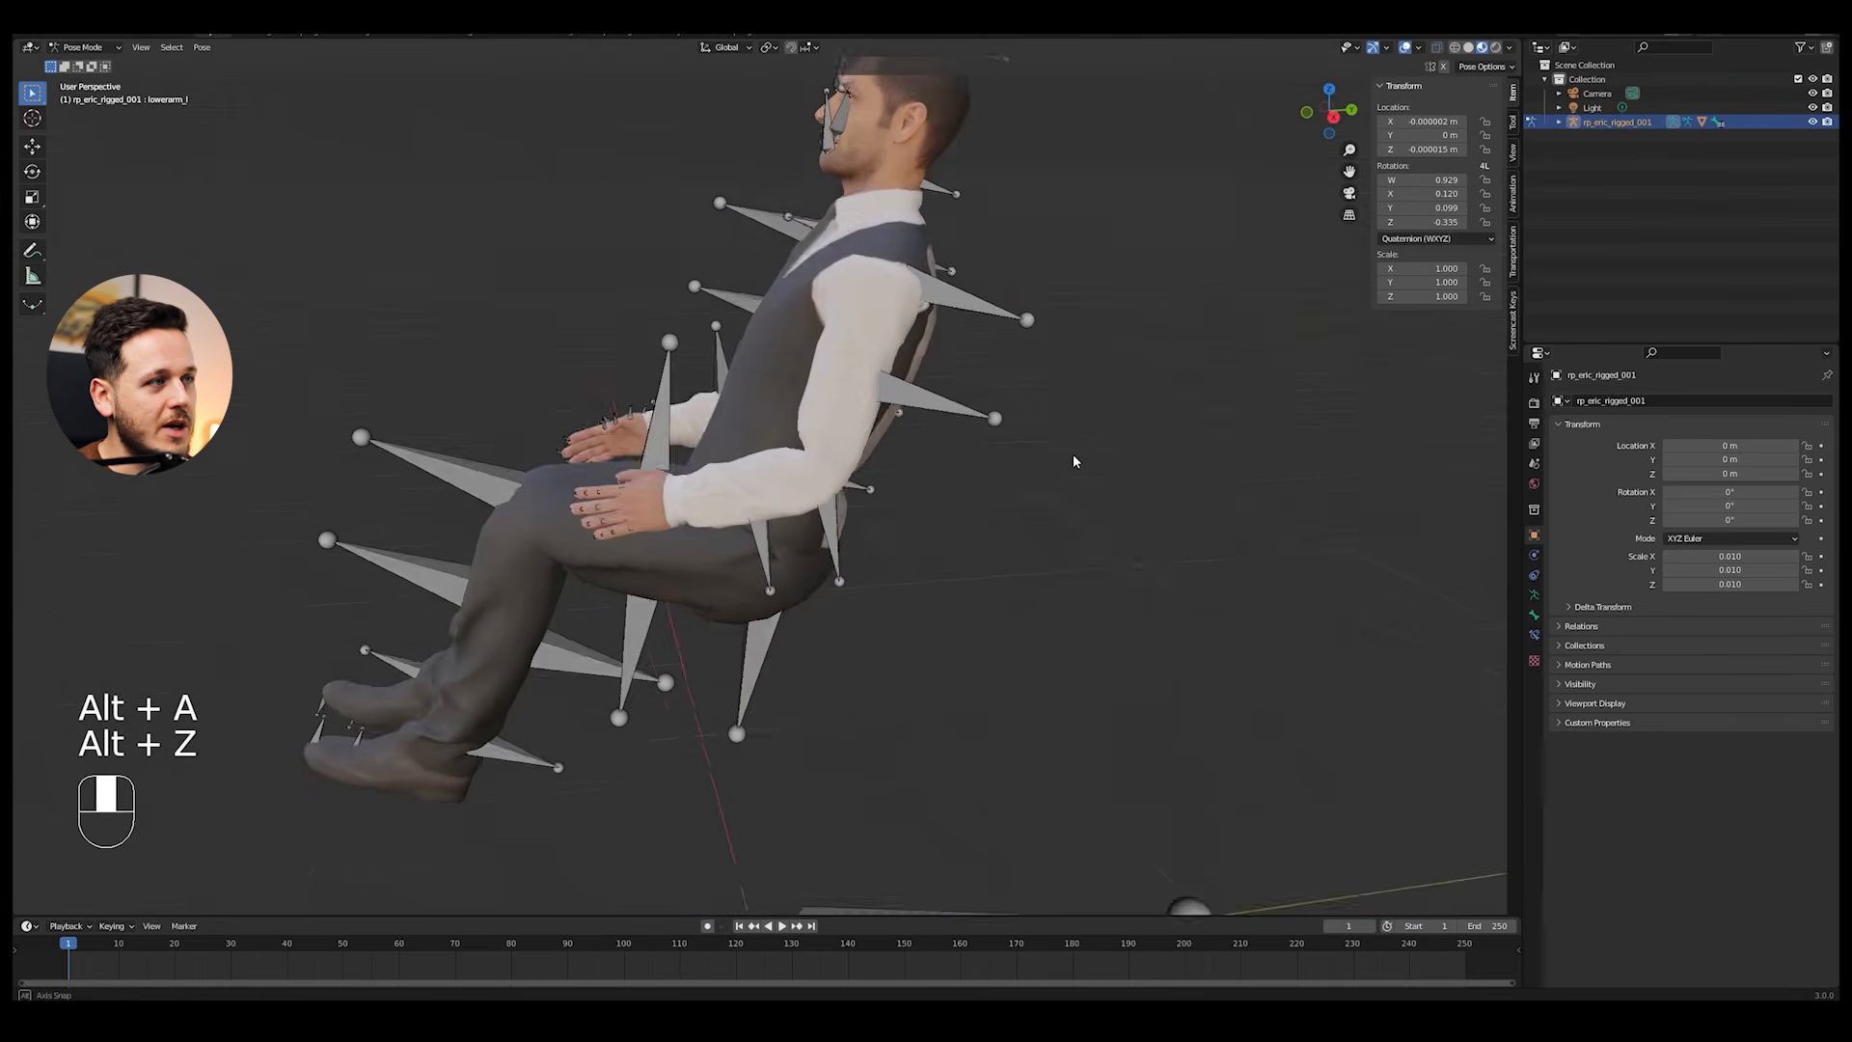
pyautogui.moveTo(1074, 455); pyautogui.dragTo(859, 466, button='middle')
pyautogui.press('Tab')
pyautogui.press('Tab')
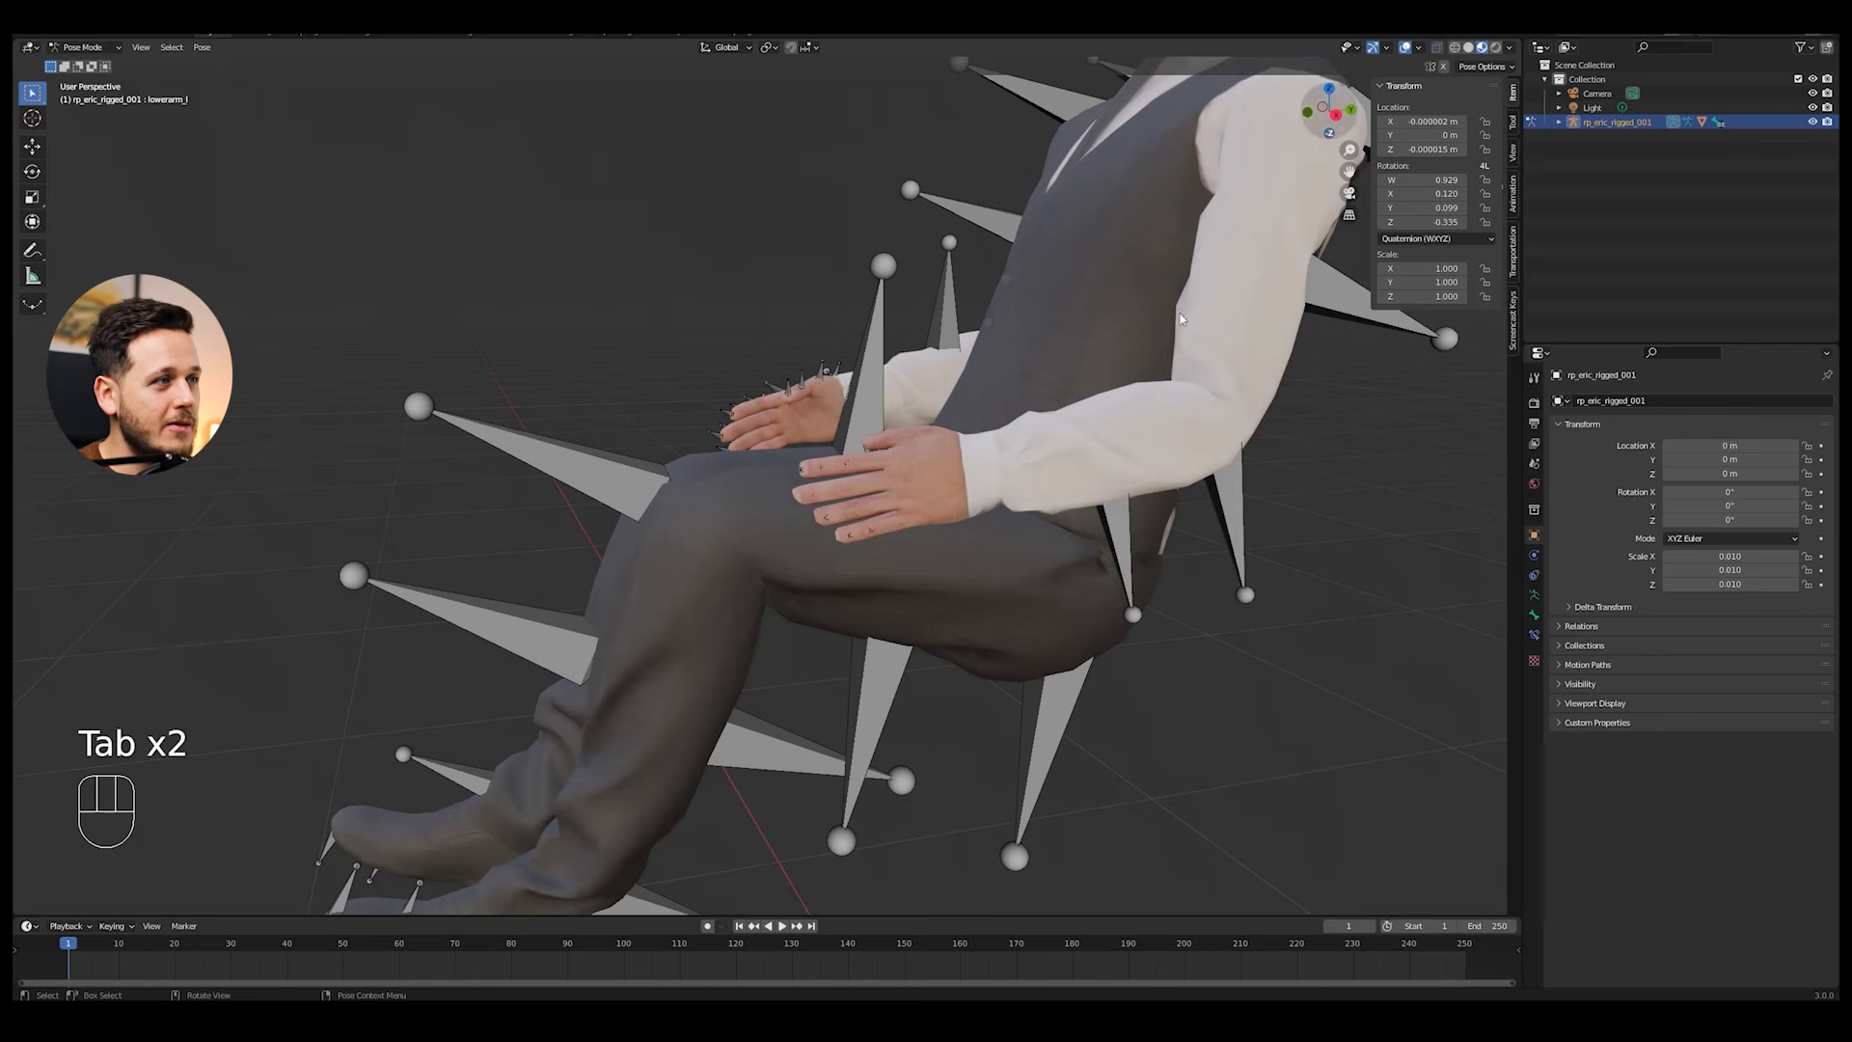
pyautogui.hotkey('alt', 'z')
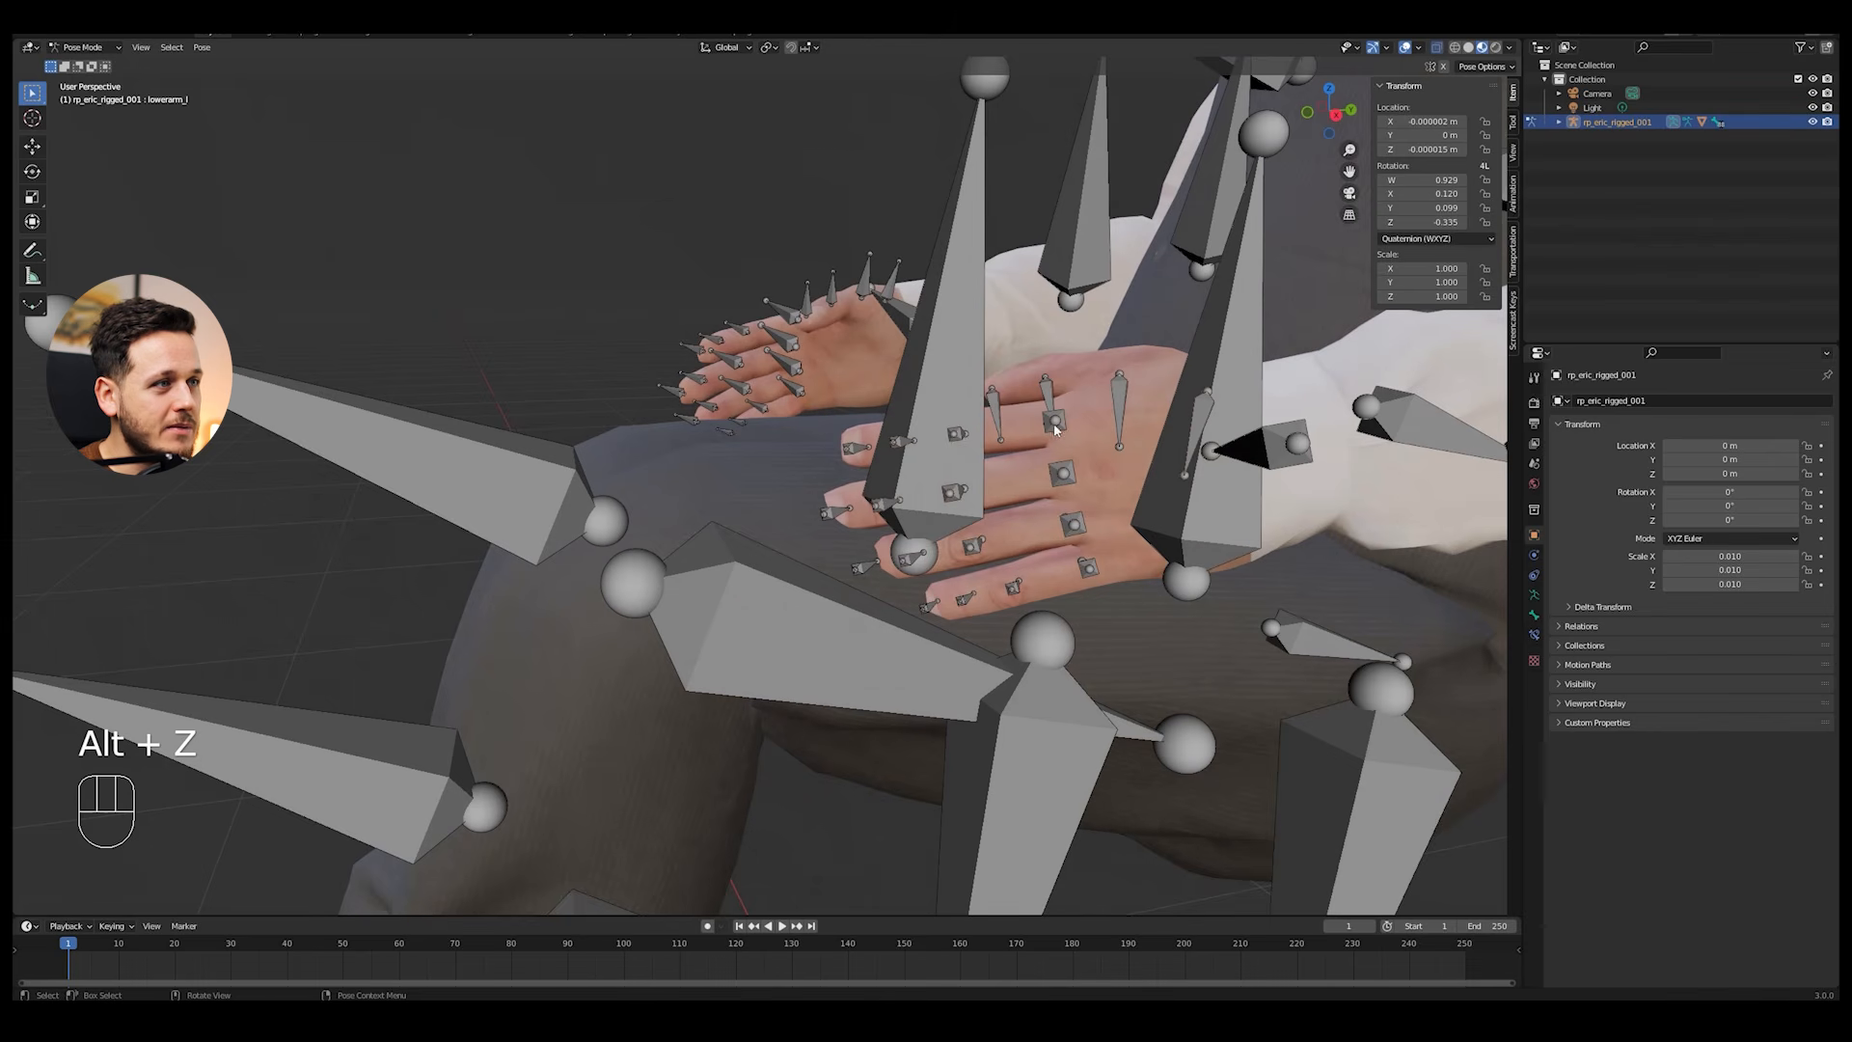
# Step: Try rotating the base bone of the left hand's middle finger, and hide the sidebar
pyautogui.moveTo(1096, 484); pyautogui.dragTo(1112, 498, button='middle')
pyautogui.press('r')
pyautogui.press('n')
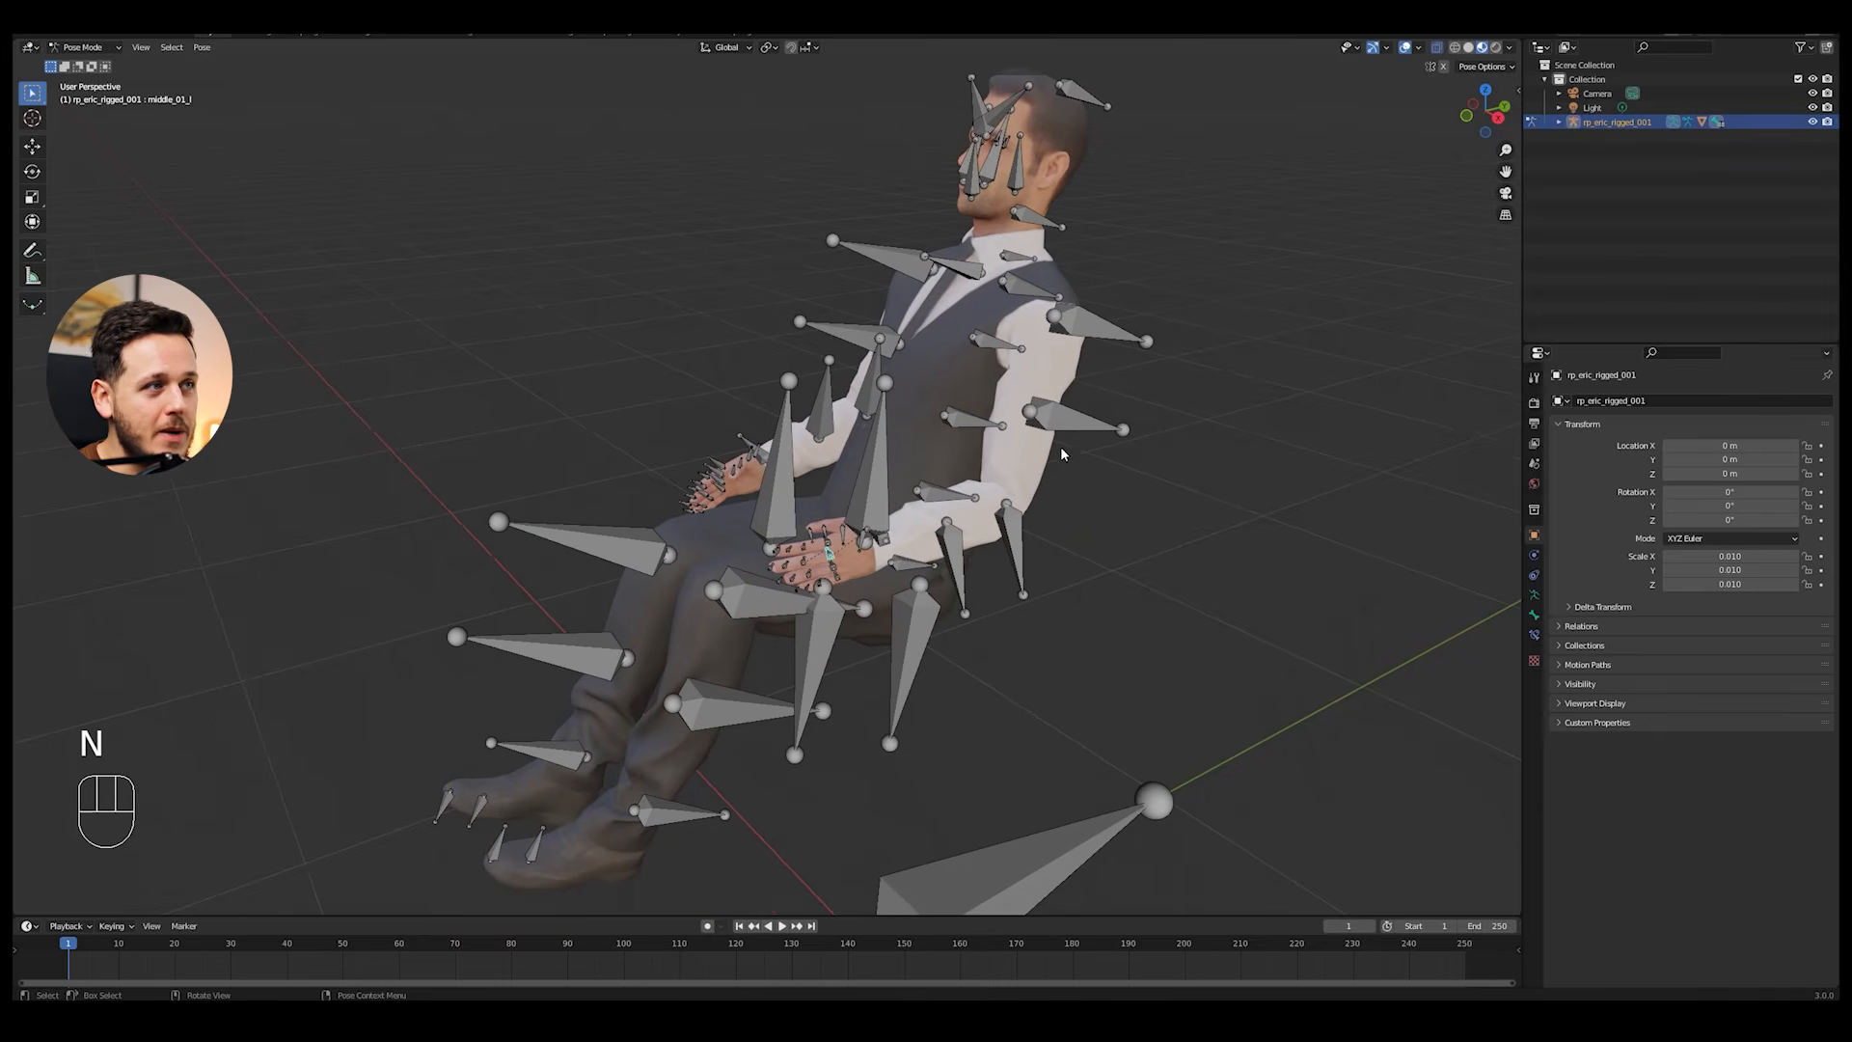
pyautogui.scroll(-3, 1133, 367)
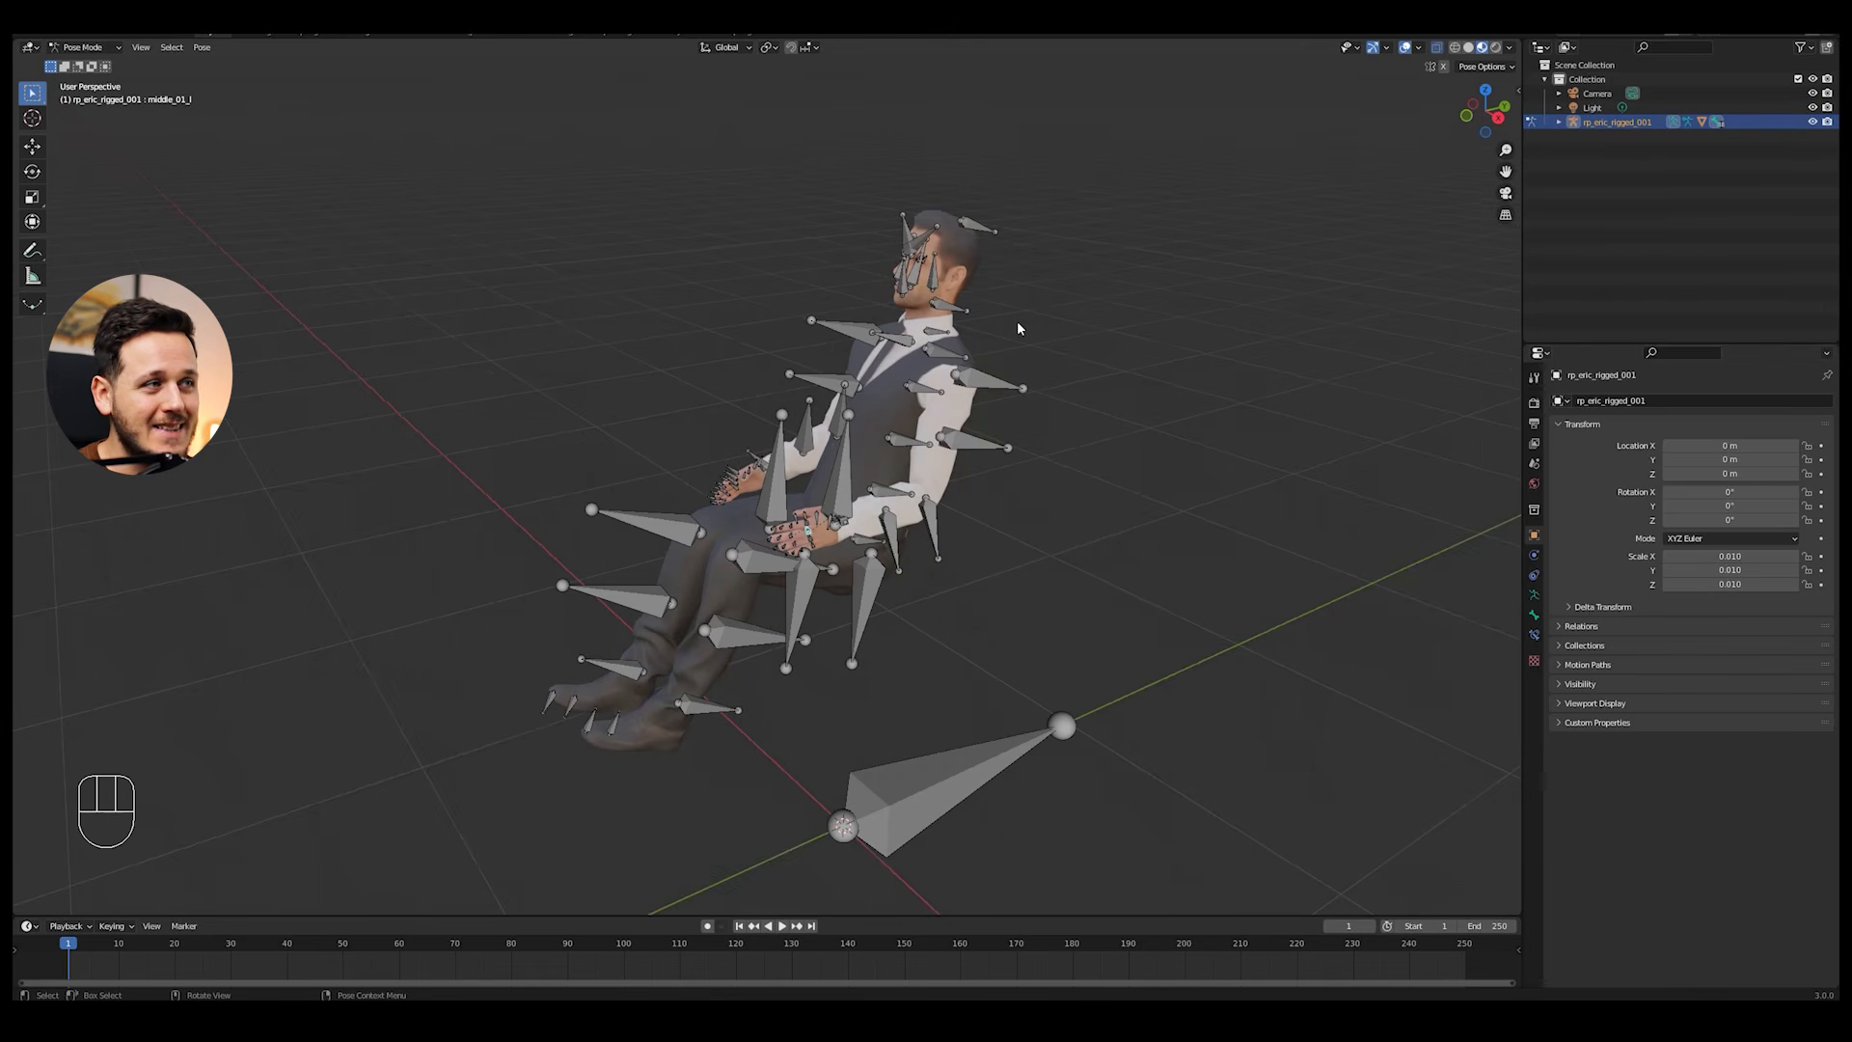
# Step: Switch the armature to Edit Mode to view its rest pose, and return to Pose Mode
pyautogui.press('Tab')
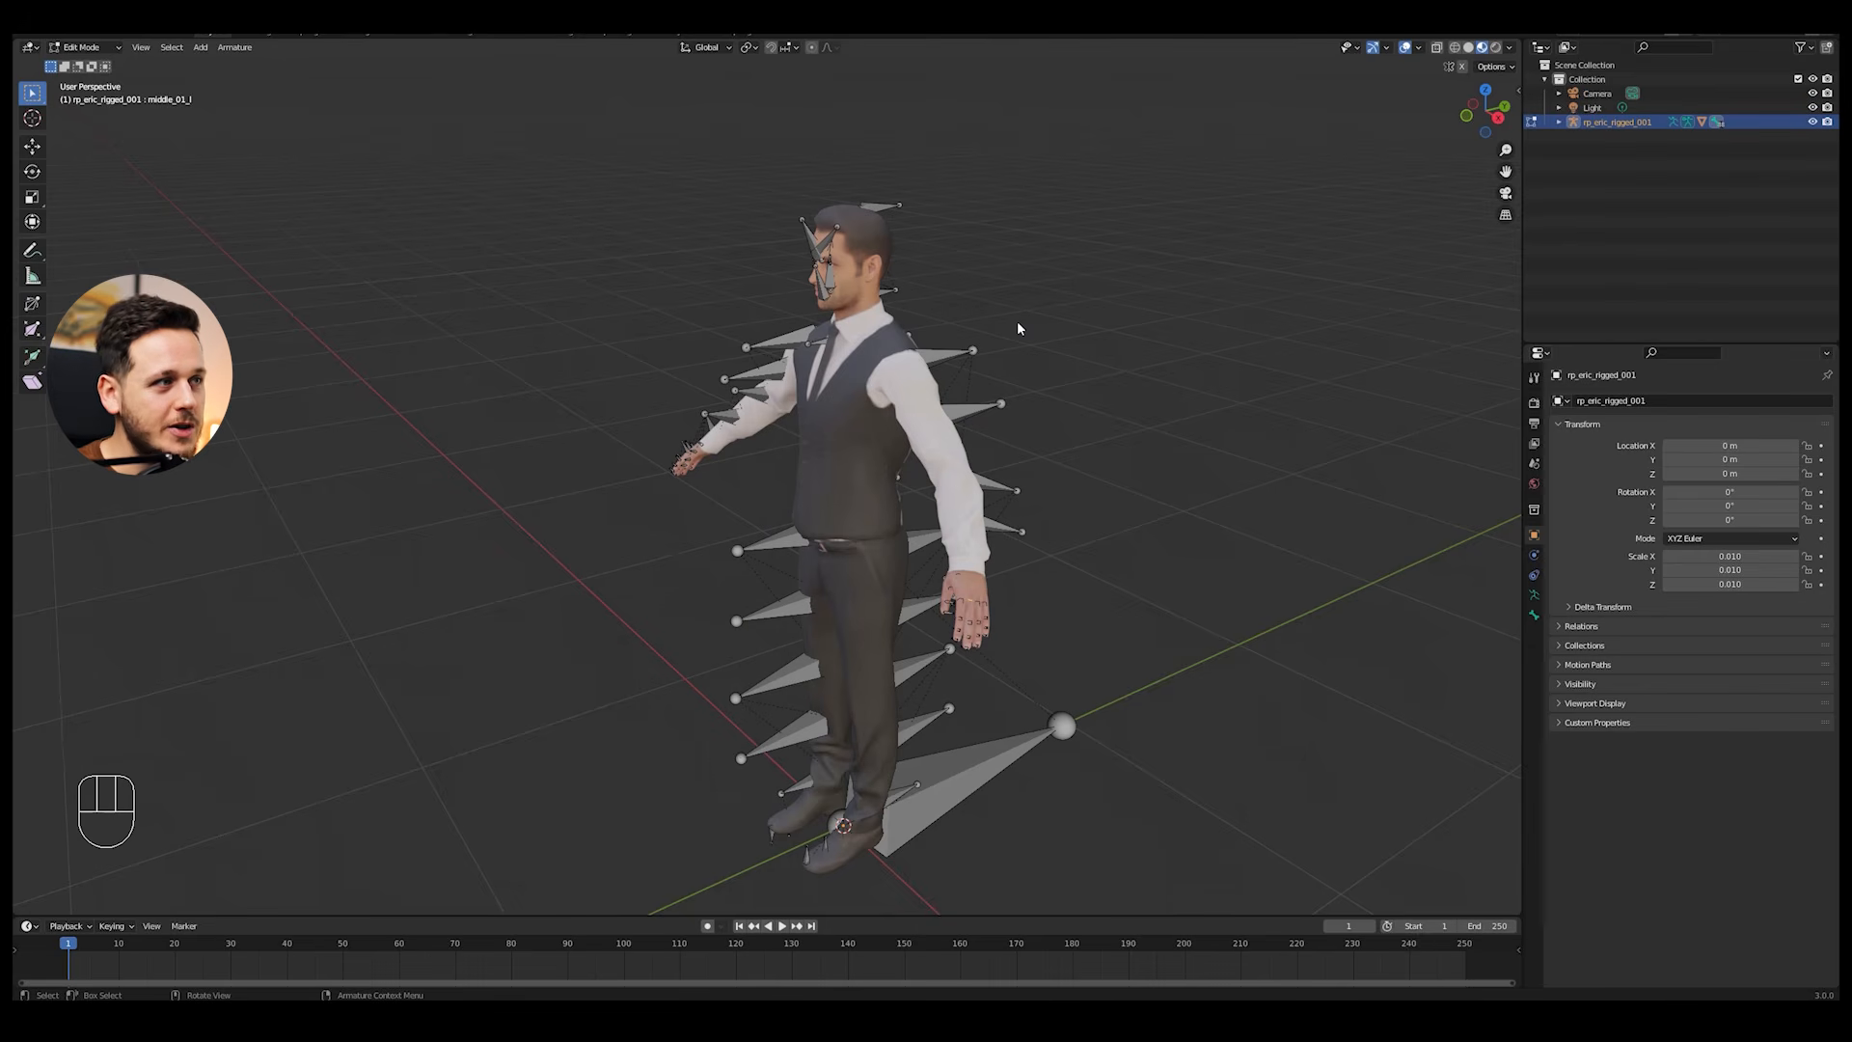
pyautogui.moveTo(1017, 328); pyautogui.dragTo(926, 376, button='middle')
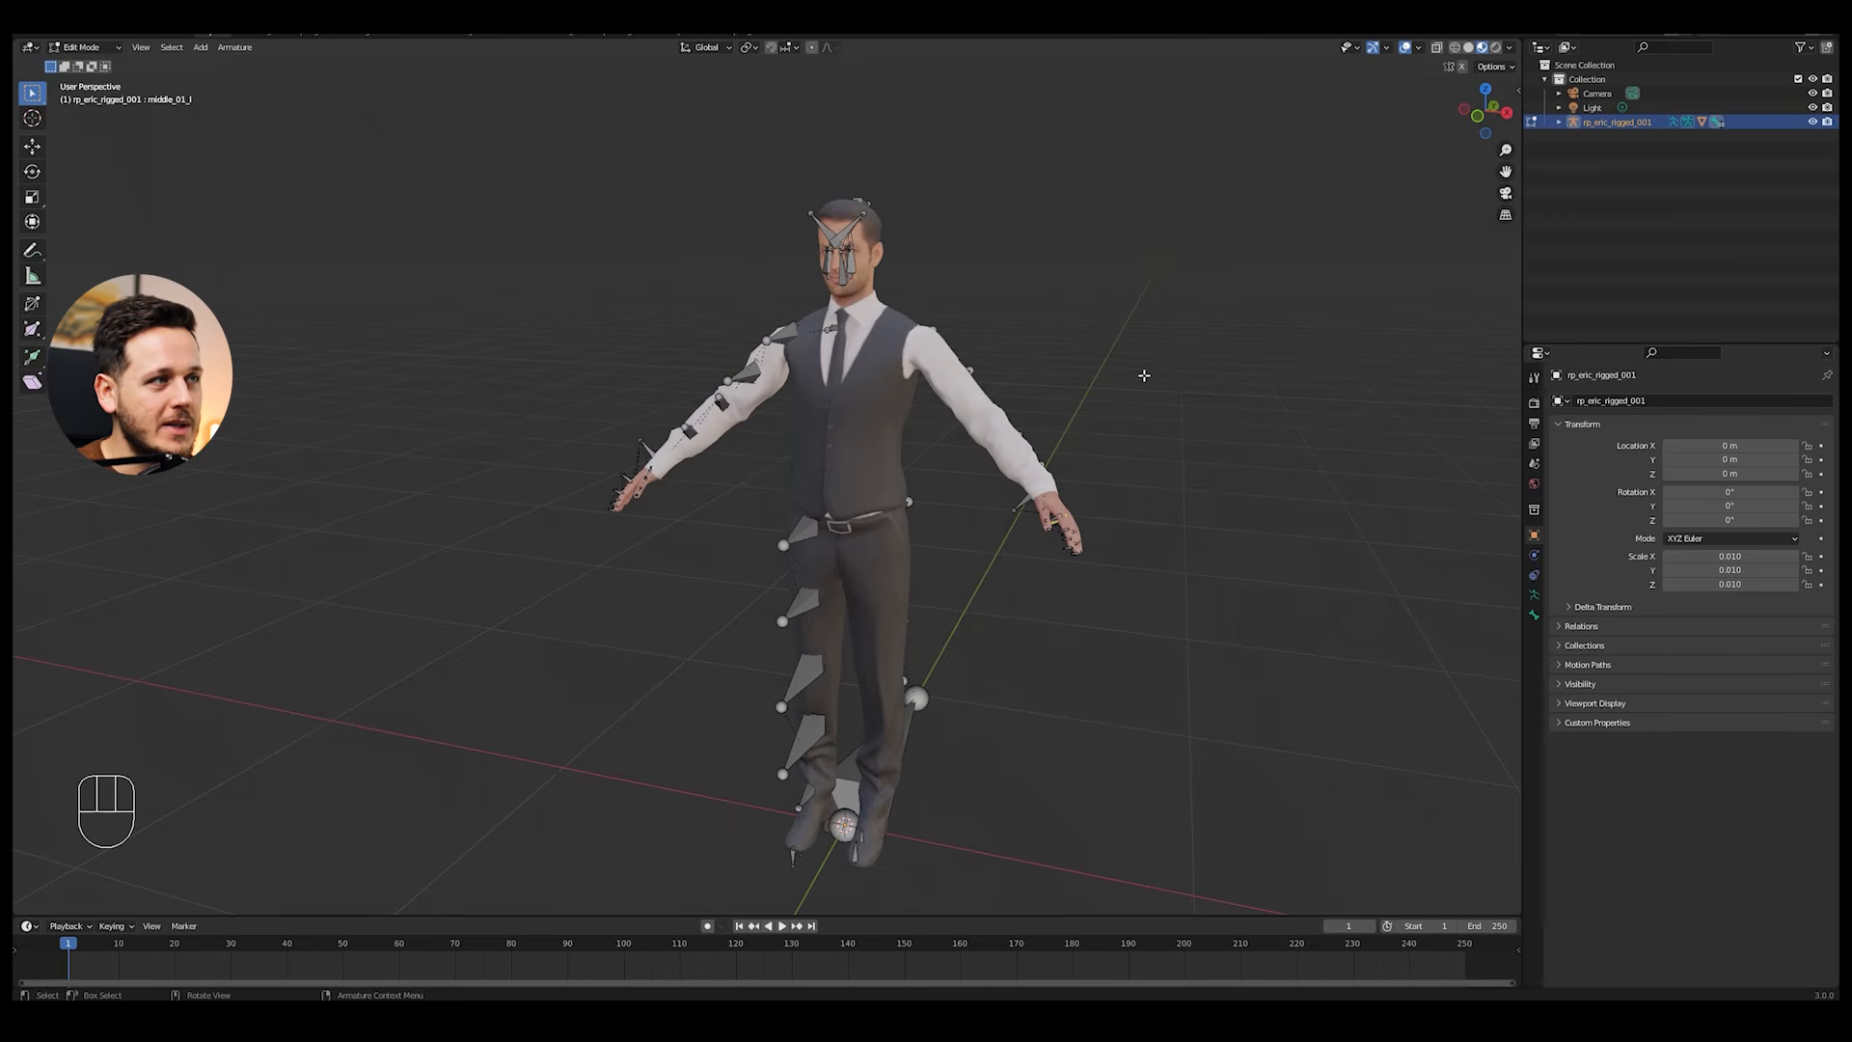
pyautogui.press('Tab')
pyautogui.moveTo(1144, 375); pyautogui.dragTo(1019, 390, button='middle')
# Step: Switch the armature from Pose Mode to Object Mode and deselect everything
pyautogui.click(107, 47)
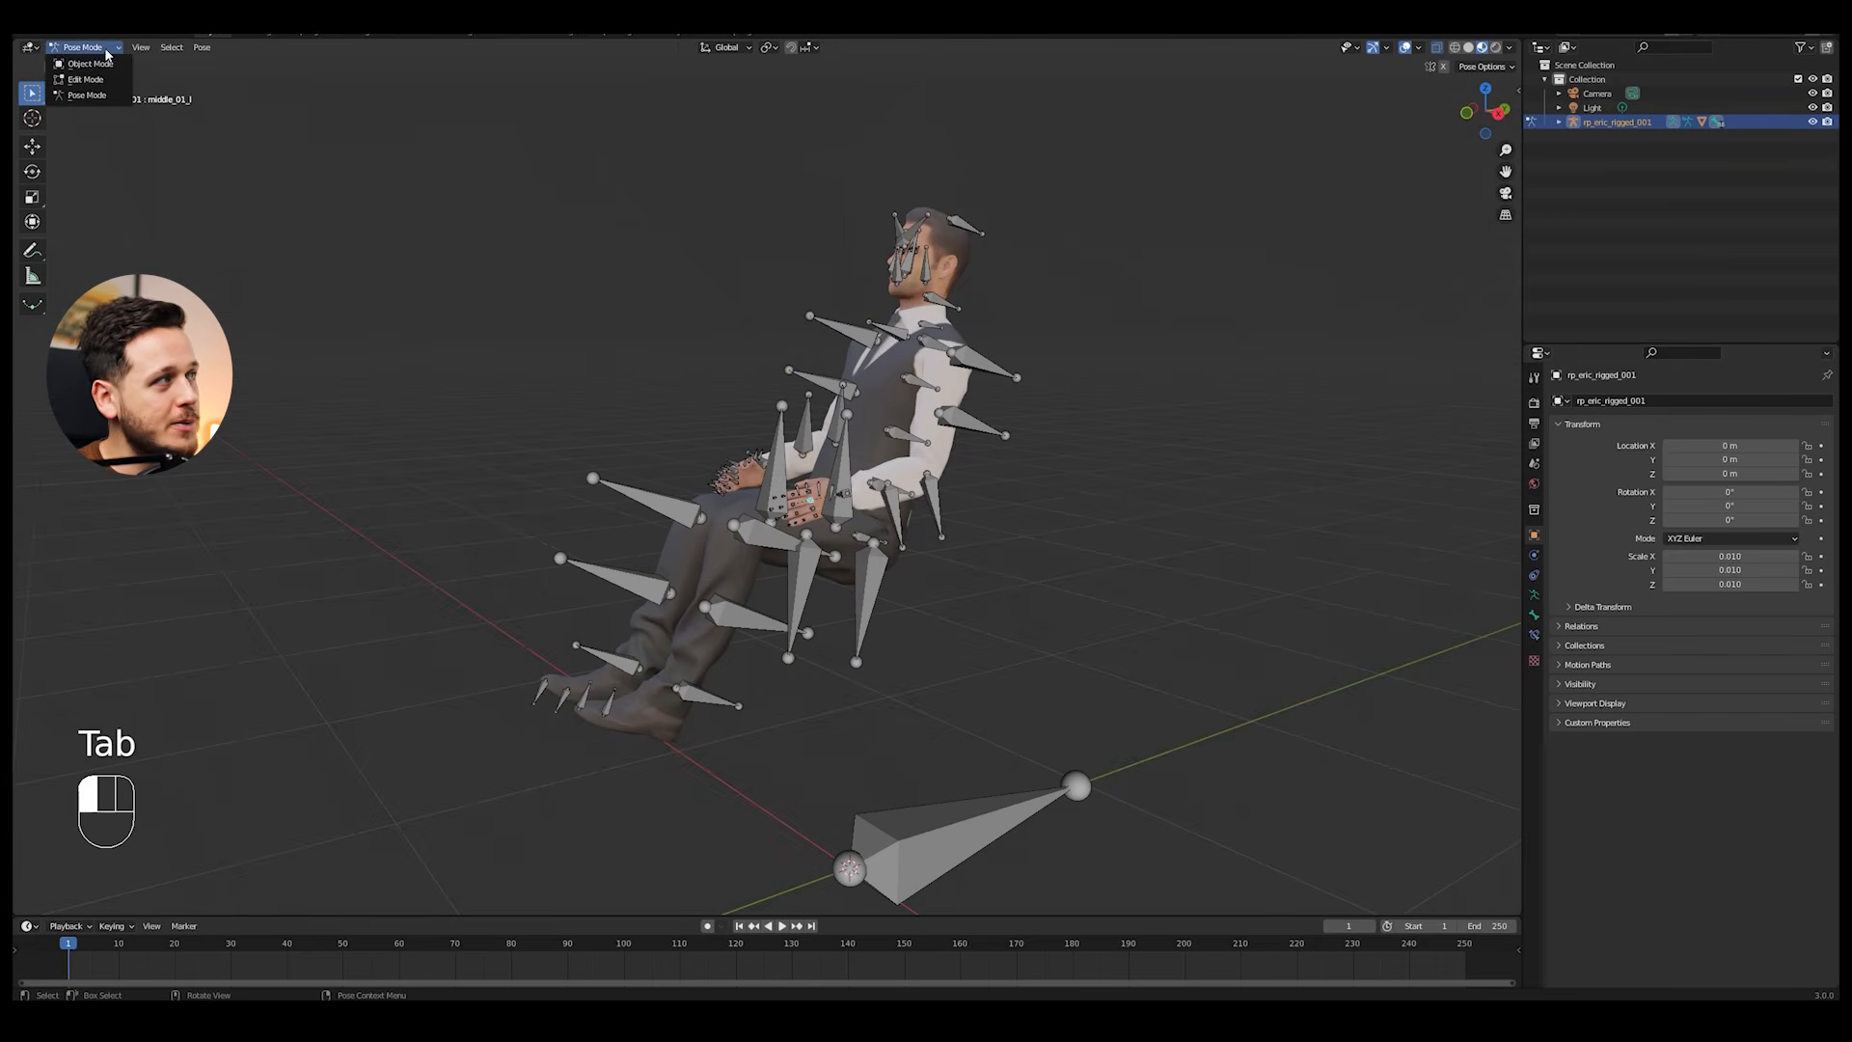
pyautogui.click(97, 68)
pyautogui.scroll(-2, 805, 372)
pyautogui.hotkey('alt', 'a')
pyautogui.moveTo(805, 374); pyautogui.dragTo(1007, 432, button='middle')
# Step: Try moving the body mesh on its own, separately from the armature
pyautogui.click(851, 431)
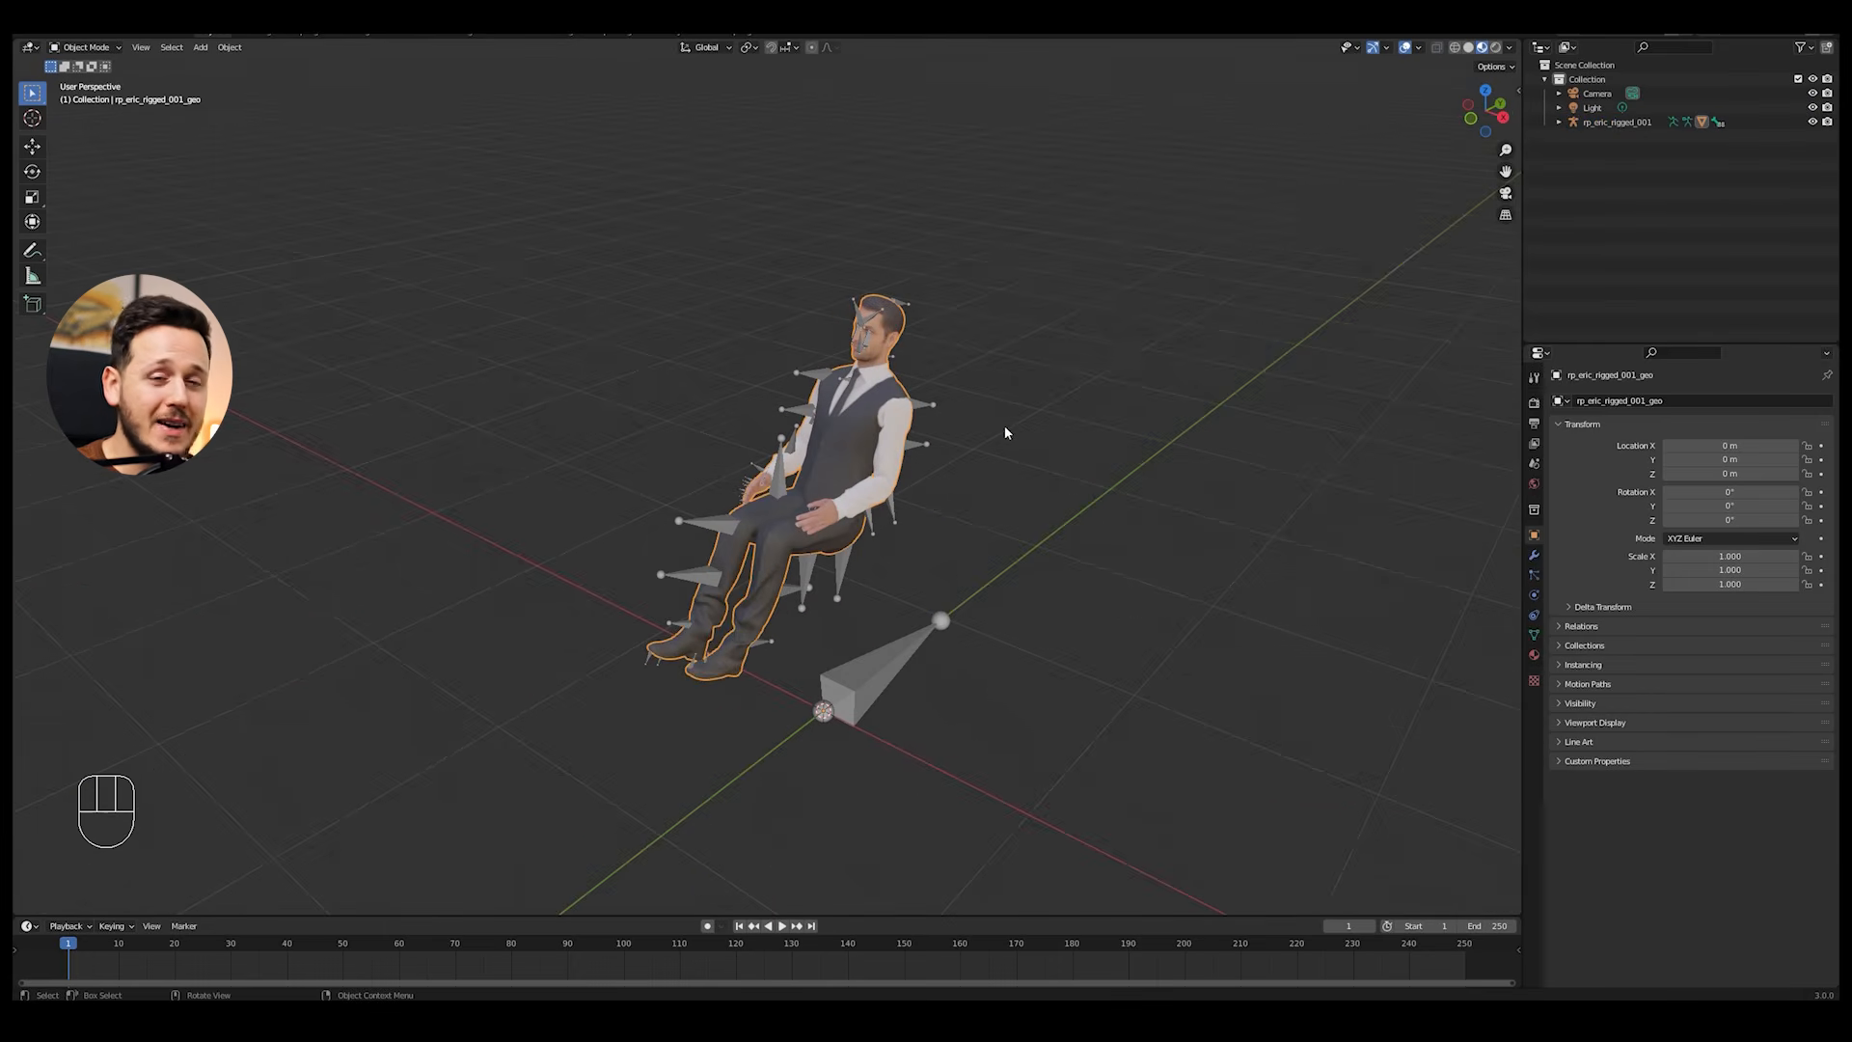
pyautogui.press('g')
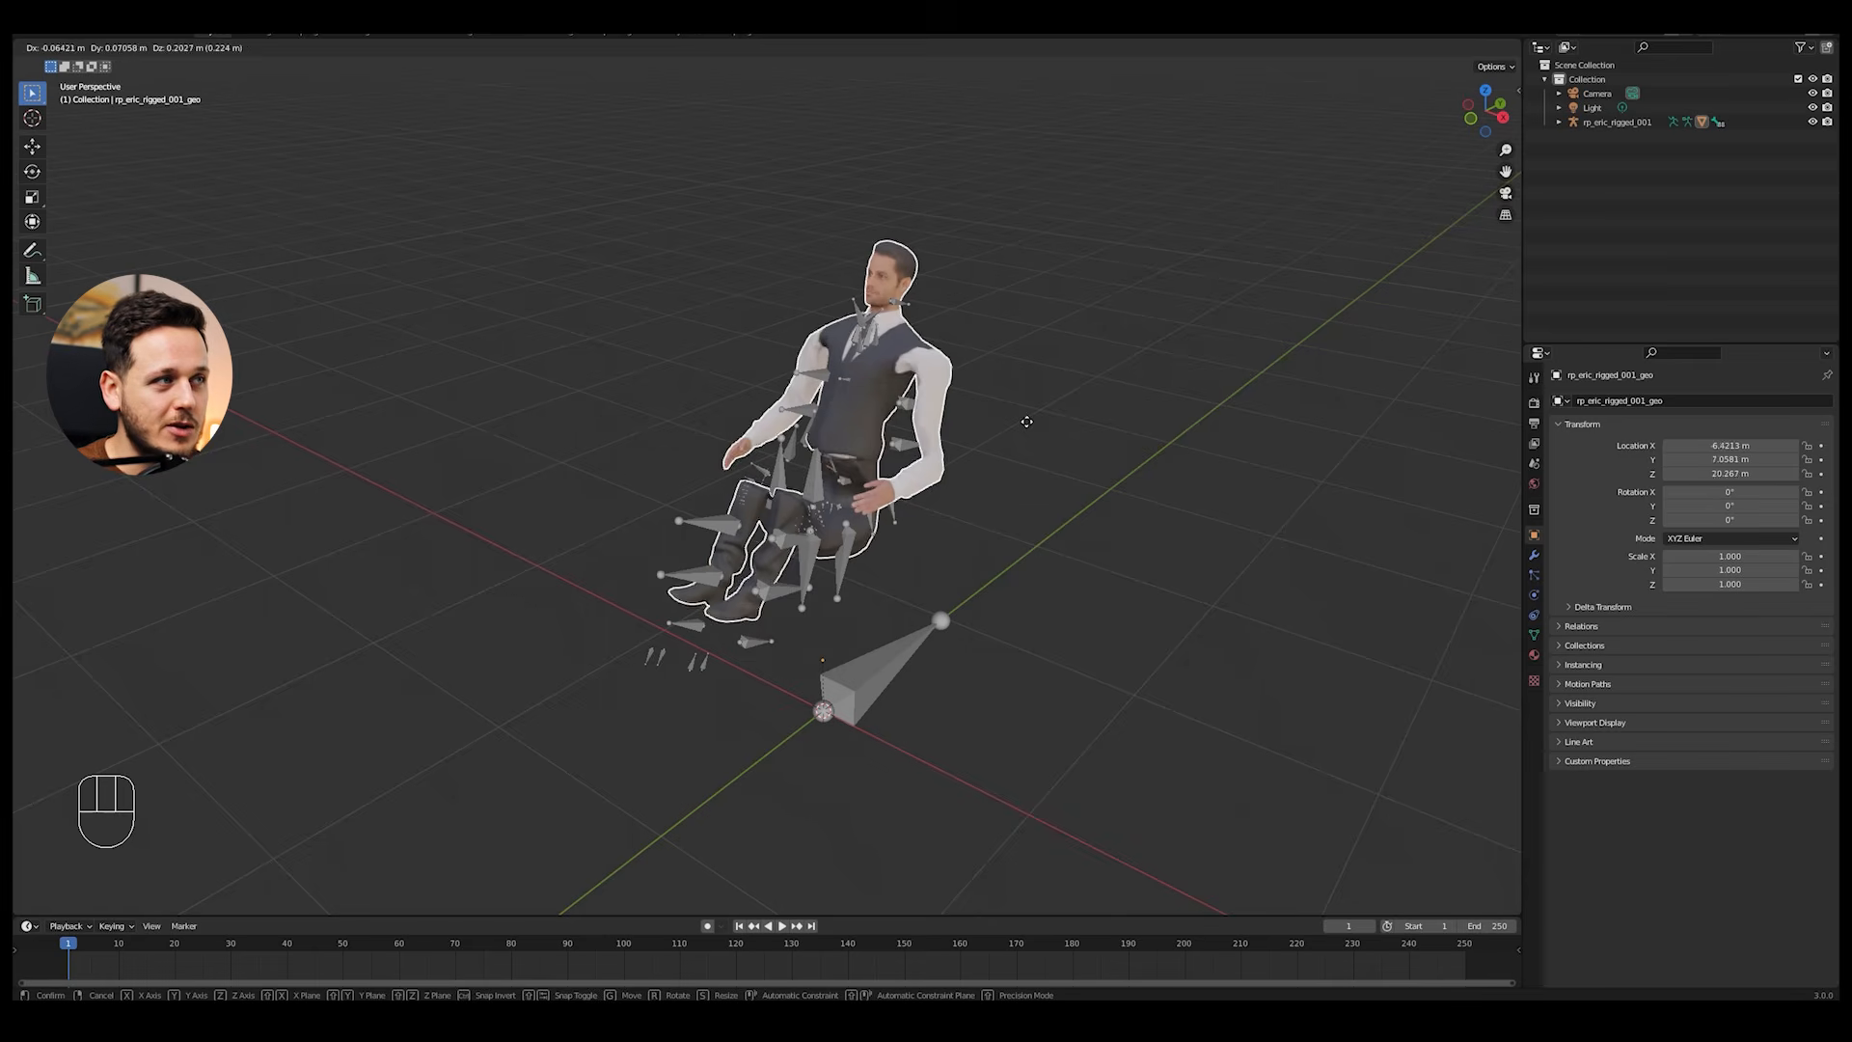
pyautogui.press('Escape')
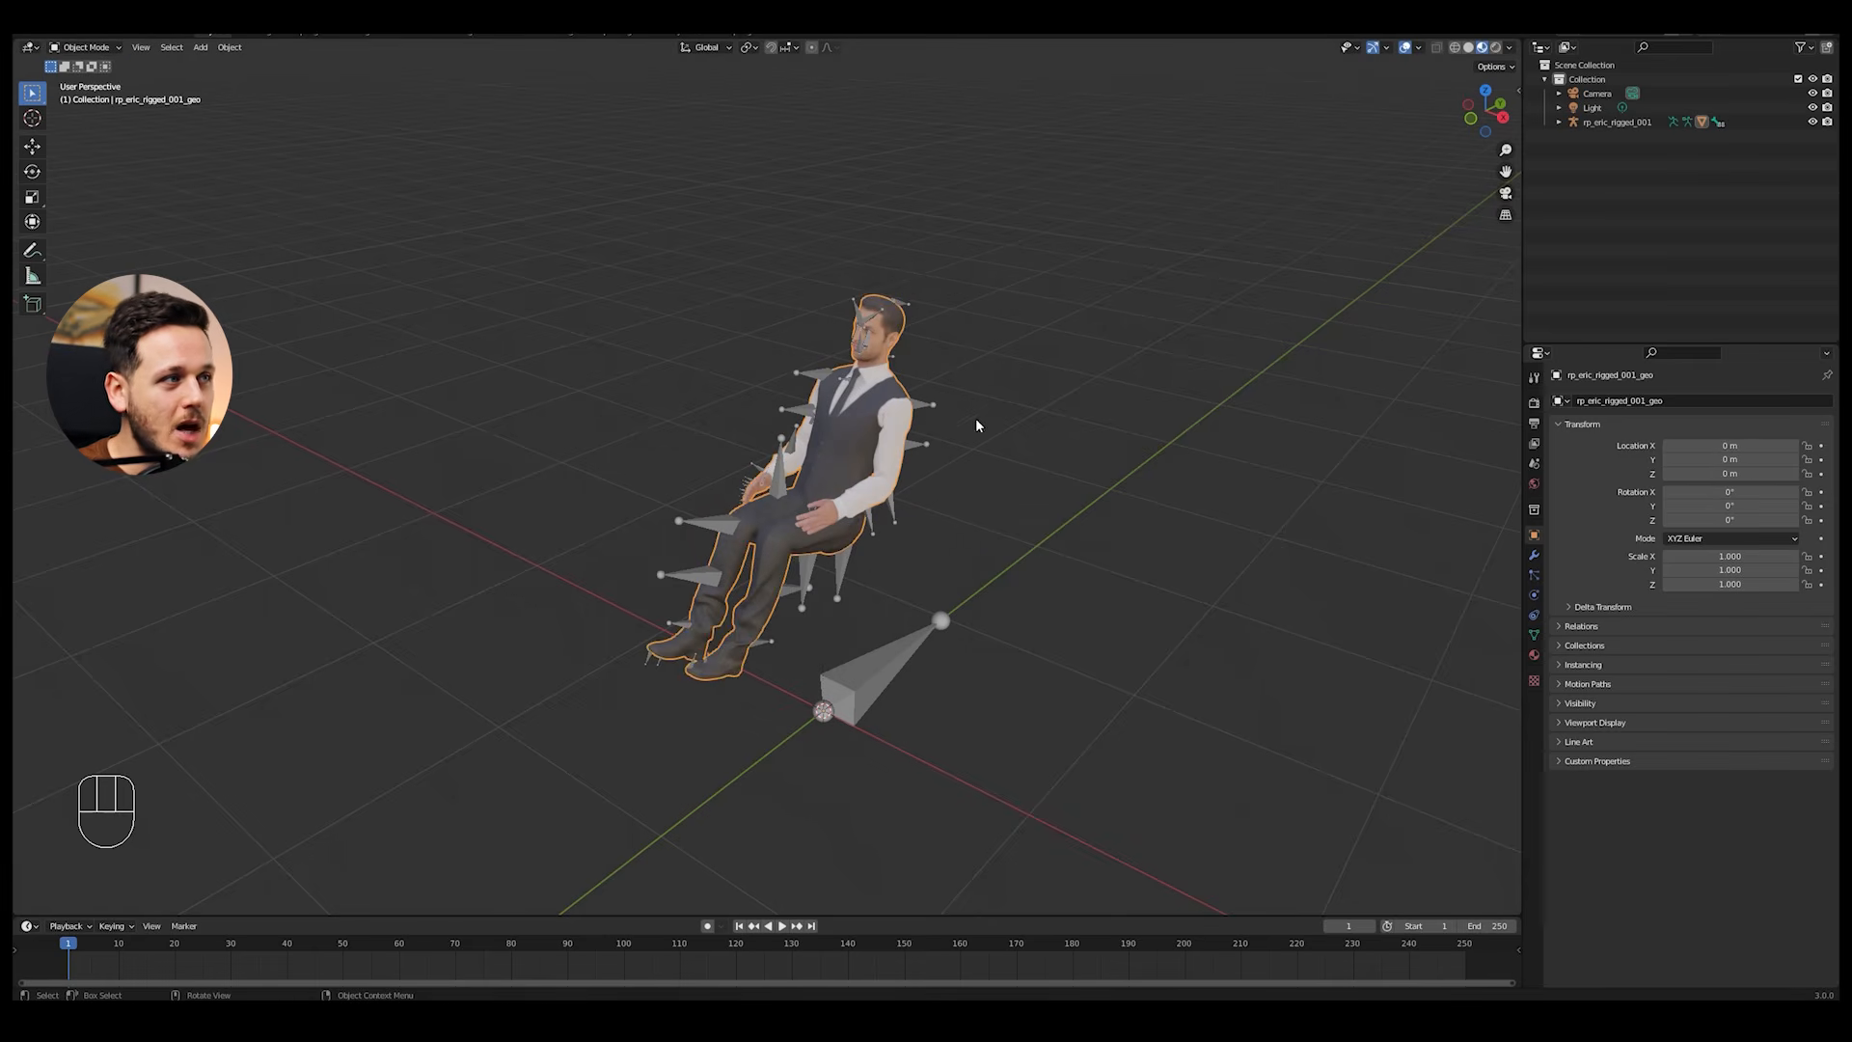
# Step: Try moving the armature together with the attached body
pyautogui.keyDown('shift'); pyautogui.click(926, 410); pyautogui.keyUp('shift')
pyautogui.press('g')
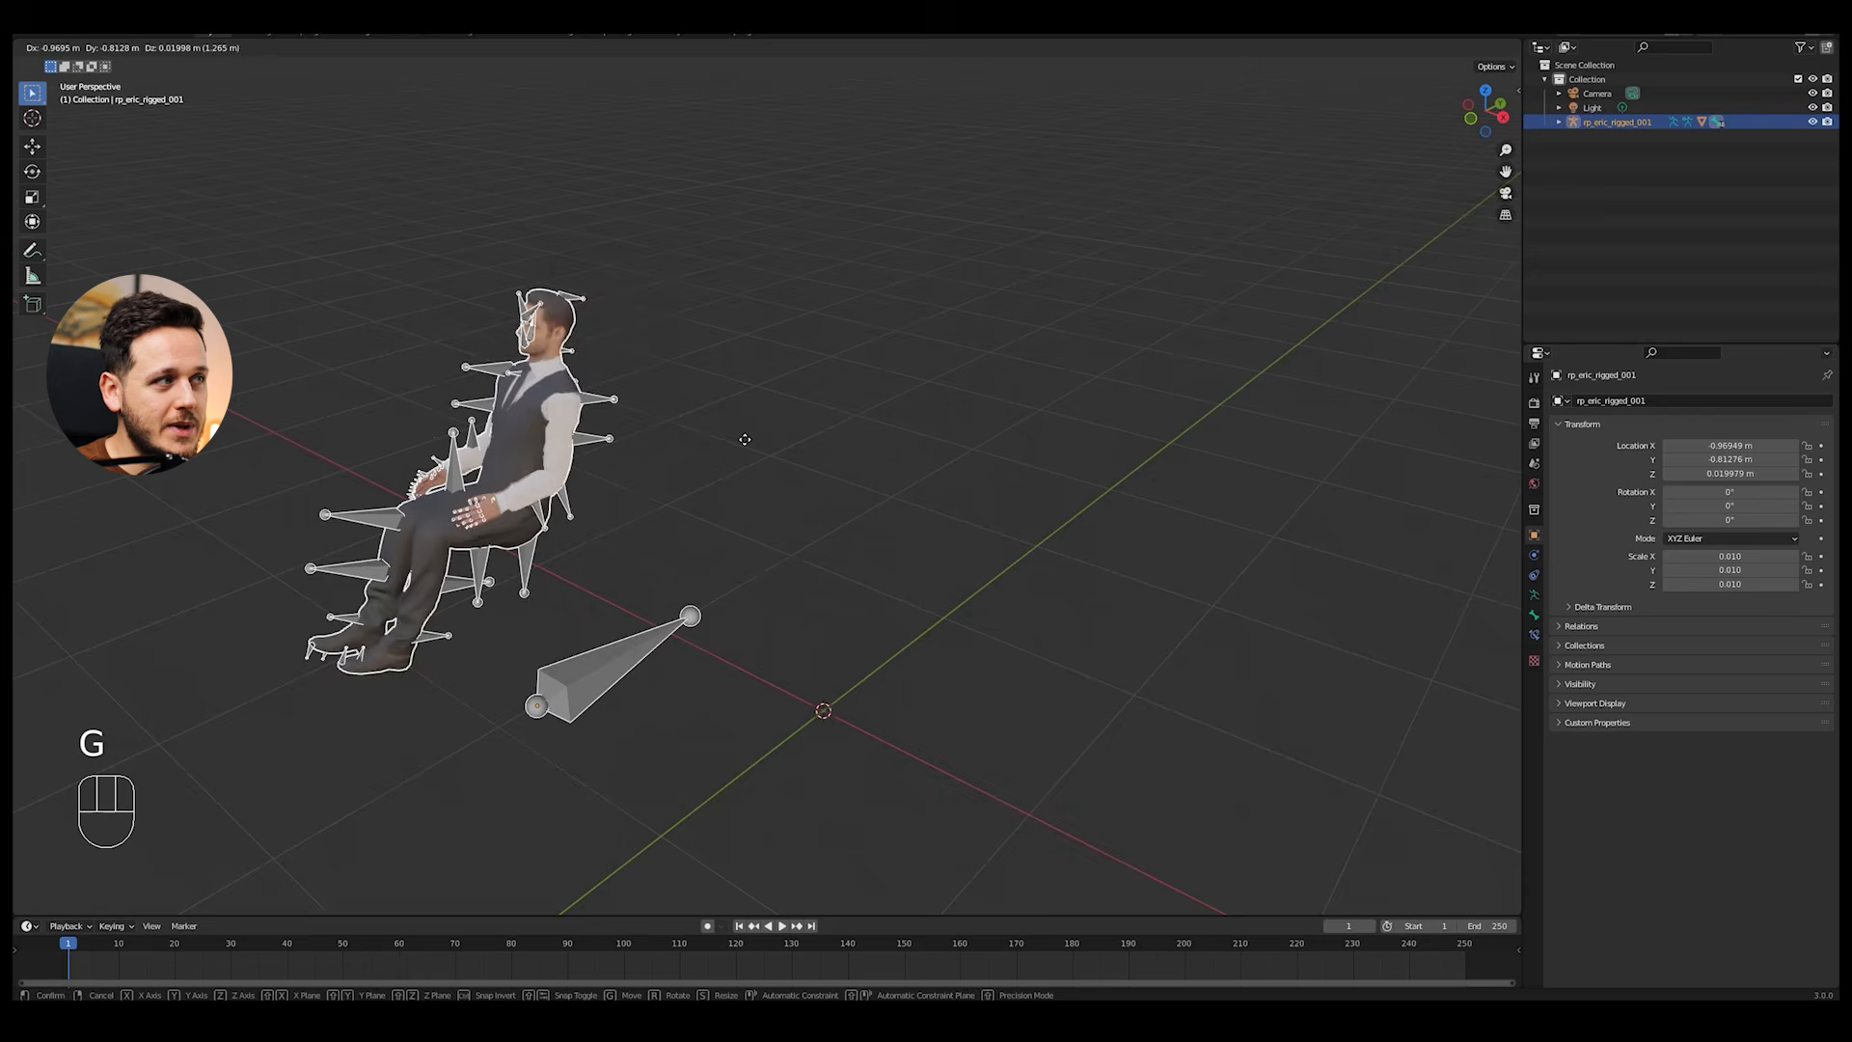
pyautogui.rightClick(1003, 422)
# Step: Move the armature into a new collection named Hidden Pose
pyautogui.scroll(2, 987, 436)
pyautogui.hotkey('alt', 'a')
pyautogui.keyDown('shift'); pyautogui.moveTo(988, 438); pyautogui.dragTo(981, 455, button='middle'); pyautogui.keyUp('shift')
pyautogui.click(983, 387)
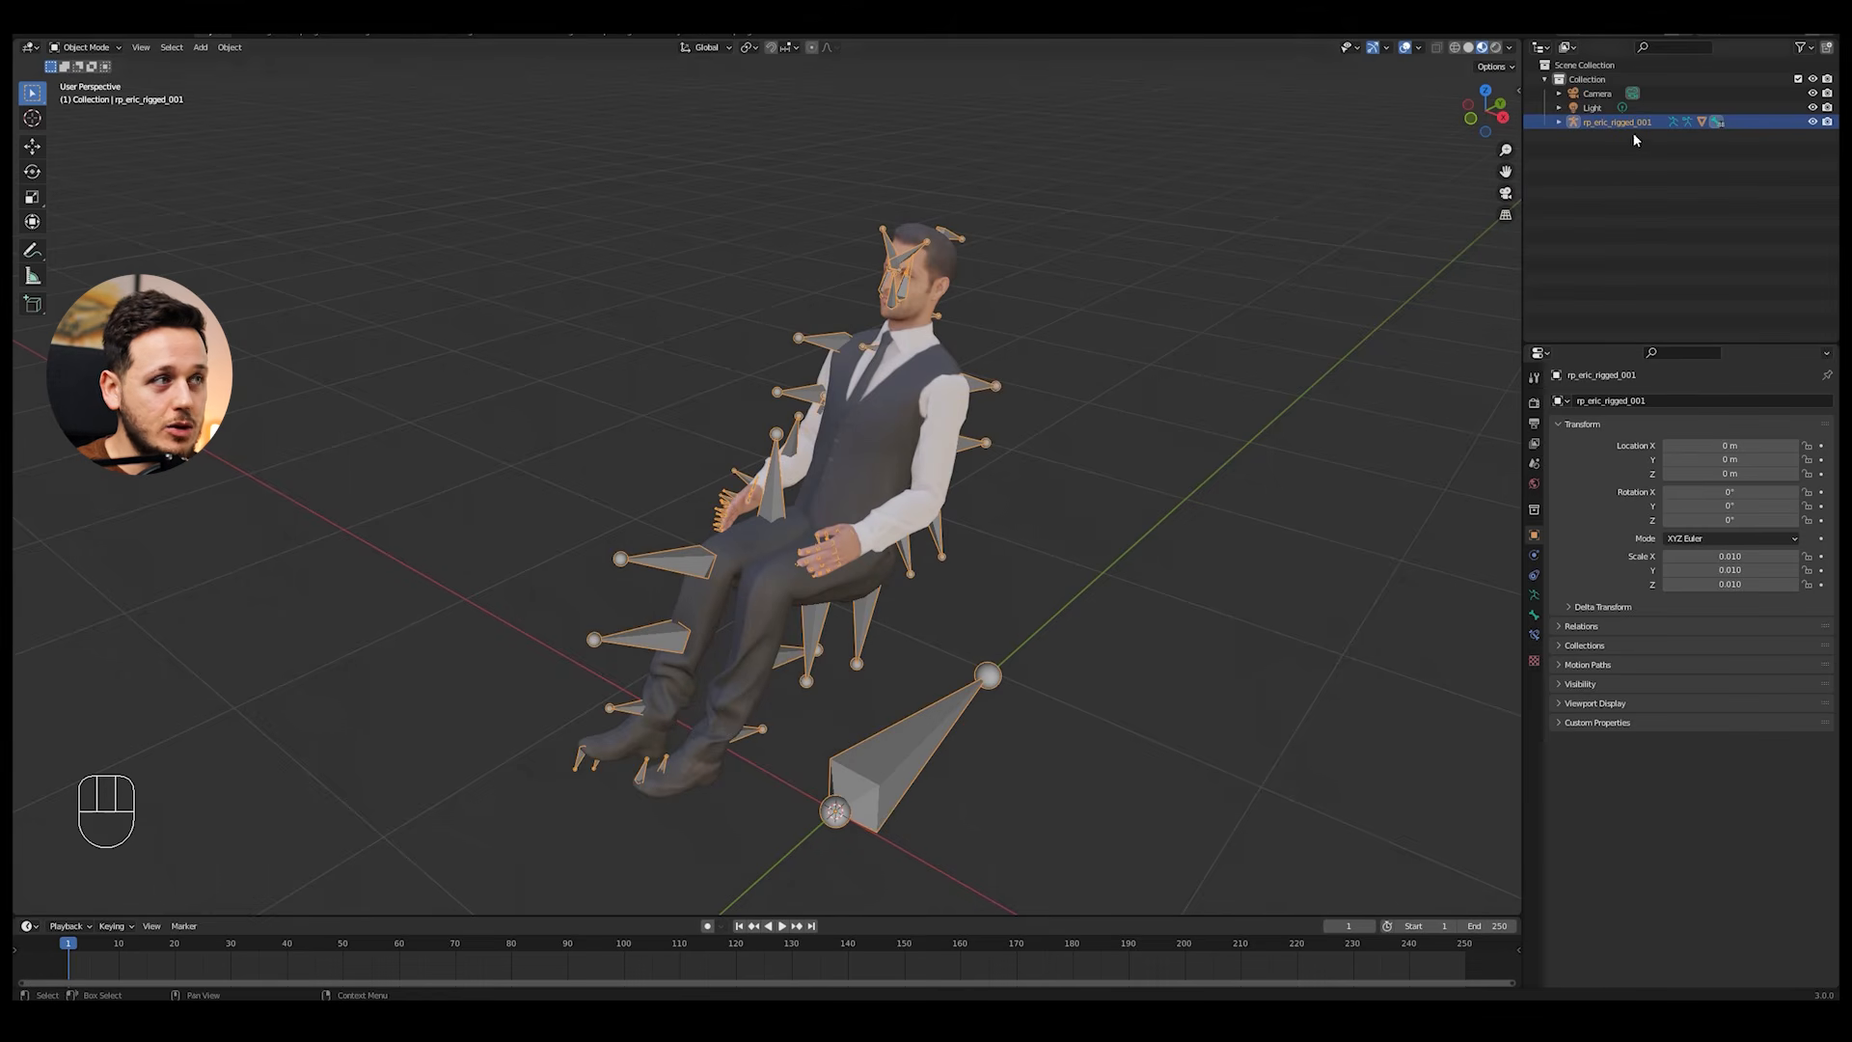
pyautogui.press('m')
pyautogui.click(1109, 301)
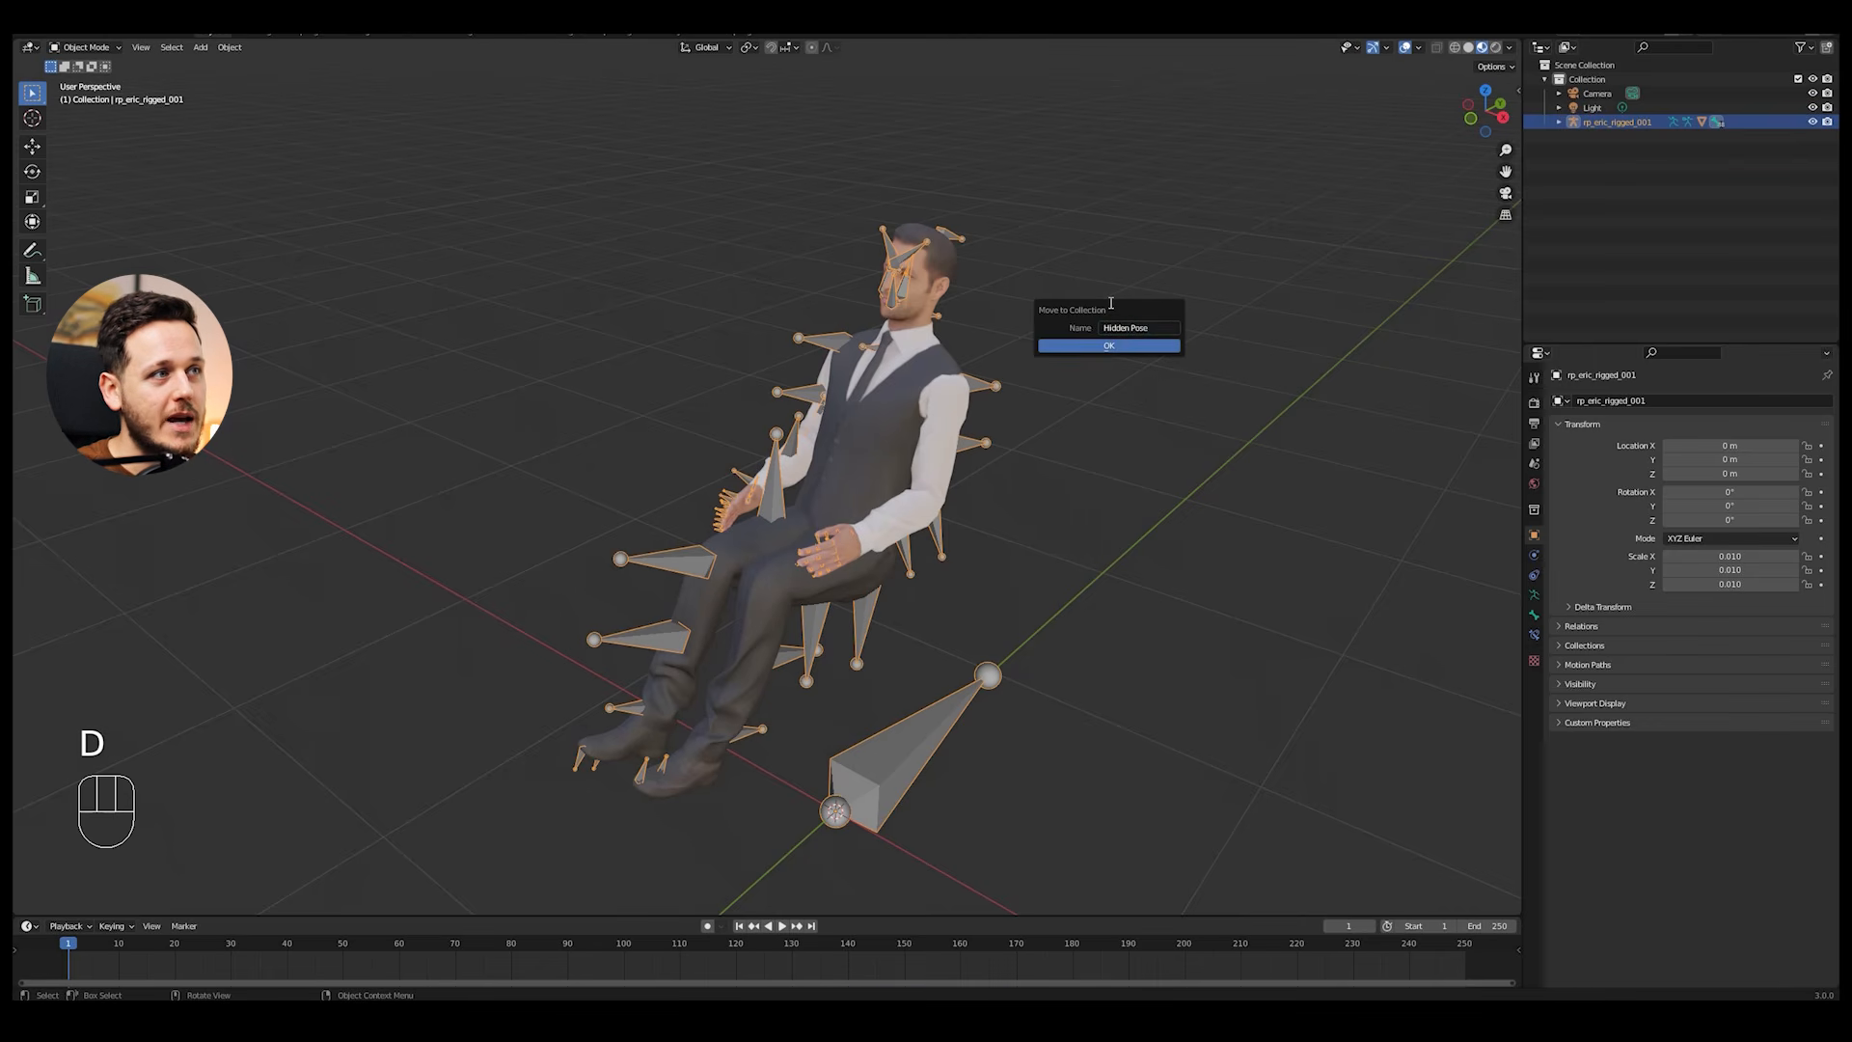
pyautogui.press('Return')
# Step: Exclude the Hidden Pose collection to view the figure without its bones, and include it again
pyautogui.click(1798, 136)
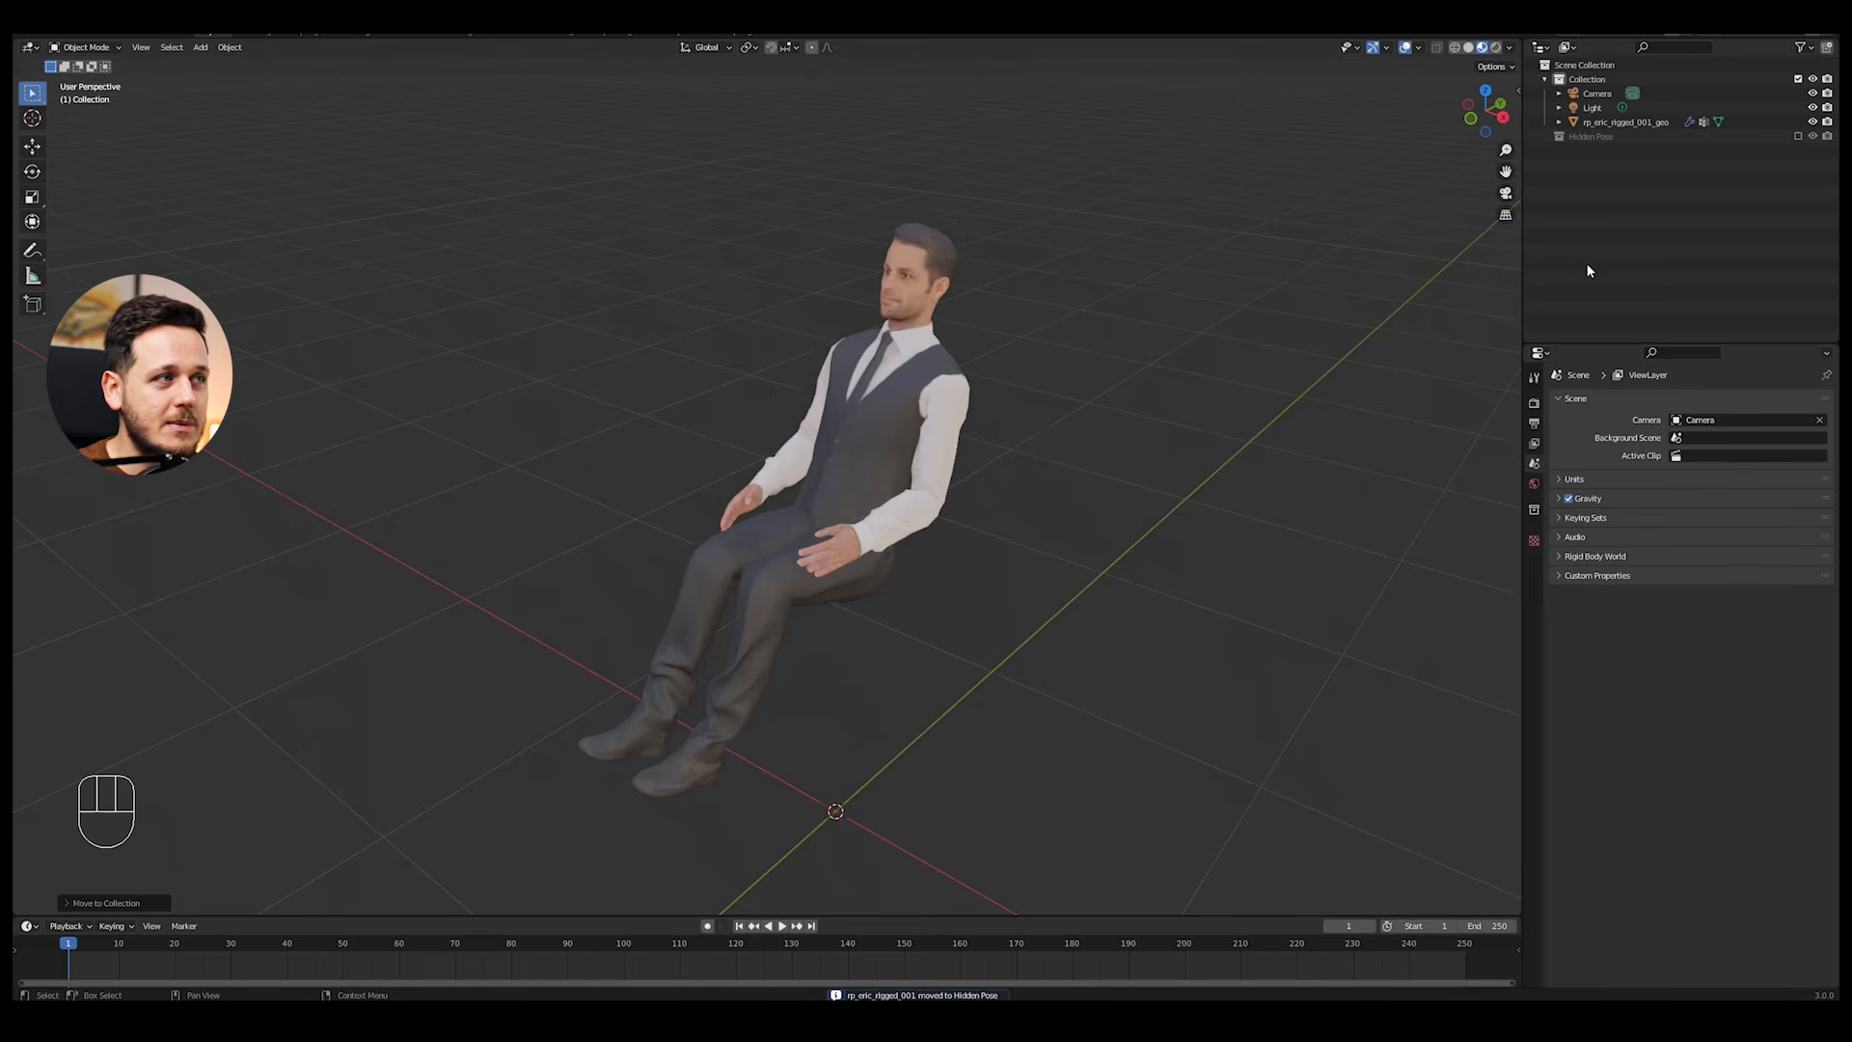
pyautogui.hotkey('alt', 'a')
pyautogui.moveTo(1022, 384); pyautogui.dragTo(987, 358, button='middle')
pyautogui.click(1798, 136)
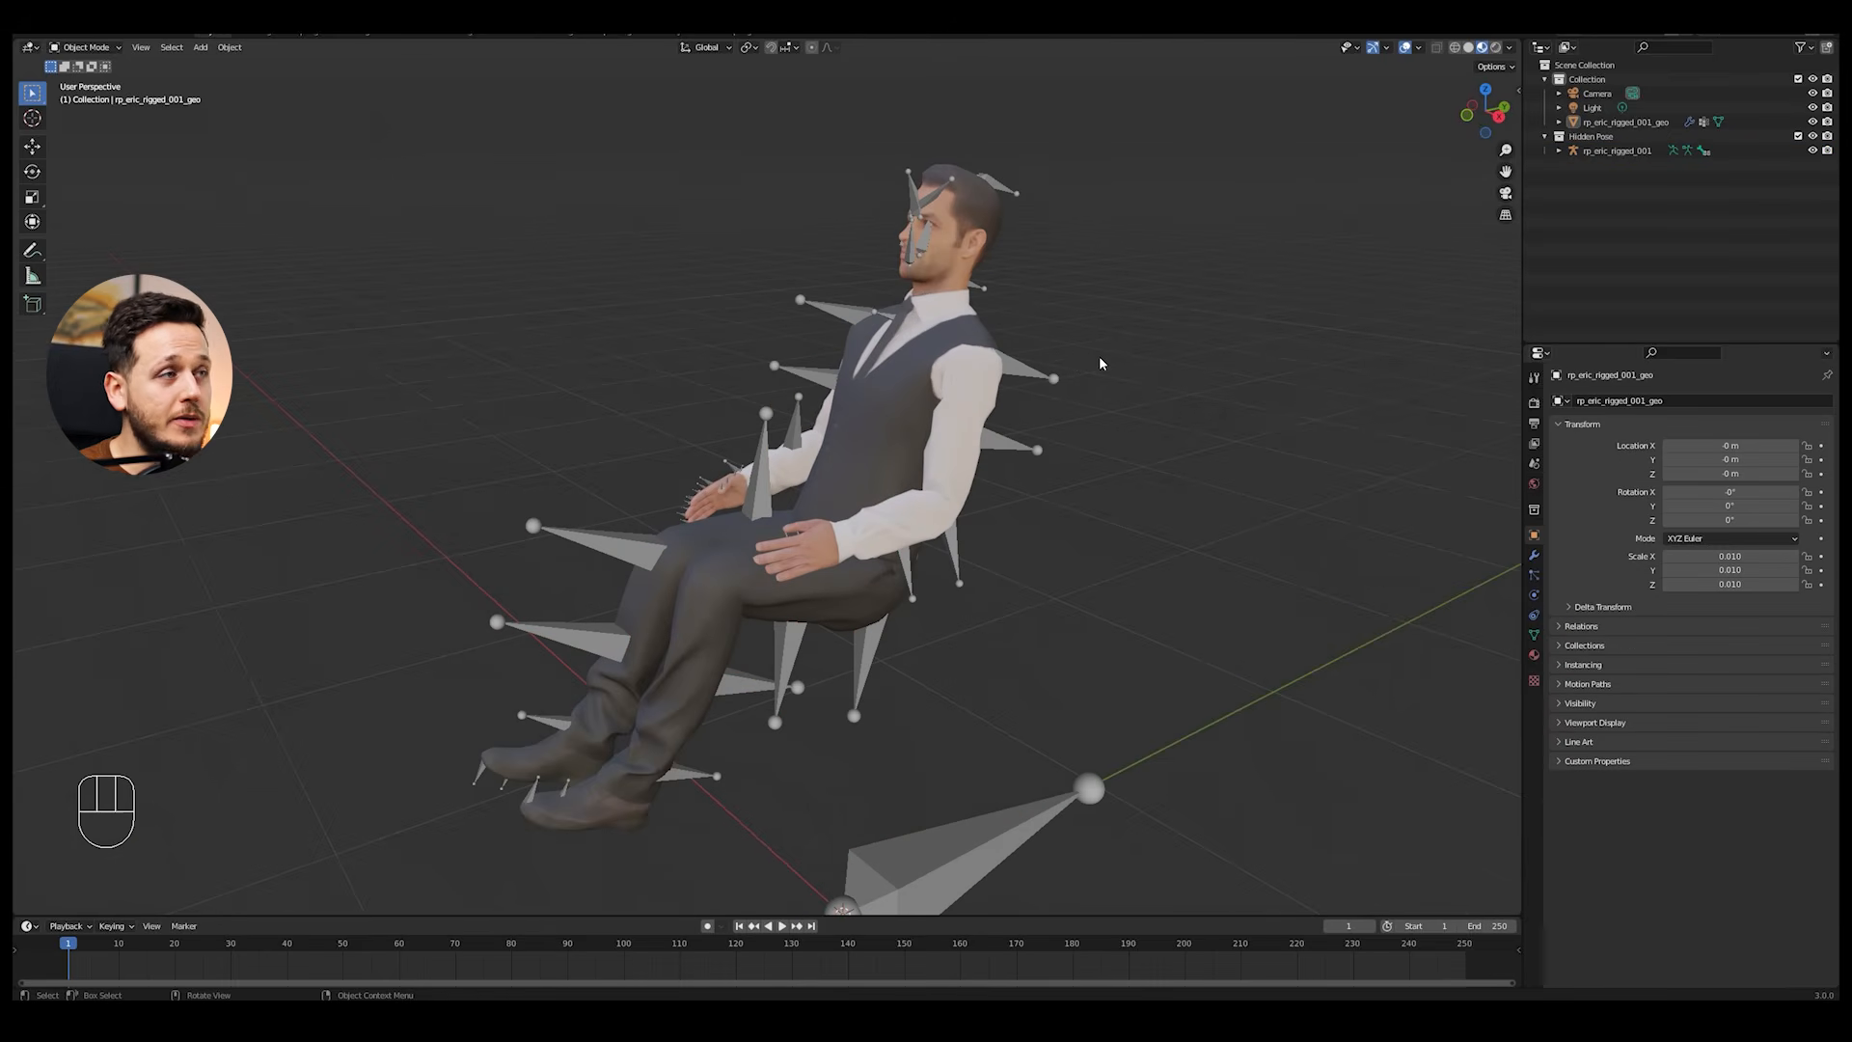
pyautogui.scroll(-1, 1099, 358)
pyautogui.scroll(1, 1085, 358)
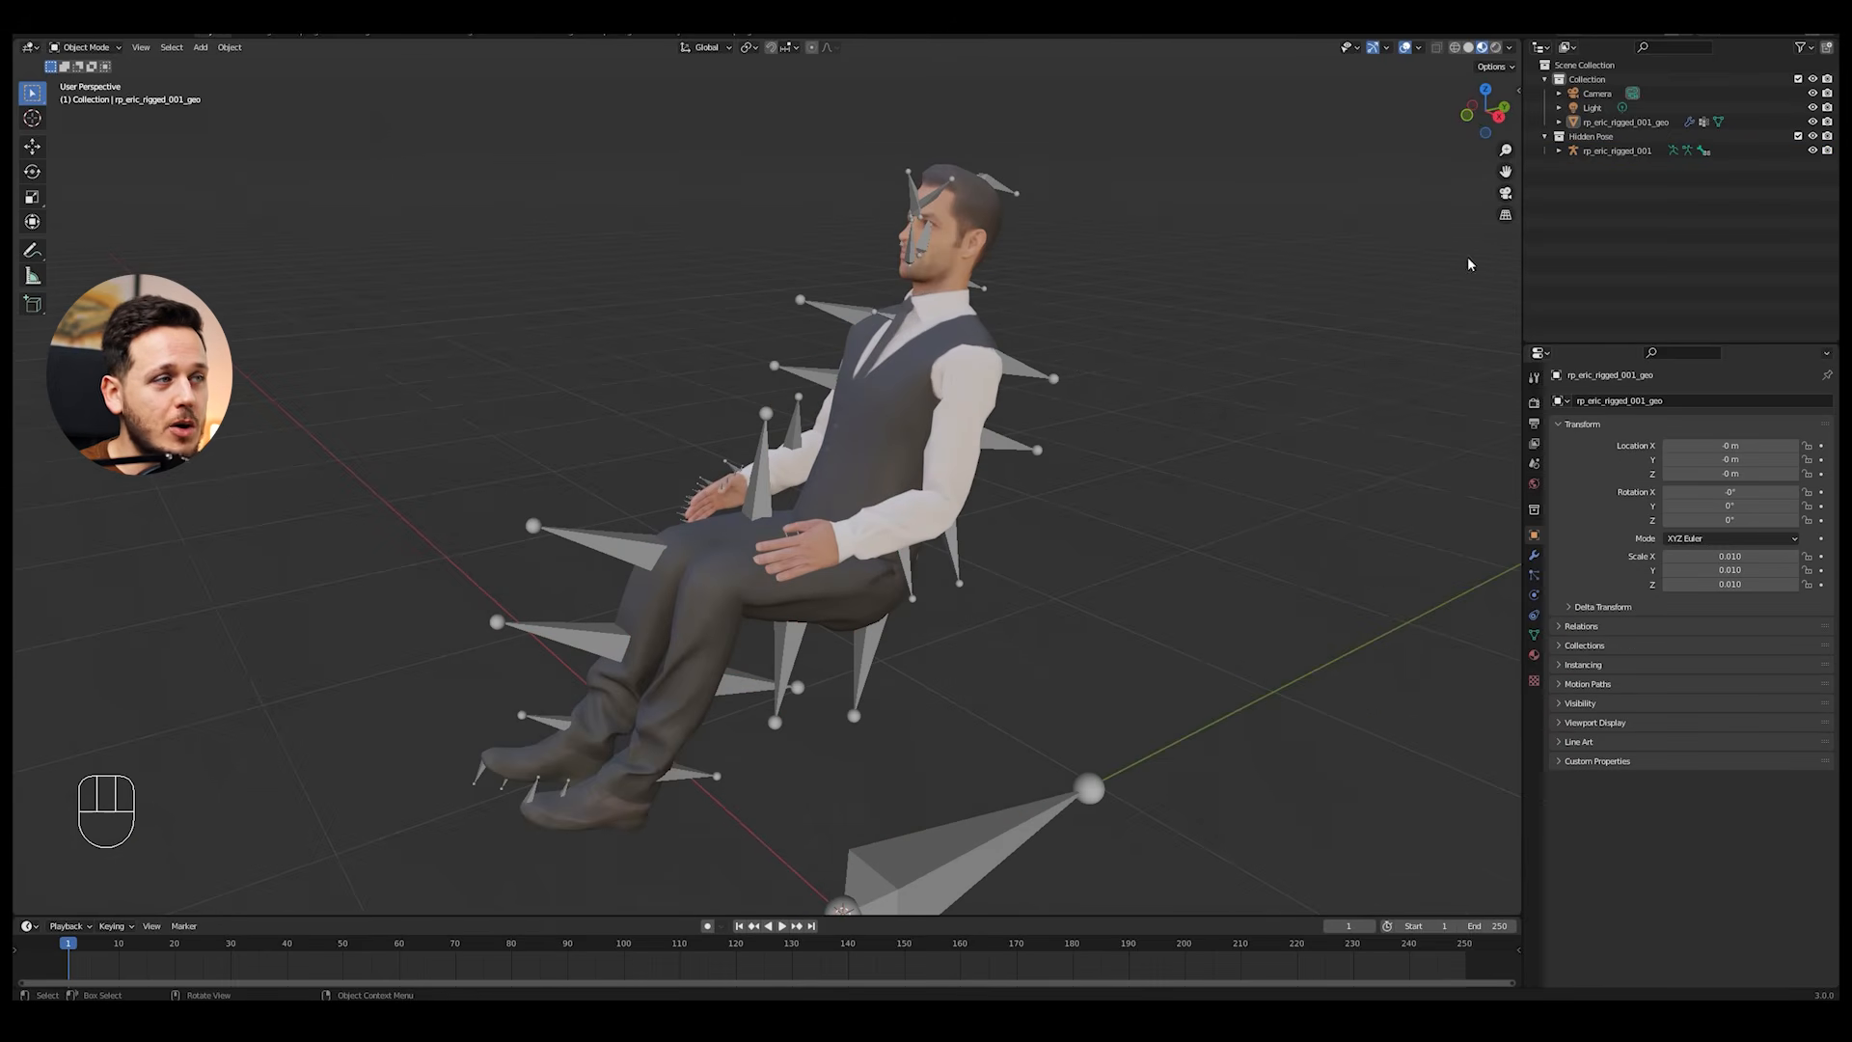
# Step: Try moving the body mesh while its armature sits in the Hidden Pose collection
pyautogui.click(963, 354)
pyautogui.press('g')
pyautogui.rightClick(979, 380)
# Step: Clear the parent relationship between the body mesh and its armature while keeping the transformation
pyautogui.keyDown('shift'); pyautogui.moveTo(978, 379); pyautogui.dragTo(953, 357, button='middle'); pyautogui.keyUp('shift')
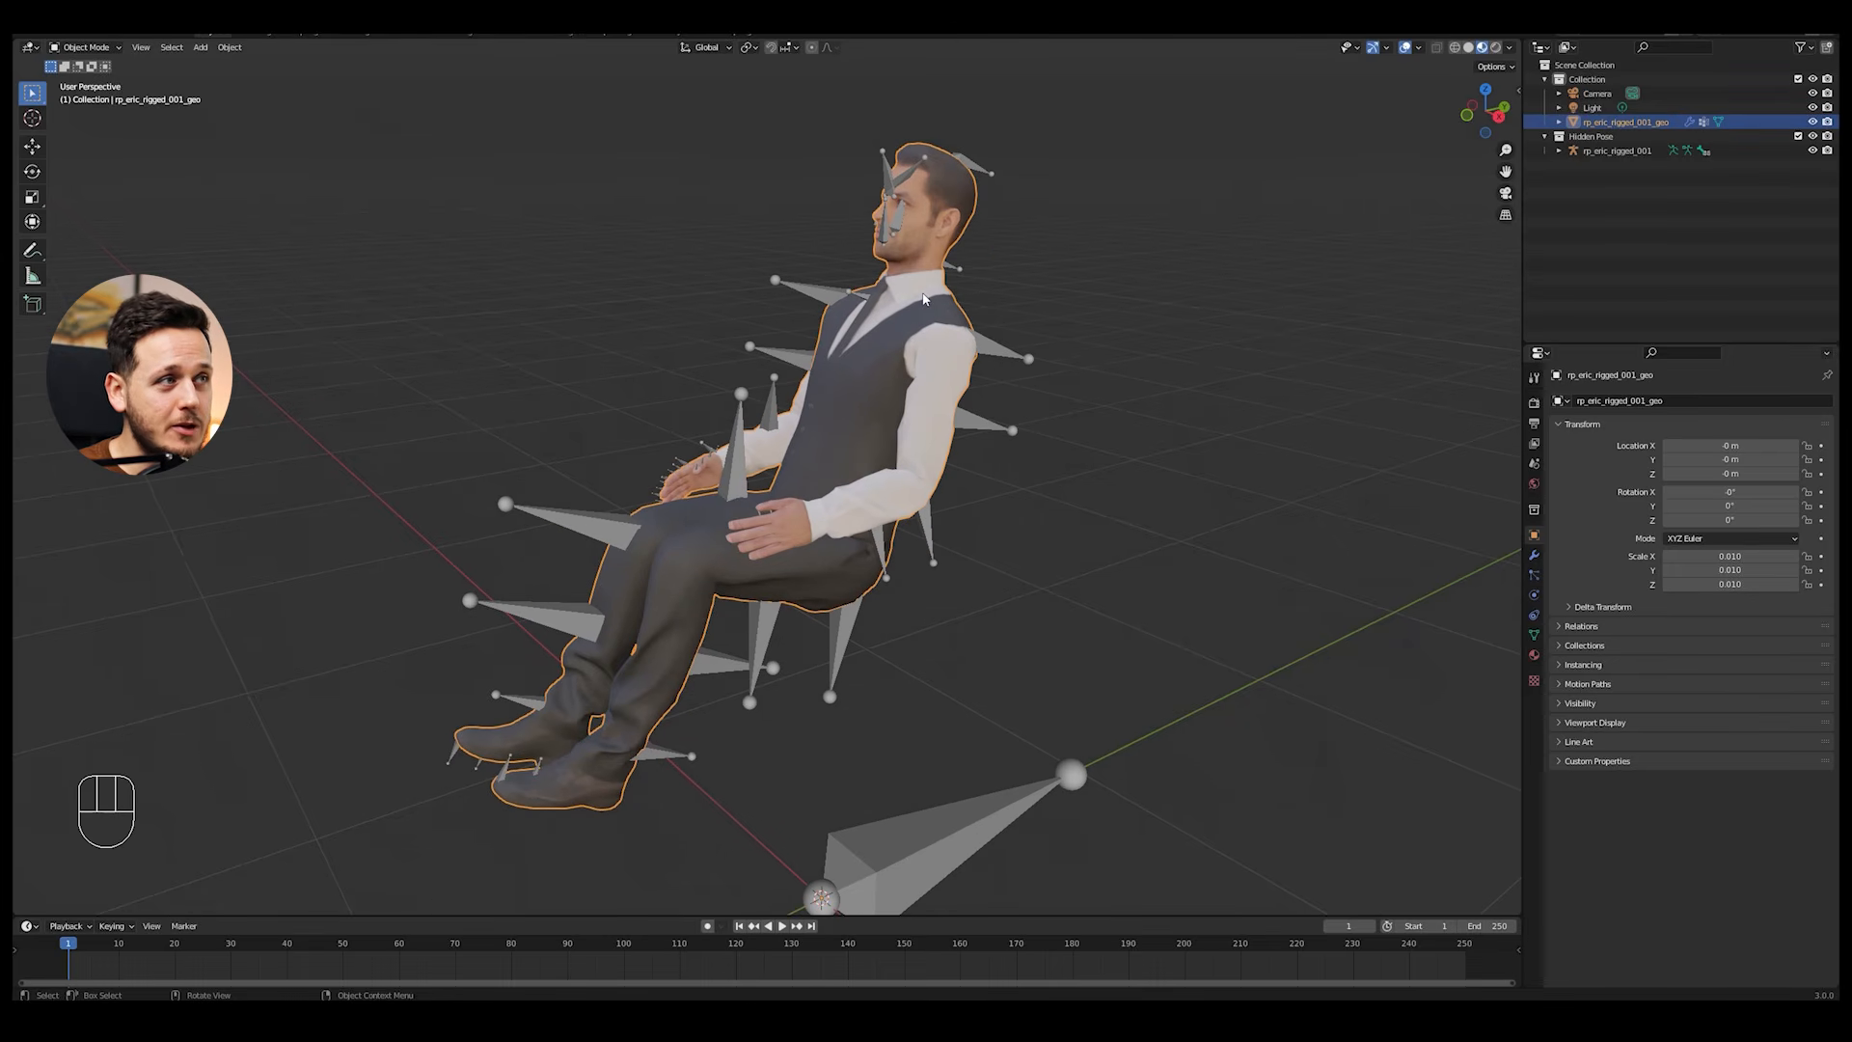
pyautogui.keyDown('shift'); pyautogui.click(996, 349); pyautogui.keyUp('shift')
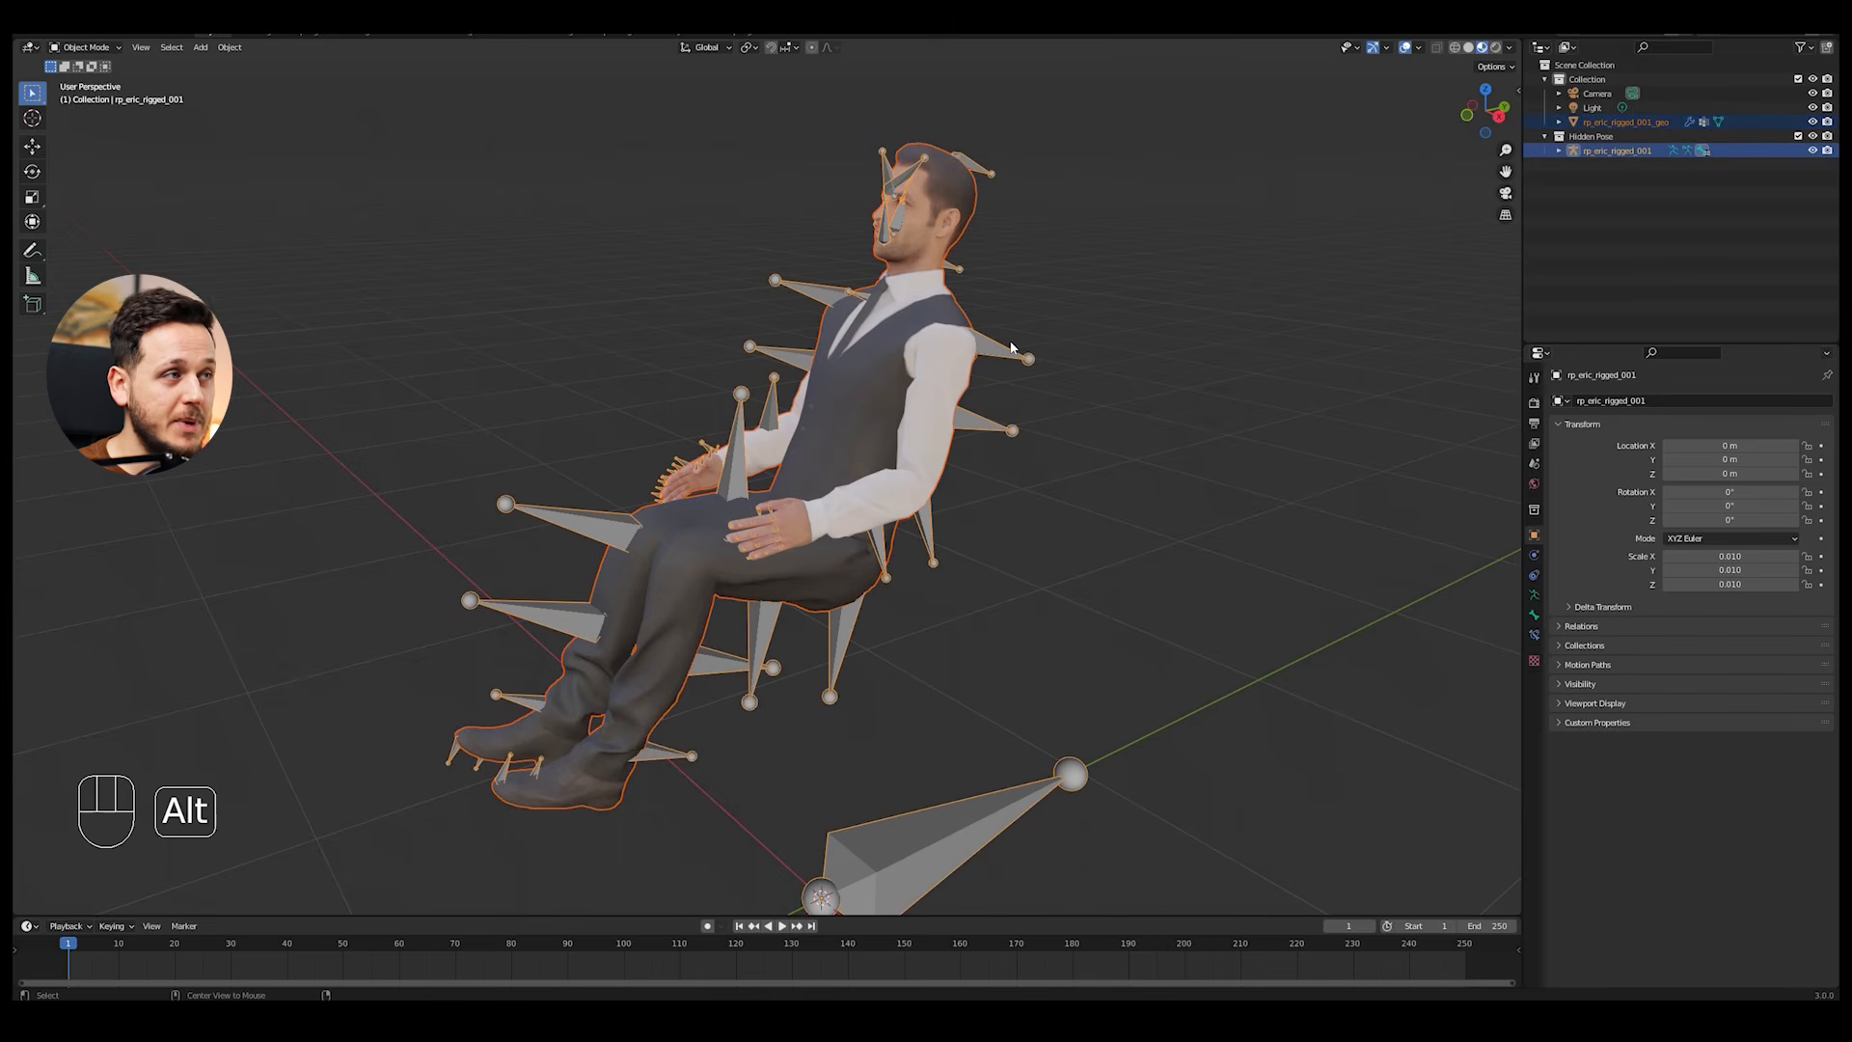
pyautogui.hotkey('alt', 'p')
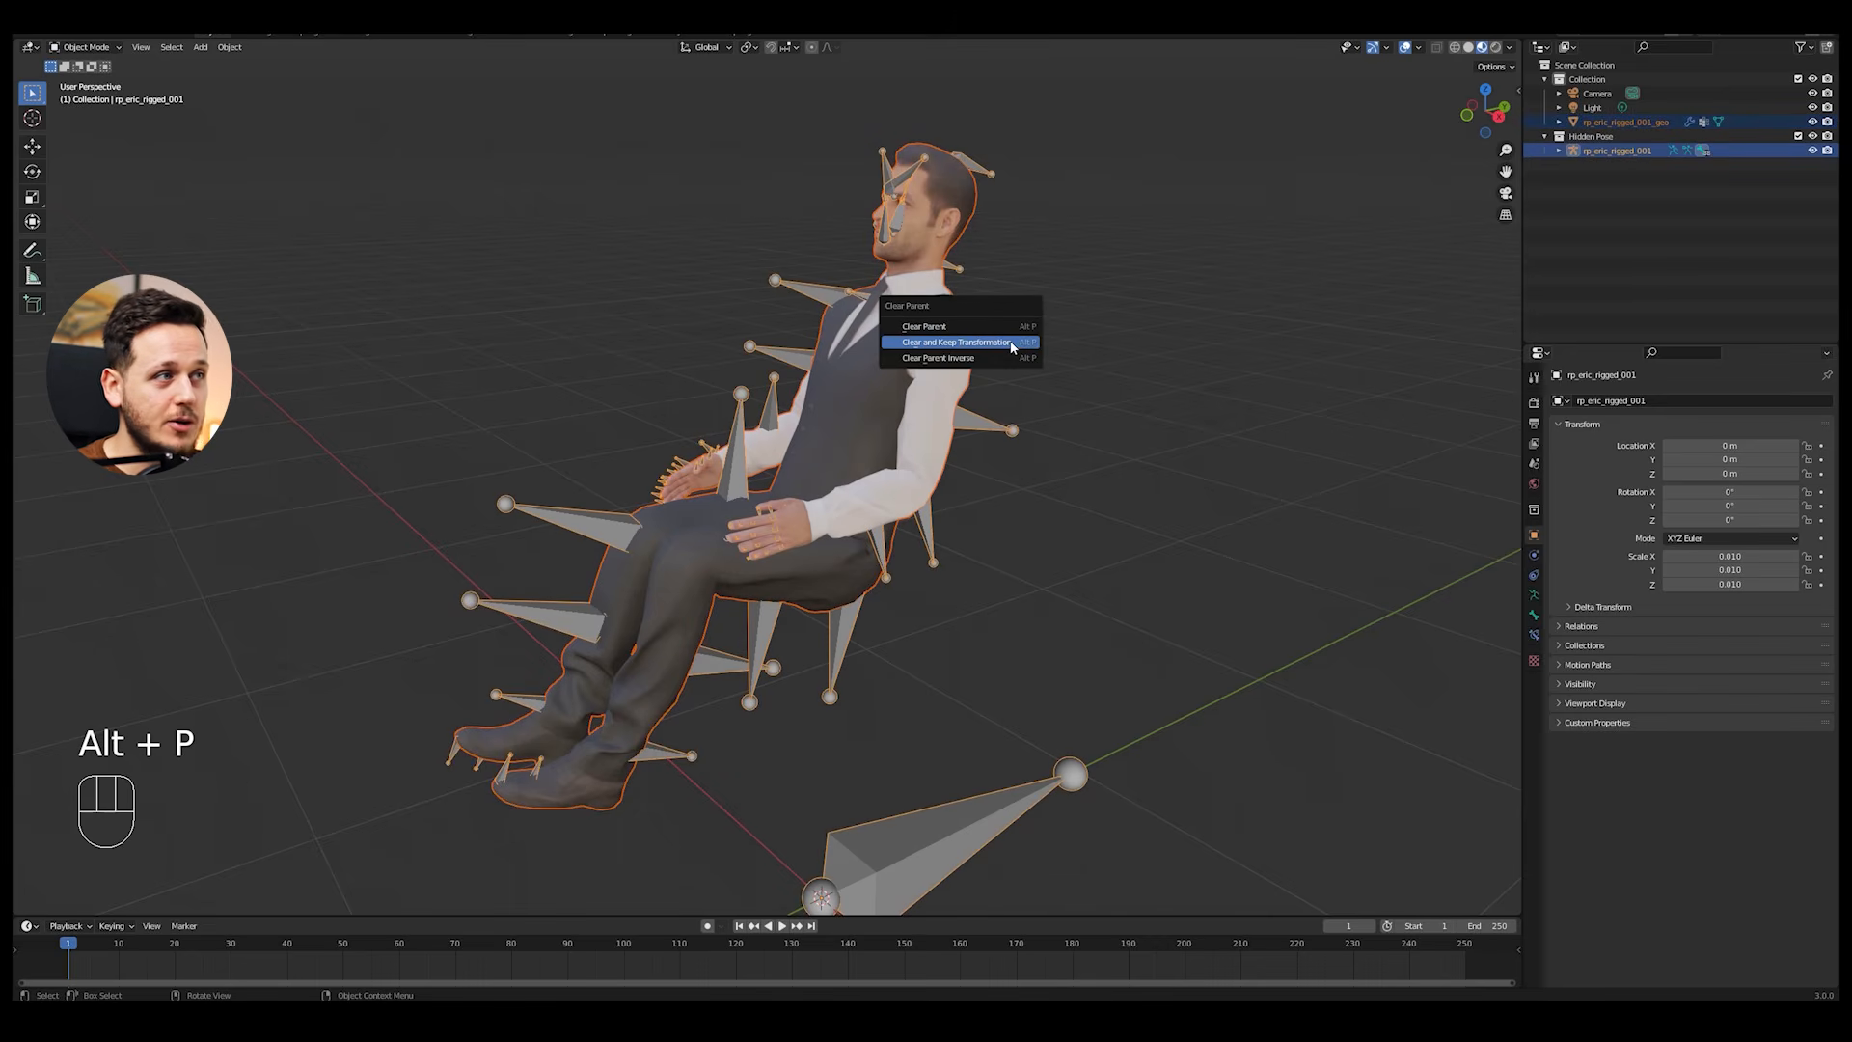
pyautogui.click(941, 343)
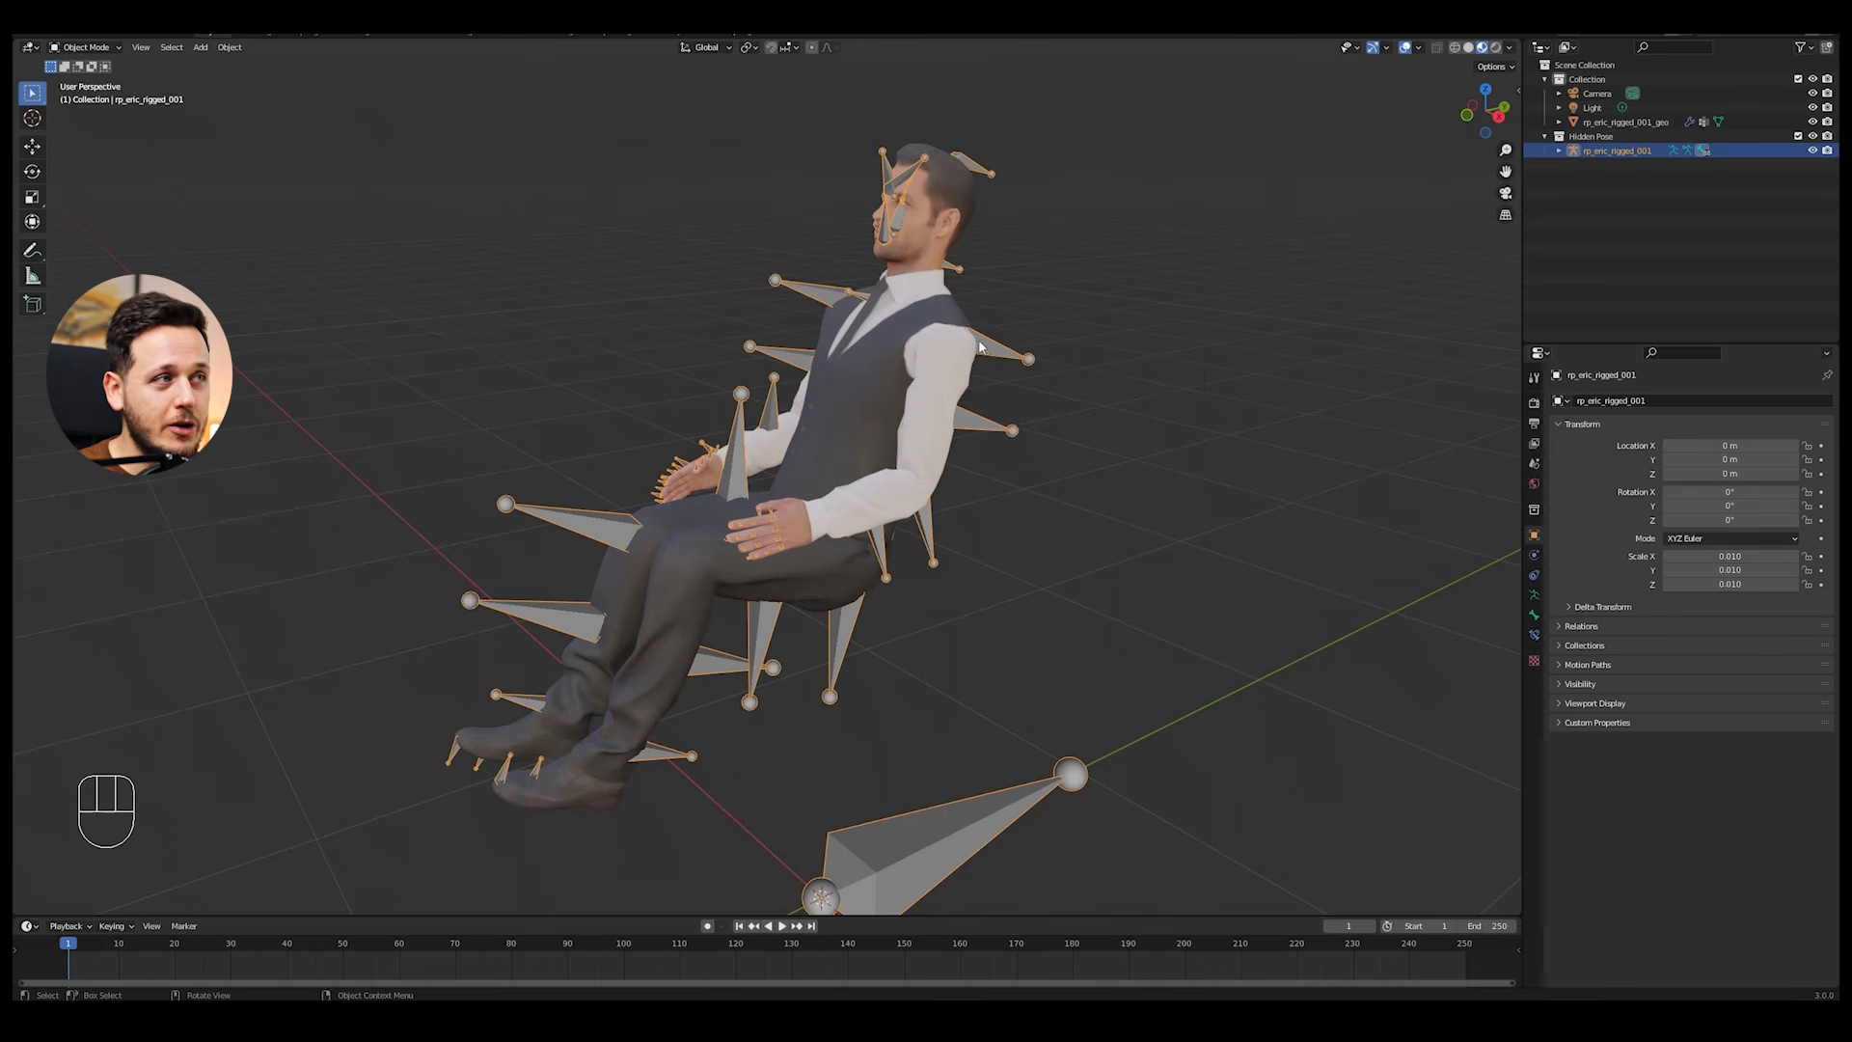
# Step: Parent the armature to the body mesh using Object (Keep Transform), and deselect everything
pyautogui.keyDown('shift'); pyautogui.click(907, 322); pyautogui.keyUp('shift')
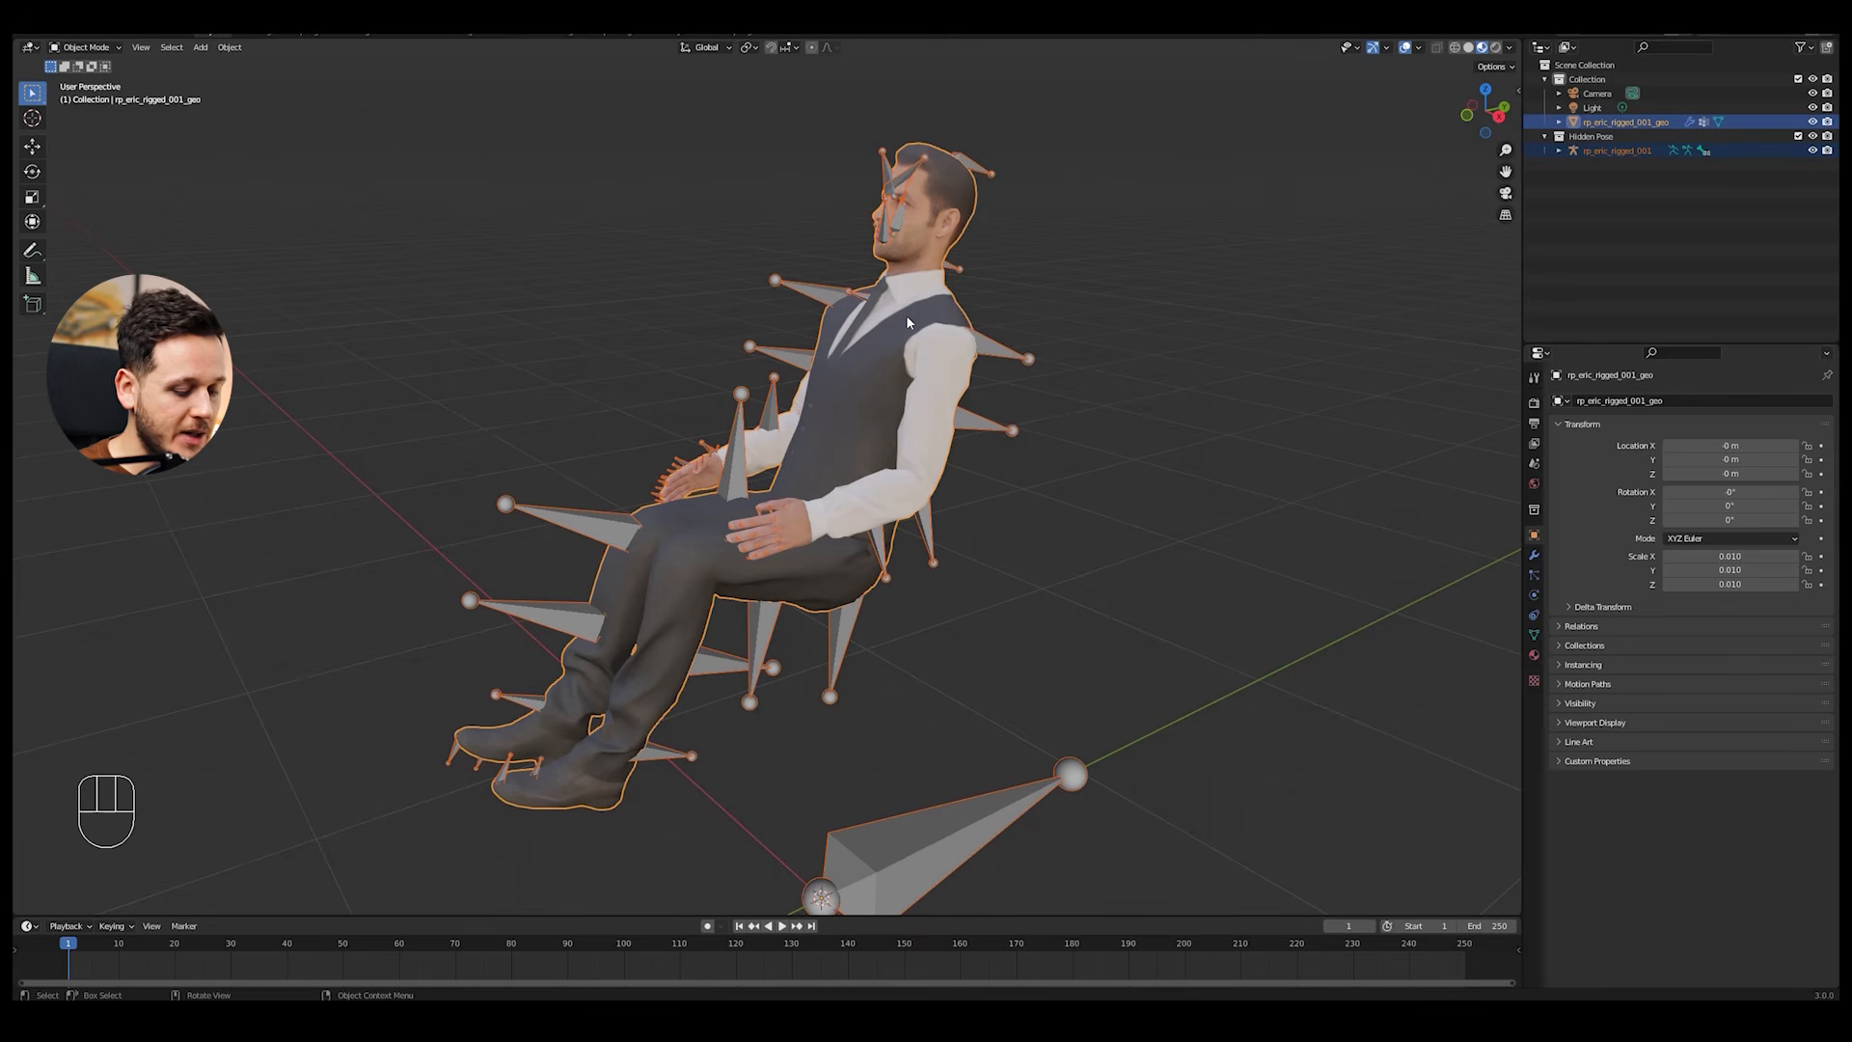
pyautogui.hotkey('ctrl', 'p')
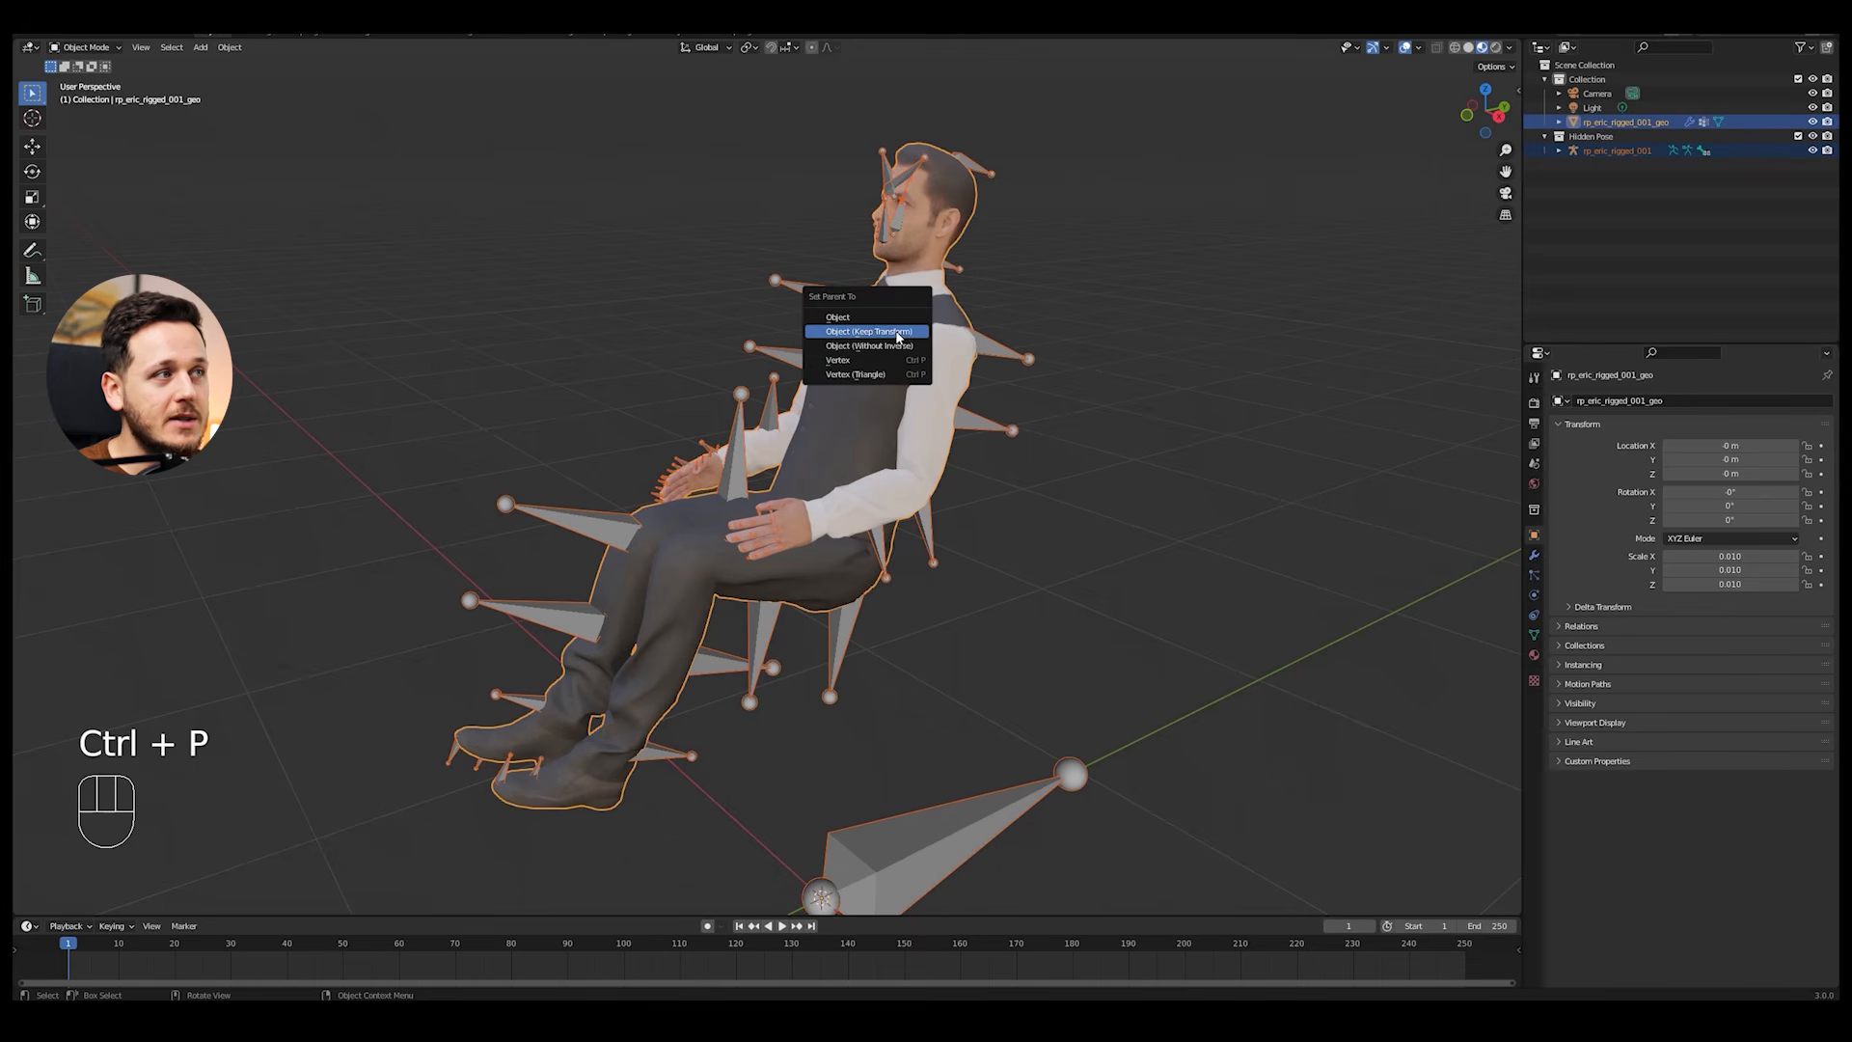
pyautogui.click(896, 332)
pyautogui.hotkey('alt', 'a')
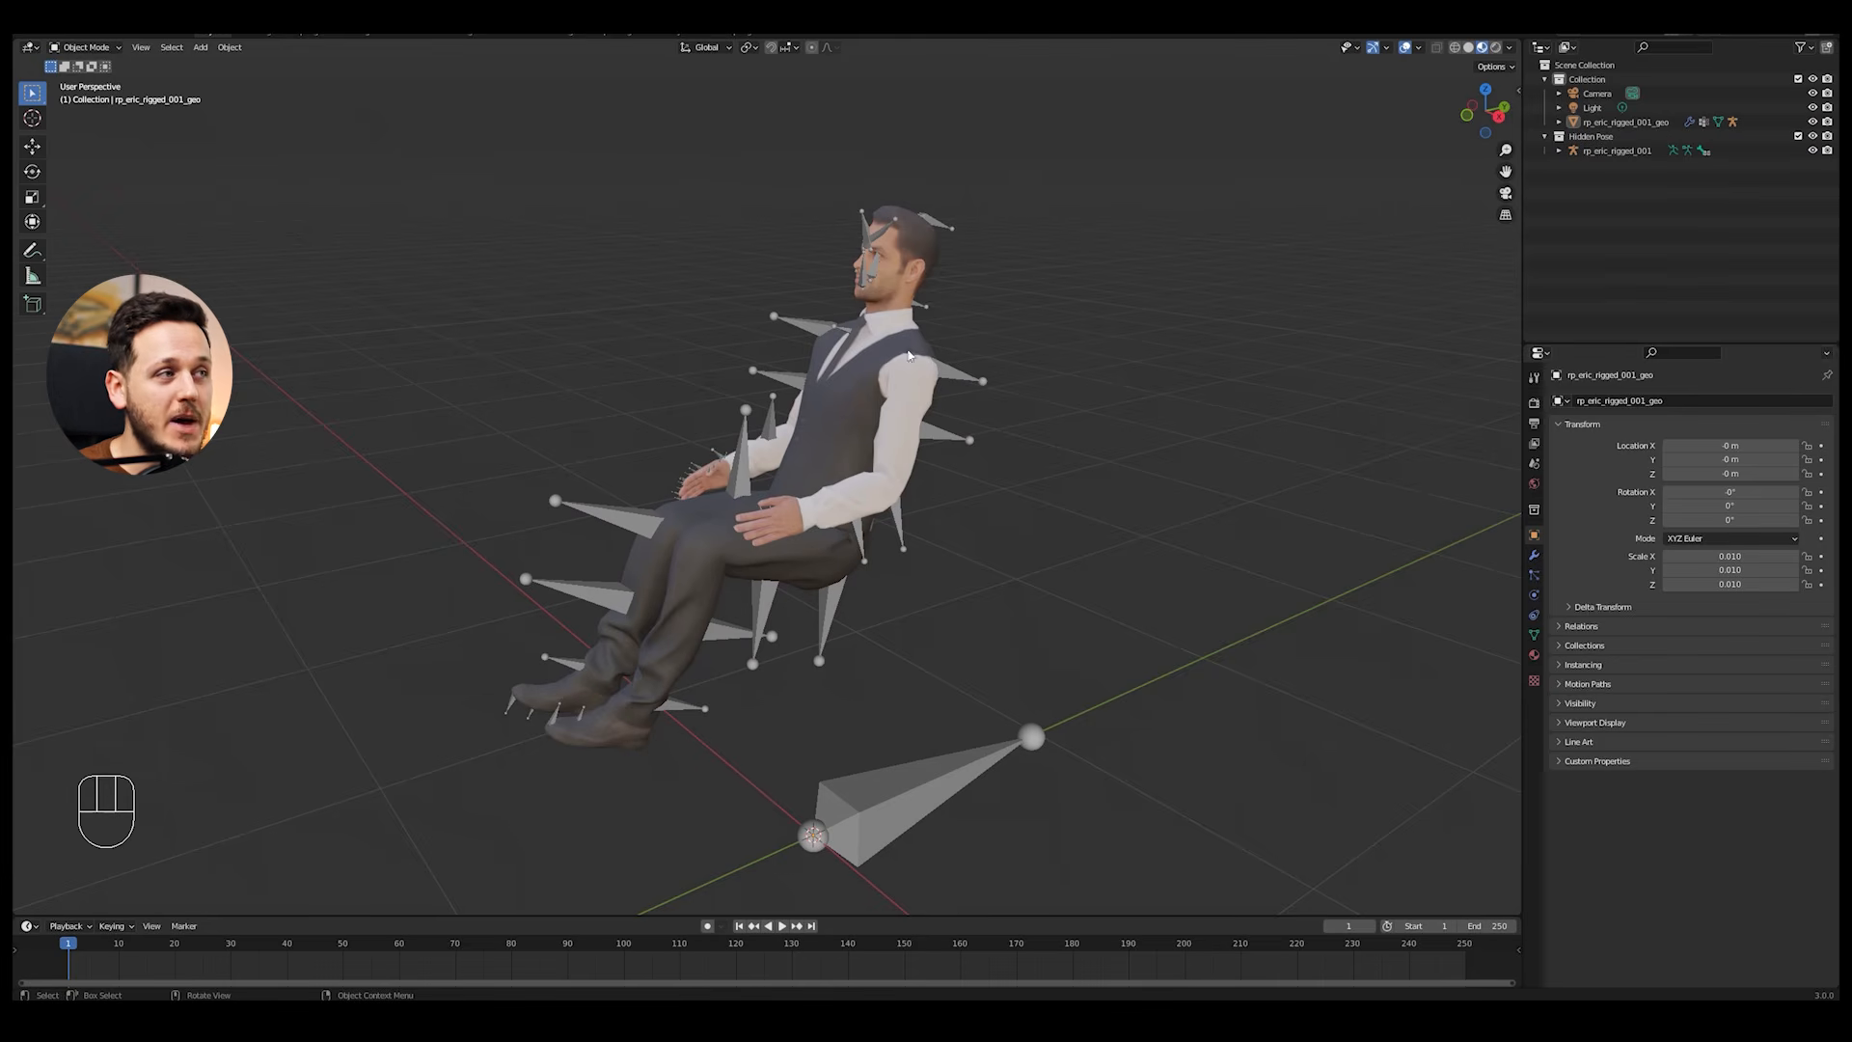
# Step: Try moving the body mesh as the new parent of the armature
pyautogui.click(864, 351)
pyautogui.scroll(-1, 943, 326)
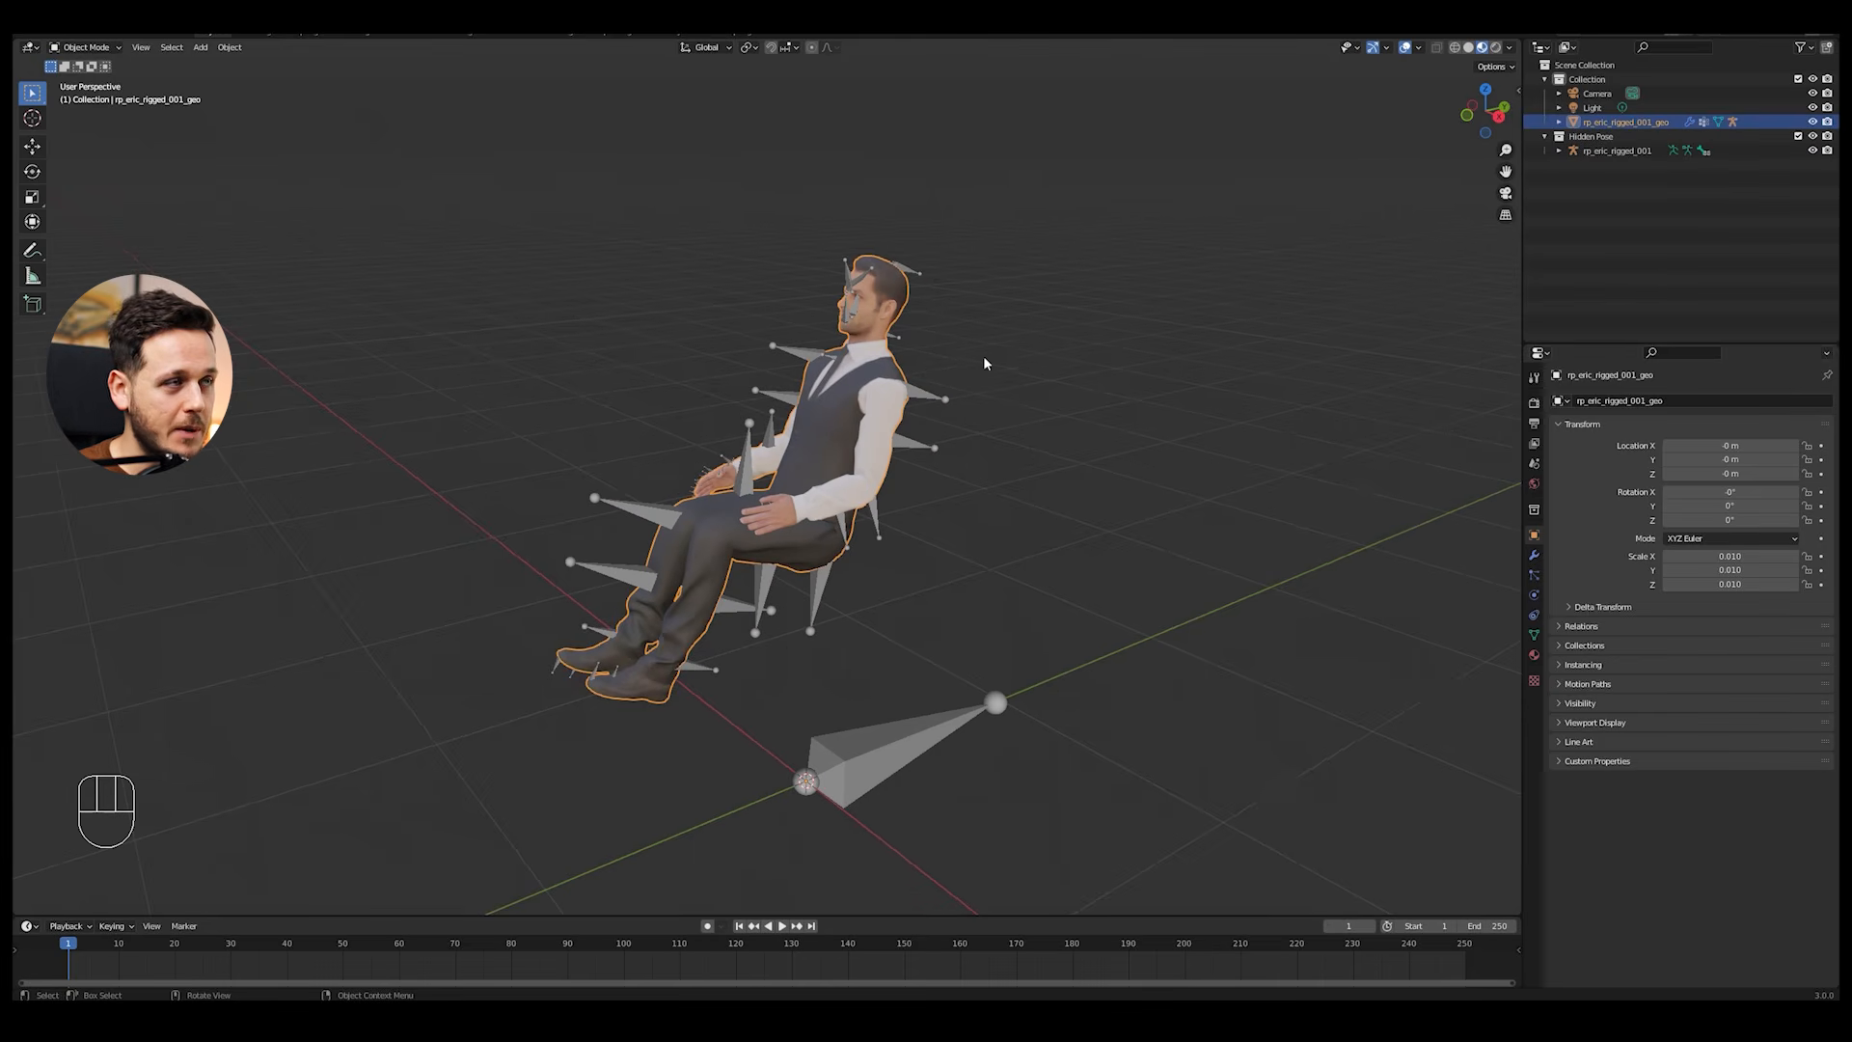
pyautogui.press('g')
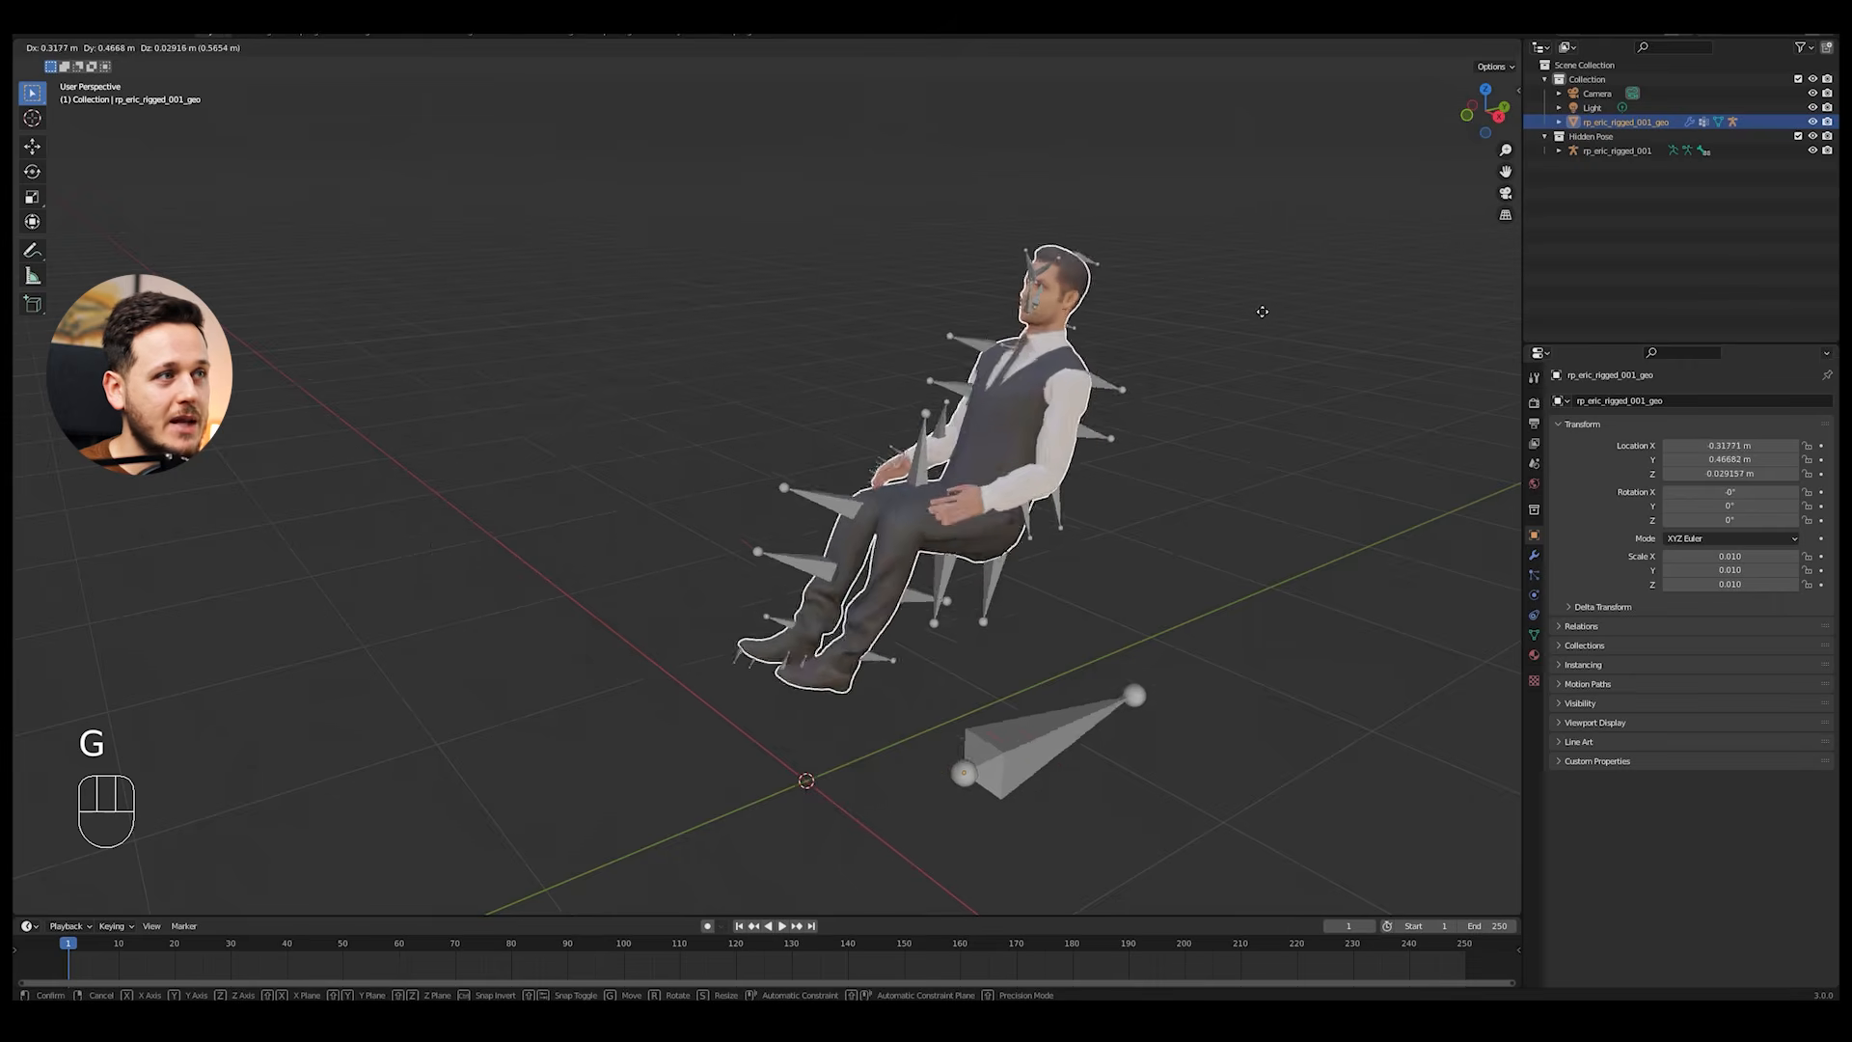
pyautogui.rightClick(968, 383)
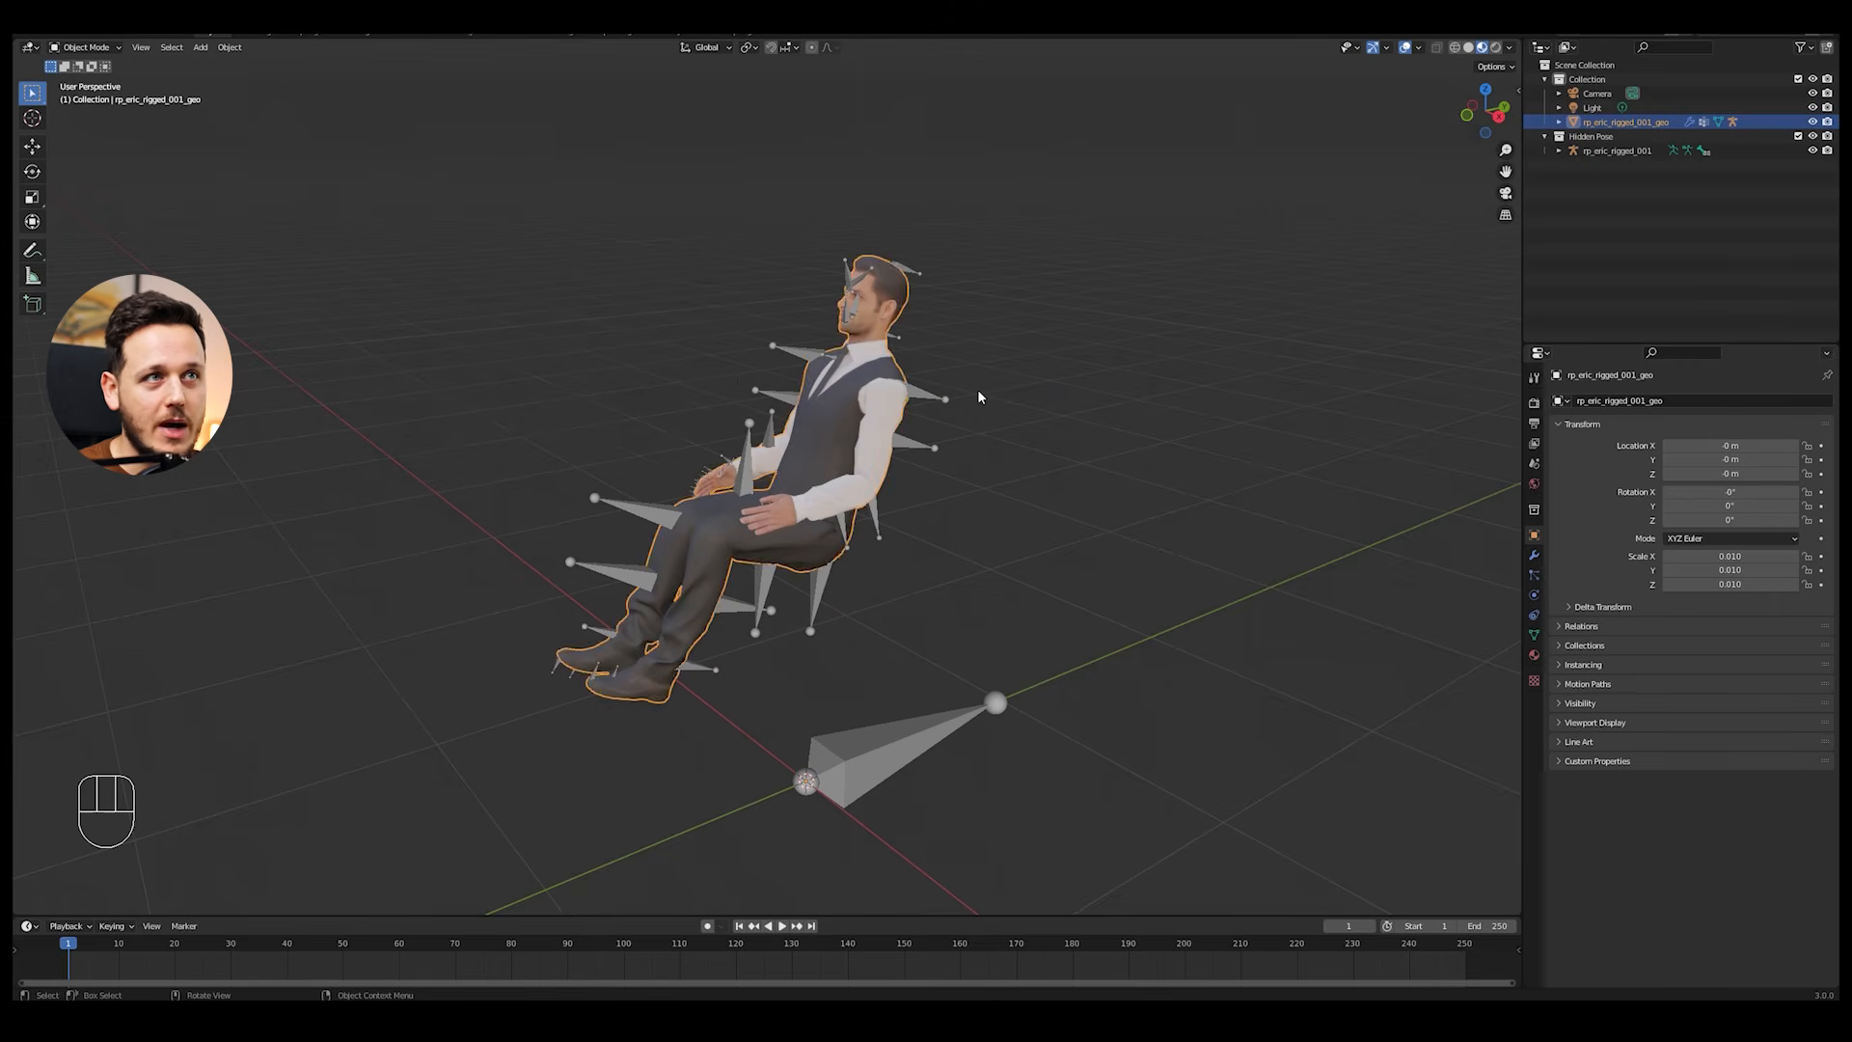
pyautogui.hotkey('alt', 'a')
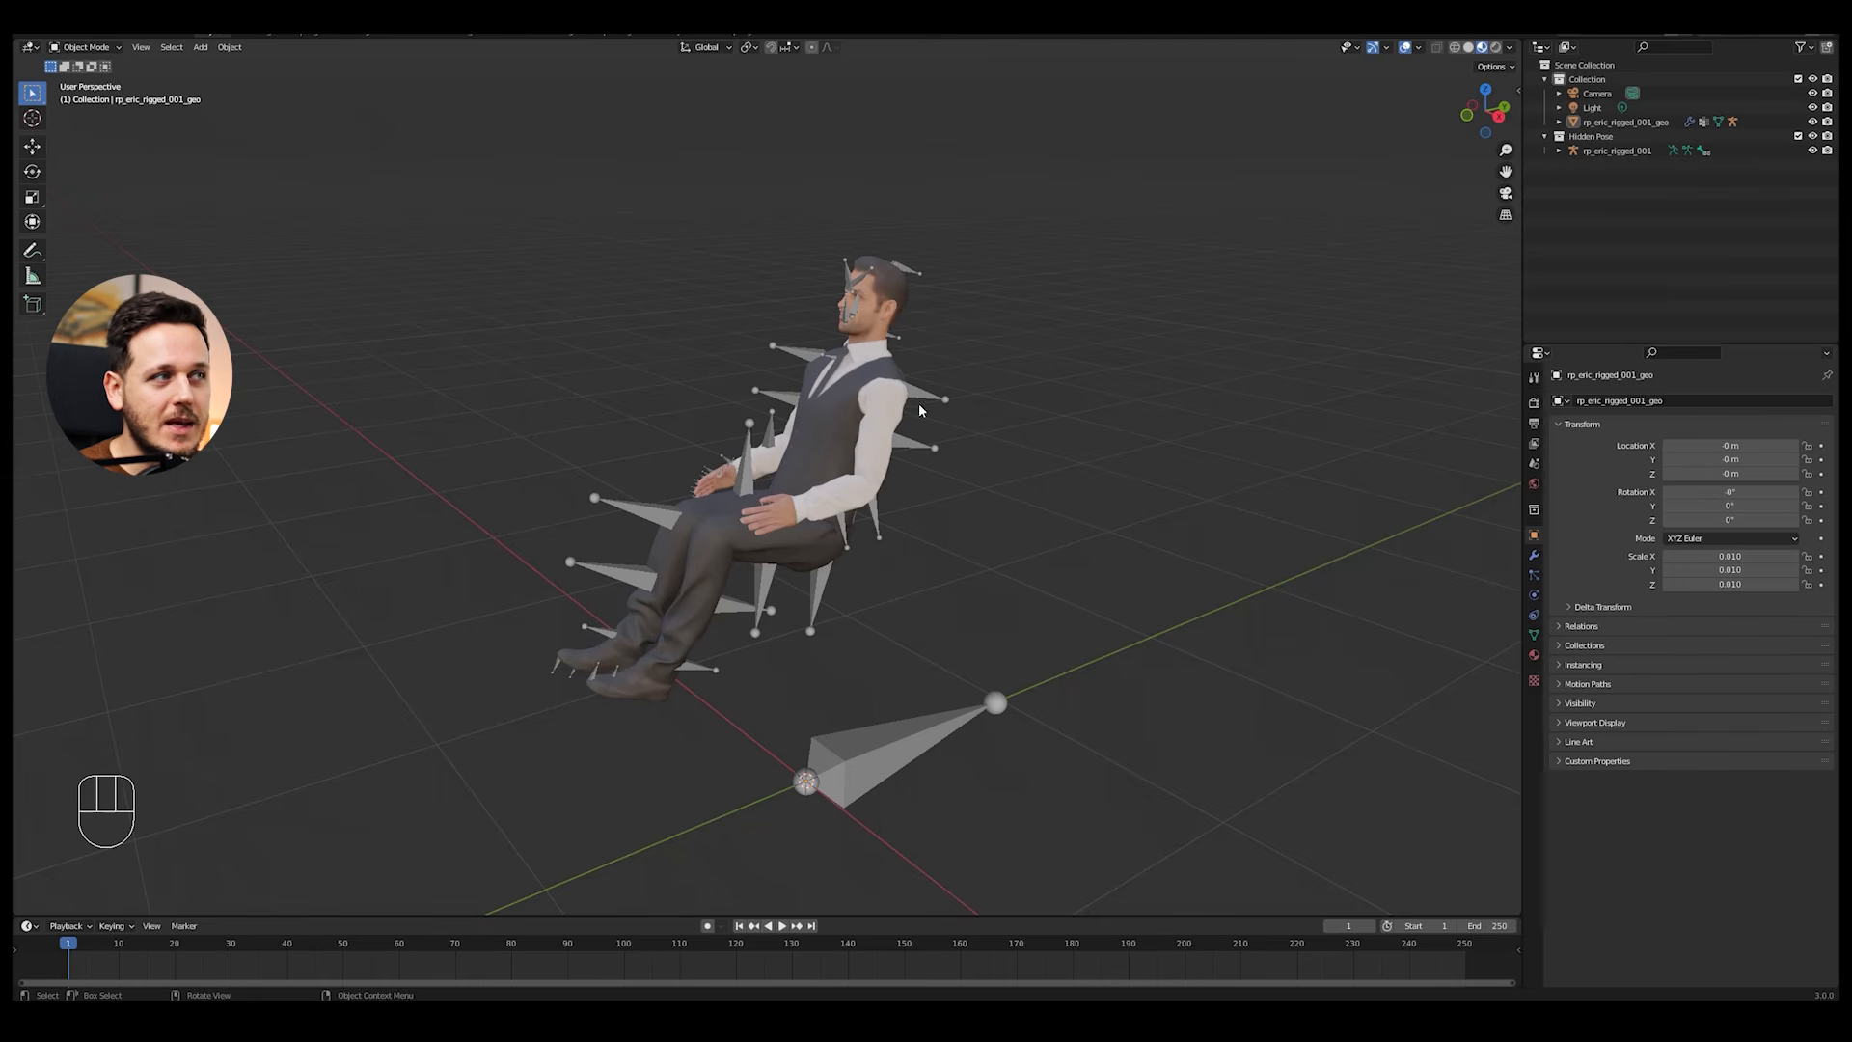
# Step: Exclude the Hidden Pose collection and try moving the seated body without its visible bones
pyautogui.keyDown('shift'); pyautogui.moveTo(922, 392); pyautogui.dragTo(1313, 353, button='middle'); pyautogui.keyUp('shift')
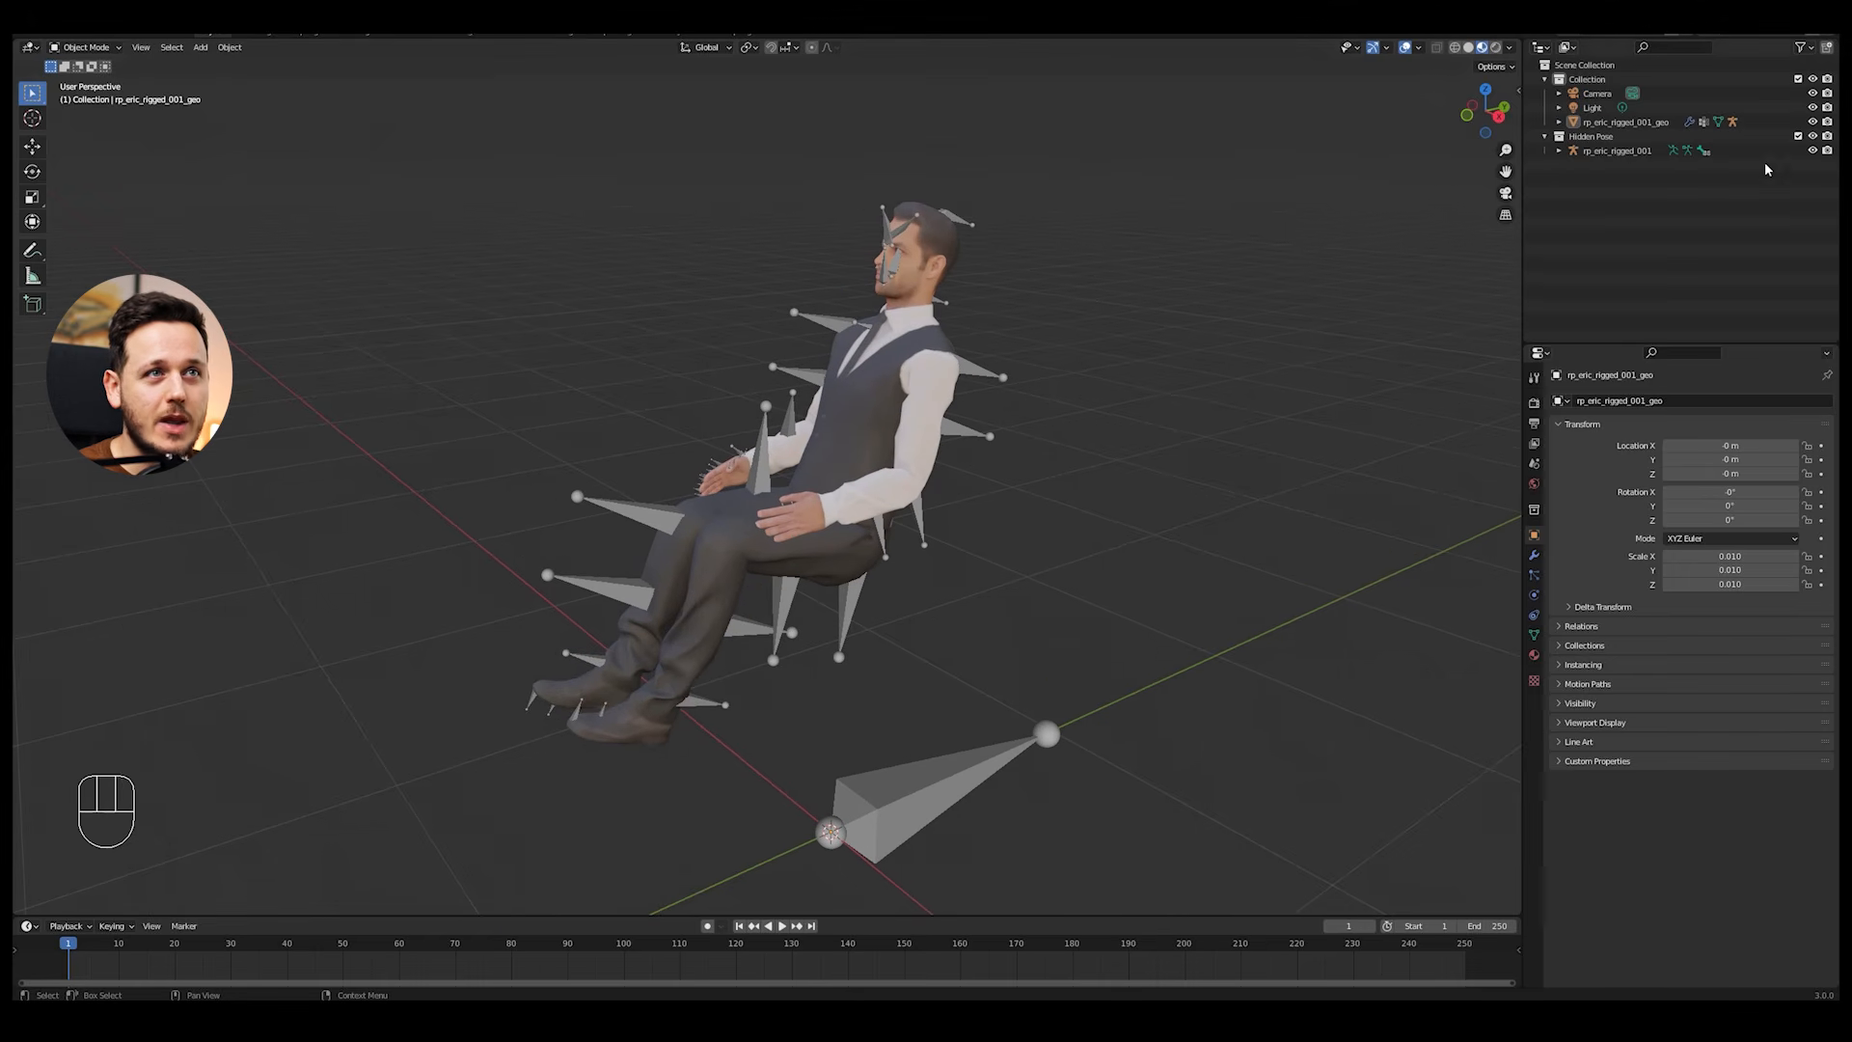
pyautogui.click(1797, 136)
pyautogui.scroll(-2, 854, 386)
pyautogui.moveTo(854, 386); pyautogui.dragTo(904, 385, button='middle')
pyautogui.click(905, 396)
pyautogui.press('g')
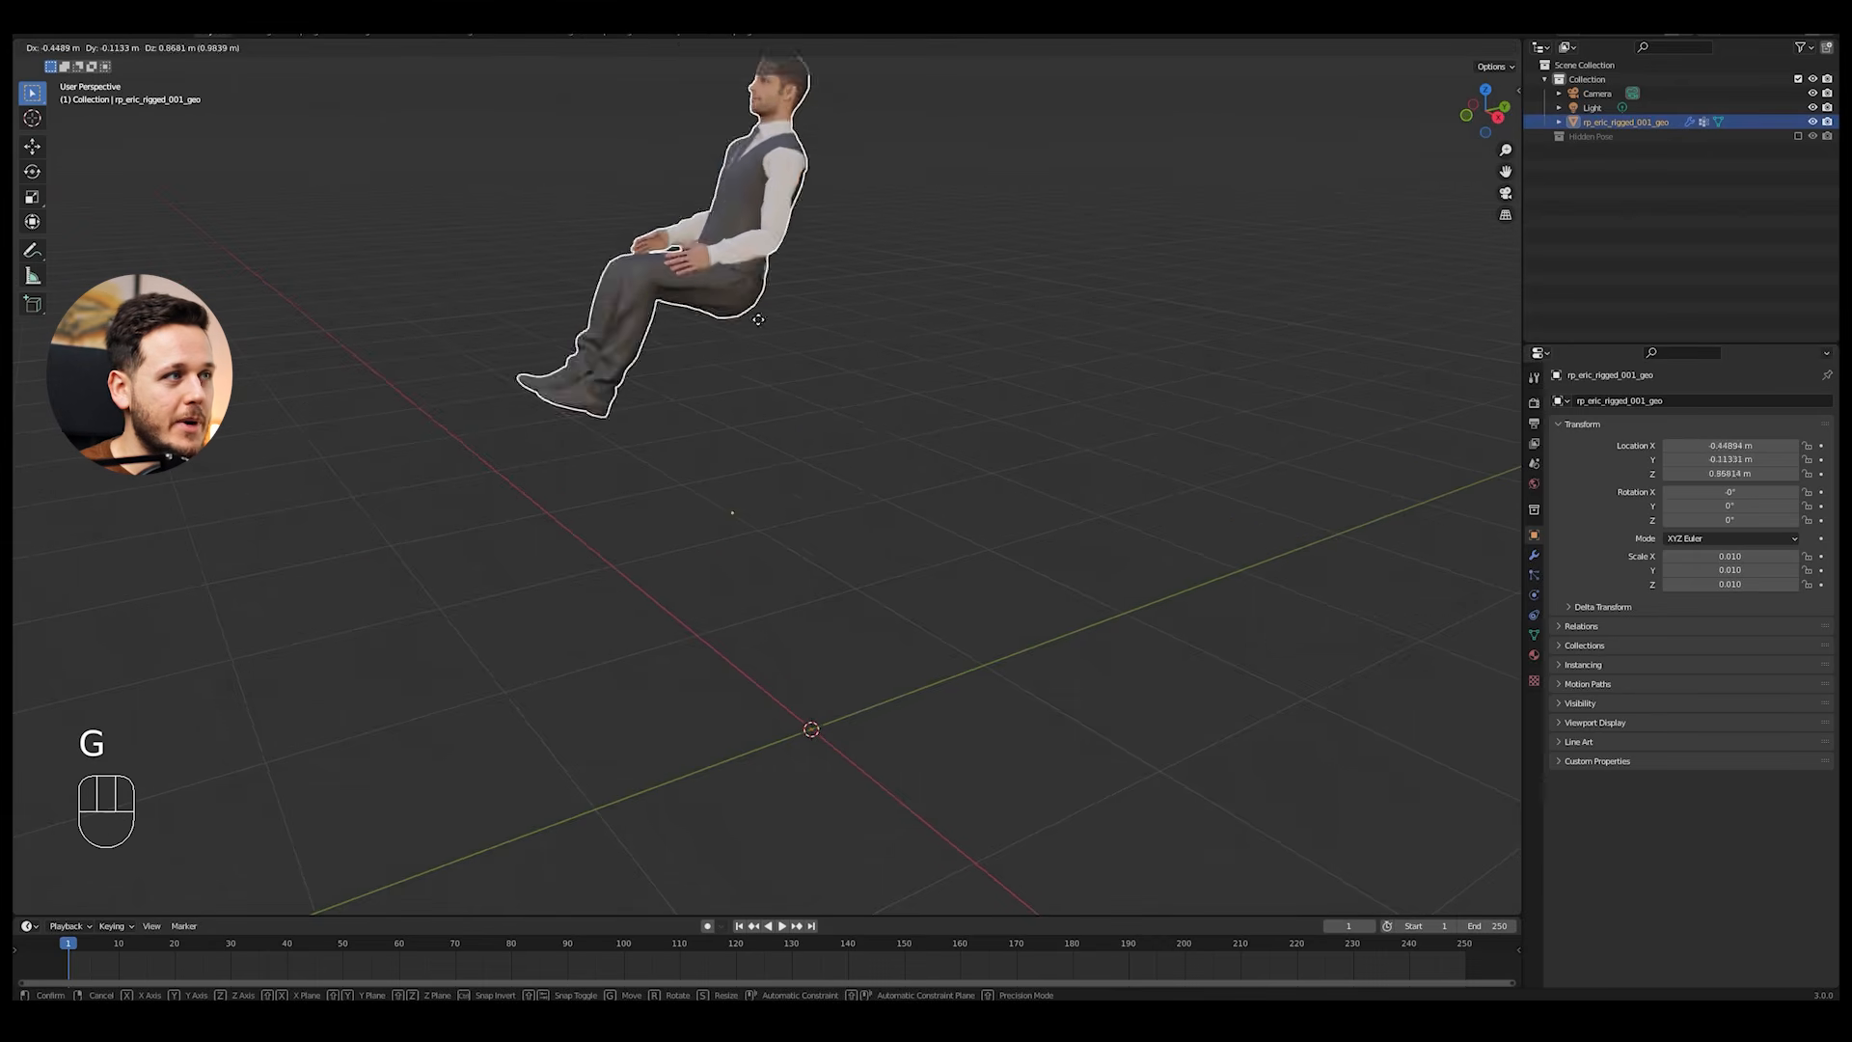
pyautogui.rightClick(1218, 439)
# Step: Pose the duplicate rp_carla_rigged_001.001 figure as seated by rotating its upper leg and other bones, including about the X and Z axes
pyautogui.moveTo(816, 440); pyautogui.dragTo(963, 421, button='middle')
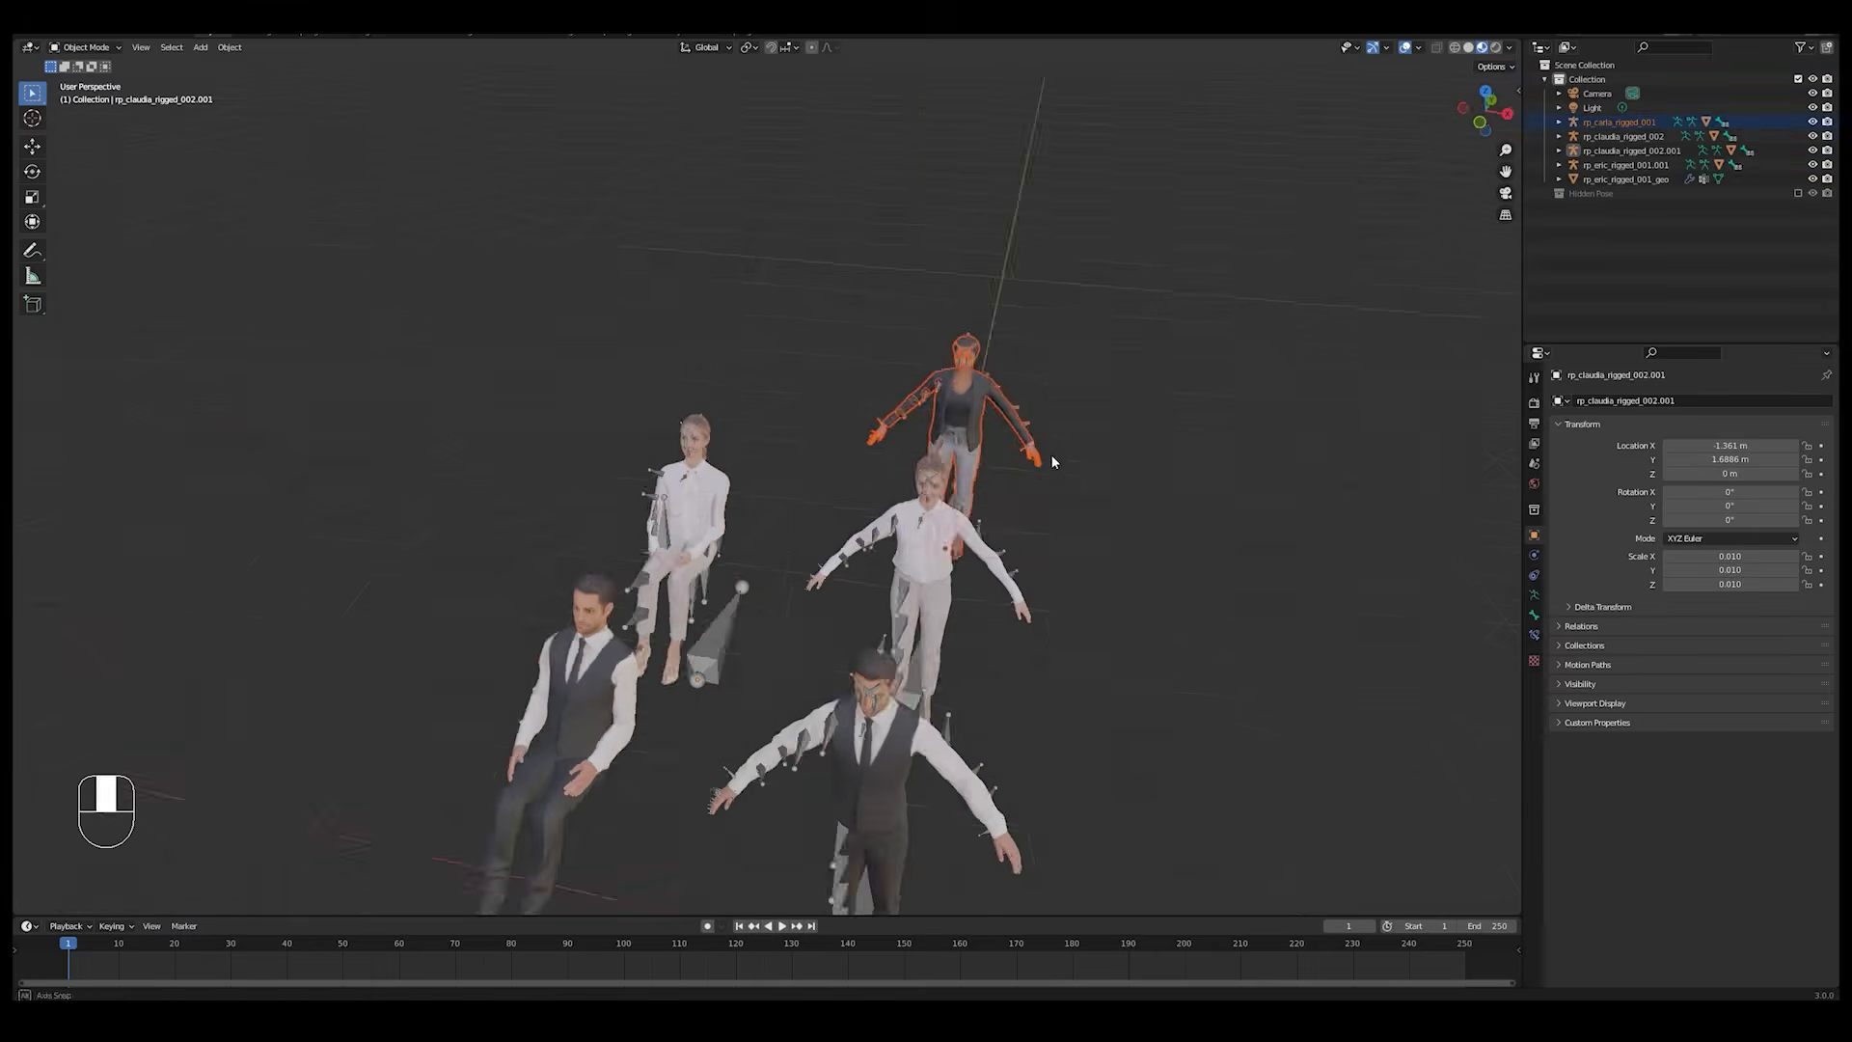
pyautogui.press('KP_Decimal')
pyautogui.press('r')
pyautogui.press('x')
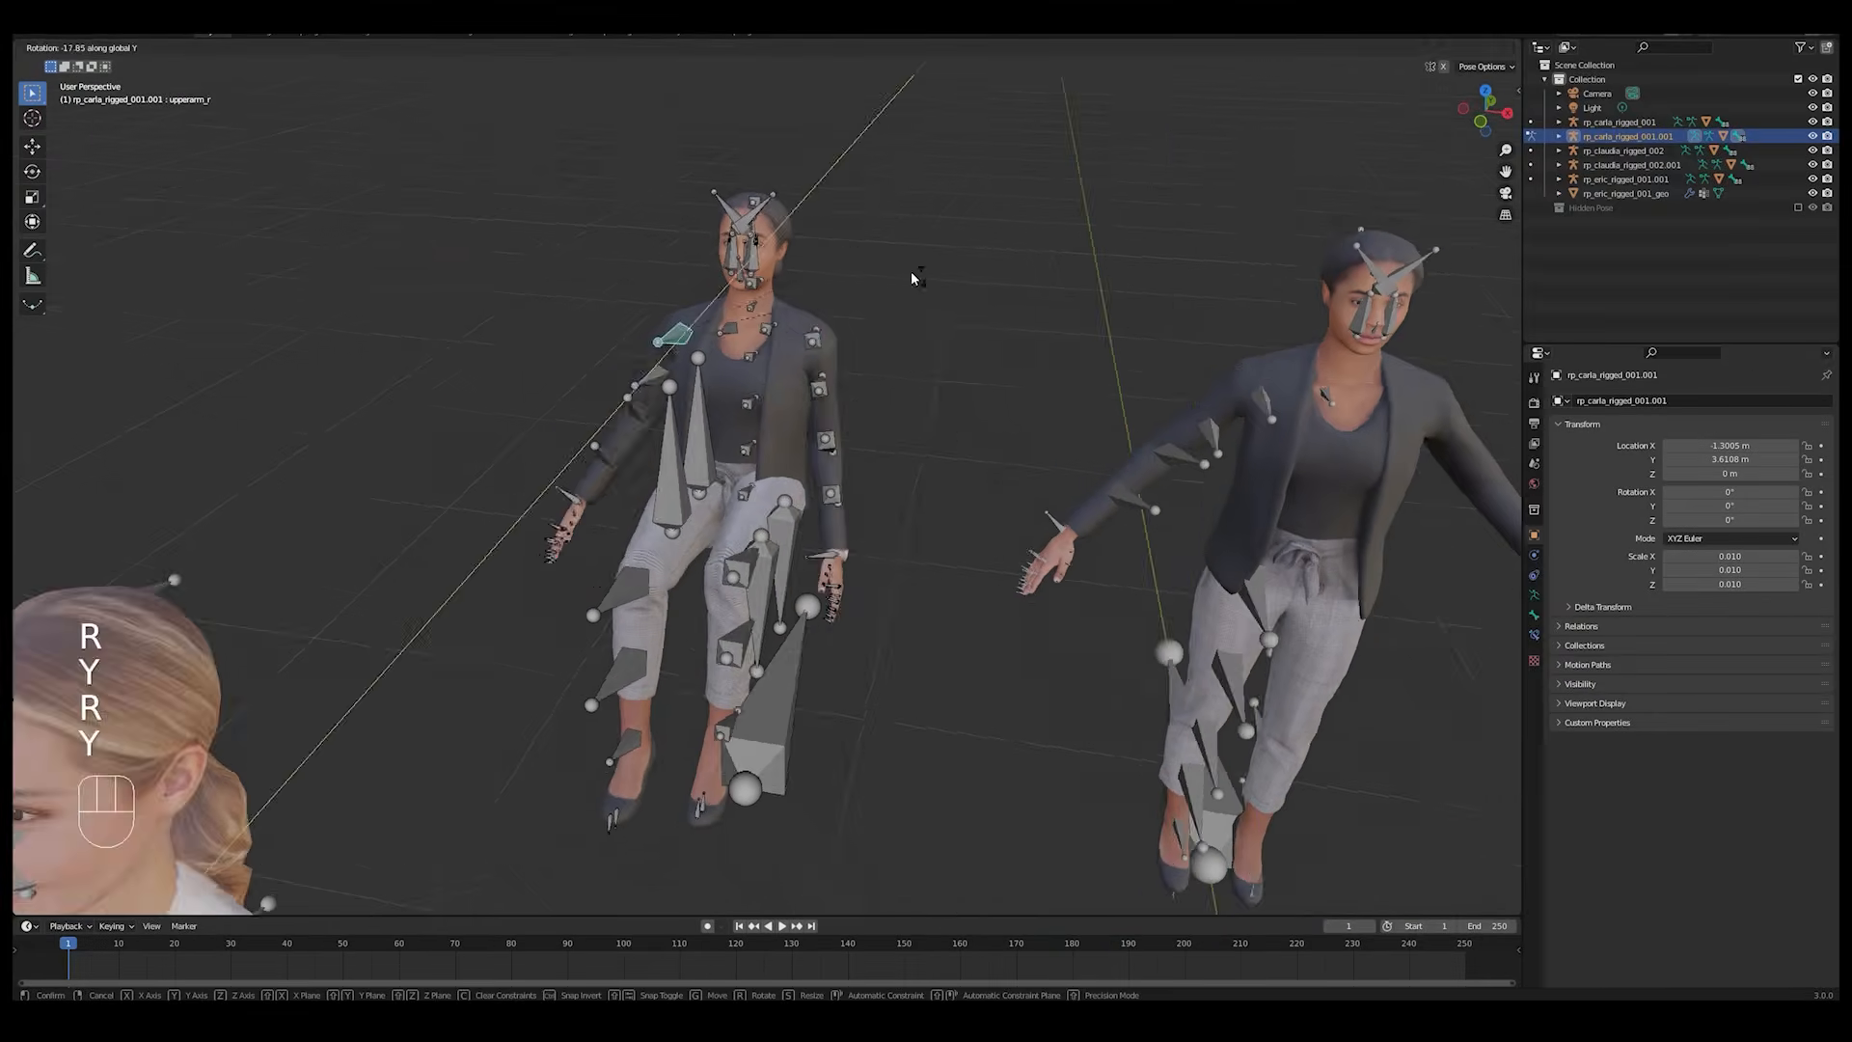
pyautogui.press('r')
pyautogui.press('r')
pyautogui.press('z')
pyautogui.press('r')
pyautogui.press('x')
pyautogui.press('r')
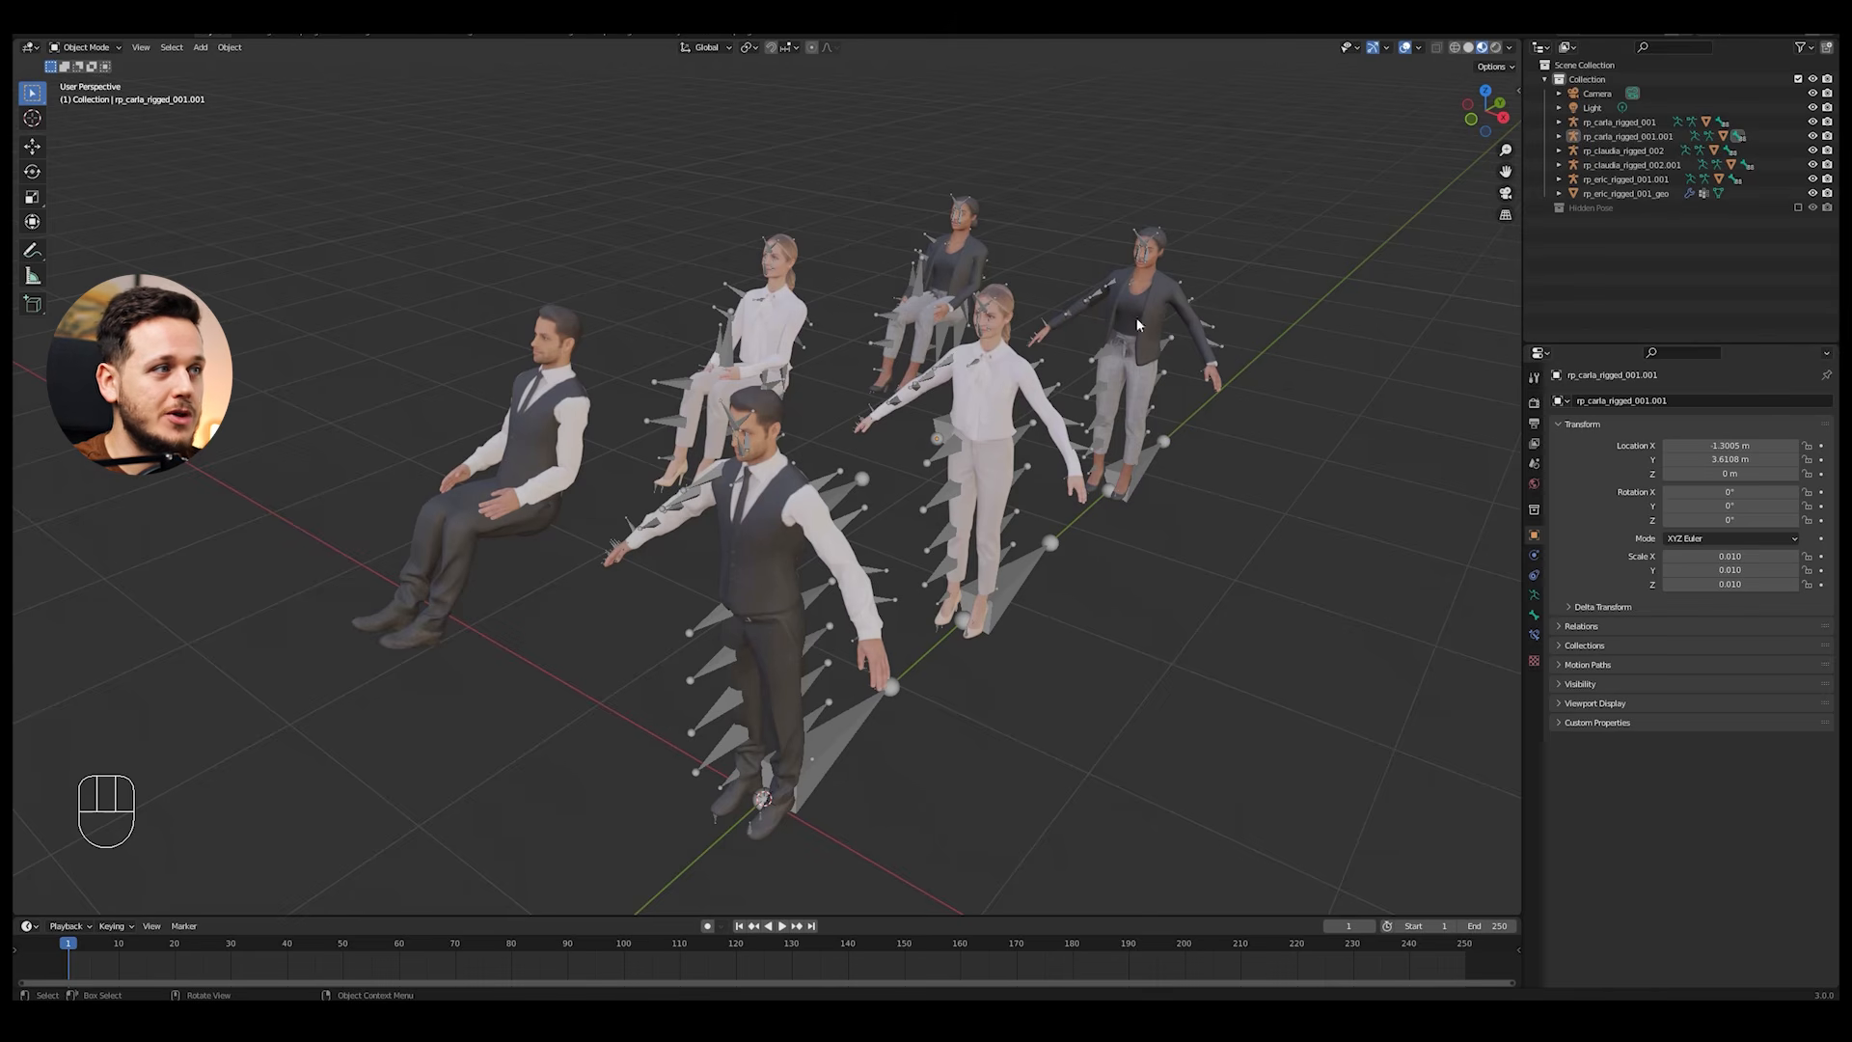
pyautogui.moveTo(880, 446); pyautogui.dragTo(928, 426, button='middle')
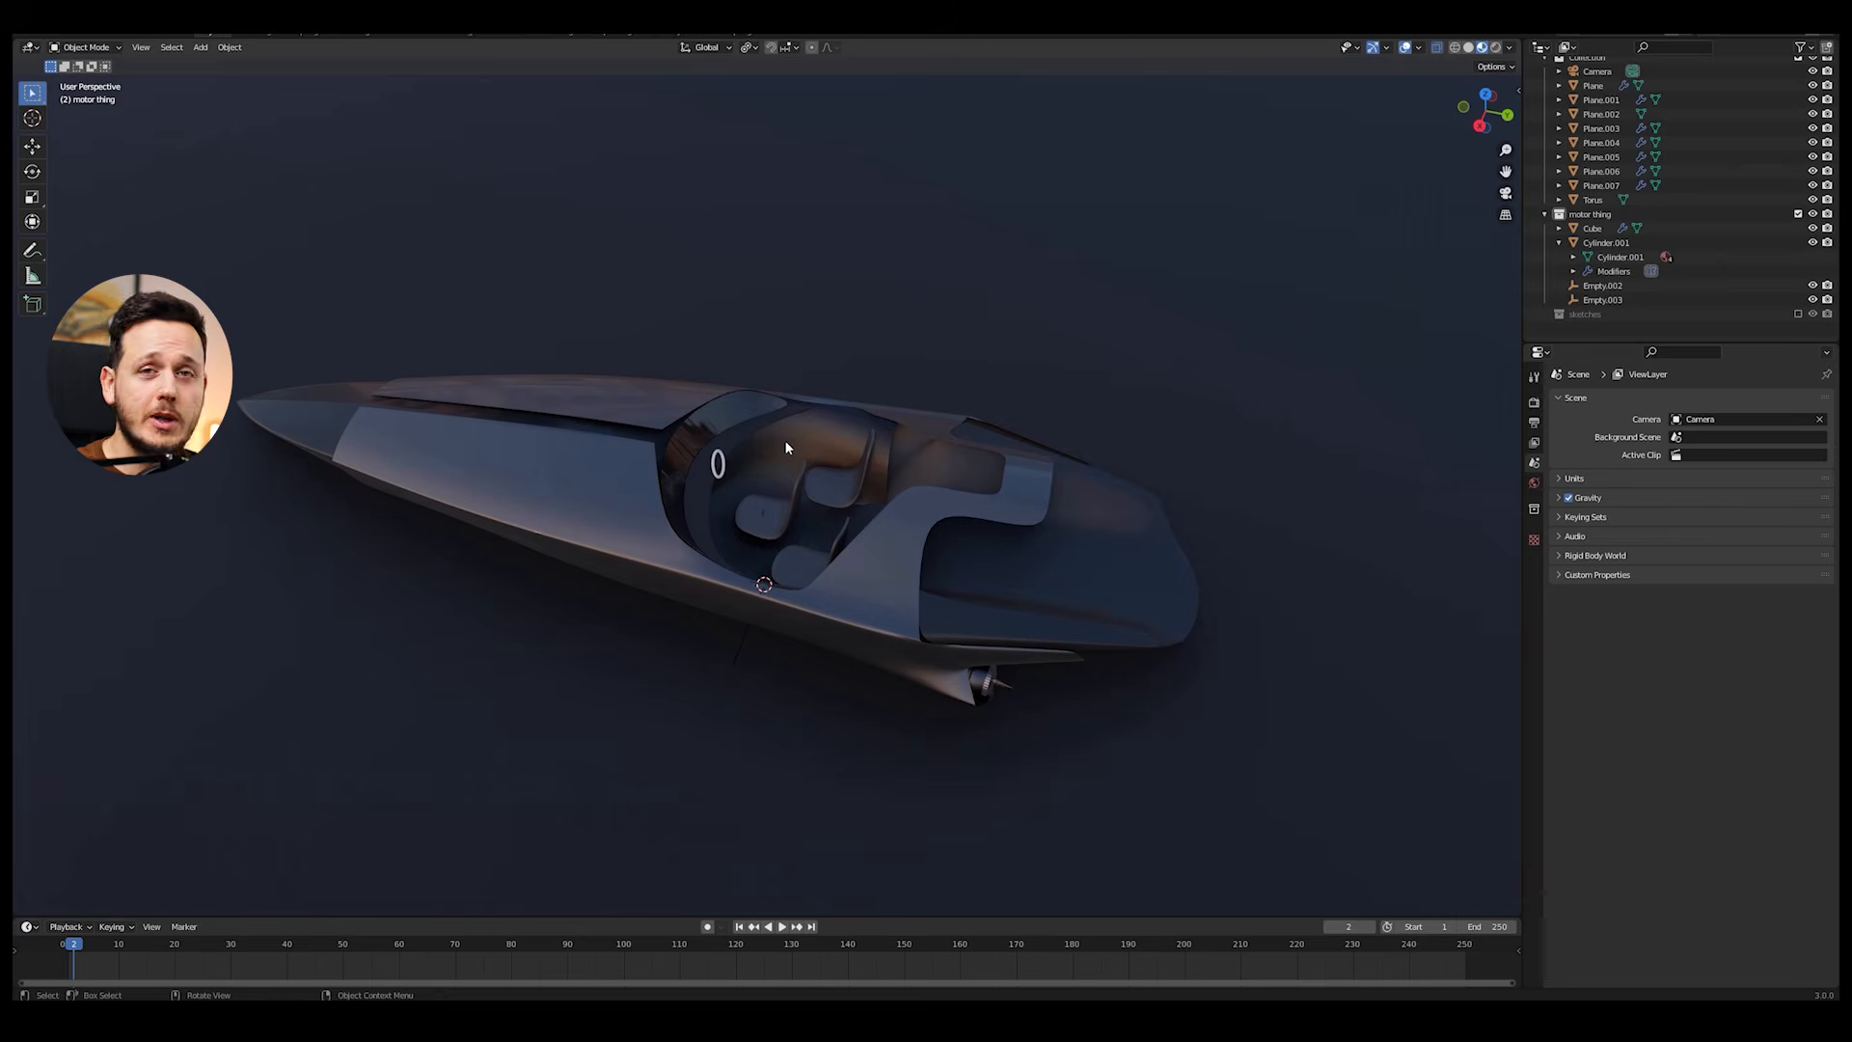
pyautogui.moveTo(777, 460)
pyautogui.mouseDown(button='middle')
pyautogui.moveTo(849, 446)
pyautogui.moveTo(886, 386)
pyautogui.moveTo(830, 403)
pyautogui.moveTo(789, 473)
pyautogui.moveTo(763, 452)
pyautogui.moveTo(732, 506)
pyautogui.moveTo(744, 437)
pyautogui.moveTo(803, 440)
pyautogui.mouseUp(button='middle')
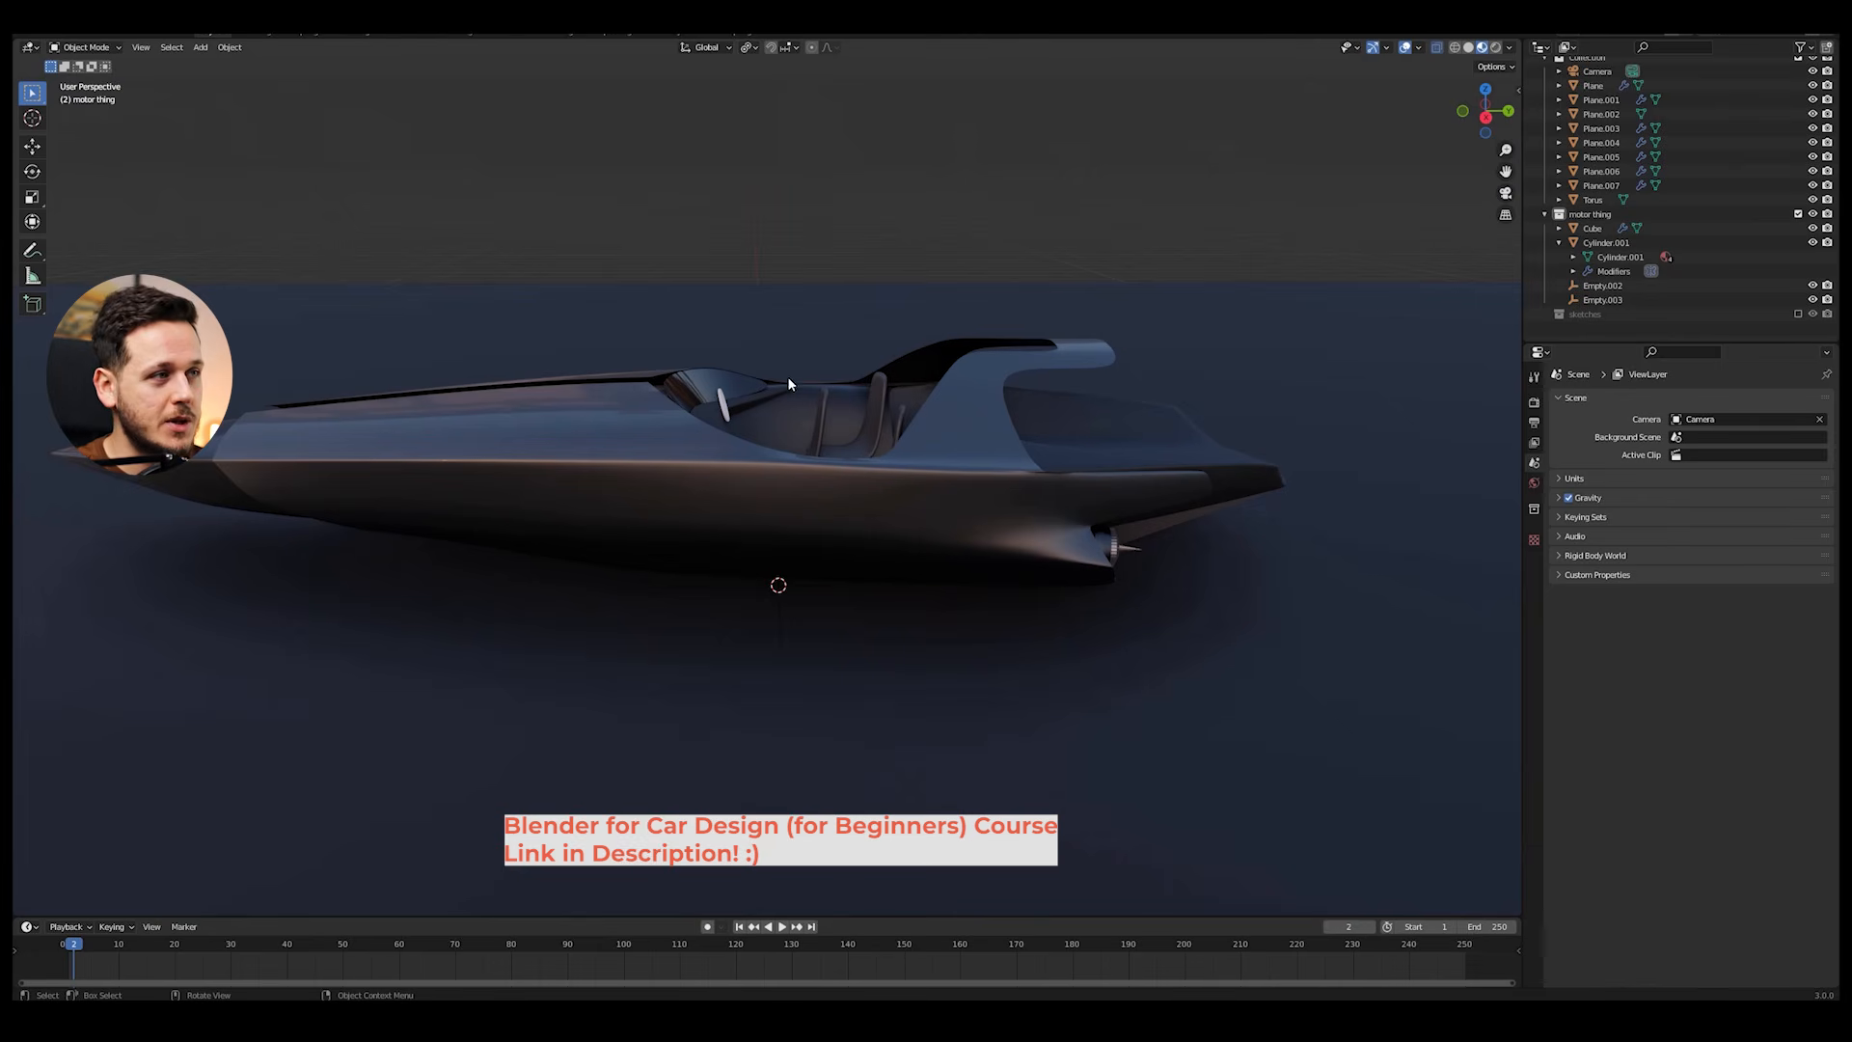
pyautogui.moveTo(789, 383); pyautogui.dragTo(812, 442, button='middle')
pyautogui.moveTo(784, 347); pyautogui.dragTo(764, 465, button='middle')
pyautogui.moveTo(914, 477); pyautogui.dragTo(828, 448, button='middle')
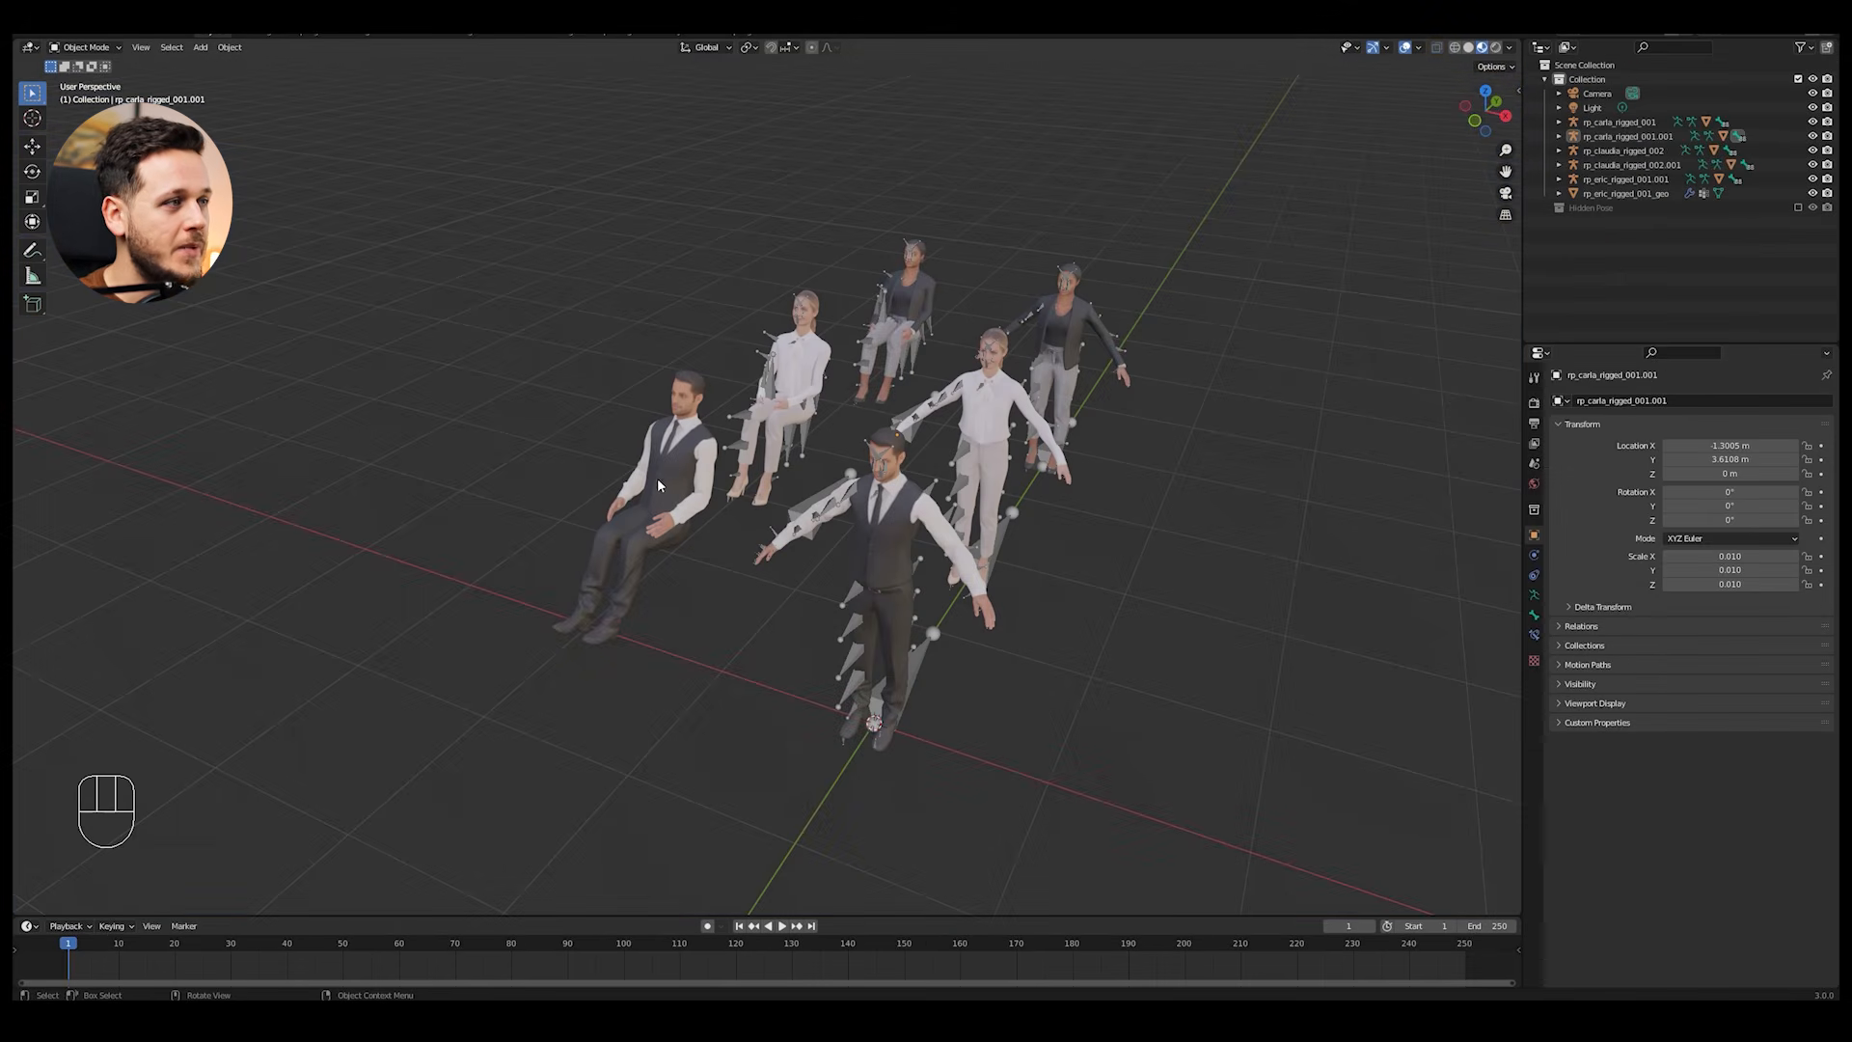
# Step: Copy the seated male figure's body mesh and paste it into the boat scene
pyautogui.click(687, 472)
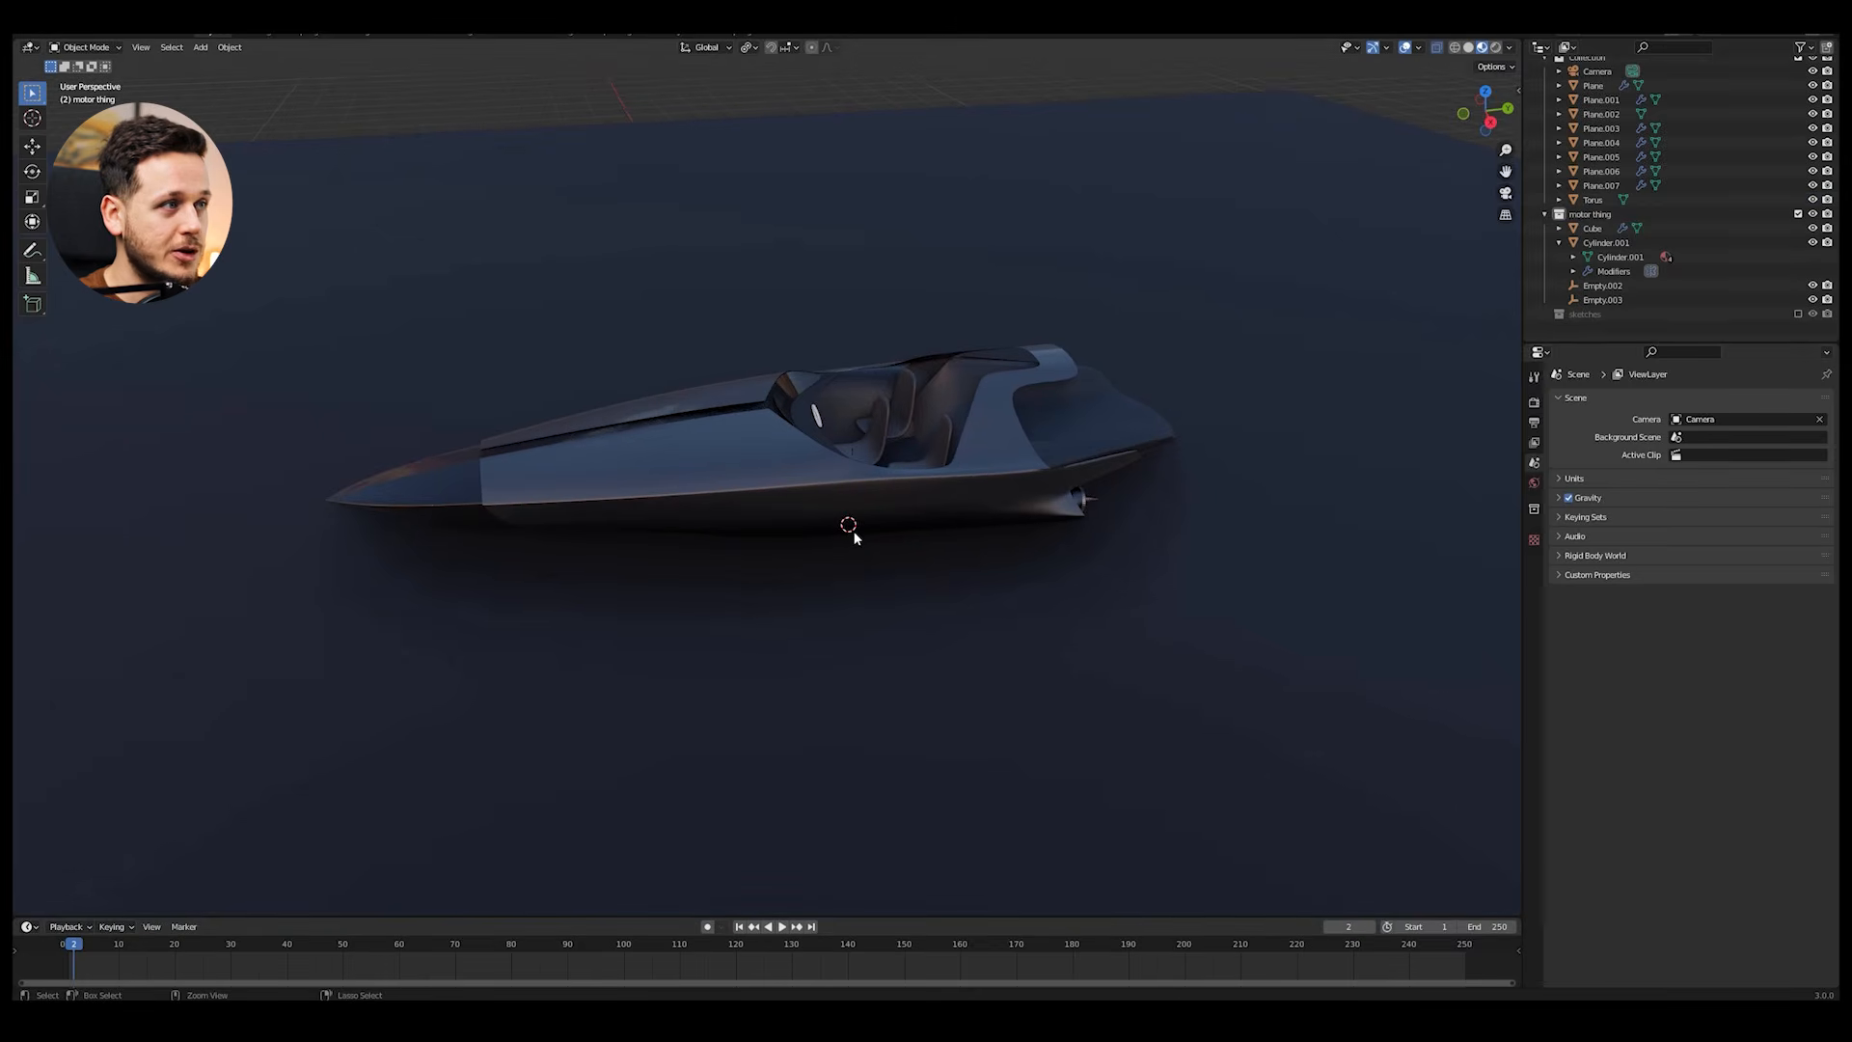
pyautogui.hotkey('ctrl', 'v')
pyautogui.scroll(5, 860, 347)
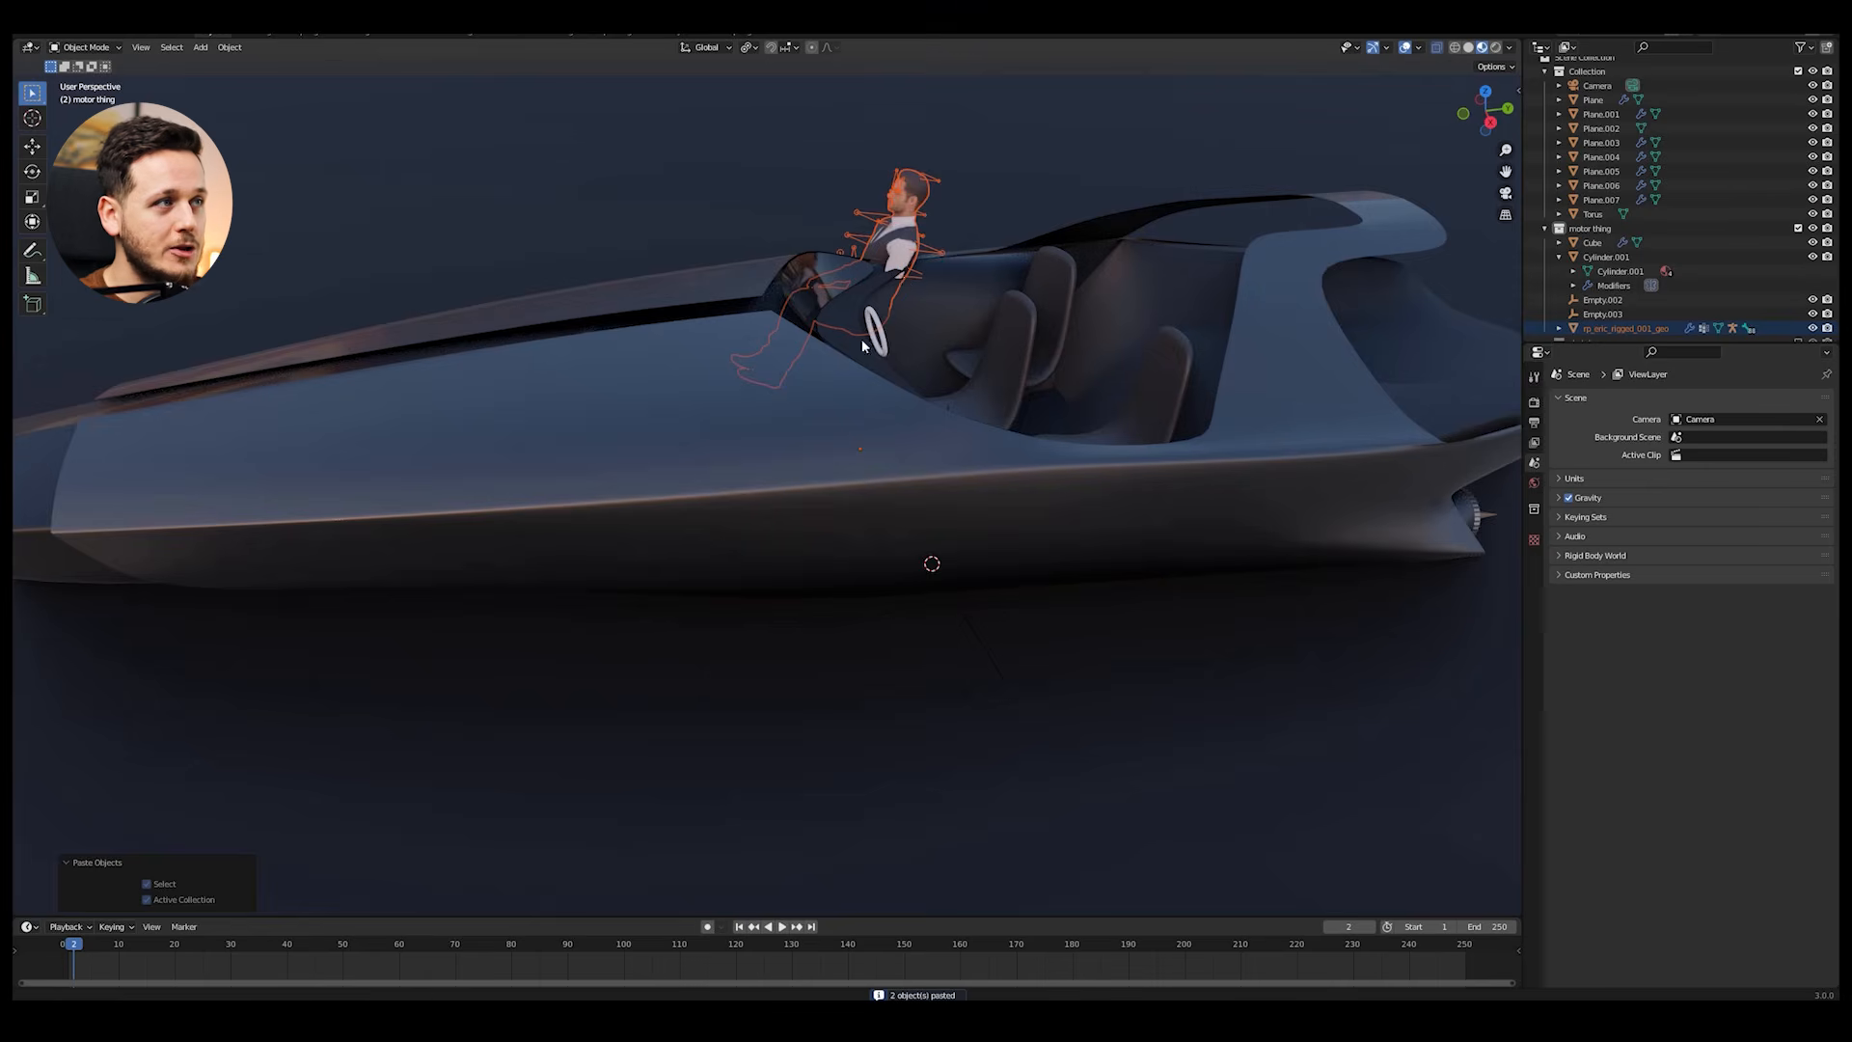
# Step: Move the pasted manikin into the seat behind the boat's steering wheel
pyautogui.moveTo(818, 400); pyautogui.dragTo(1008, 399, button='middle')
pyautogui.press('g')
pyautogui.press('x')
pyautogui.click(1216, 409)
pyautogui.moveTo(1214, 411); pyautogui.dragTo(915, 386, button='middle')
# Step: Isolate the manikin, the driver's seat and the steering wheel by hiding all other objects
pyautogui.keyDown('shift'); pyautogui.click(901, 530); pyautogui.keyUp('shift')
pyautogui.keyDown('shift'); pyautogui.click(741, 539); pyautogui.keyUp('shift')
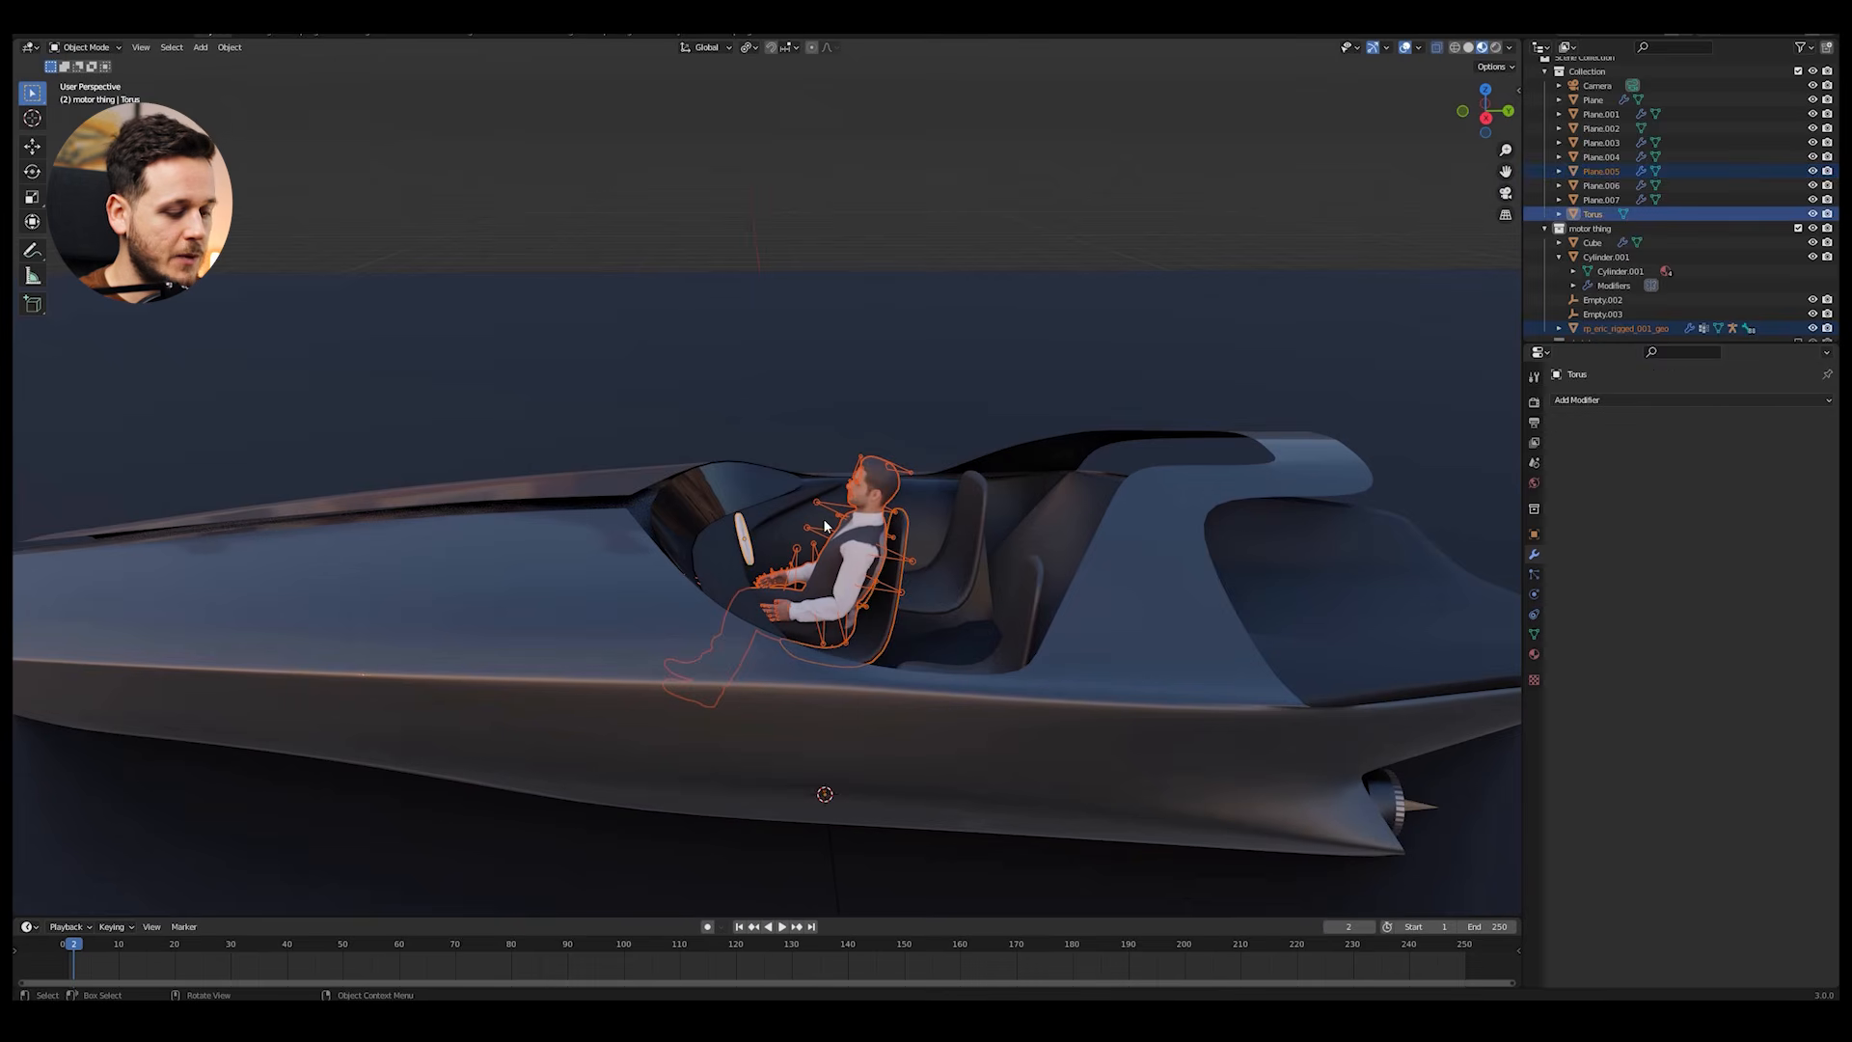
pyautogui.hotkey('shift', 'h')
pyautogui.scroll(2, 824, 519)
pyautogui.hotkey('alt', 'a')
# Step: Move the manikin with its armature about 0.03 m along Y and slightly along Z to fit the seat
pyautogui.moveTo(927, 558); pyautogui.dragTo(889, 328, button='middle')
pyautogui.click(834, 371)
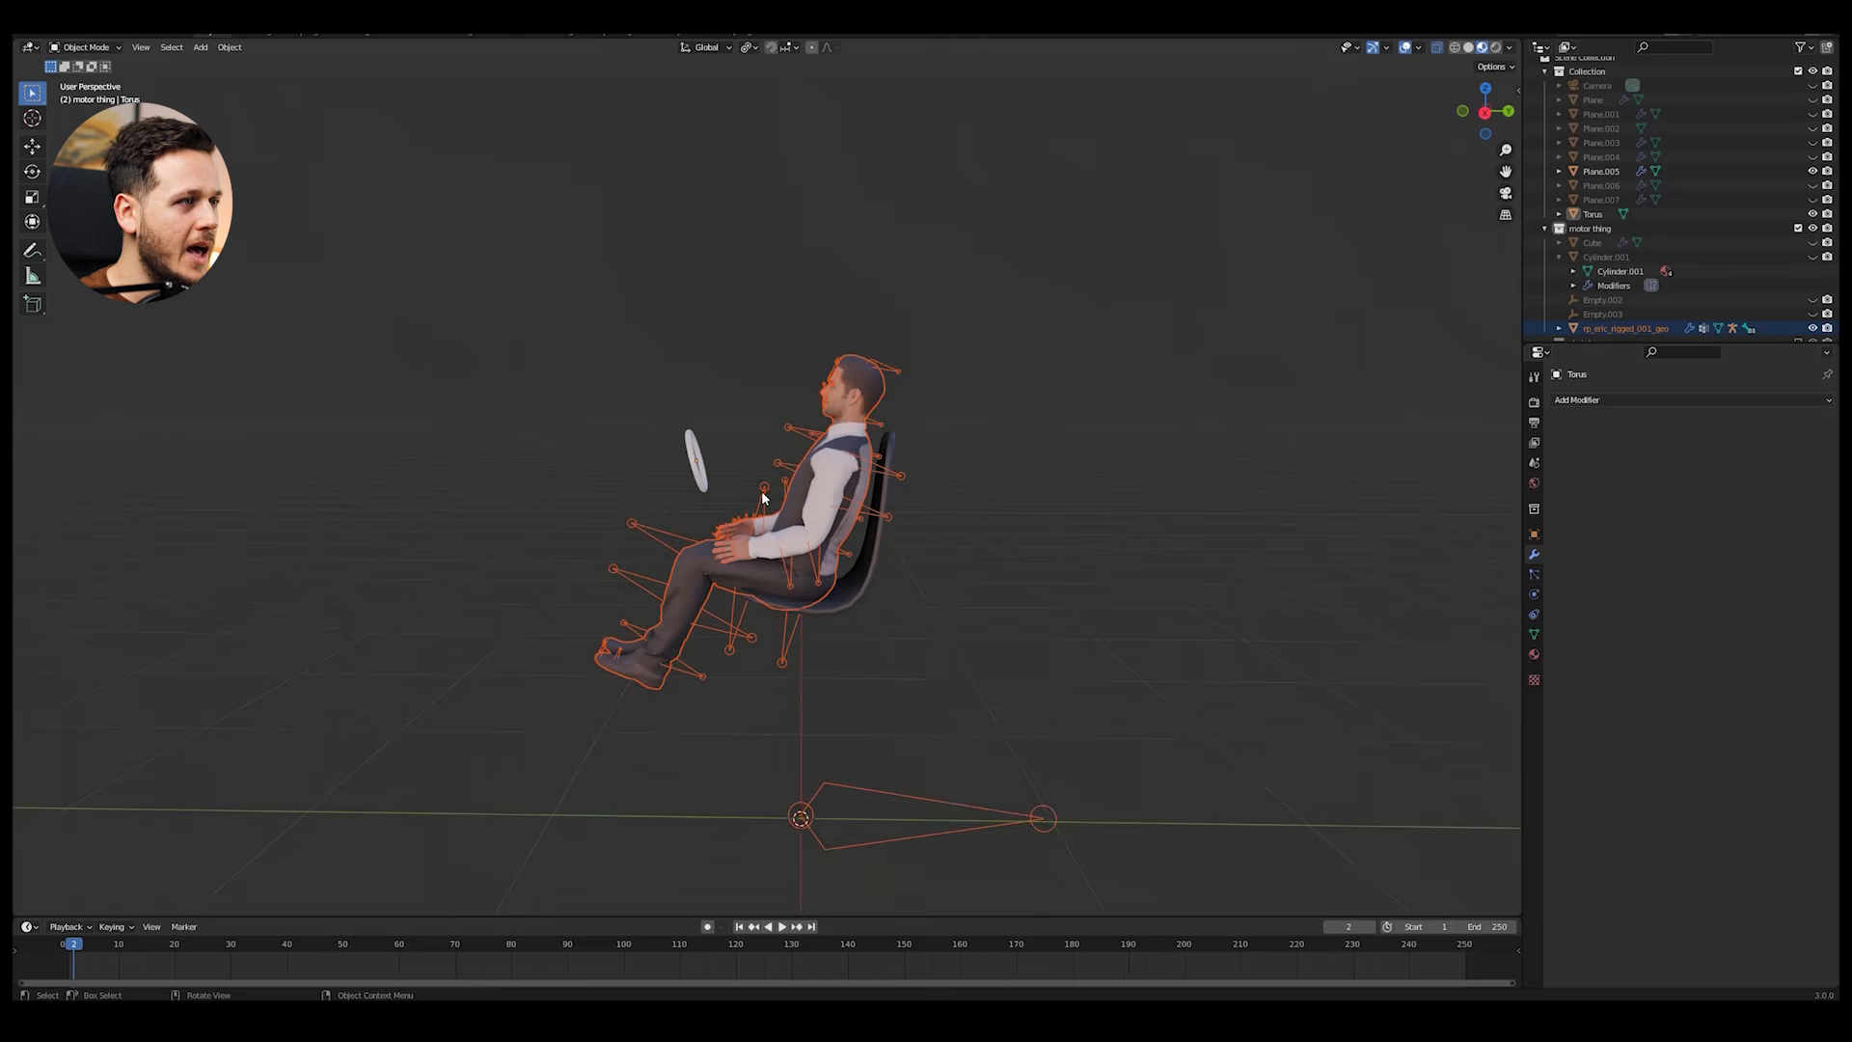
pyautogui.scroll(2, 762, 499)
pyautogui.moveTo(790, 518)
pyautogui.mouseDown(button='middle')
pyautogui.moveTo(834, 503)
pyautogui.moveTo(791, 505)
pyautogui.mouseUp(button='middle')
pyautogui.press('g')
pyautogui.press('y')
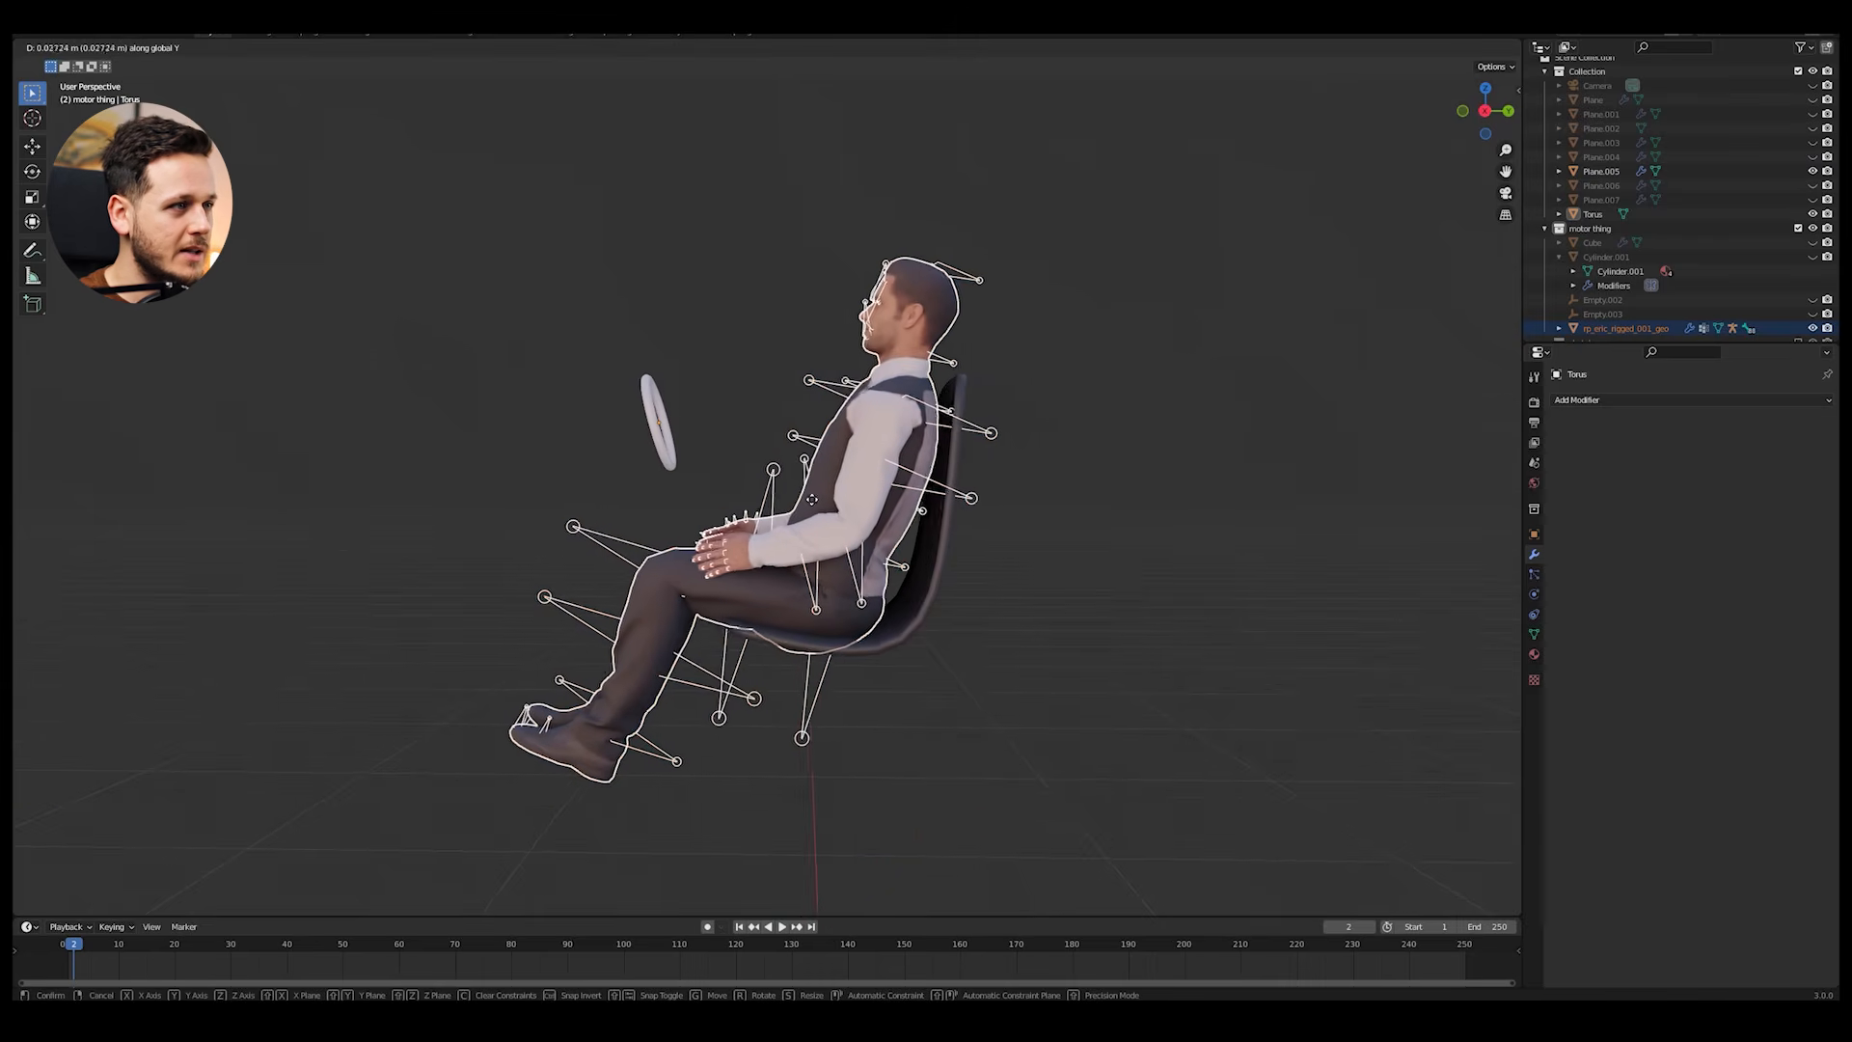
pyautogui.click(816, 499)
pyautogui.press('g')
pyautogui.press('z')
pyautogui.click(817, 494)
pyautogui.hotkey('alt', 'a')
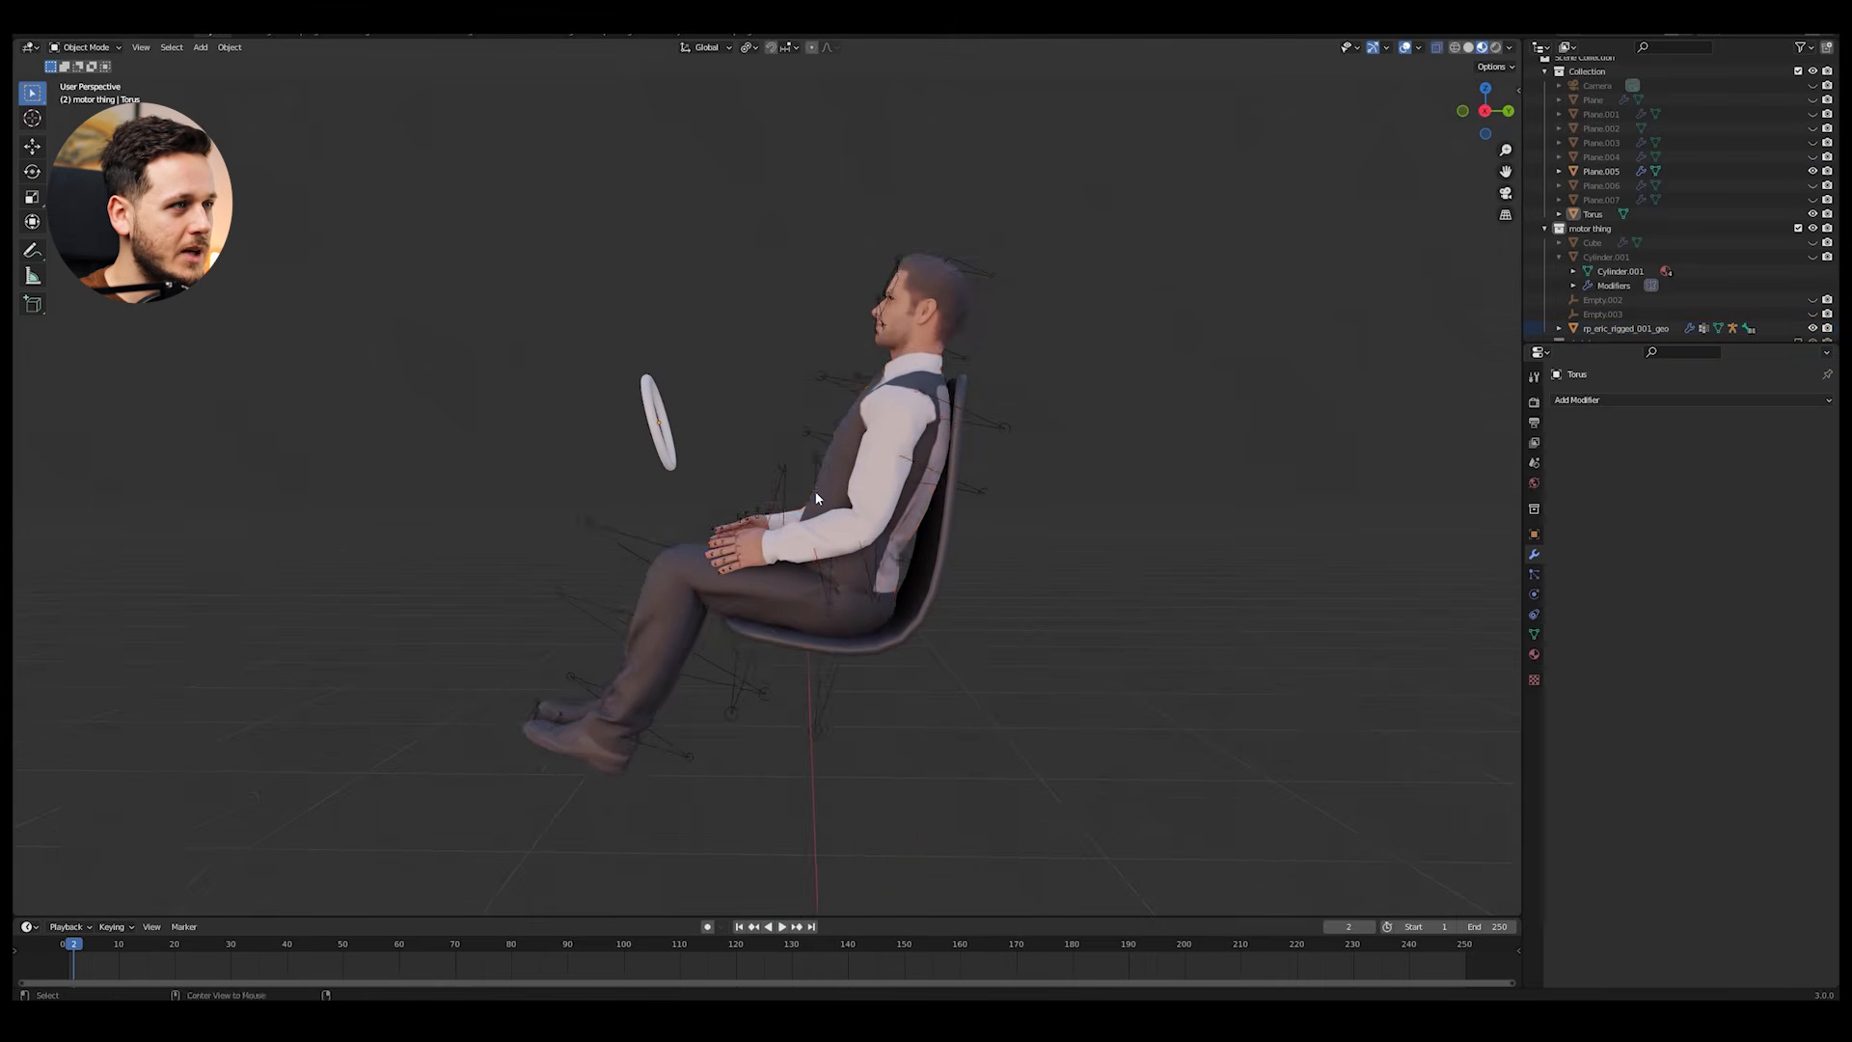
# Step: Put the manikin's armature in Pose Mode and rotate the left upper arm bone about X
pyautogui.moveTo(816, 499); pyautogui.dragTo(825, 543, button='middle')
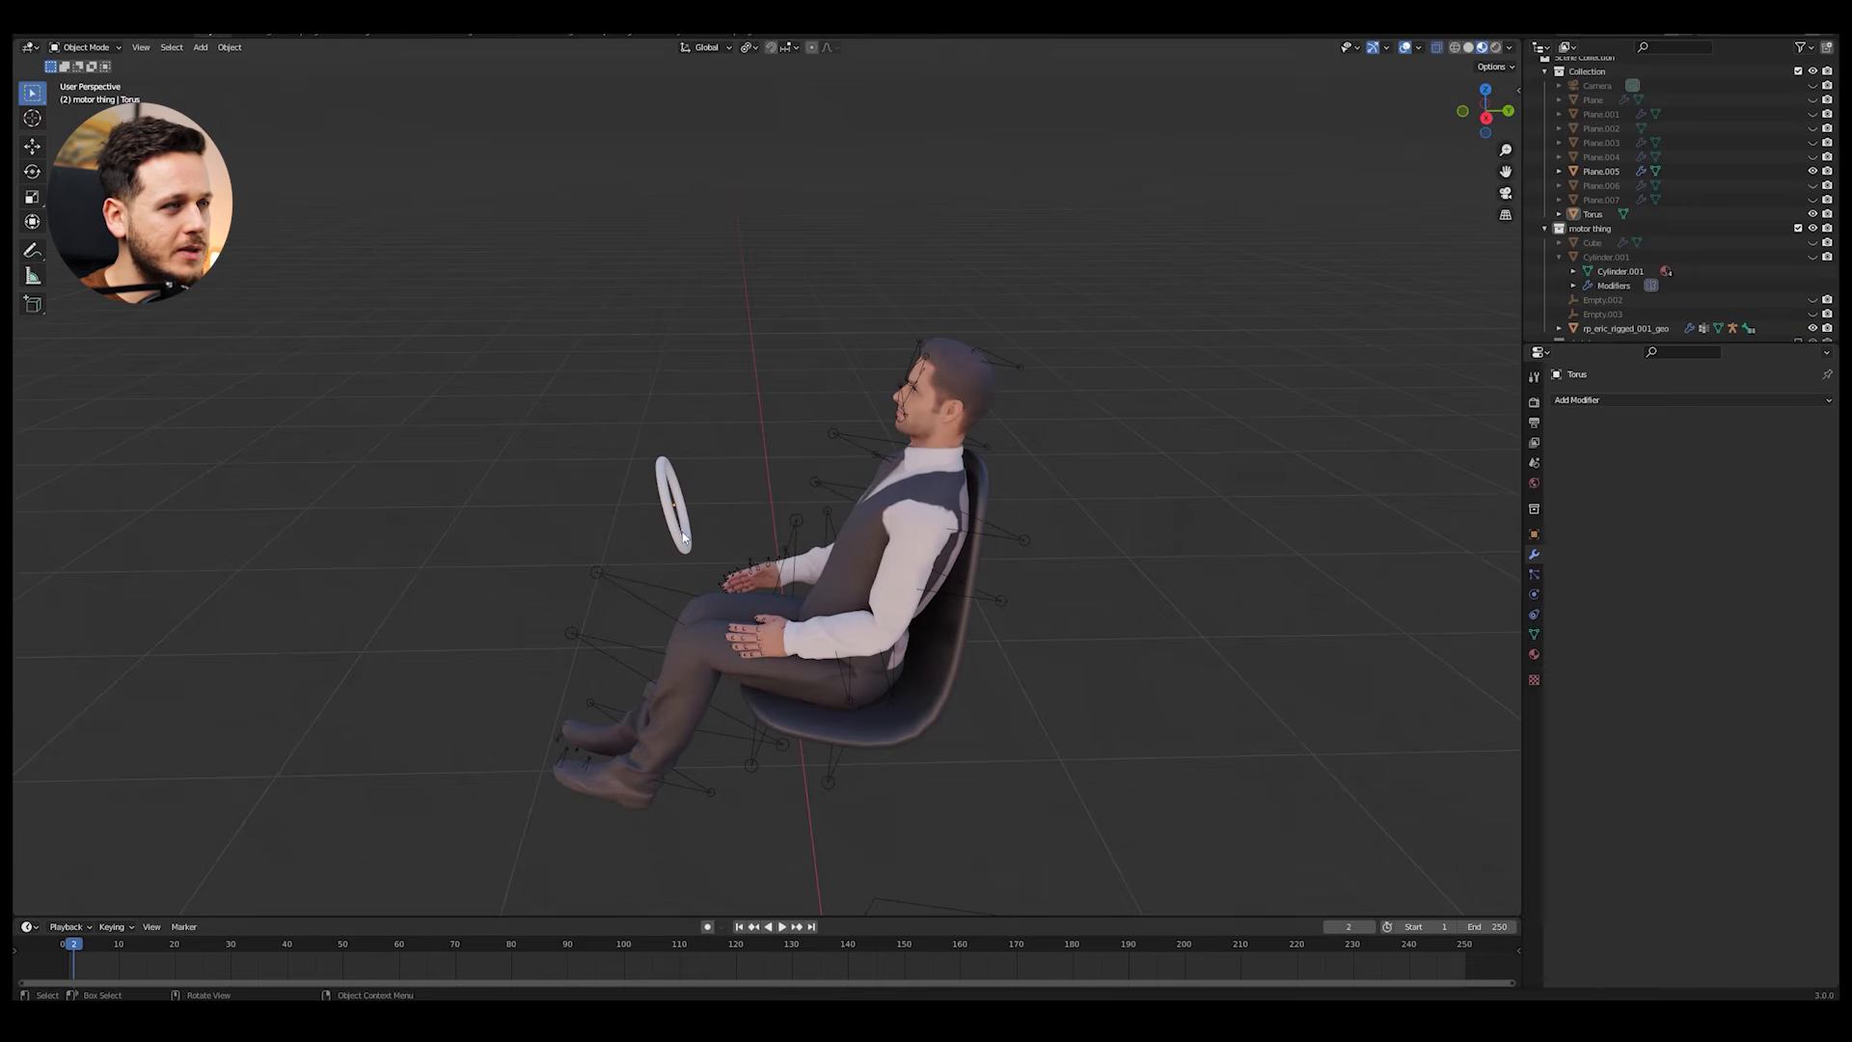
pyautogui.click(989, 597)
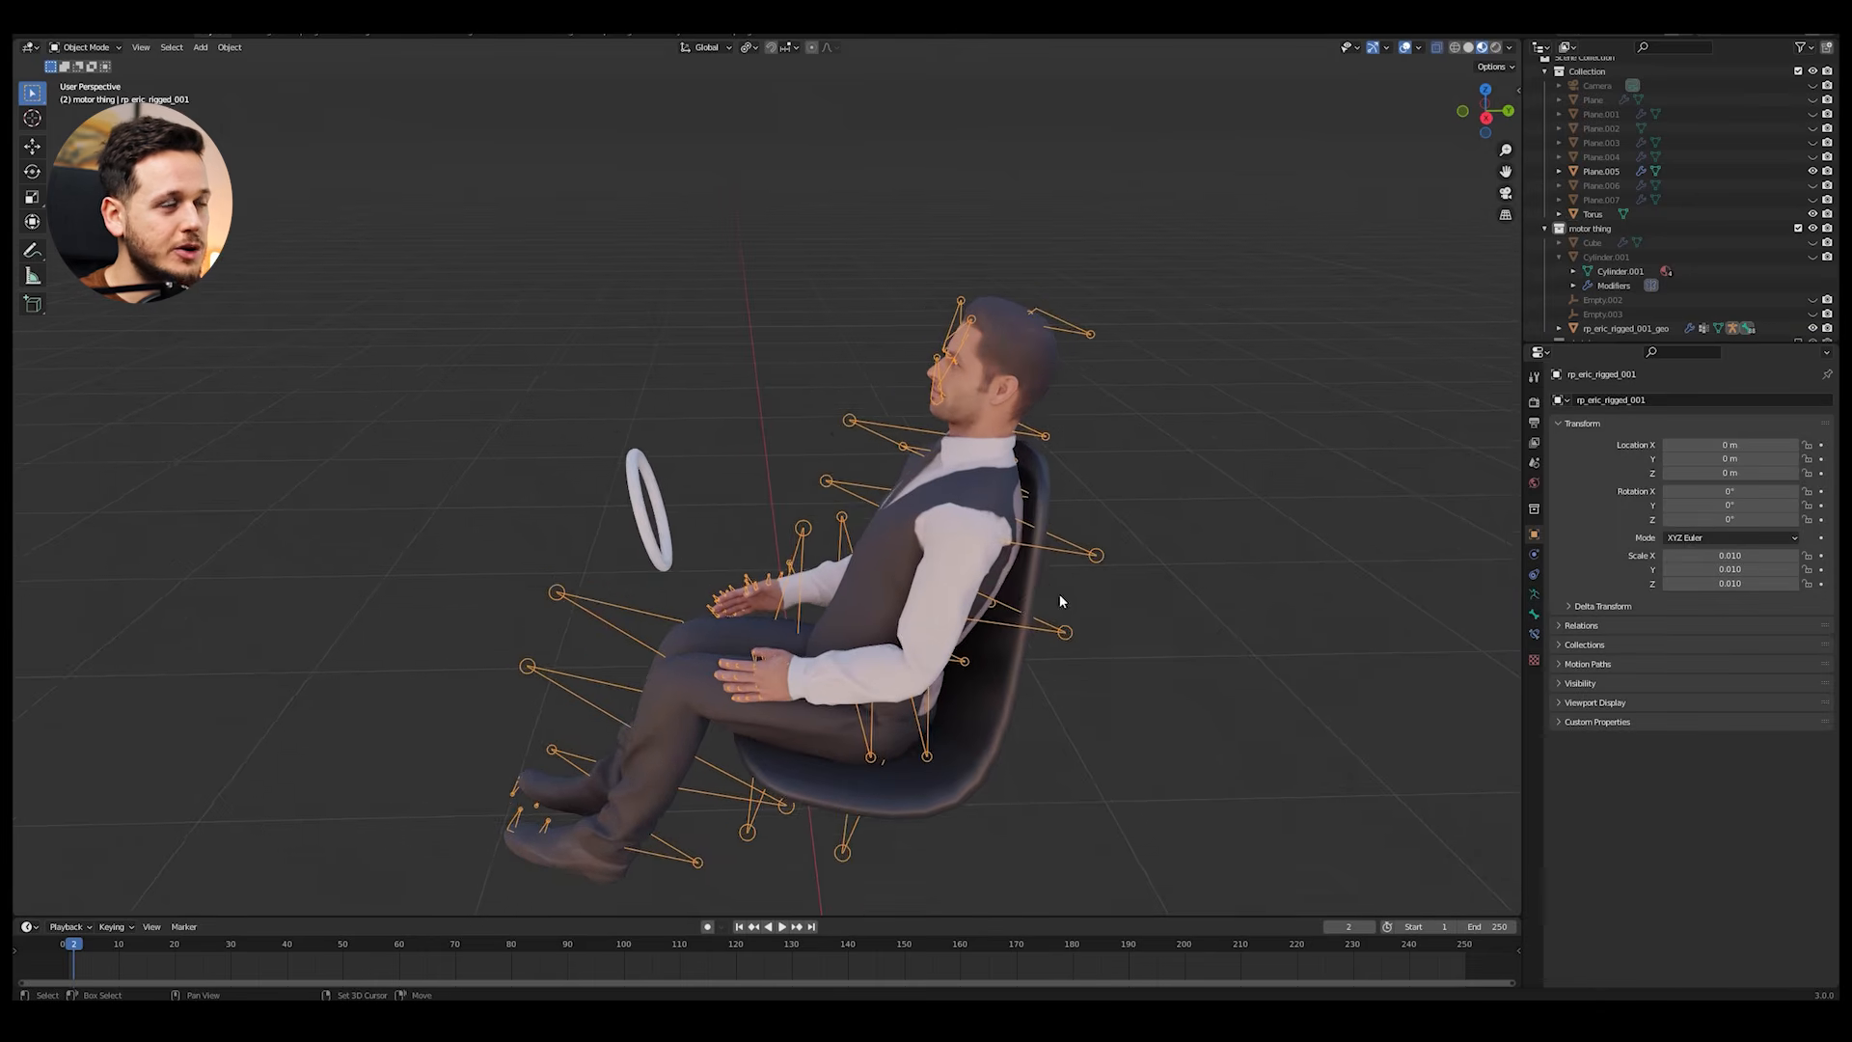
pyautogui.scroll(2, 1059, 593)
pyautogui.click(90, 96)
pyautogui.moveTo(1216, 526); pyautogui.dragTo(1162, 502, button='middle')
pyautogui.press('g')
pyautogui.press('r')
pyautogui.press('x')
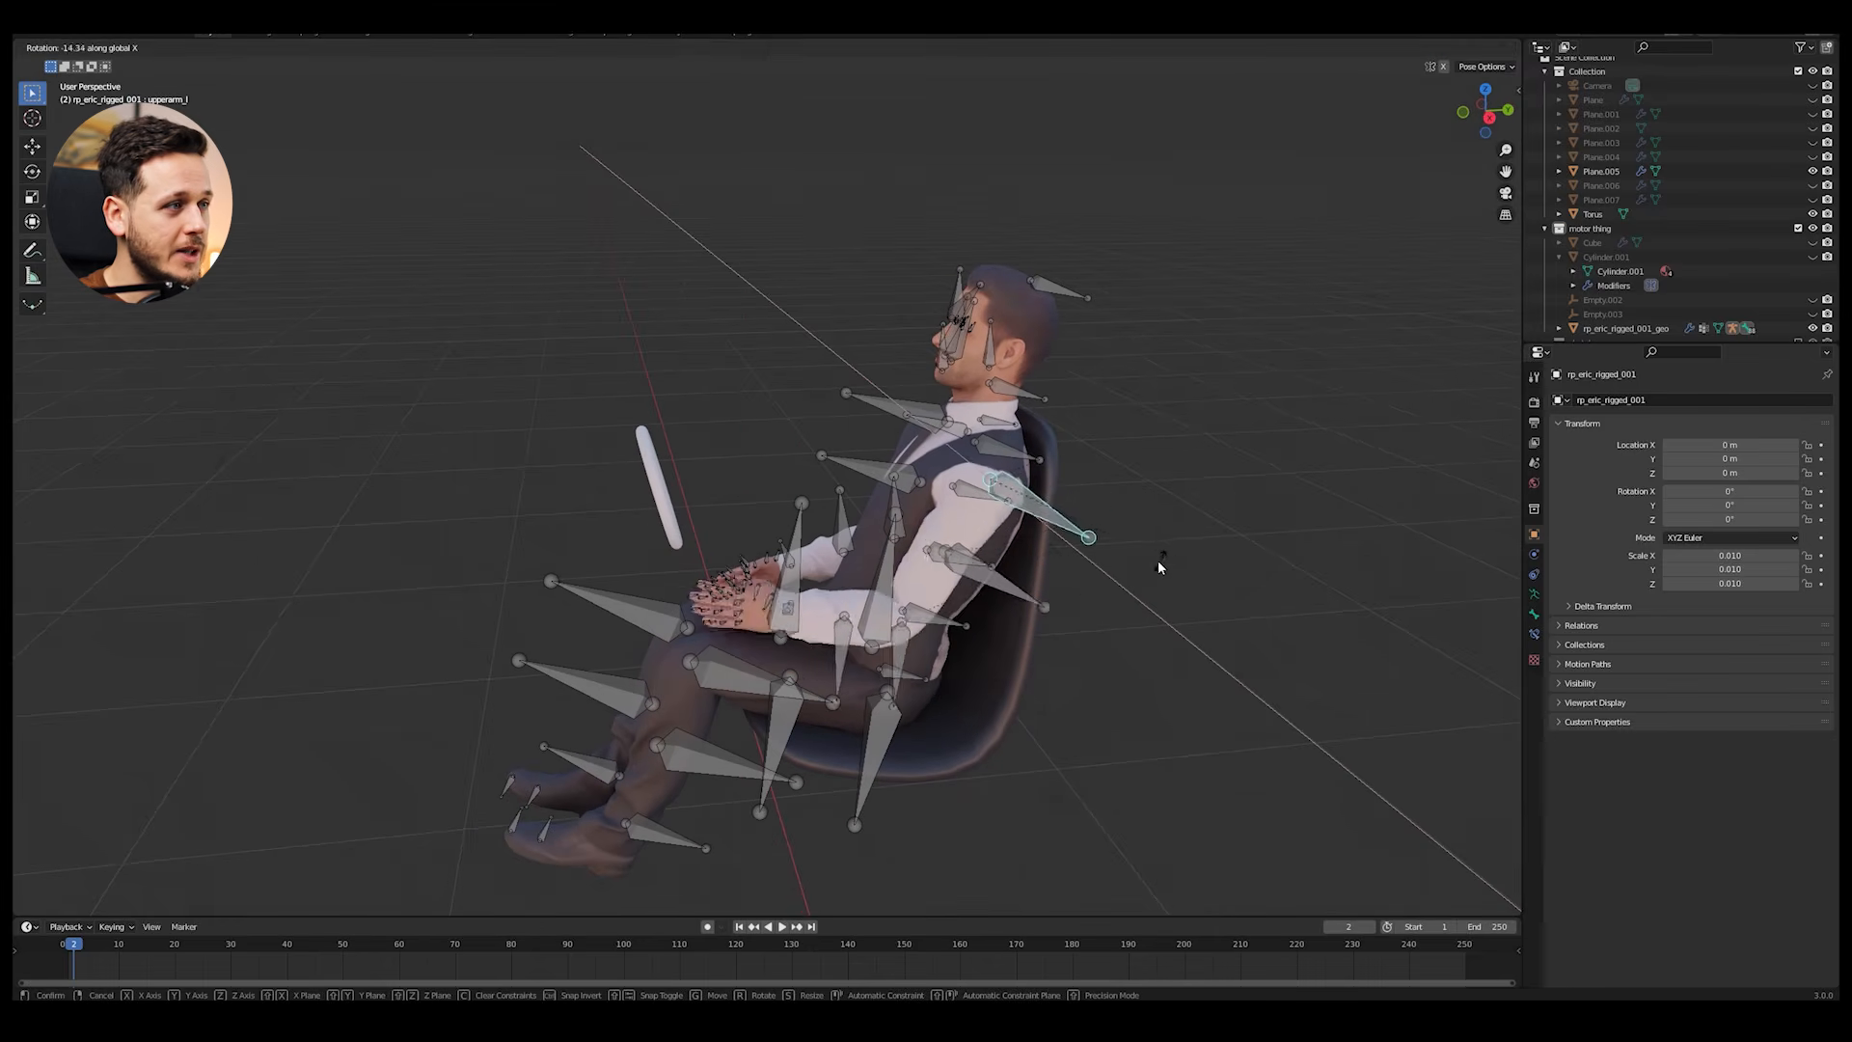
pyautogui.click(1083, 579)
# Step: Rotate the left lower arm bone about 11° around X and adjust it around Z to bring the left hand to the steering wheel
pyautogui.moveTo(1083, 579); pyautogui.dragTo(1010, 628, button='middle')
pyautogui.click(1010, 622)
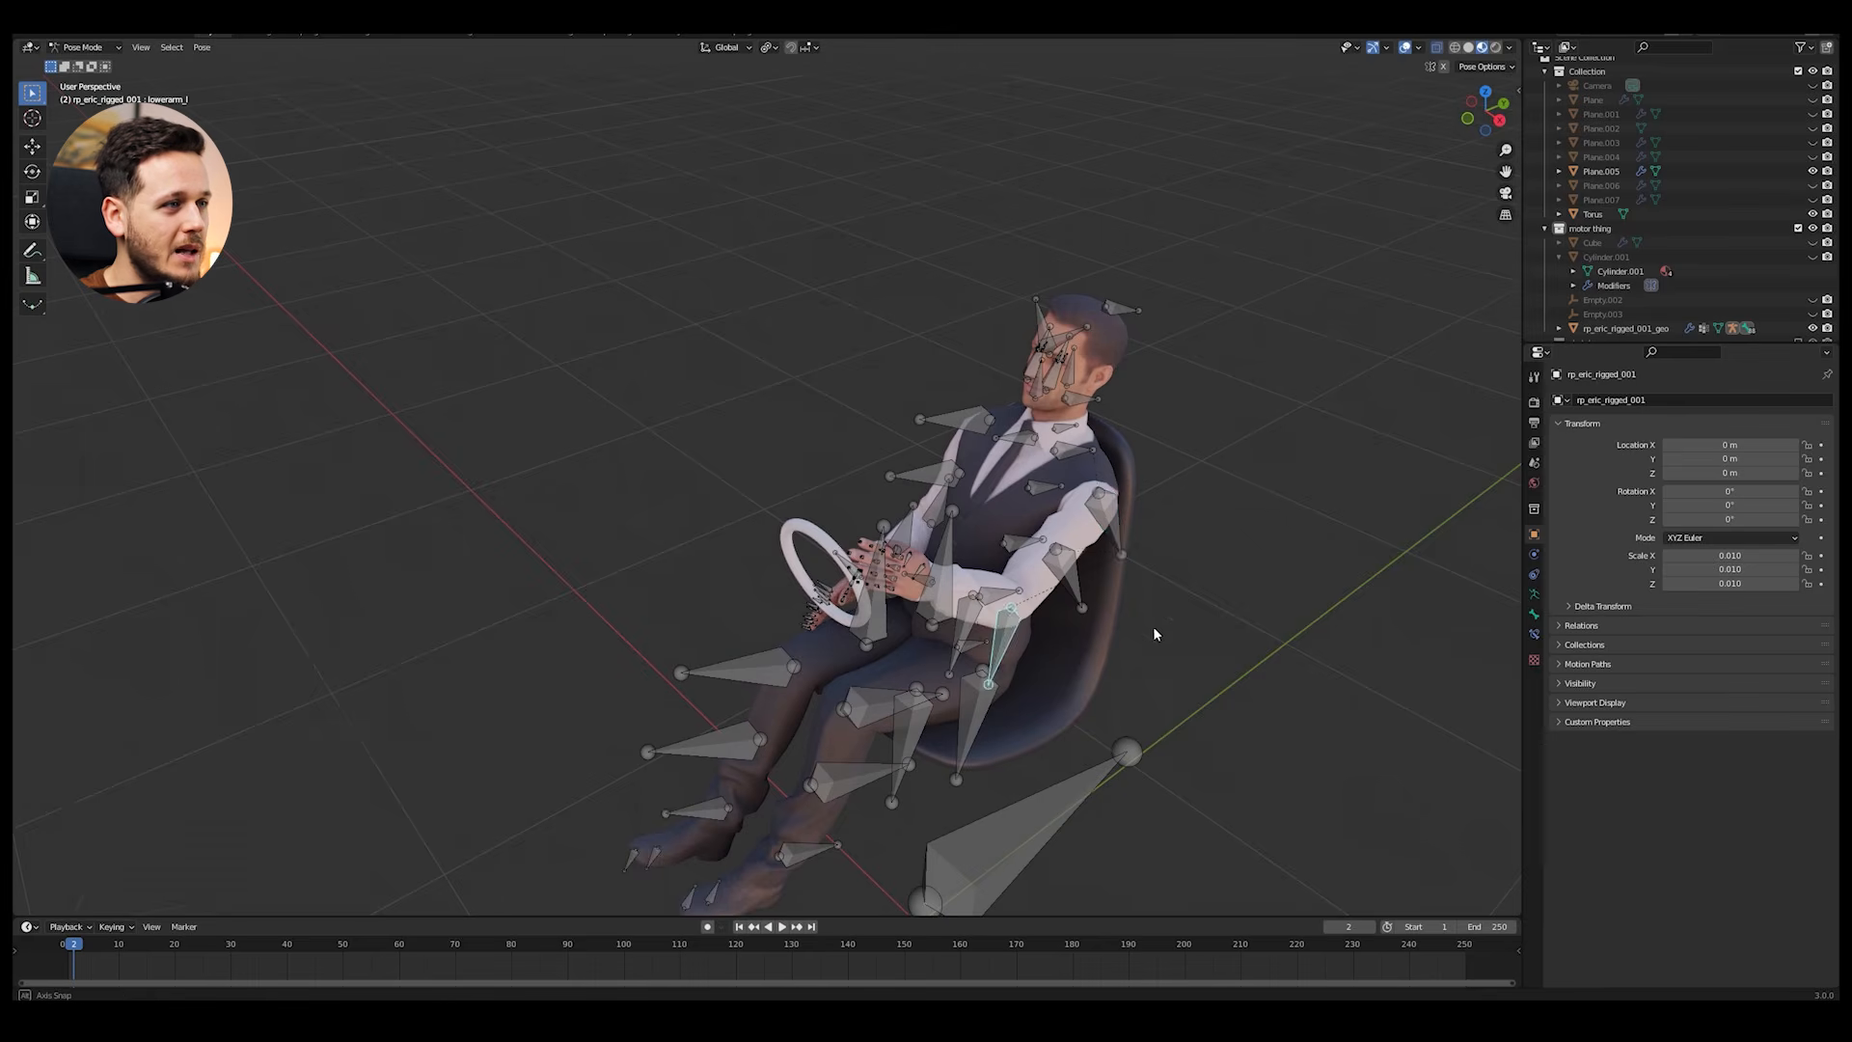
pyautogui.moveTo(1154, 629); pyautogui.dragTo(1112, 599, button='middle')
pyautogui.press('r')
pyautogui.press('x')
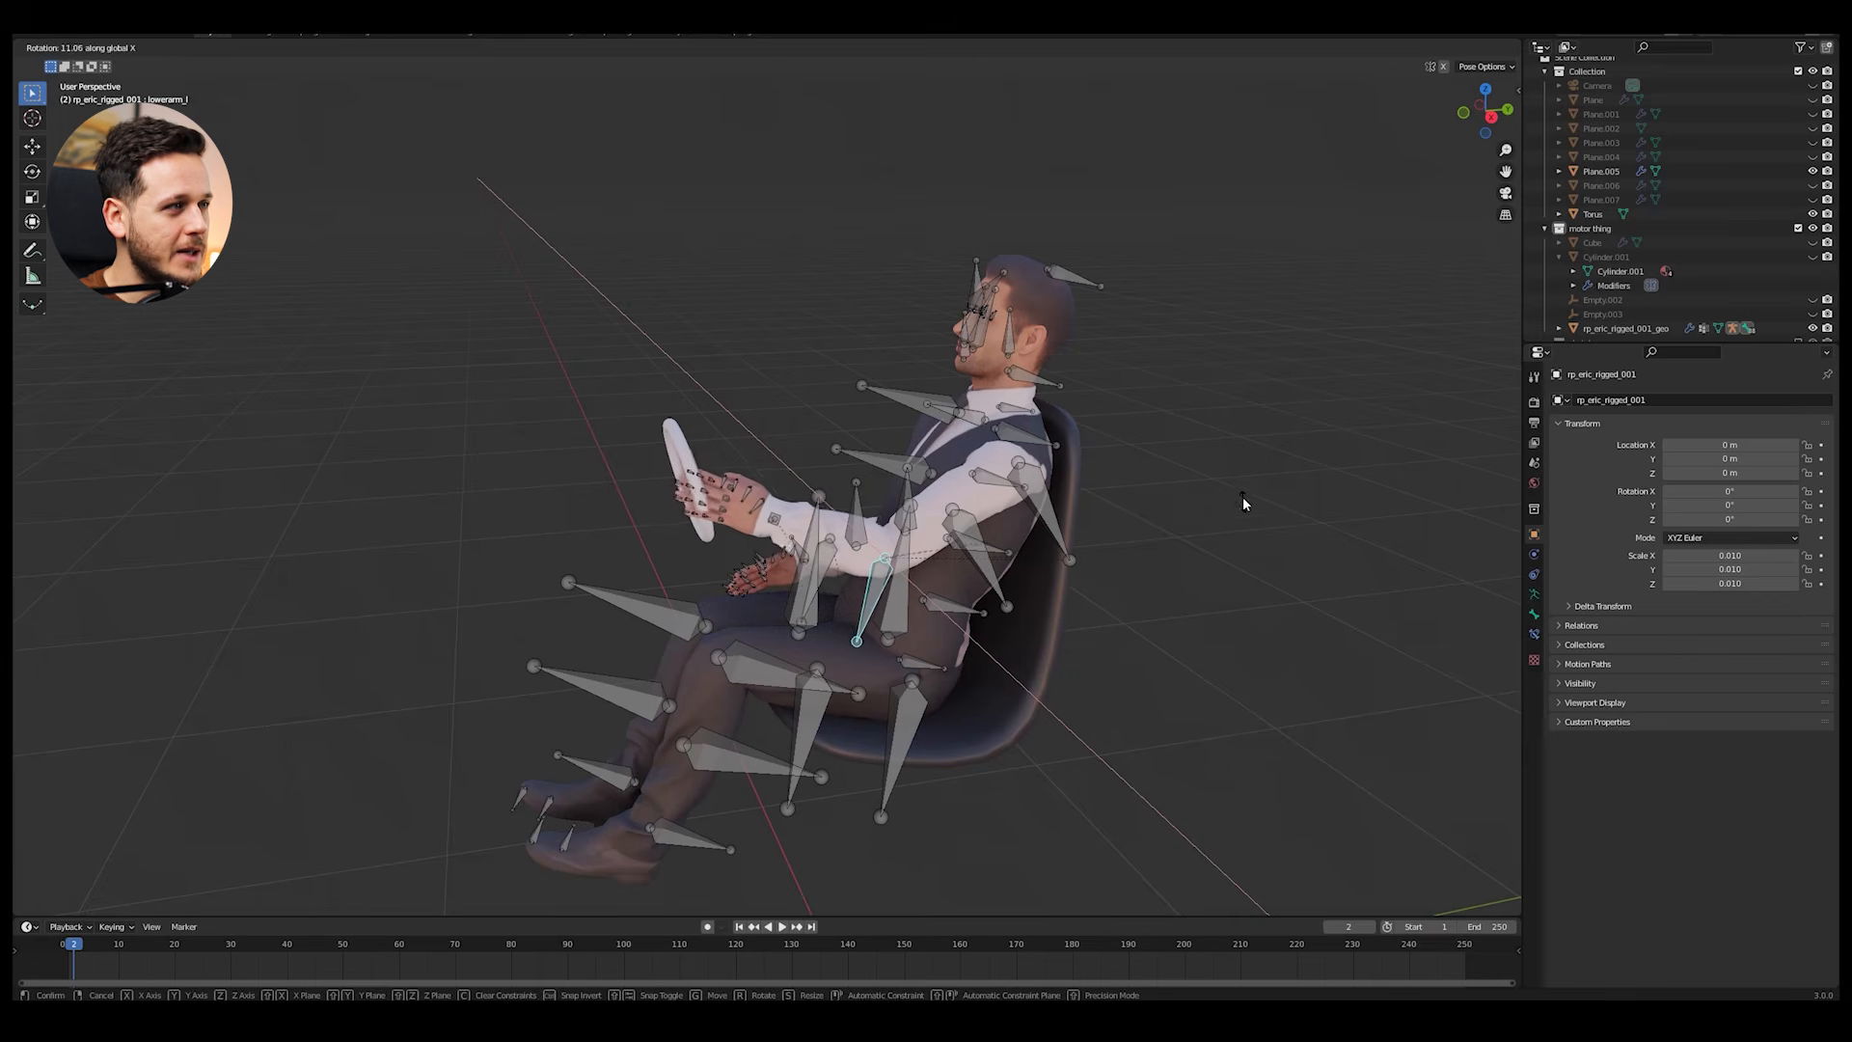
pyautogui.click(1243, 492)
pyautogui.moveTo(1229, 508); pyautogui.dragTo(806, 445, button='middle')
pyautogui.press('r')
pyautogui.press('z')
pyautogui.click(1174, 506)
# Step: Rotate the right upper arm bone about X and the right lower arm 12.5° about X to bring the right hand to the steering wheel
pyautogui.click(785, 448)
pyautogui.scroll(2, 868, 458)
pyautogui.keyDown('shift'); pyautogui.moveTo(912, 470); pyautogui.dragTo(853, 651, button='middle'); pyautogui.keyUp('shift')
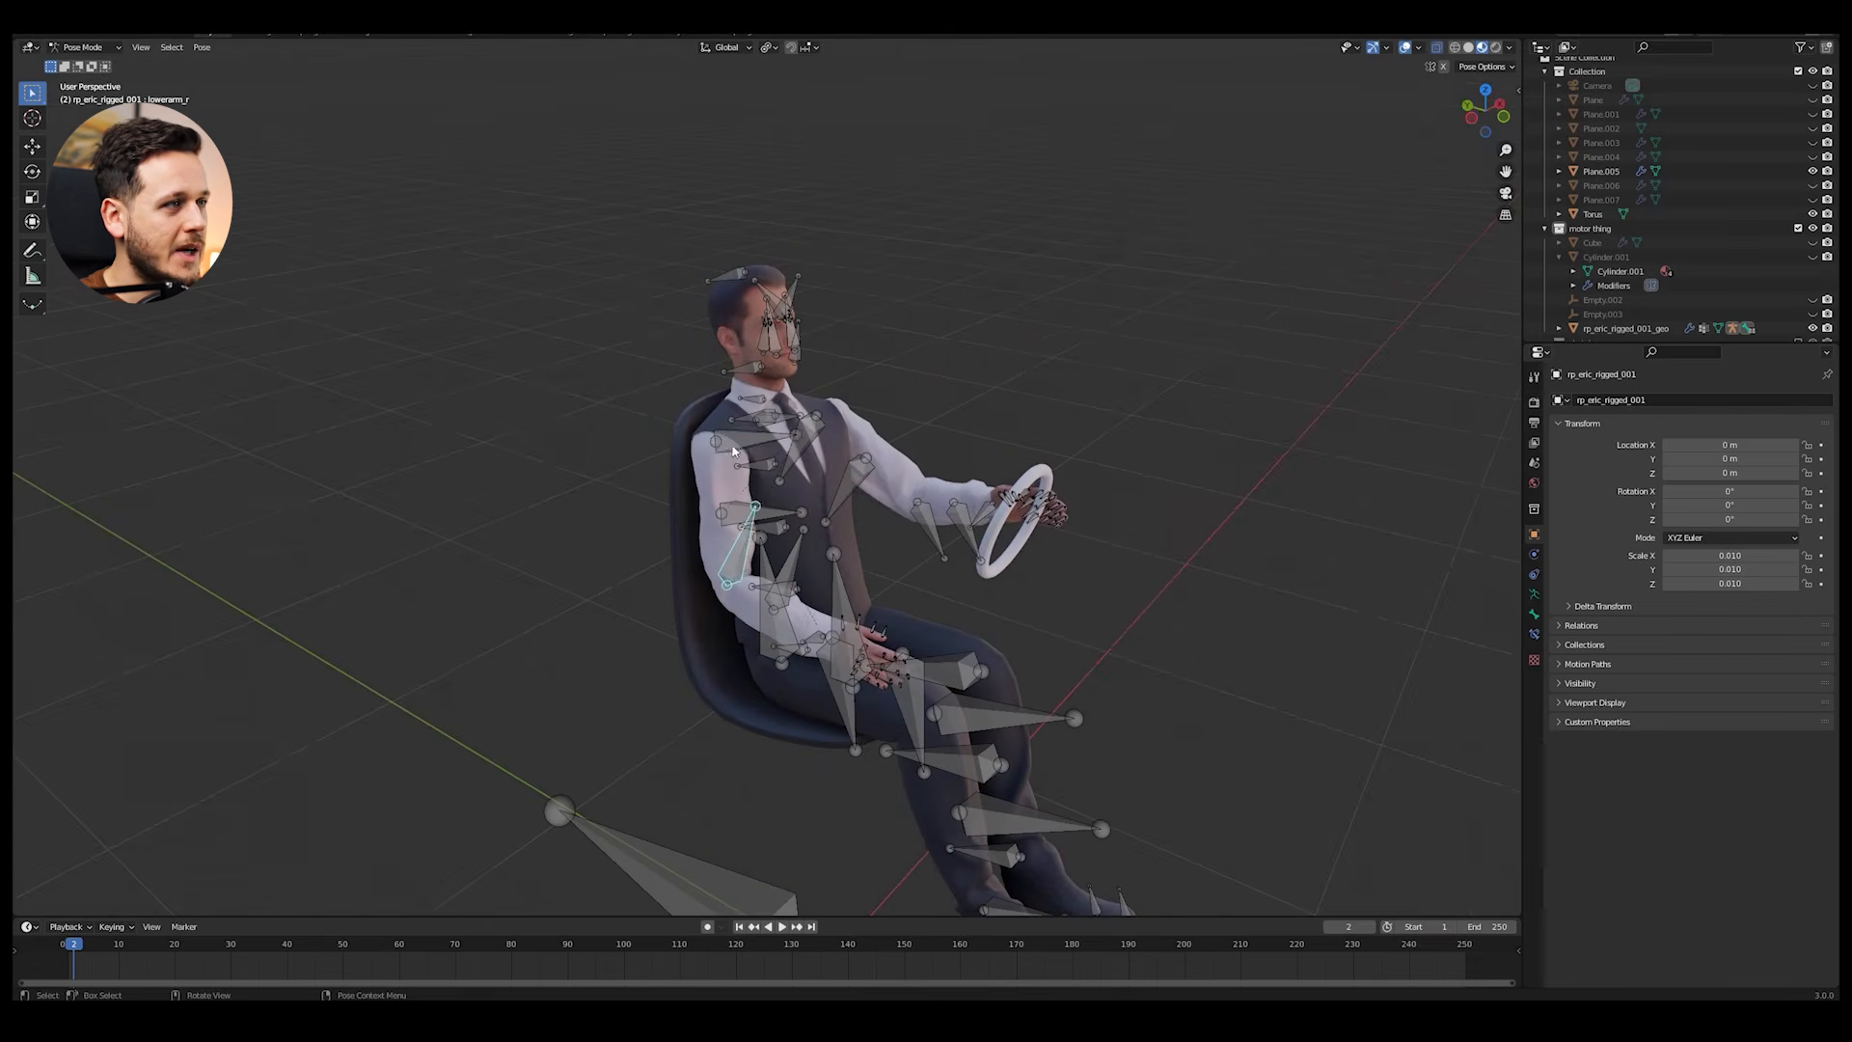
pyautogui.click(733, 452)
pyautogui.press('r')
pyautogui.press('x')
pyautogui.click(1157, 464)
pyautogui.press('r')
pyautogui.moveTo(1274, 429); pyautogui.dragTo(1206, 424, button='middle')
pyautogui.moveTo(1173, 578); pyautogui.dragTo(976, 604, button='middle')
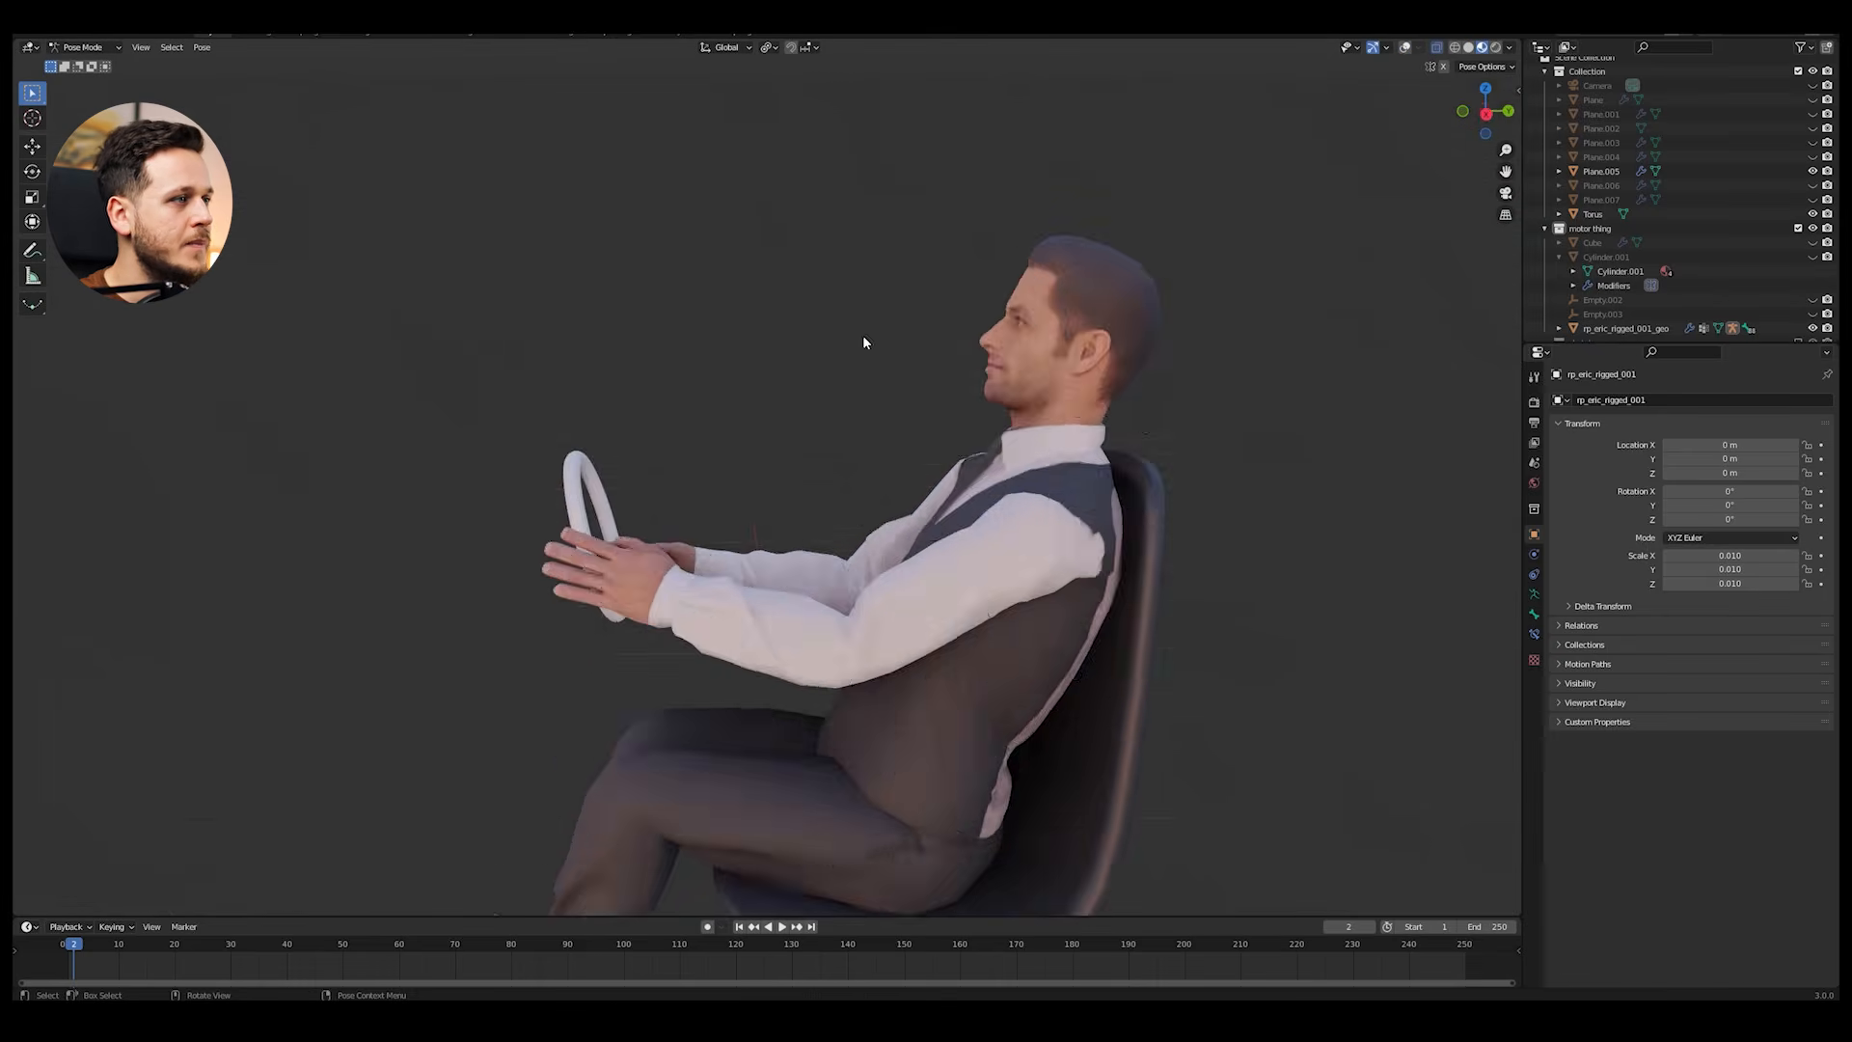
# Step: Check the hands on the steering wheel without overlays, restore the overlays and return the armature to Object Mode
pyautogui.moveTo(862, 336); pyautogui.dragTo(949, 499, button='middle')
pyautogui.scroll(3, 849, 490)
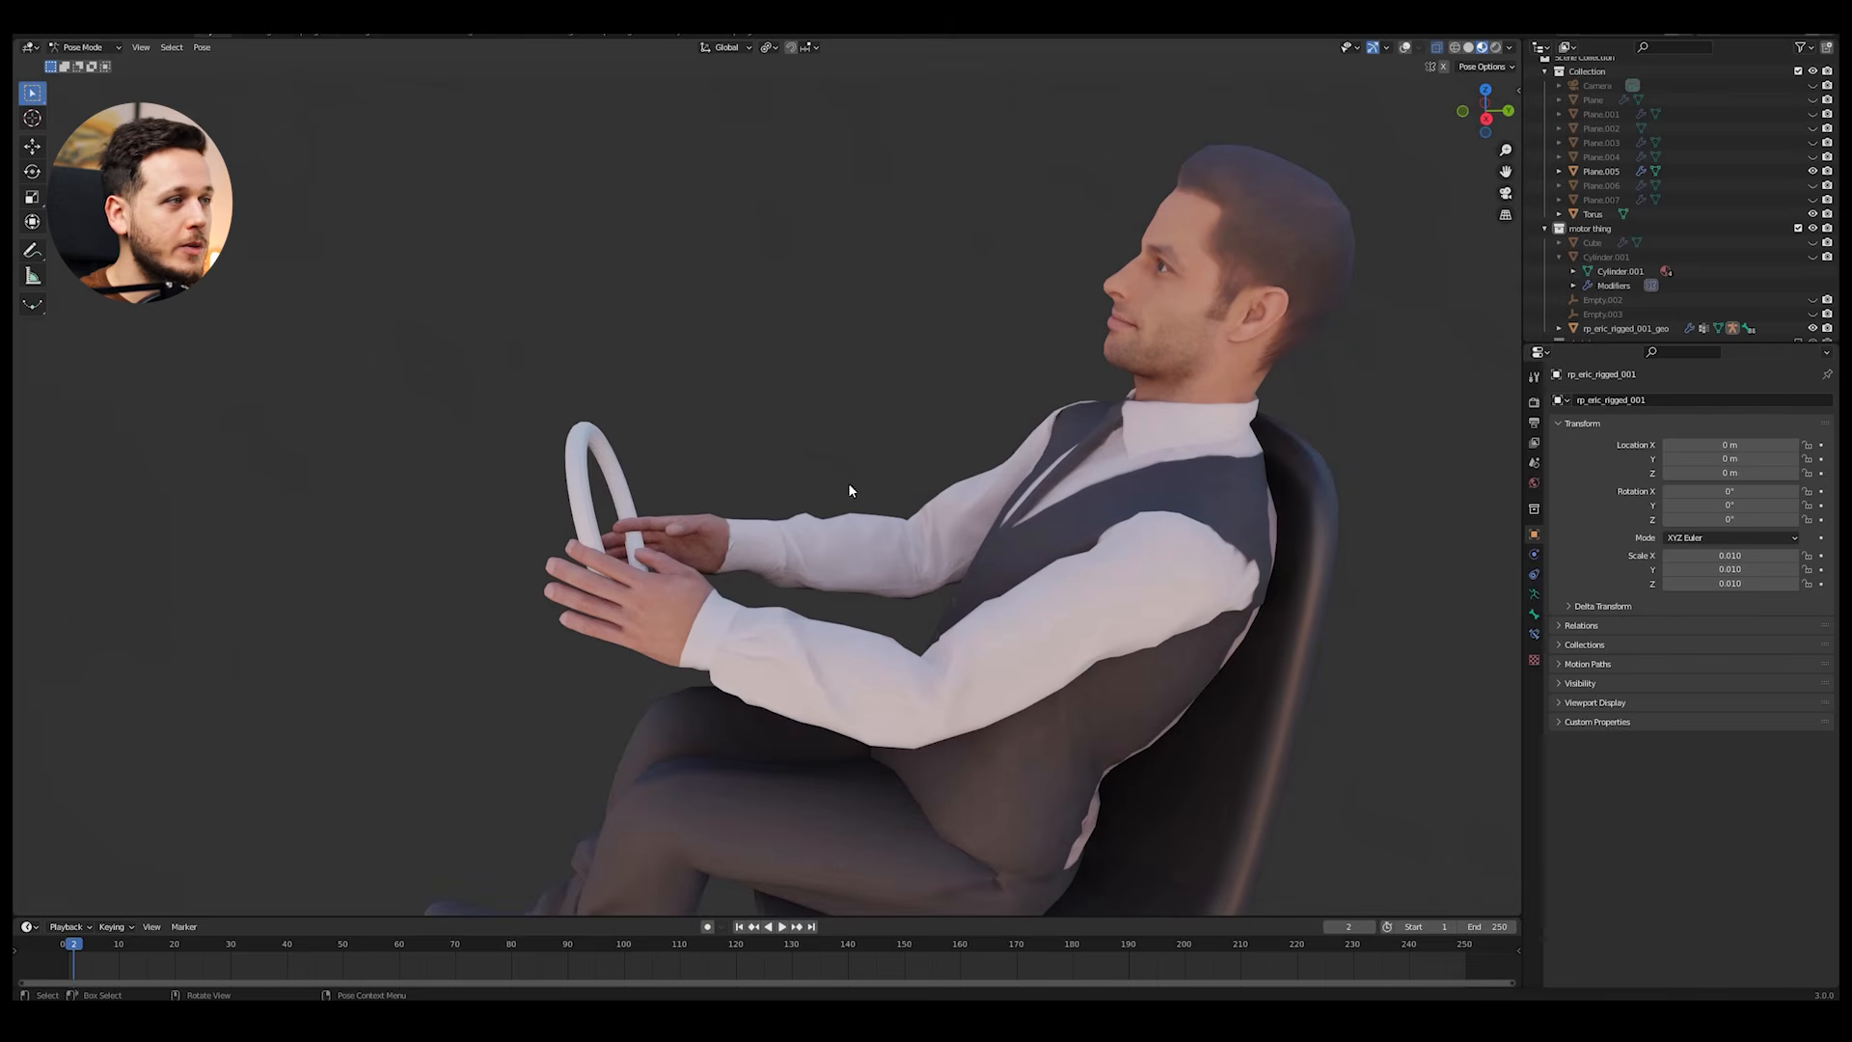
pyautogui.click(1405, 46)
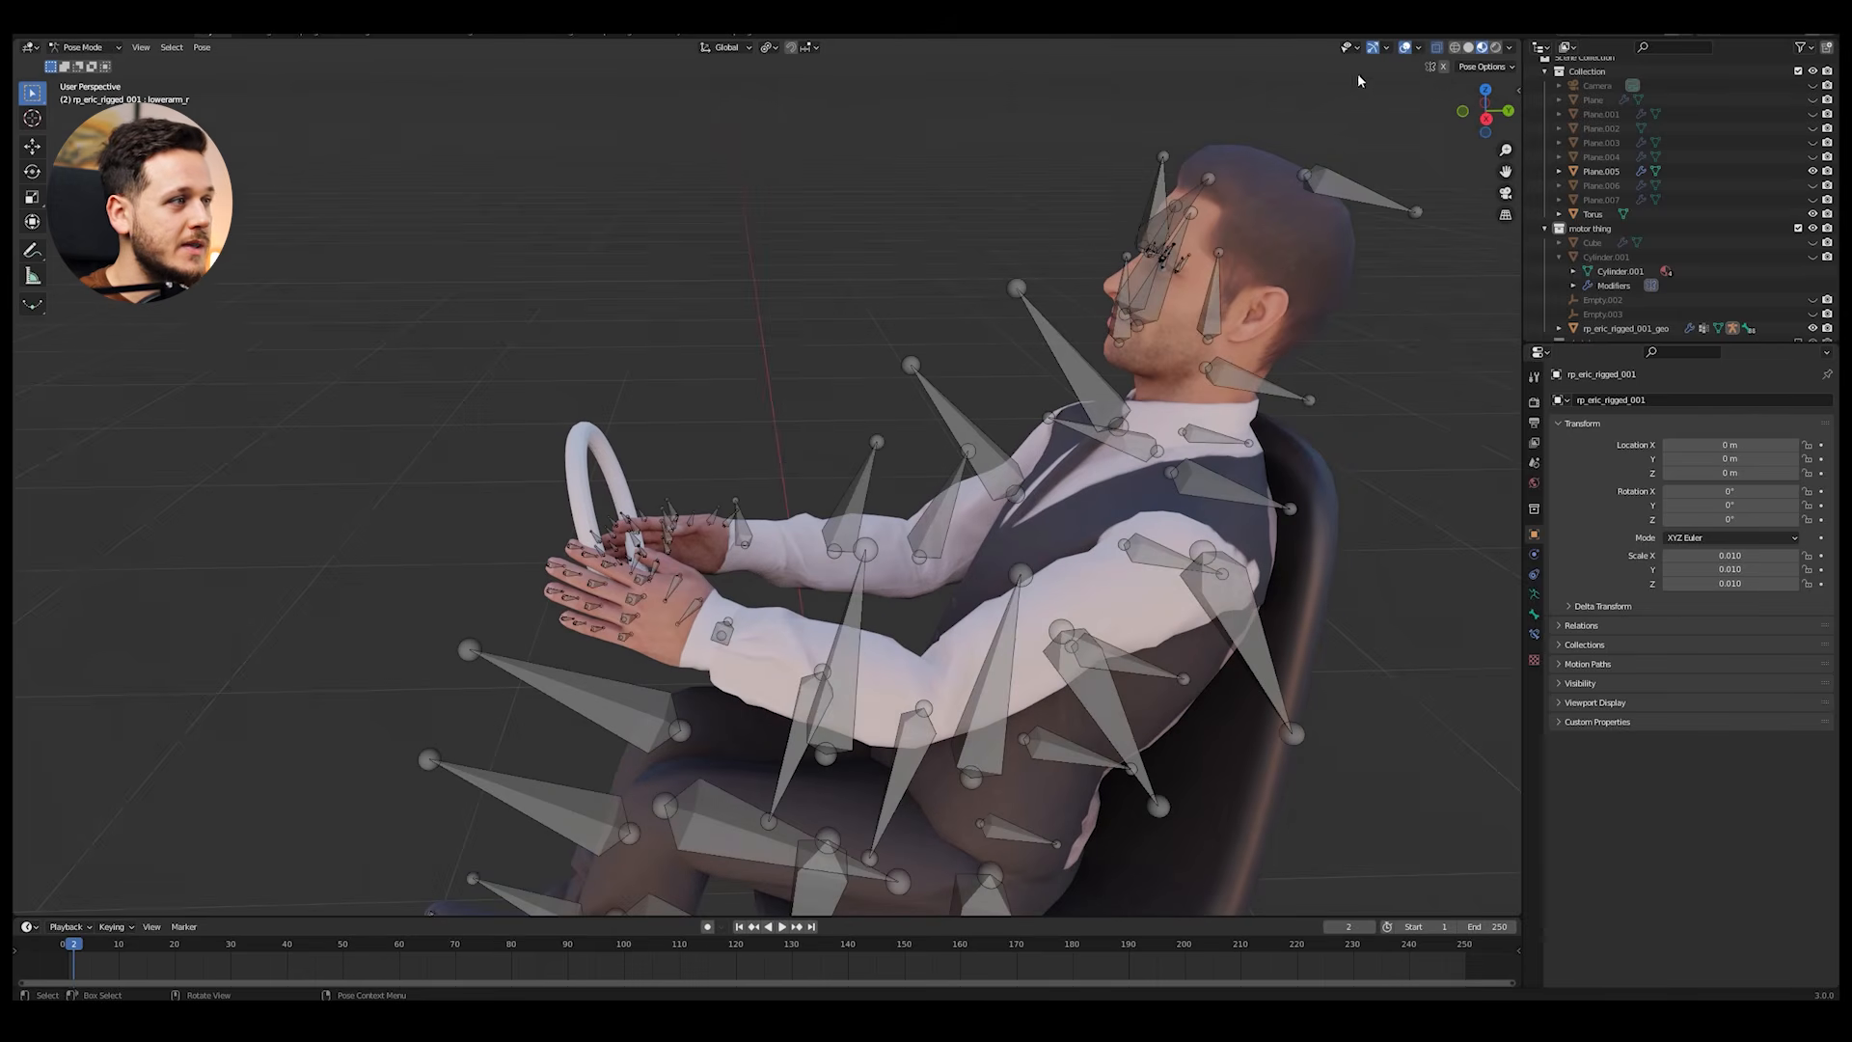
pyautogui.click(91, 64)
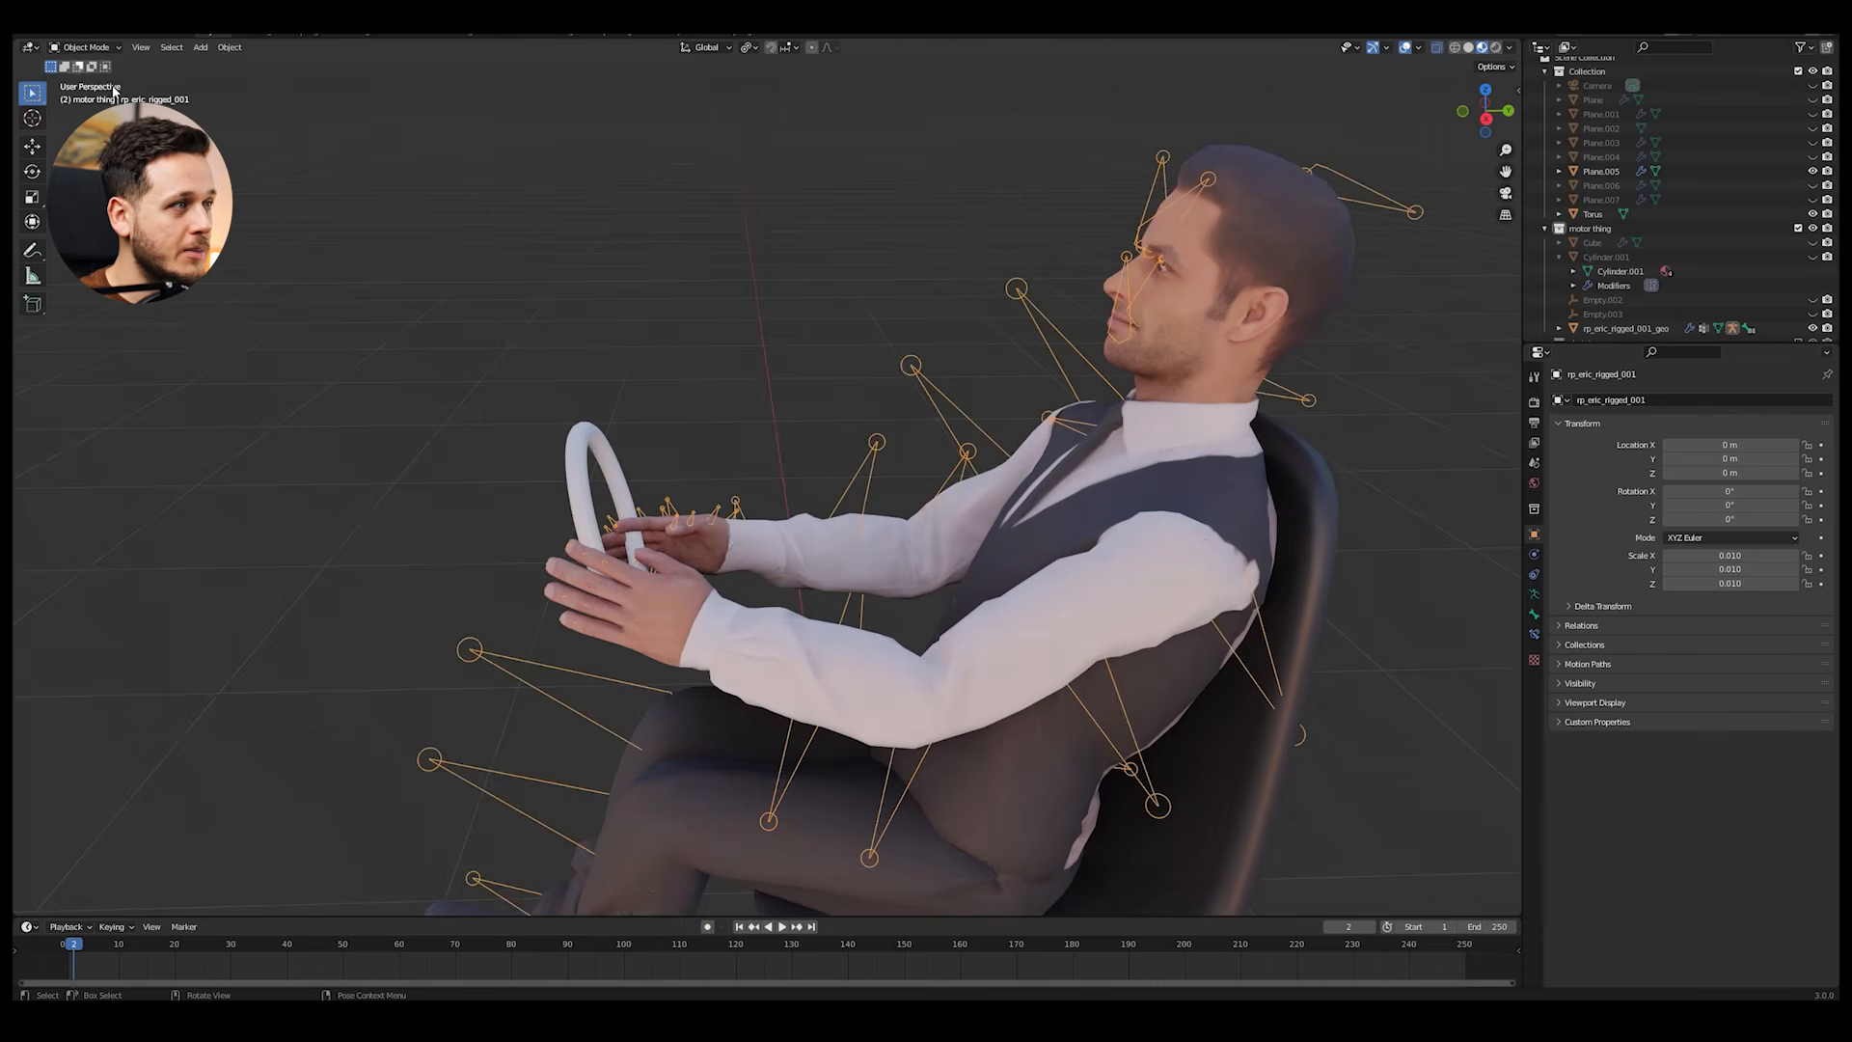
# Step: Move the steering wheel along Y to line up with the manikin's hands, and reselect the manikin's armature
pyautogui.click(582, 457)
pyautogui.press('g')
pyautogui.press('y')
pyautogui.click(670, 434)
pyautogui.moveTo(729, 487)
pyautogui.mouseDown(button='middle')
pyautogui.moveTo(736, 514)
pyautogui.moveTo(704, 465)
pyautogui.mouseUp(button='middle')
pyautogui.click(704, 465)
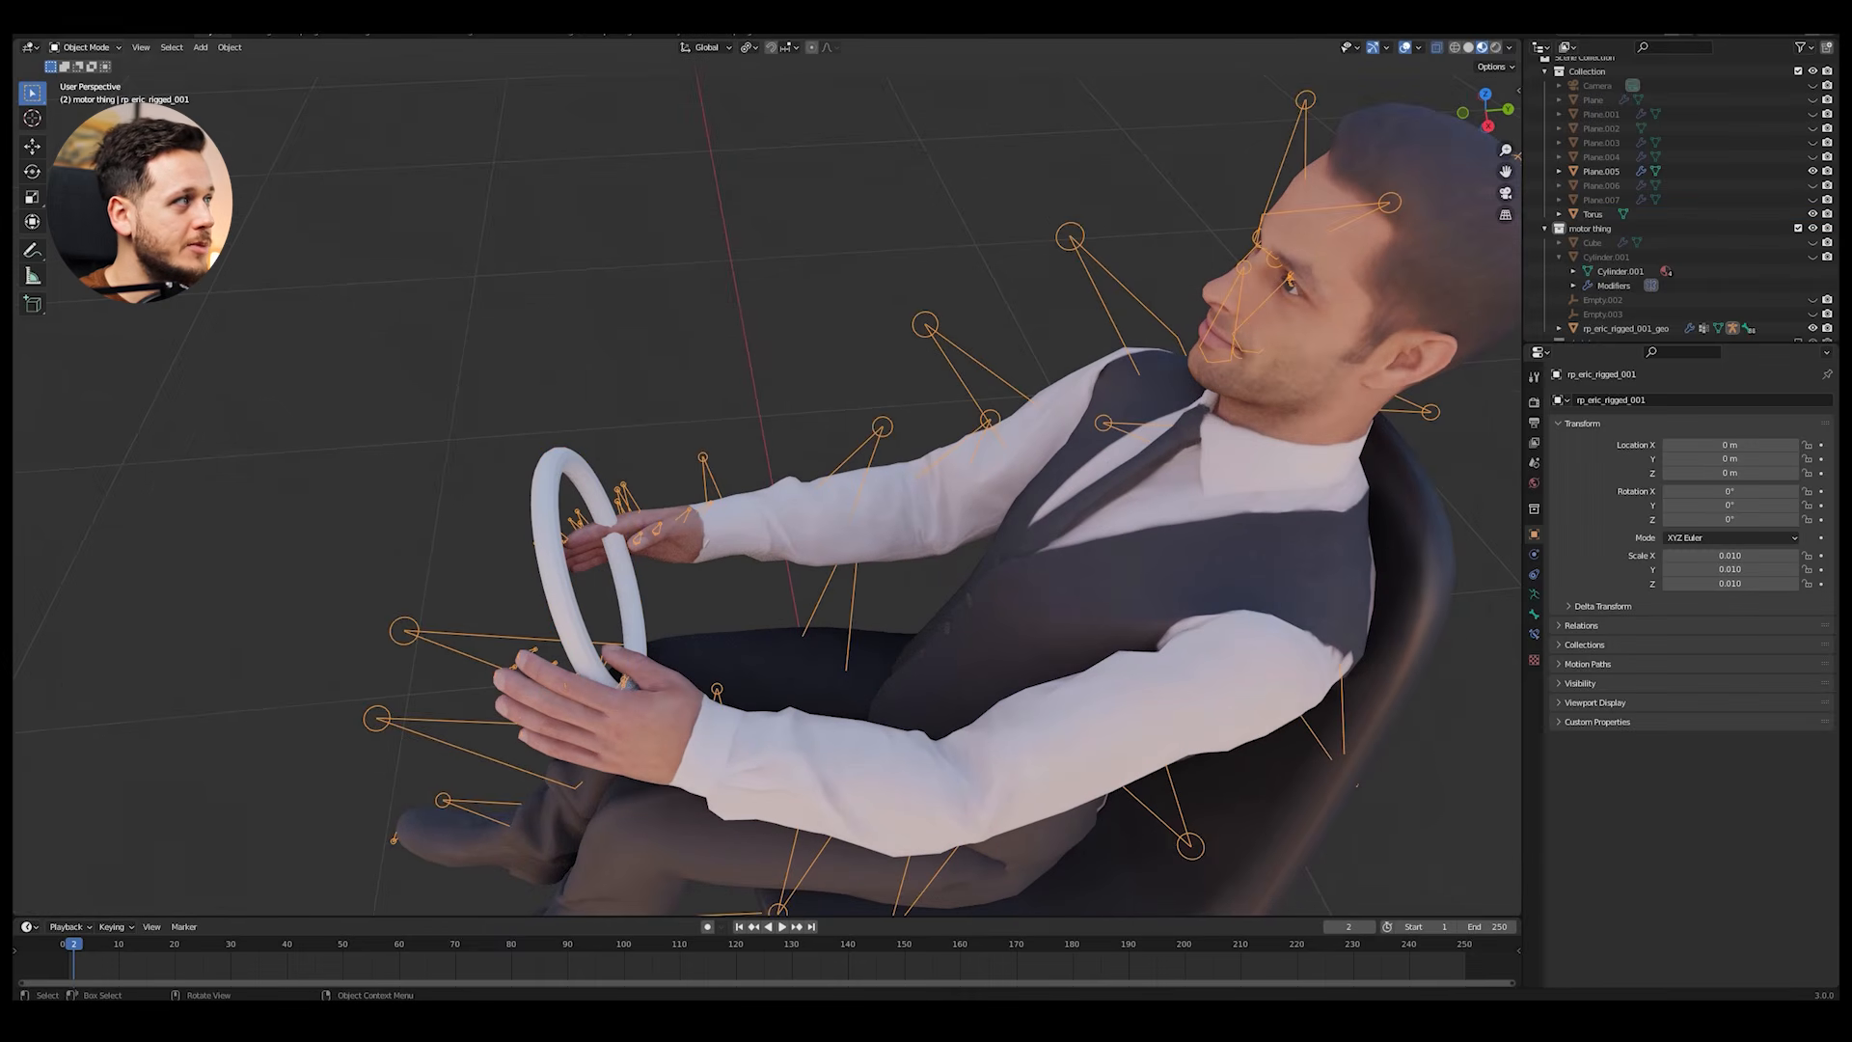
# Step: Put the armature back in Pose Mode and rotate the right hand bone about X and -15° about Z
pyautogui.click(92, 96)
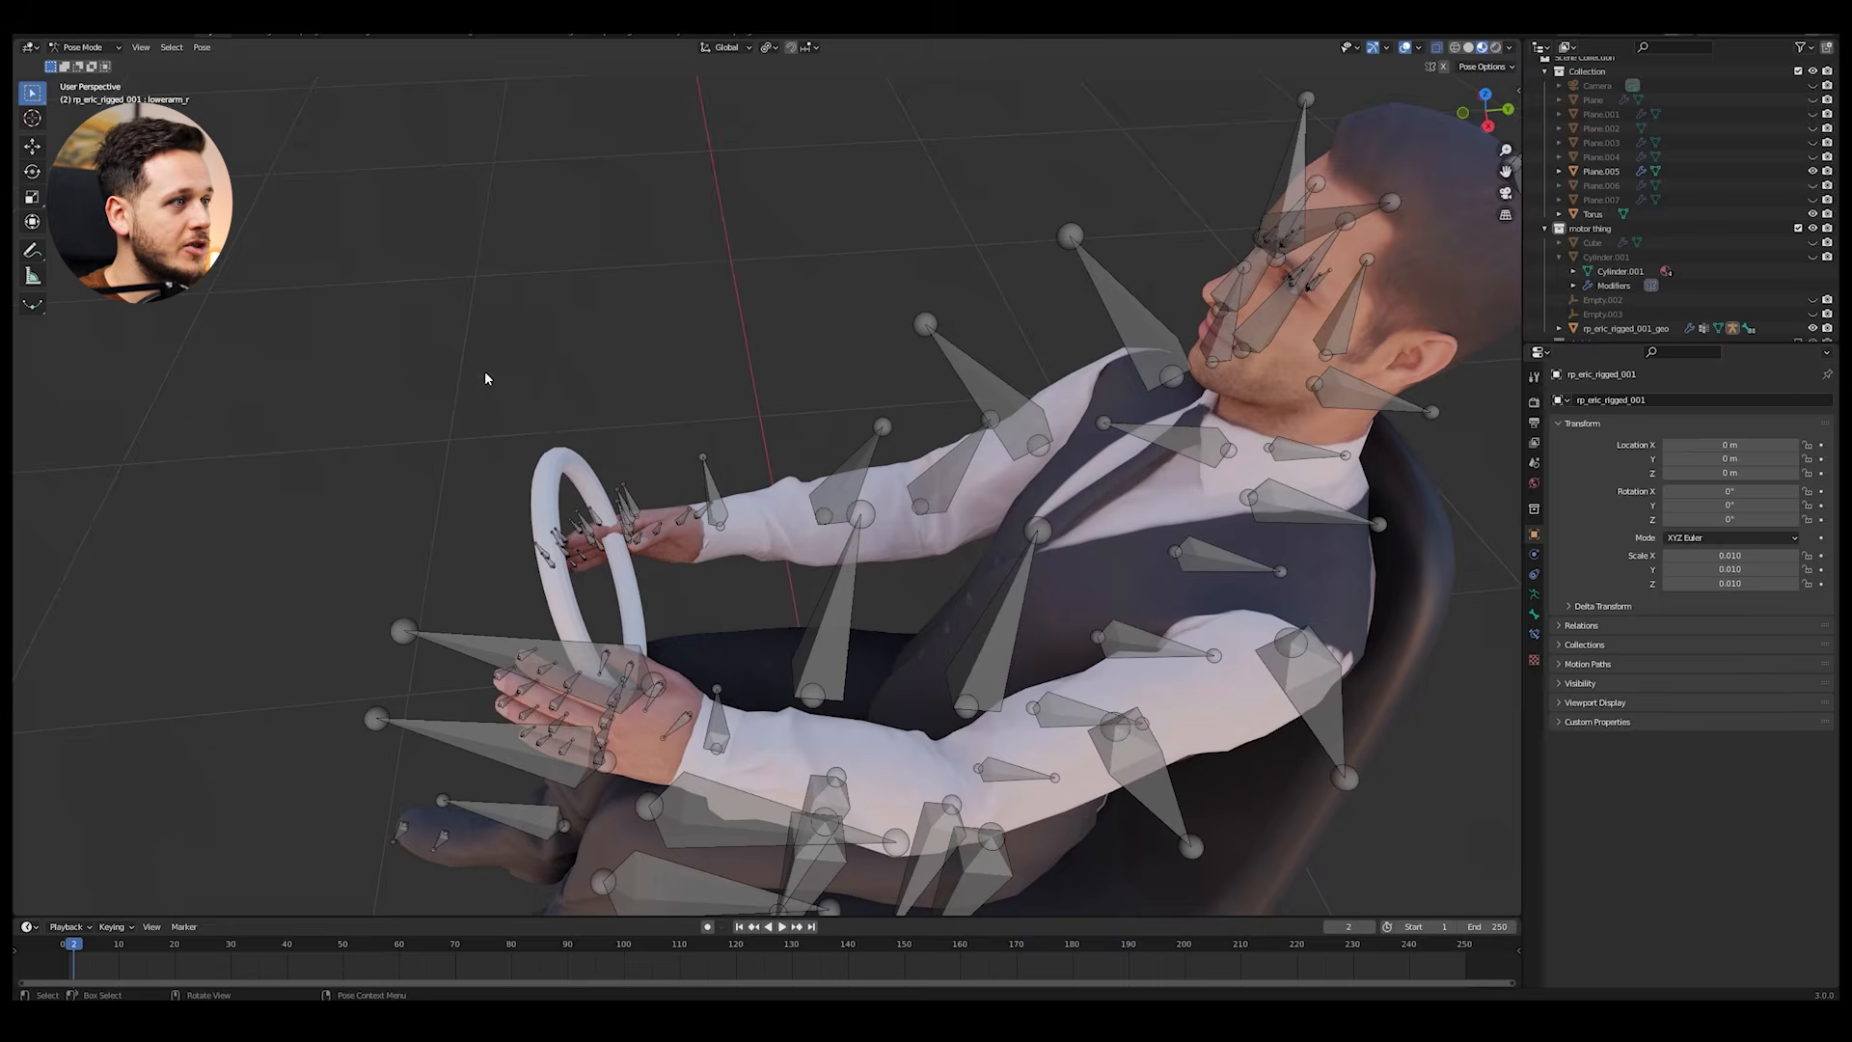
pyautogui.press('r')
pyautogui.press('x')
pyautogui.click(742, 459)
pyautogui.press('r')
pyautogui.press('z')
pyautogui.click(738, 511)
pyautogui.moveTo(738, 511); pyautogui.dragTo(670, 455, button='middle')
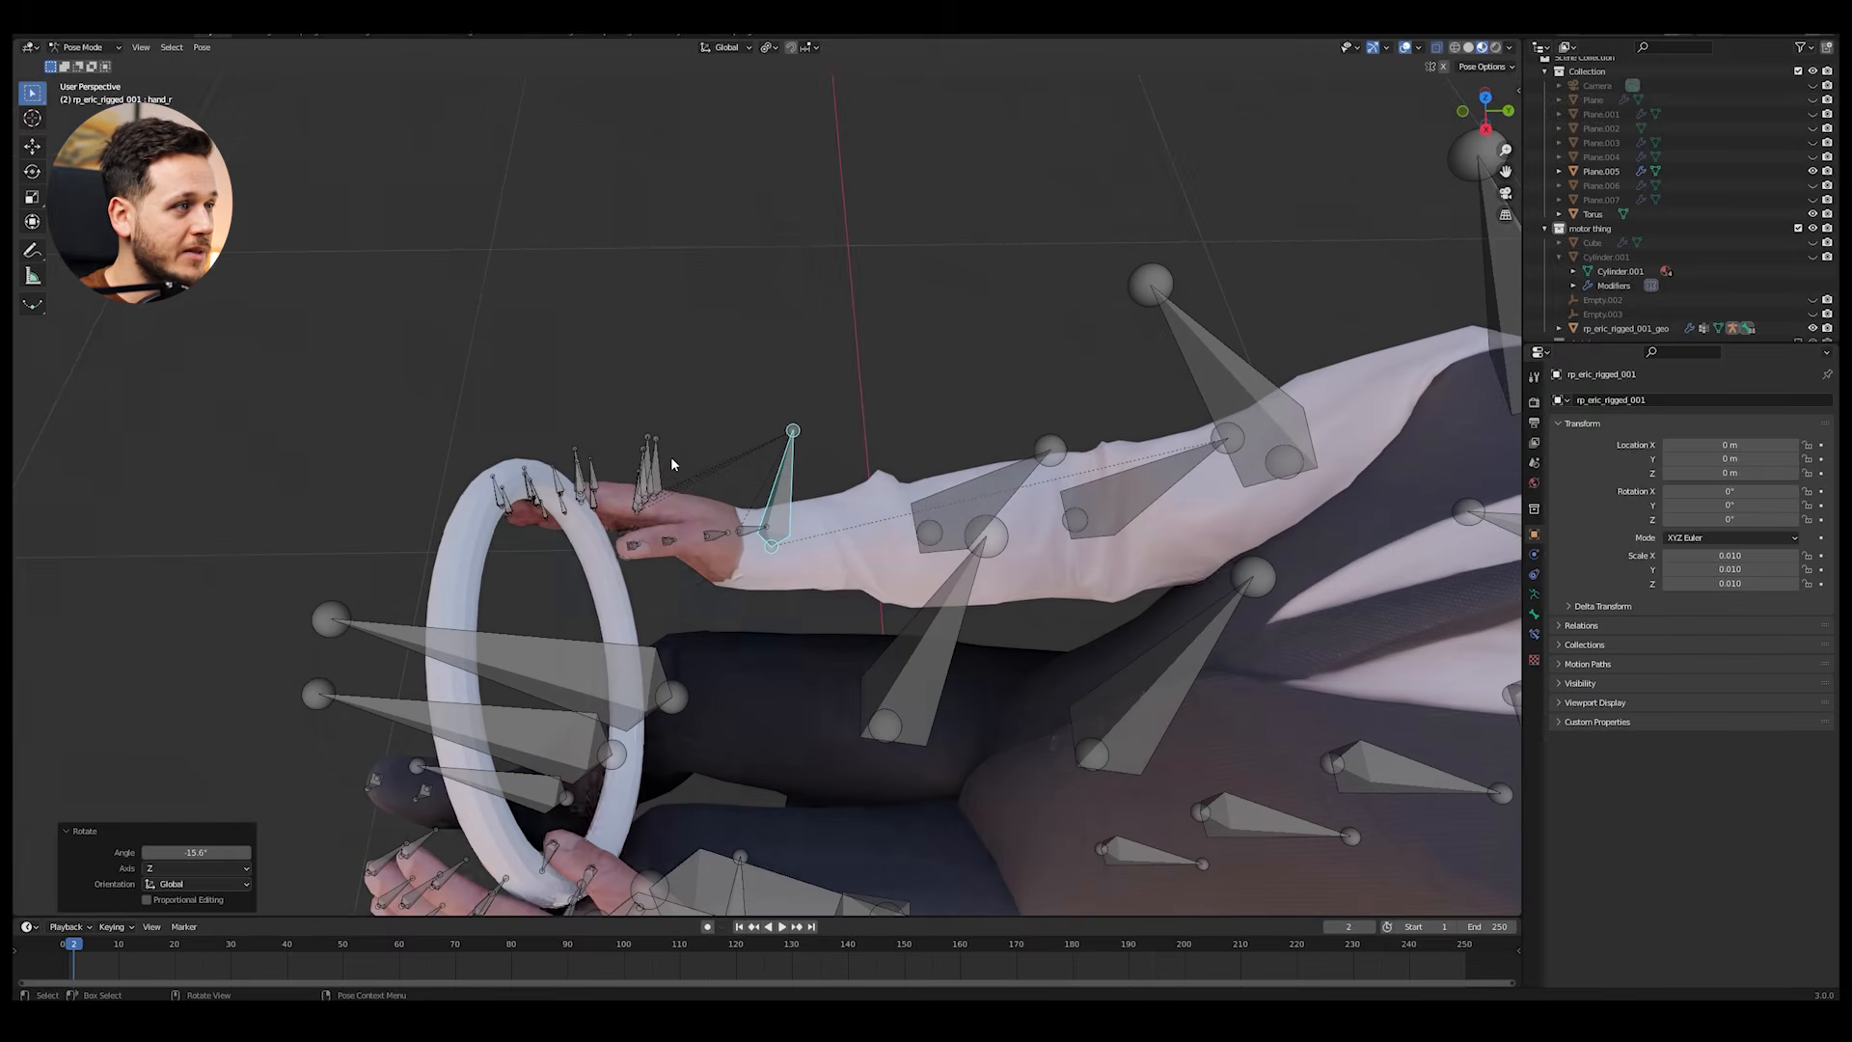
# Step: Rotate the first bone of the right index finger about Z to adjust the finger at the steering wheel
pyautogui.click(657, 463)
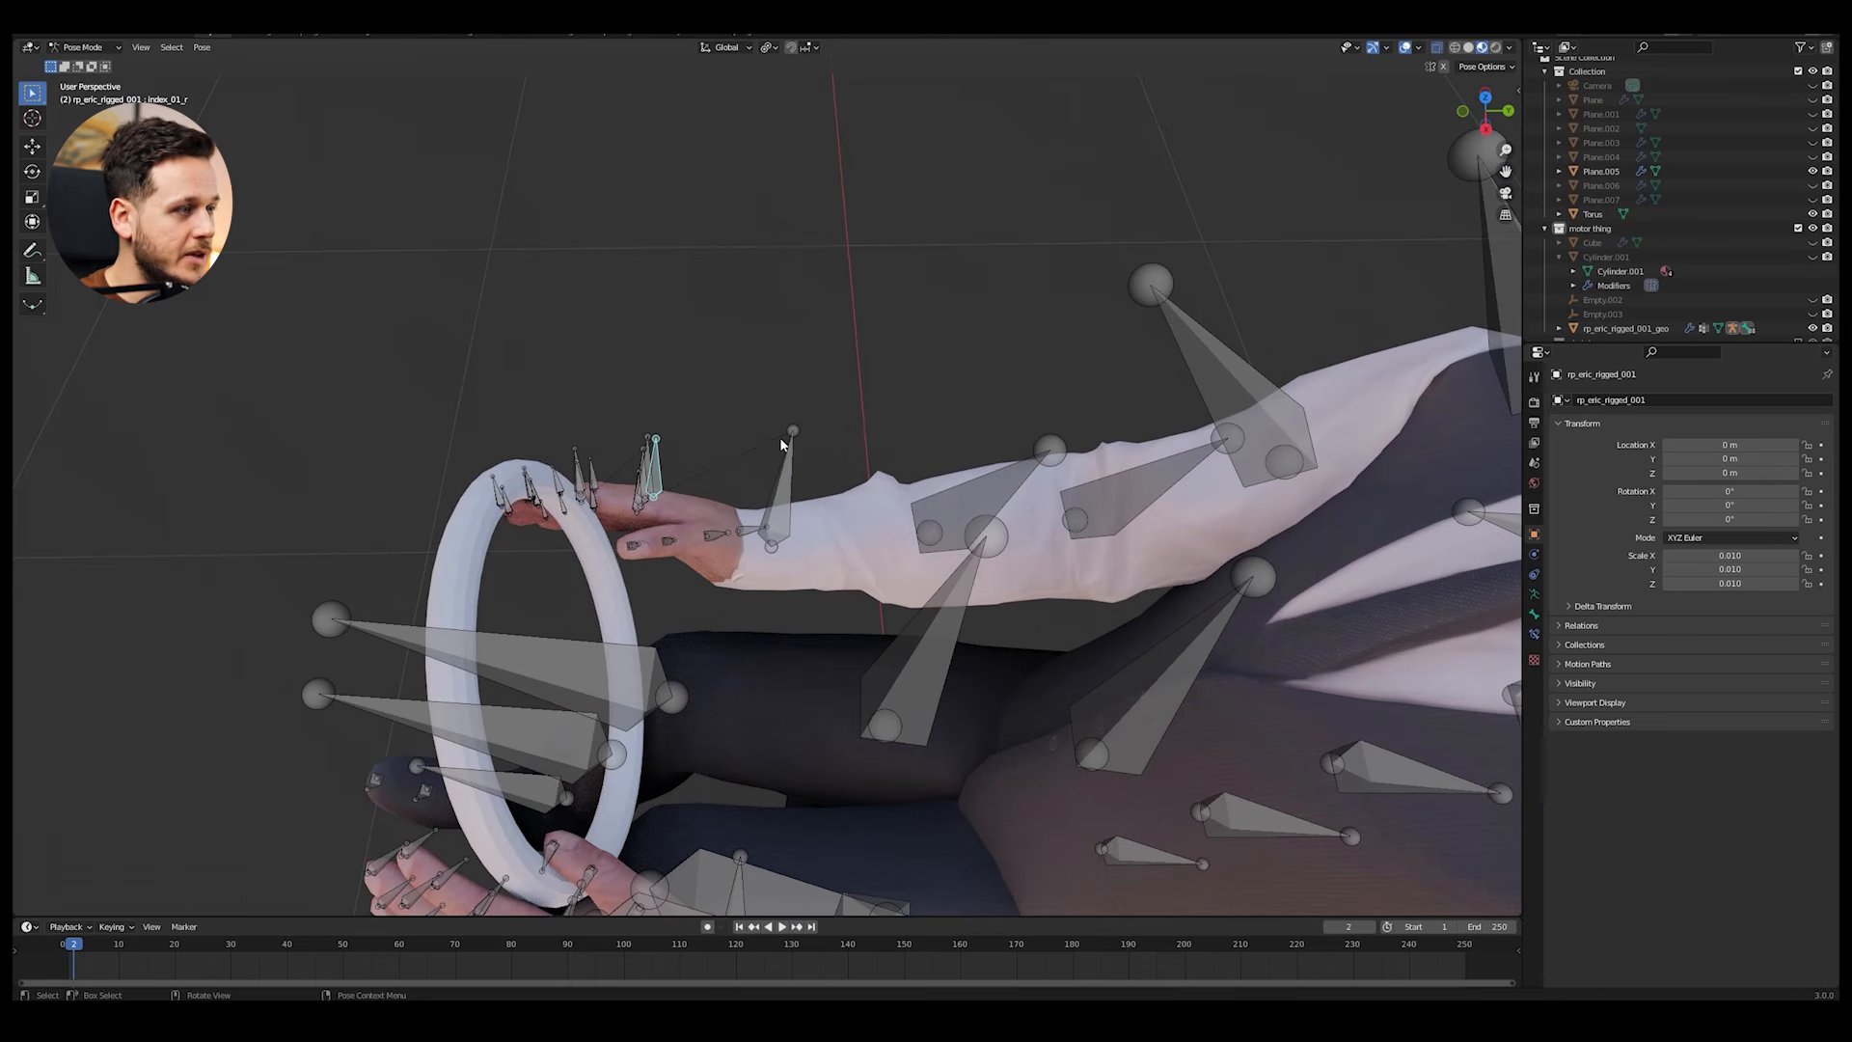
pyautogui.press('r')
pyautogui.press('z')
pyautogui.click(784, 386)
pyautogui.moveTo(783, 386); pyautogui.dragTo(959, 438, button='middle')
# Step: Return the armature to Object Mode, deselect everything and exit local view to bring back the whole boat
pyautogui.click(78, 64)
pyautogui.scroll(-7, 783, 423)
pyautogui.hotkey('alt', 'a')
pyautogui.press('KP_Divide')
pyautogui.scroll(-4, 942, 407)
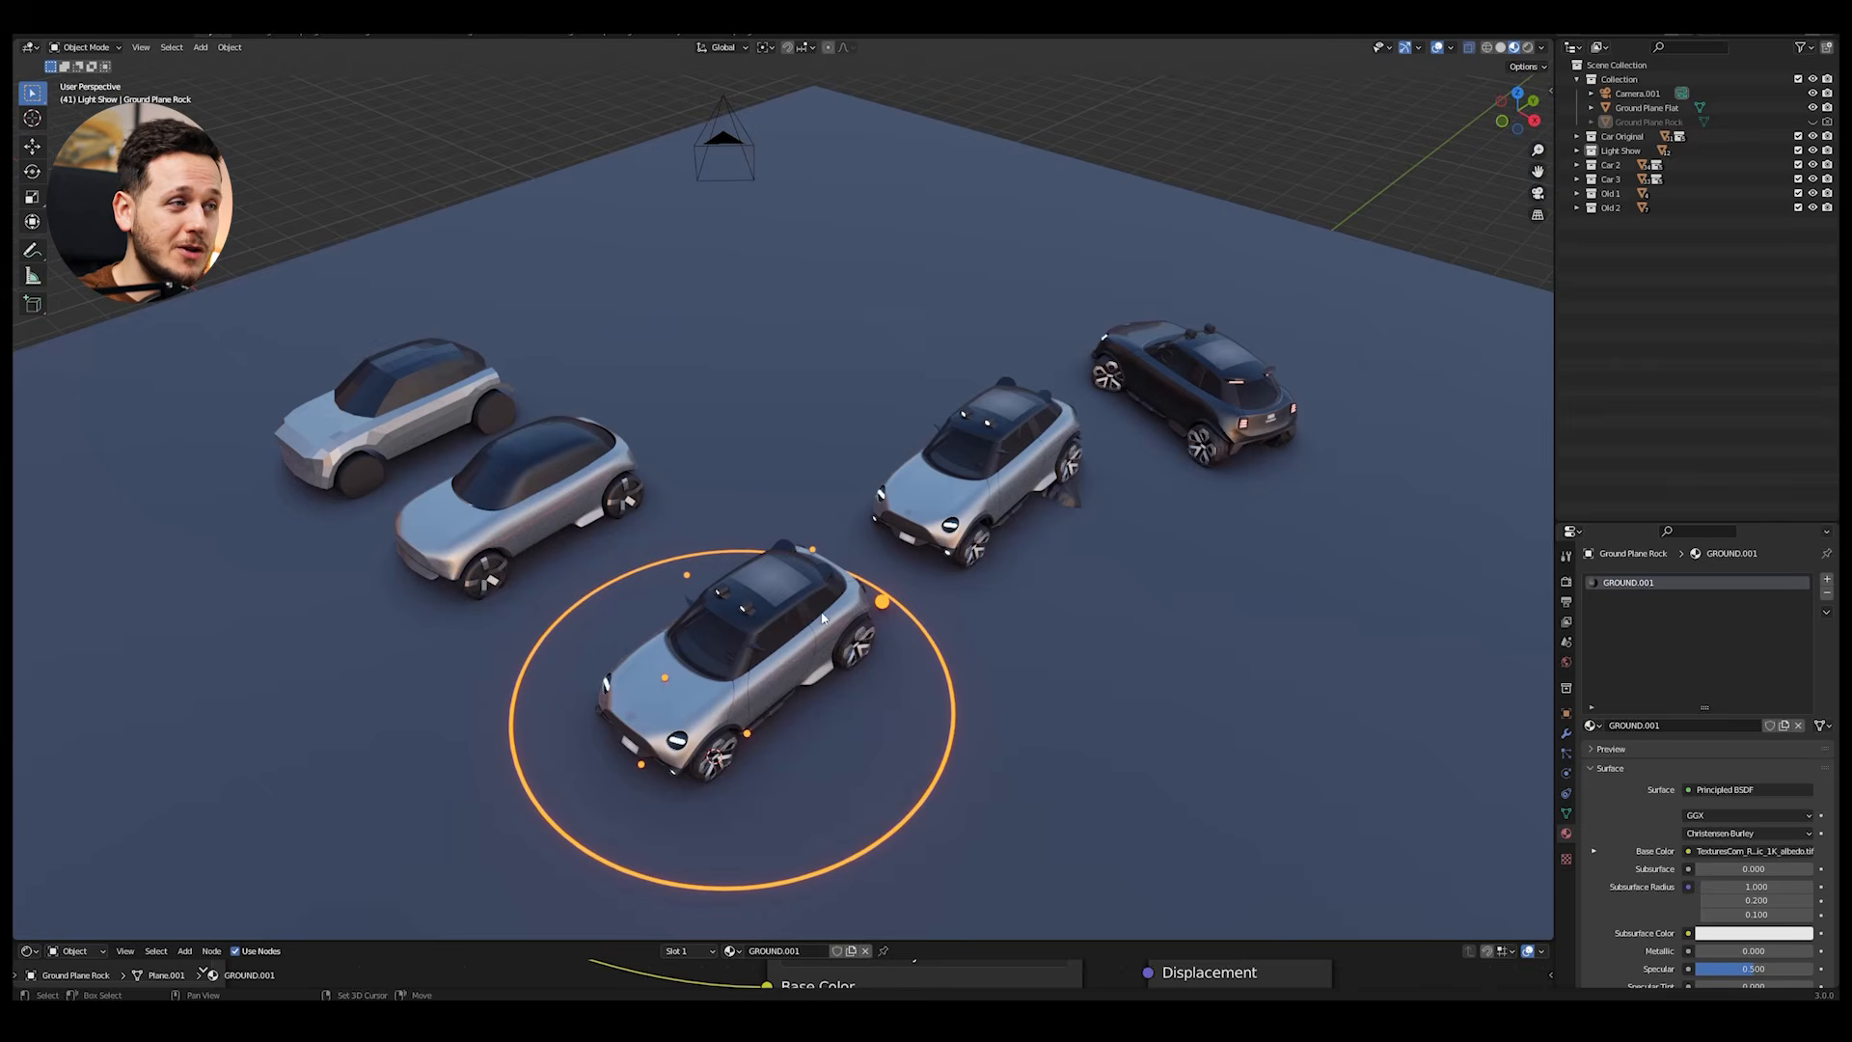
pyautogui.moveTo(823, 619); pyautogui.dragTo(907, 487, button='middle')
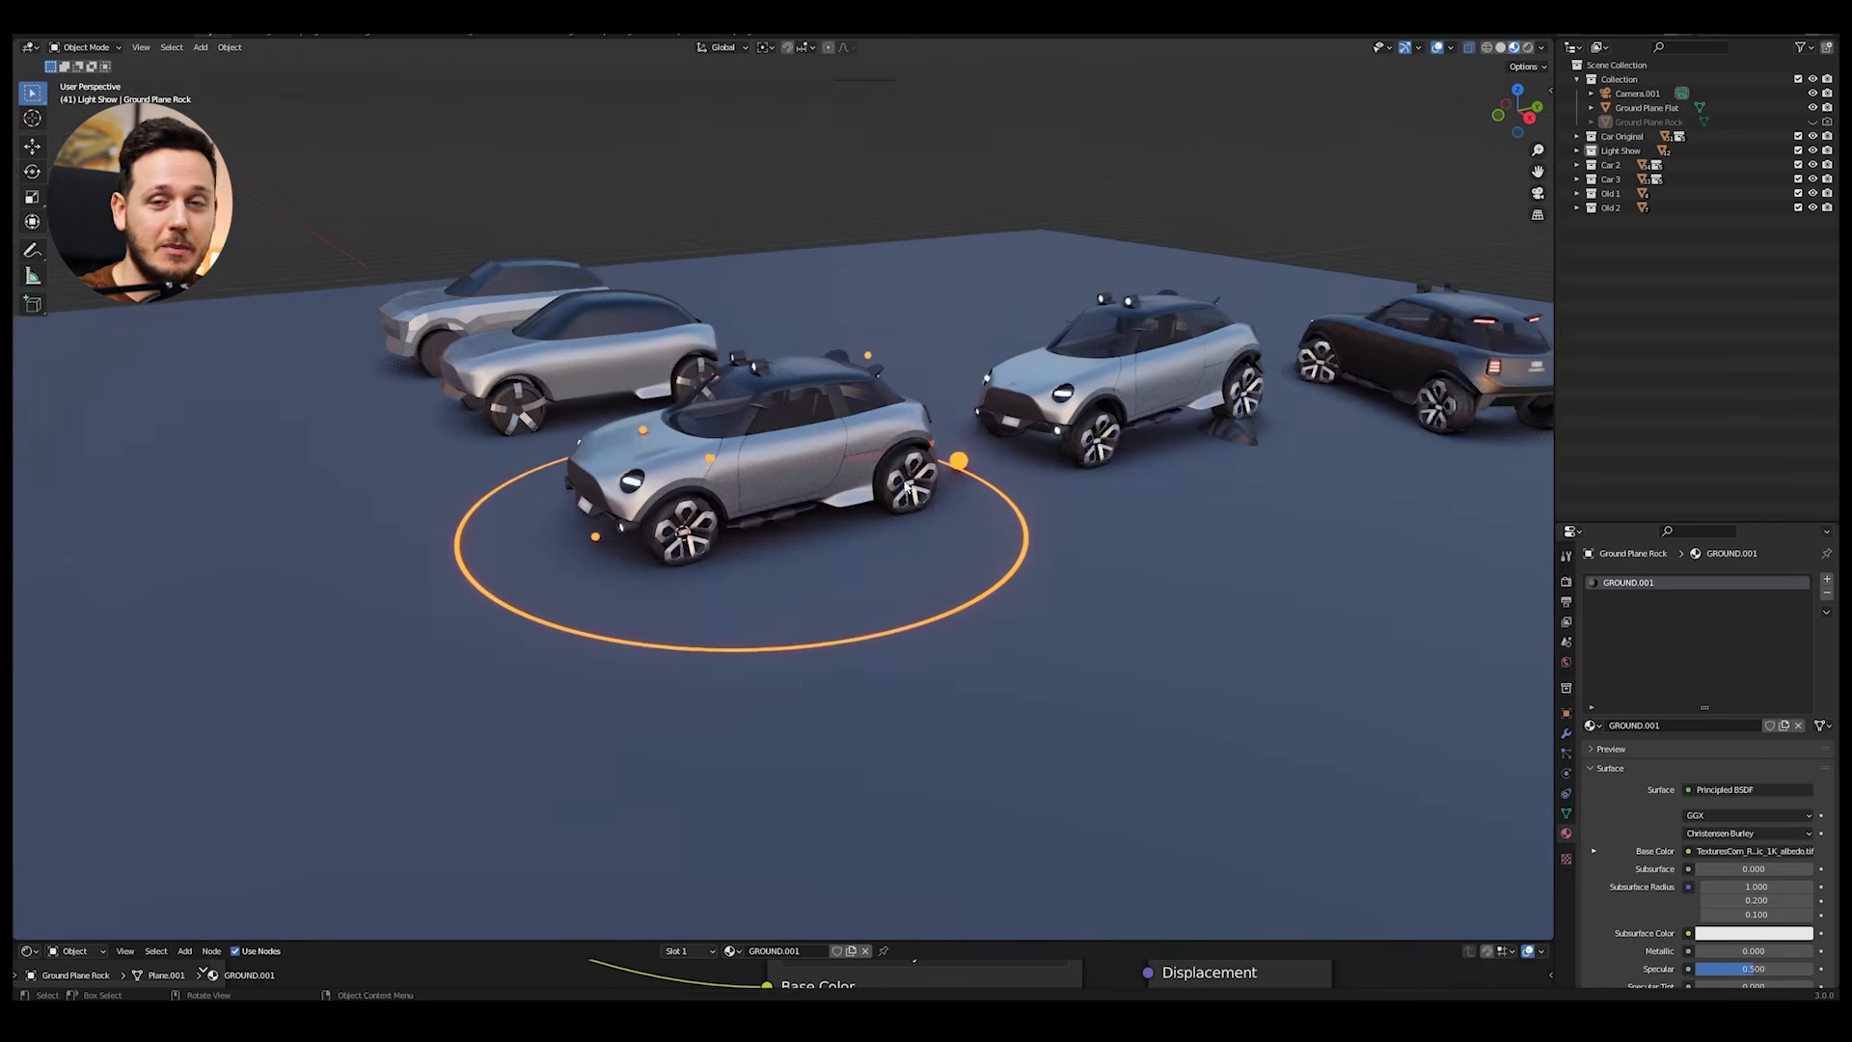
# Step: Examine the front car and the other car variants in the car scene from several angles
pyautogui.scroll(2, 907, 488)
pyautogui.scroll(3, 843, 398)
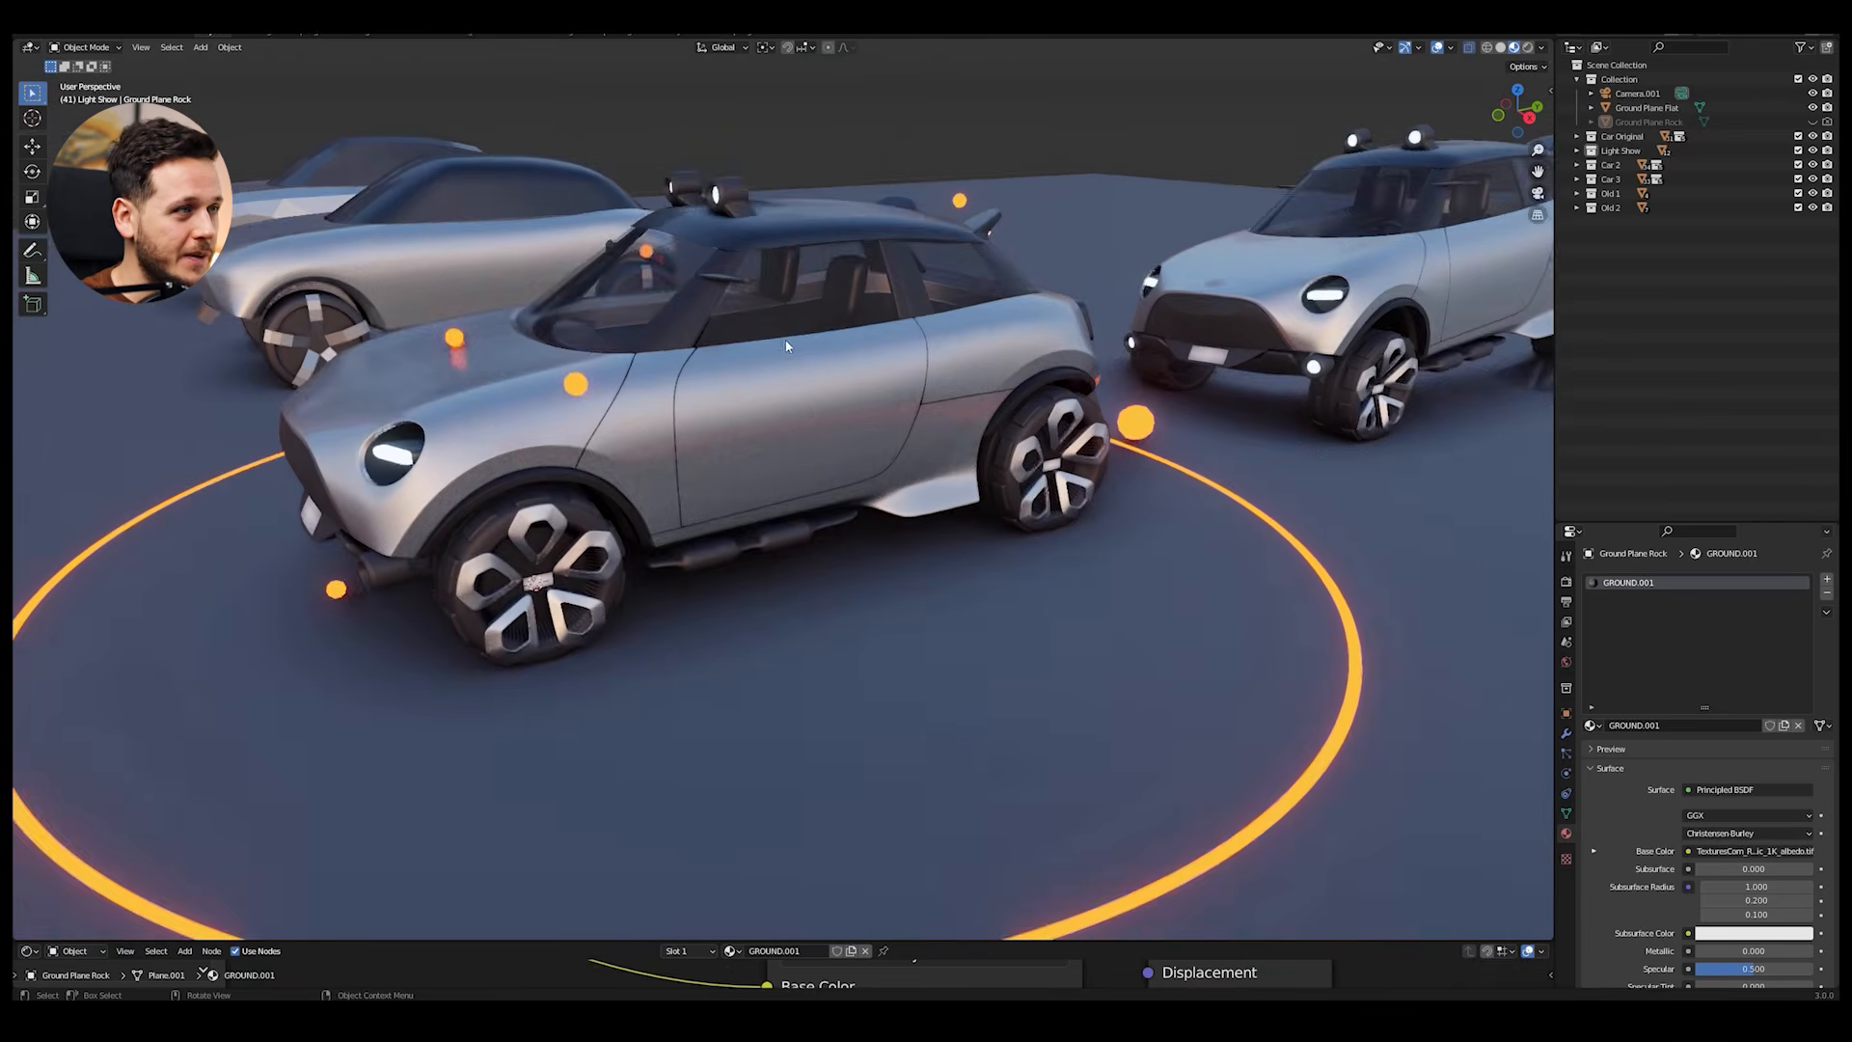
pyautogui.keyDown('shift'); pyautogui.moveTo(786, 347); pyautogui.dragTo(817, 403, button='middle'); pyautogui.keyUp('shift')
pyautogui.scroll(-3, 816, 404)
pyautogui.moveTo(779, 485); pyautogui.dragTo(815, 486, button='middle')
pyautogui.scroll(-2, 814, 486)
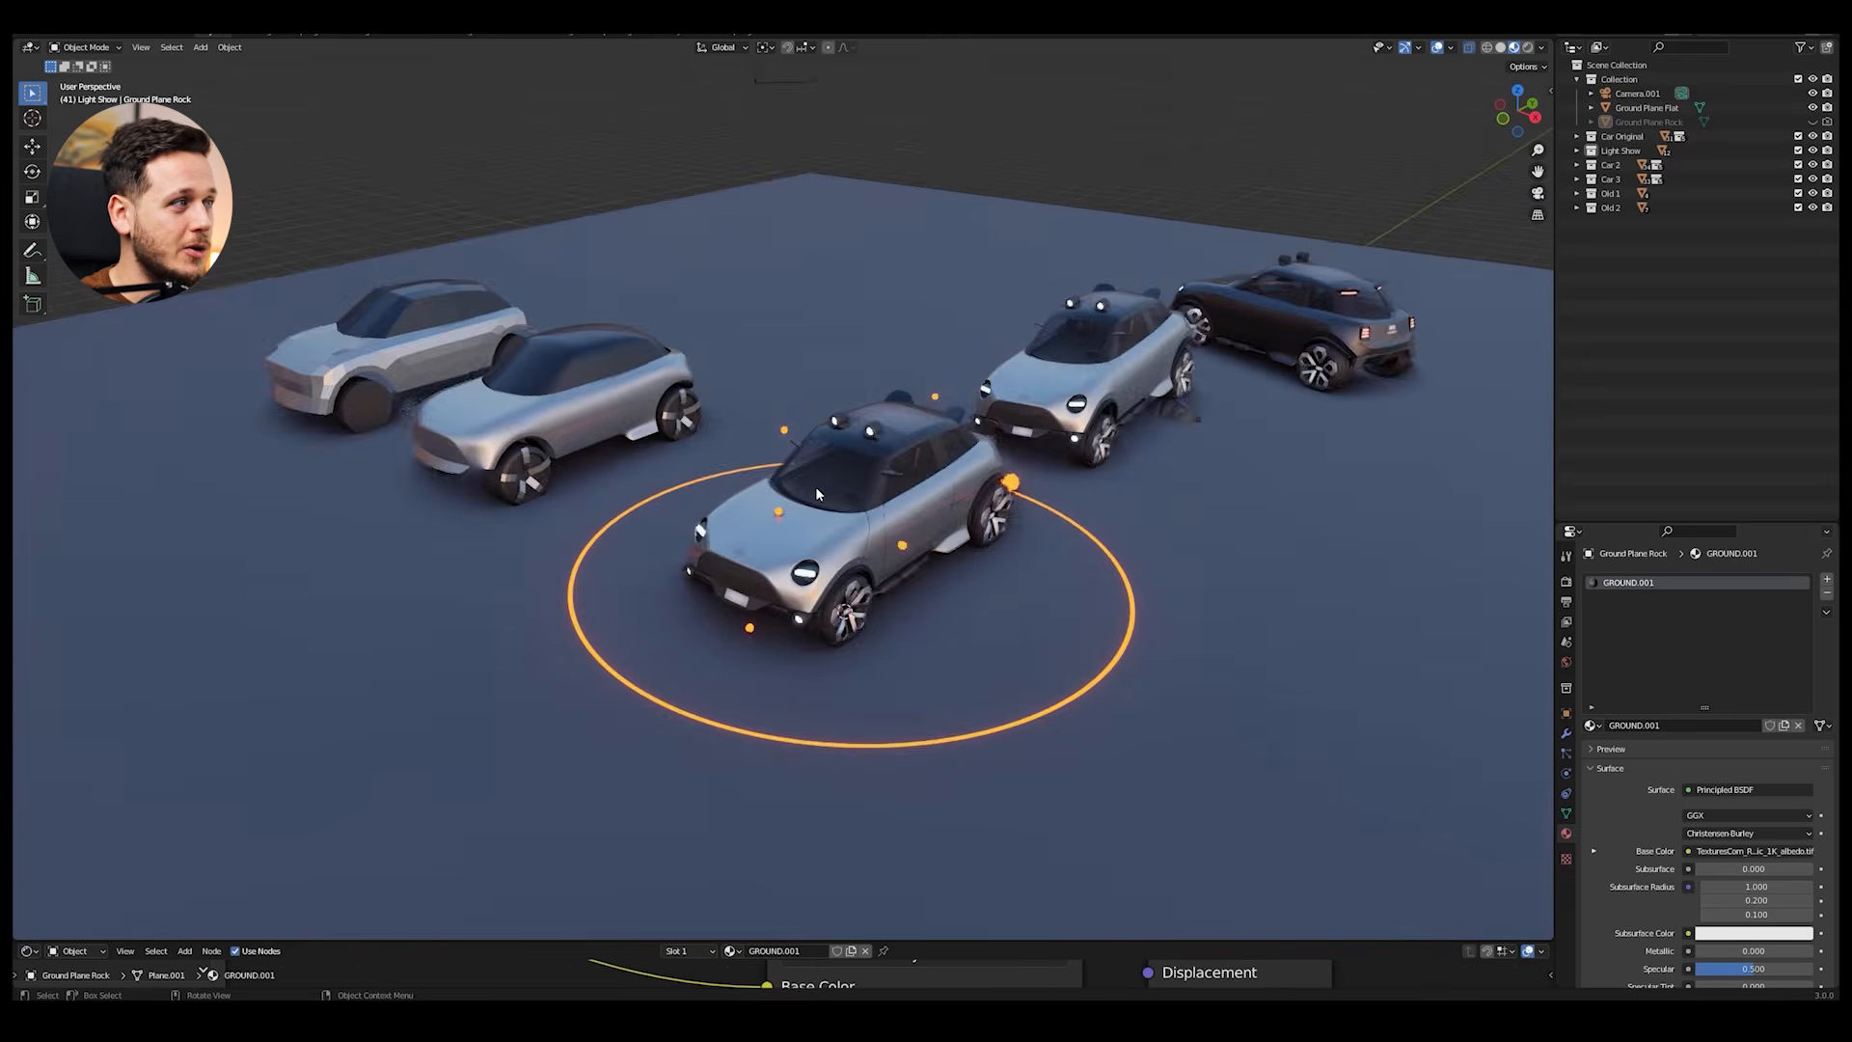
pyautogui.keyDown('shift'); pyautogui.moveTo(598, 463); pyautogui.dragTo(913, 531, button='middle'); pyautogui.keyUp('shift')
pyautogui.scroll(-1, 1003, 449)
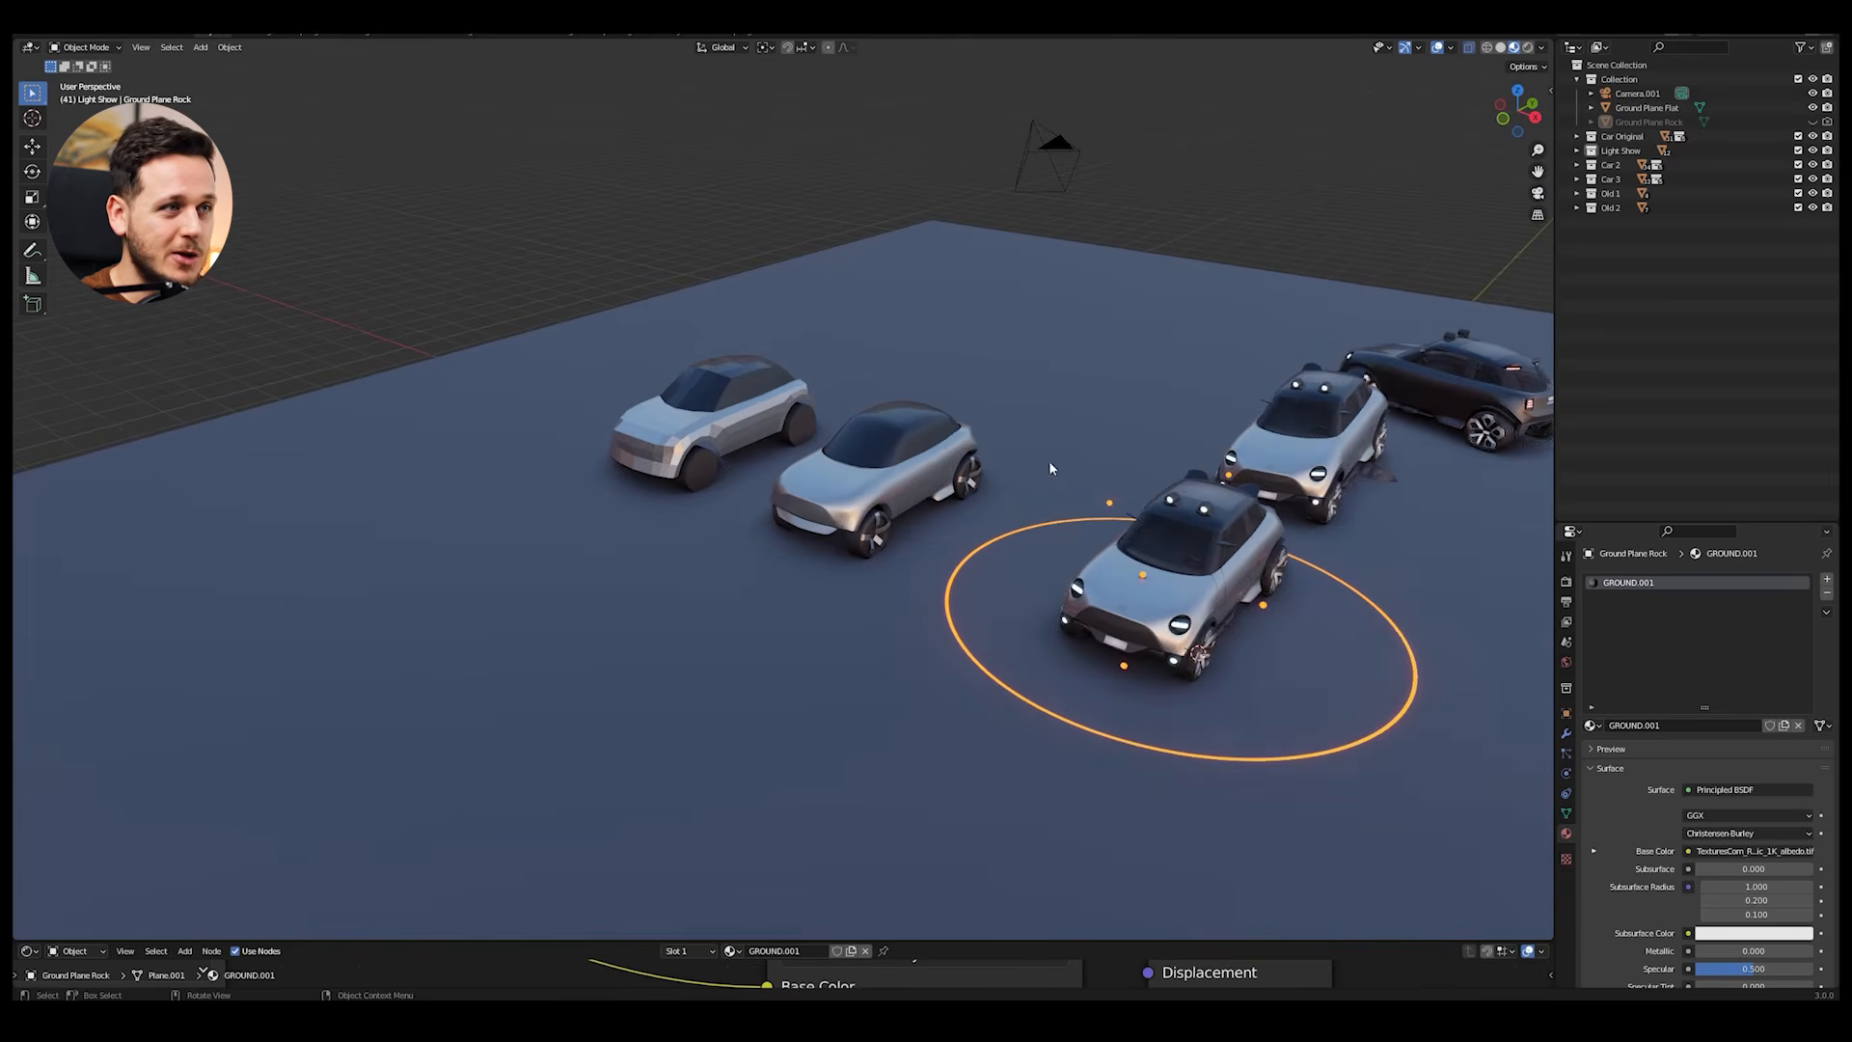
pyautogui.moveTo(1150, 589); pyautogui.dragTo(1110, 558, button='middle')
pyautogui.scroll(3, 1138, 560)
pyautogui.keyDown('shift'); pyautogui.moveTo(1268, 577); pyautogui.dragTo(1088, 526, button='middle'); pyautogui.keyUp('shift')
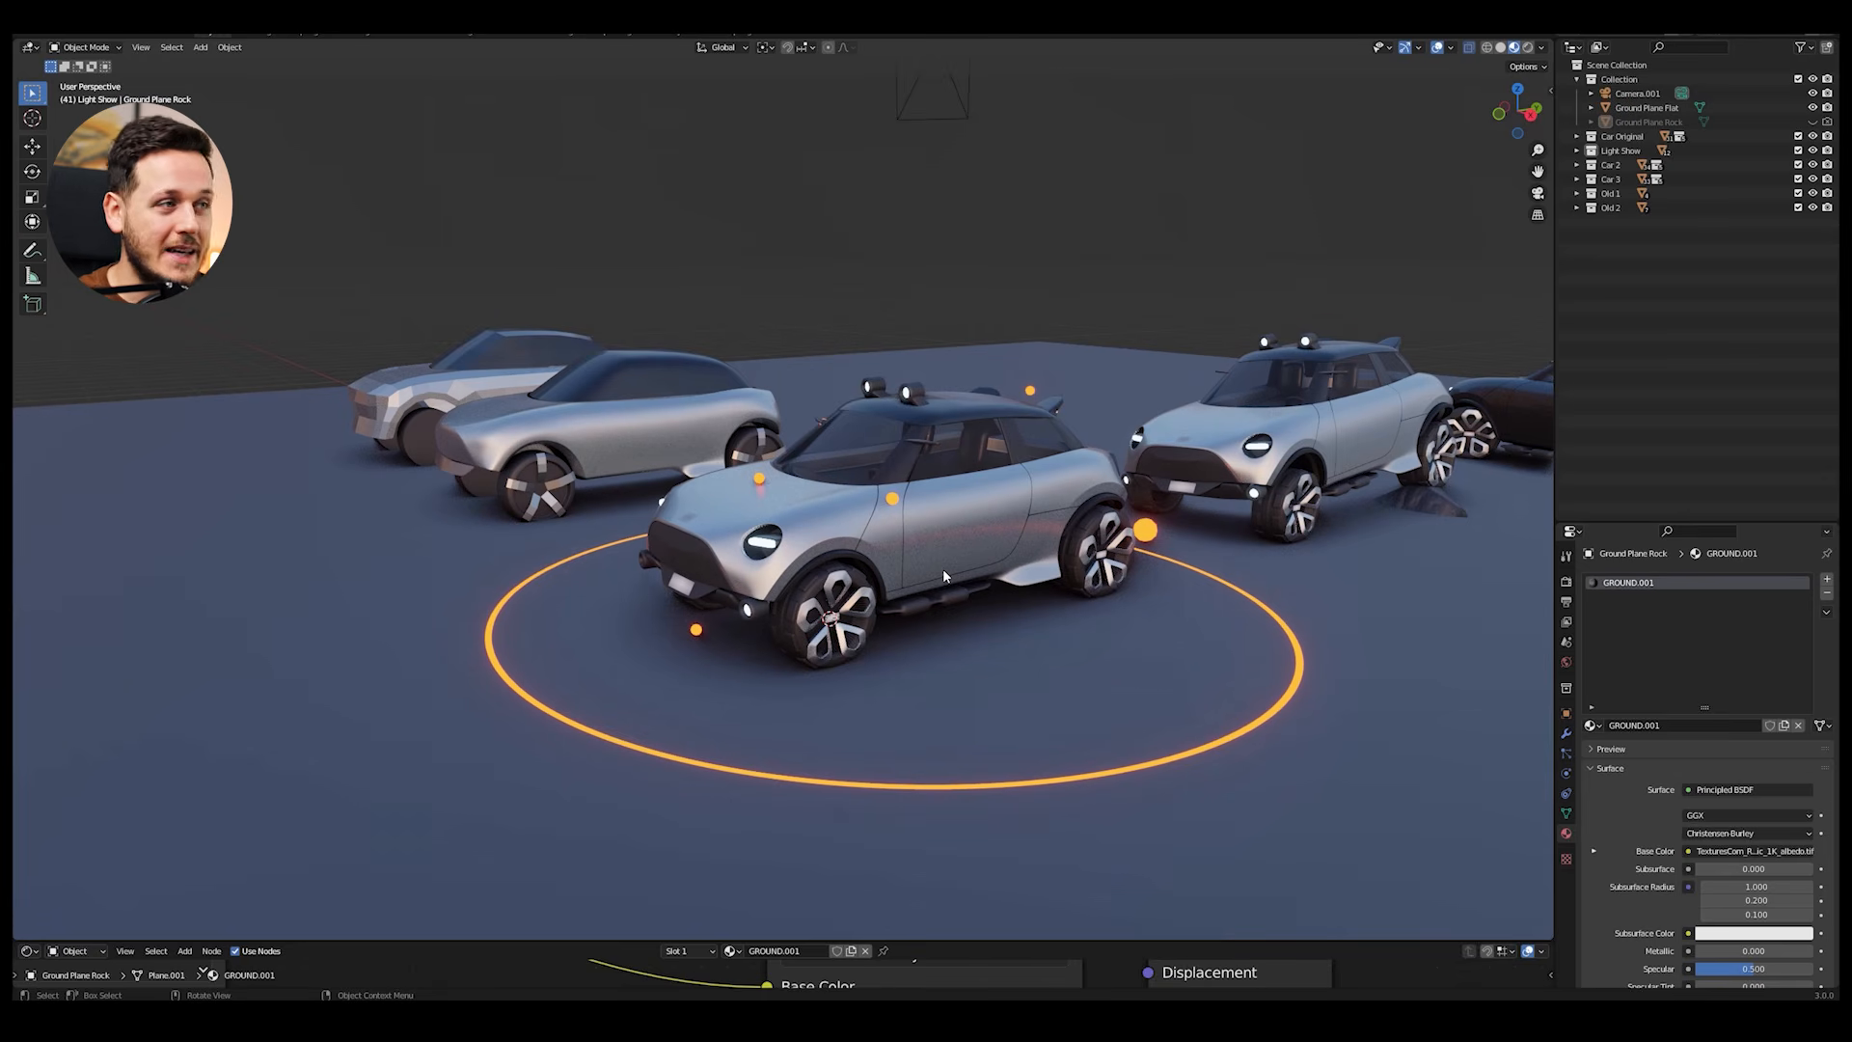
pyautogui.scroll(2, 944, 570)
pyautogui.scroll(-1, 1059, 517)
pyautogui.keyDown('shift'); pyautogui.moveTo(1058, 515); pyautogui.dragTo(1000, 494, button='middle'); pyautogui.keyUp('shift')
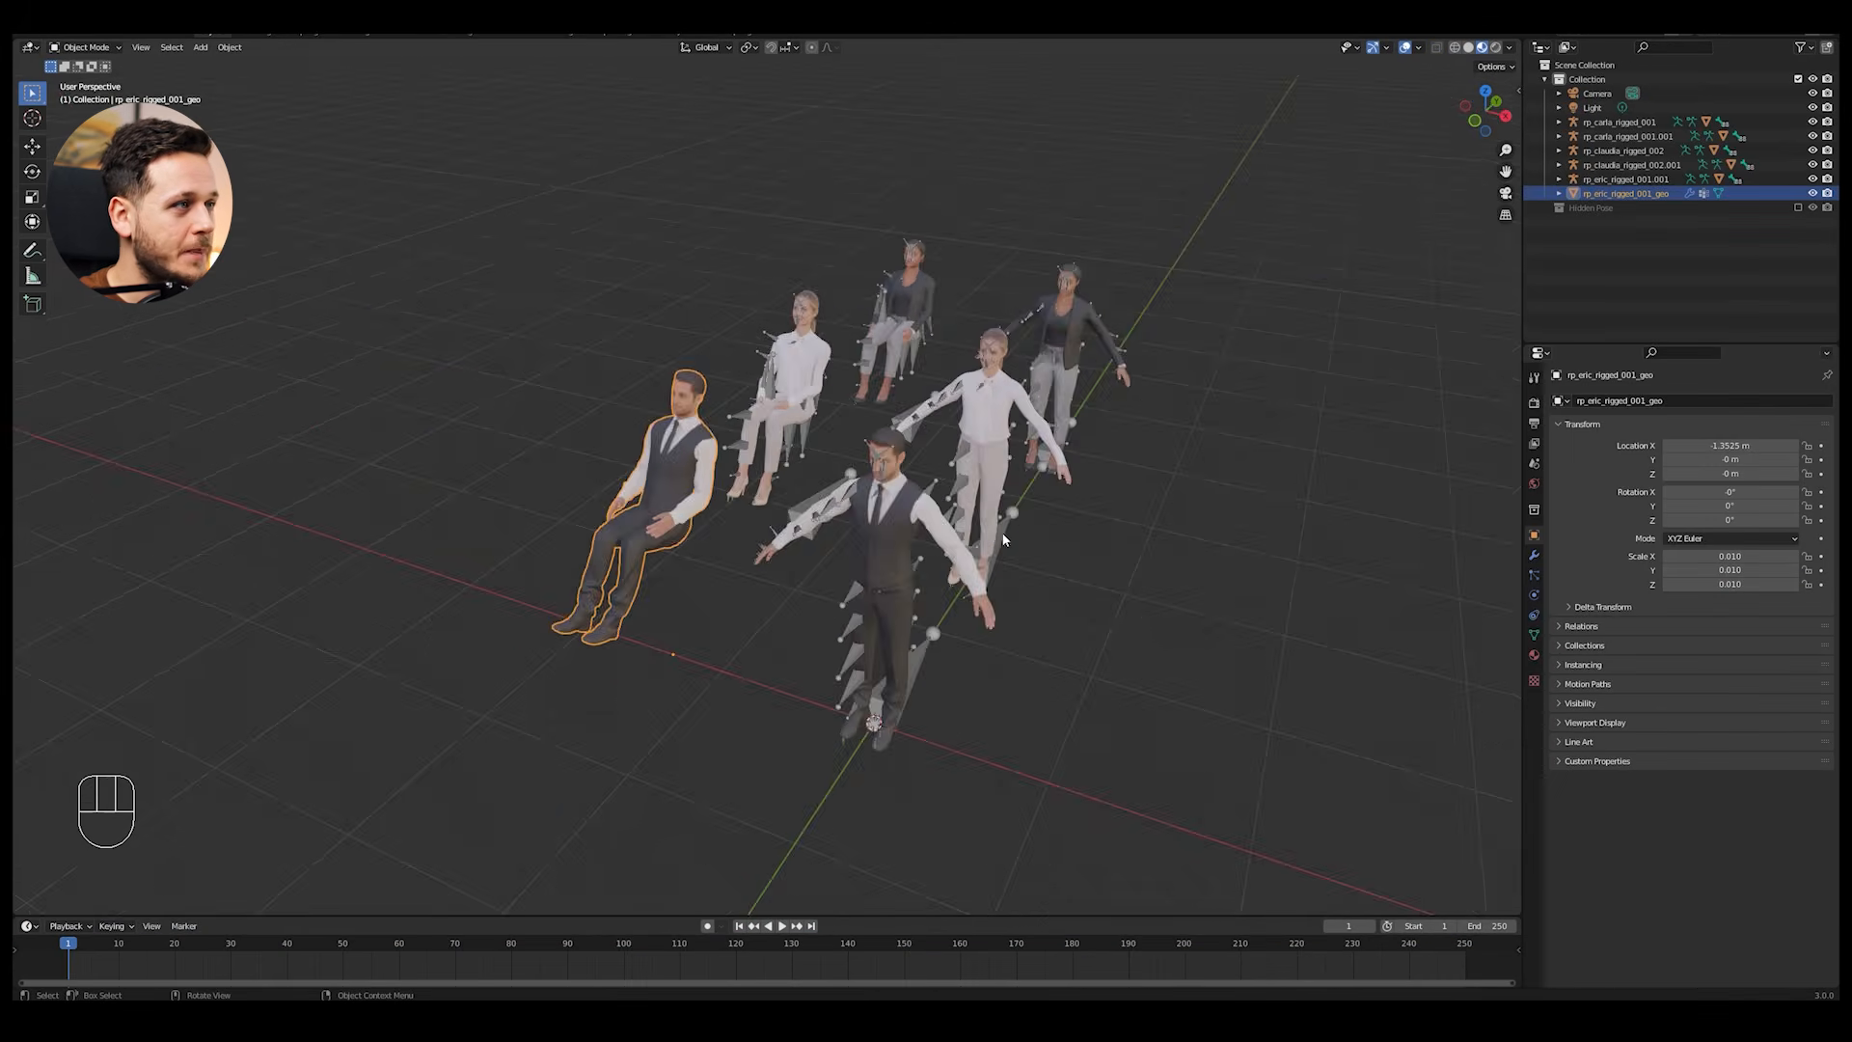
# Step: Copy the seated manikin in the white blouse from the manikin file and paste it into the car scene
pyautogui.moveTo(1004, 538); pyautogui.dragTo(778, 441, button='middle')
pyautogui.click(726, 458)
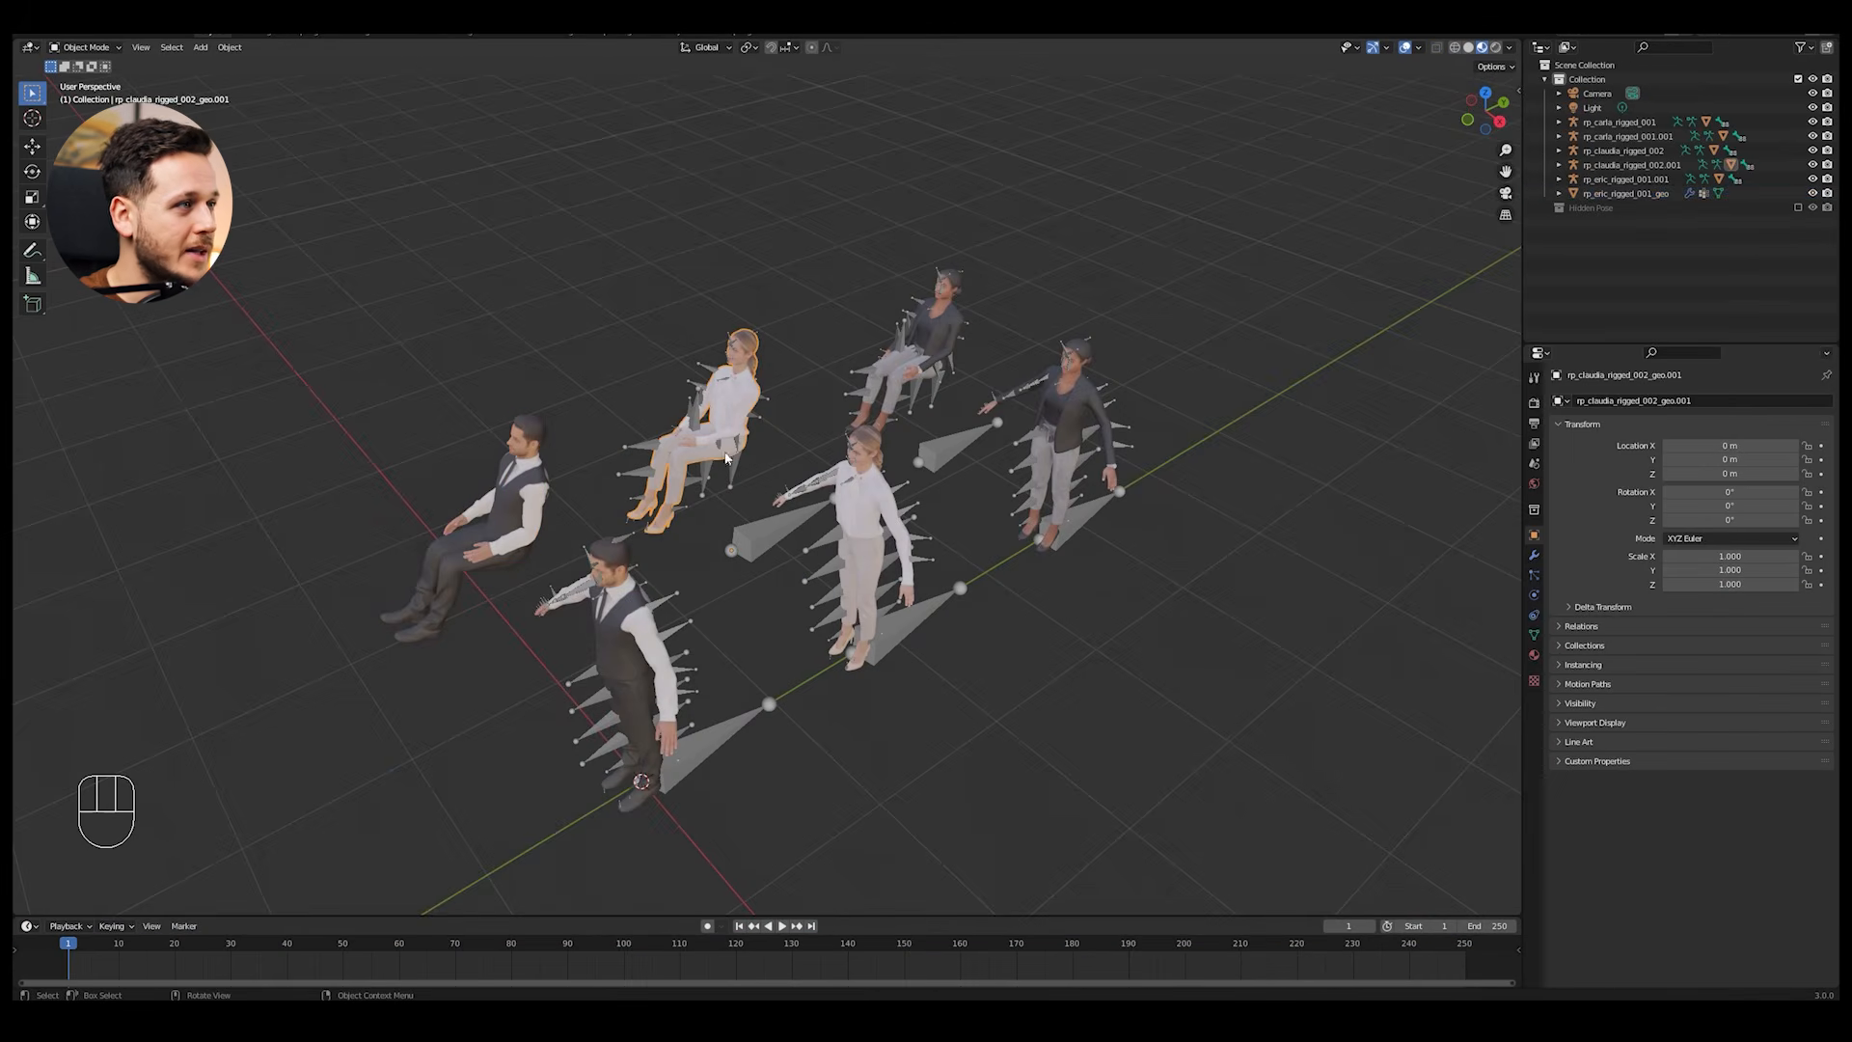
pyautogui.hotkey('ctrl', 'c')
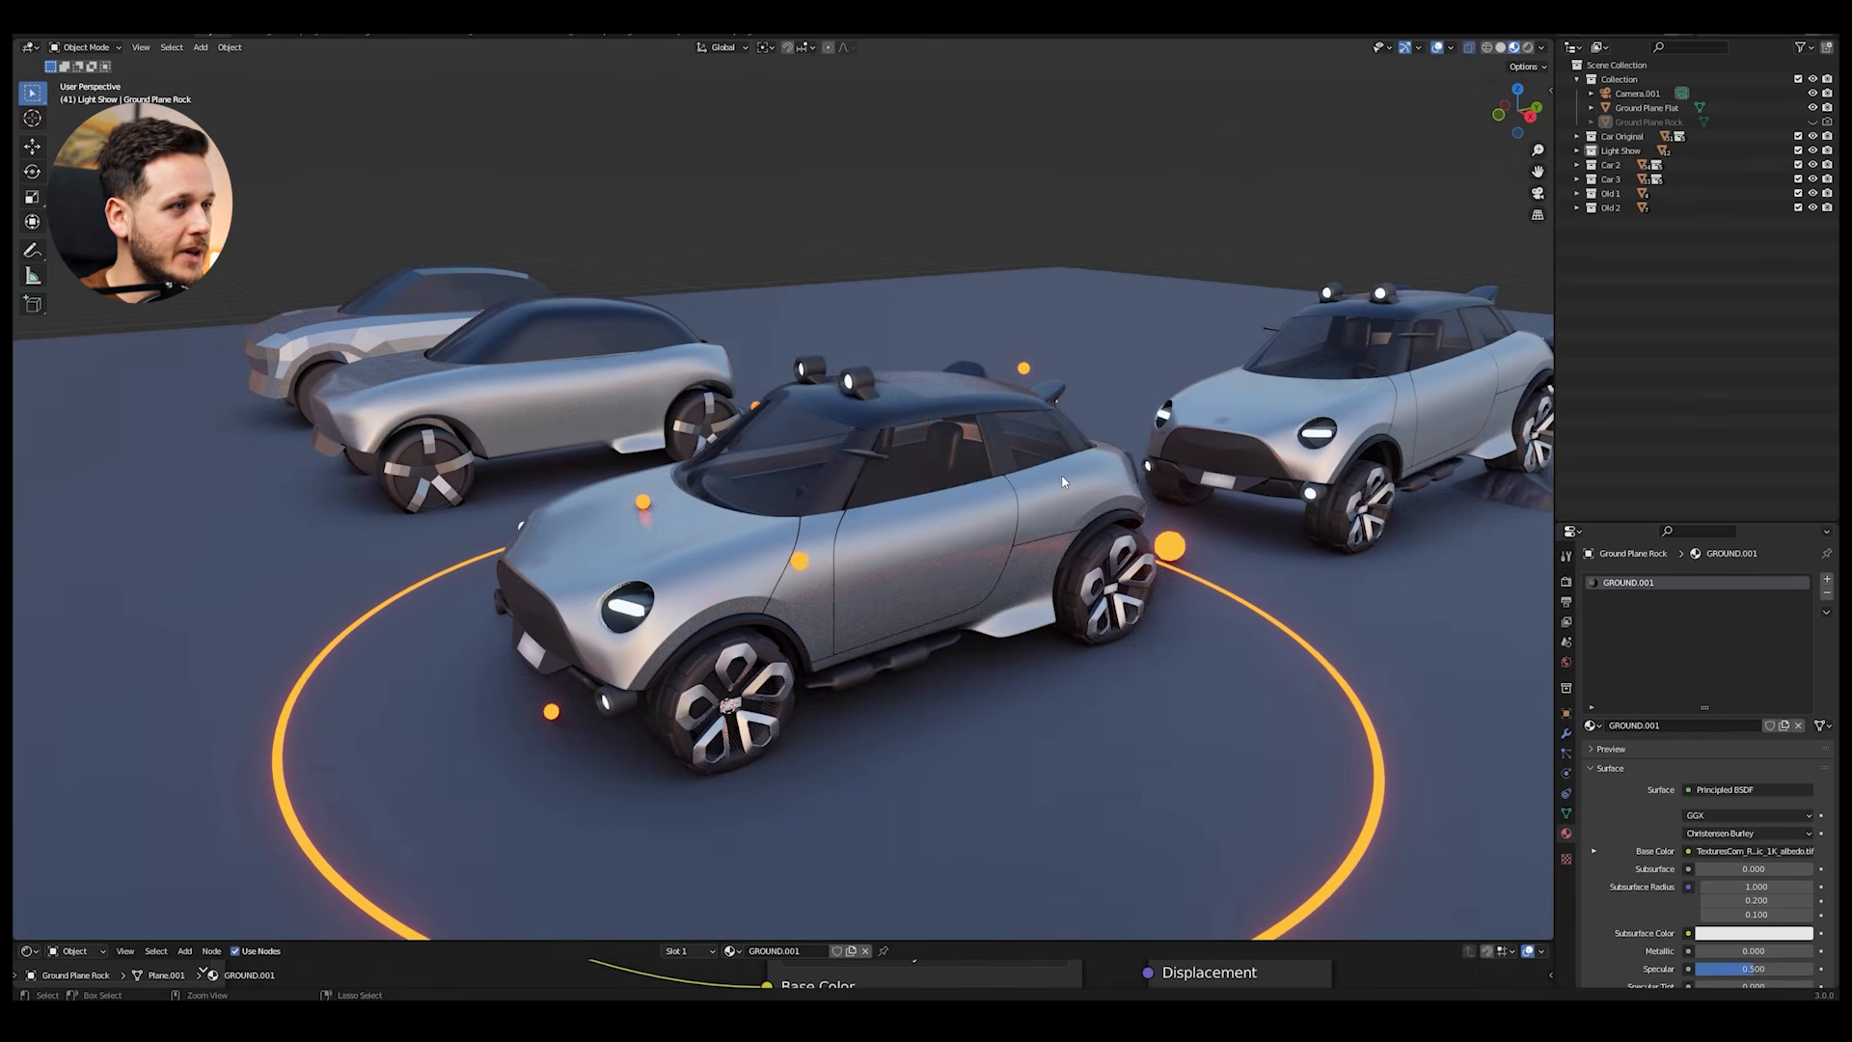
pyautogui.hotkey('ctrl', 'v')
# Step: Move the pasted manikin along Y and lower it along Z to the front seat position of the front car
pyautogui.moveTo(1064, 482); pyautogui.dragTo(1206, 595, button='middle')
pyautogui.press('KP_3')
pyautogui.scroll(5, 1187, 570)
pyautogui.press('g')
pyautogui.press('y')
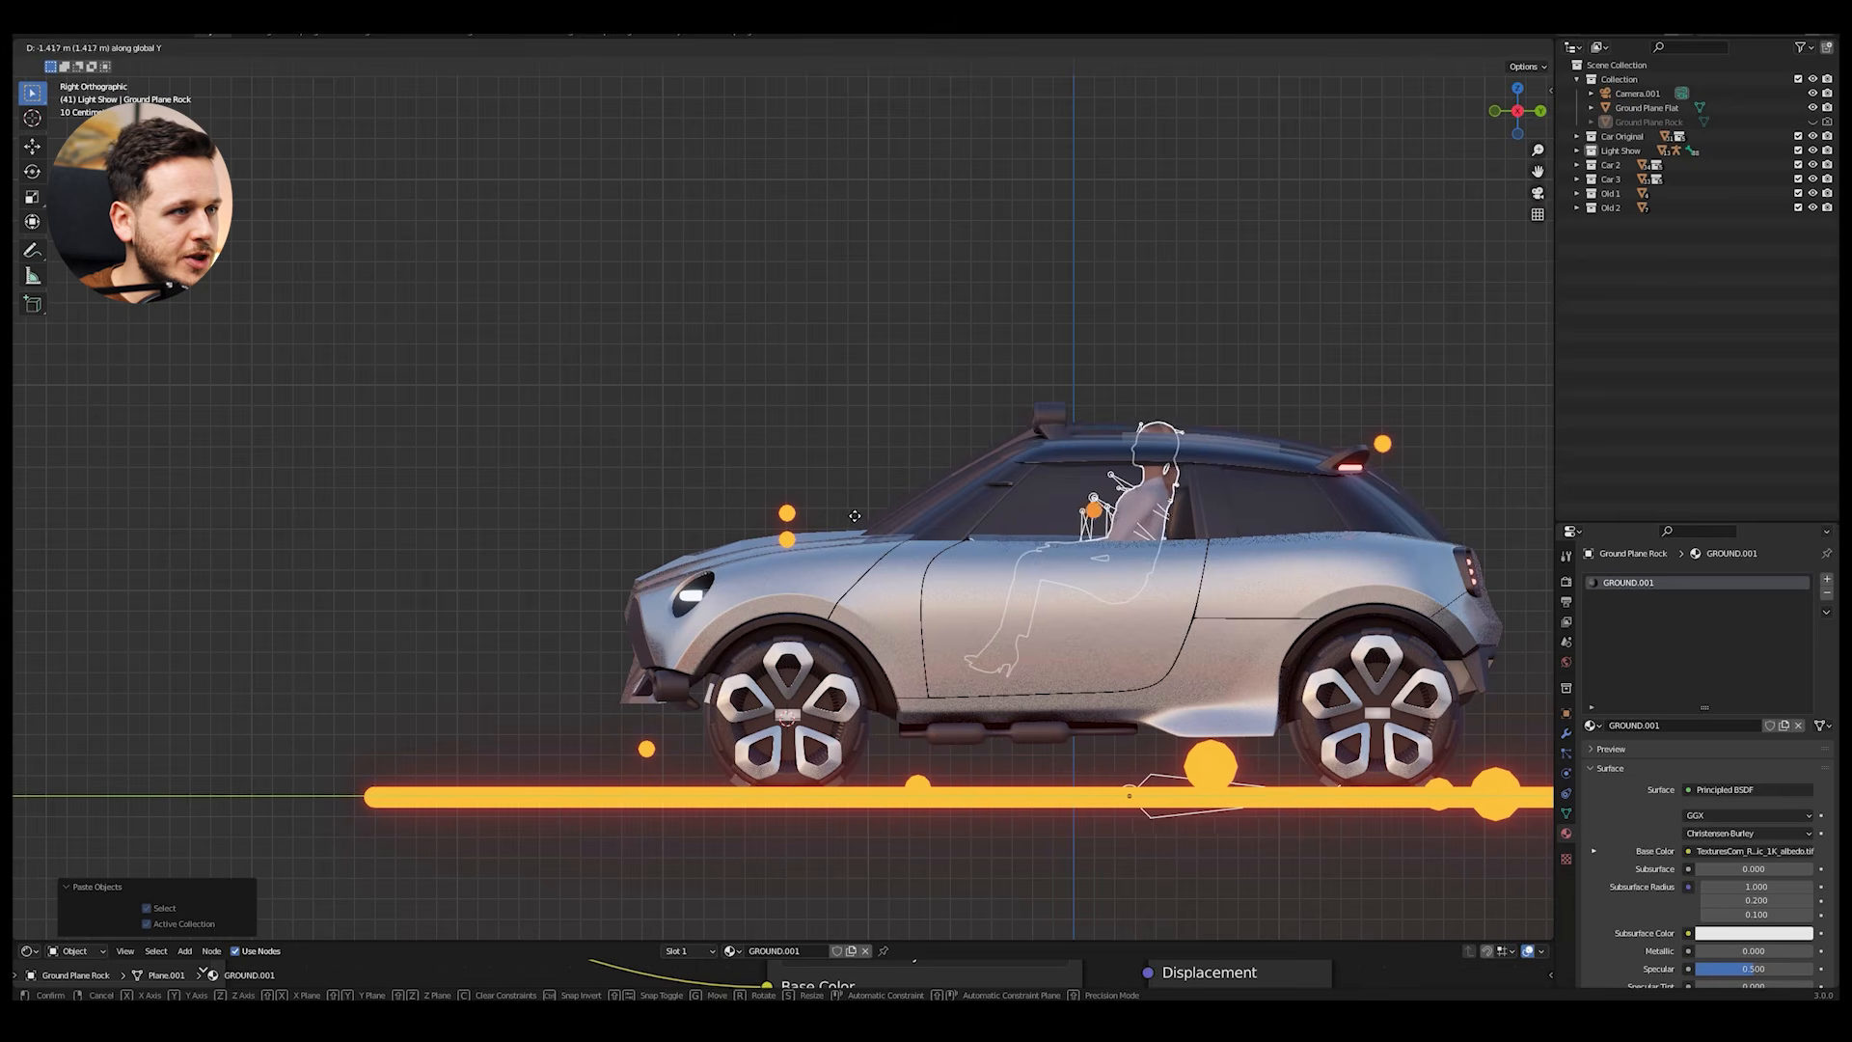
pyautogui.click(841, 517)
pyautogui.press('g')
pyautogui.press('z')
pyautogui.click(845, 554)
# Step: Rotate the manikin about X to match the car seat's recline and shift it about 0.05 m along Y
pyautogui.scroll(3, 1266, 535)
pyautogui.keyDown('shift'); pyautogui.moveTo(1265, 529); pyautogui.dragTo(1161, 477, button='middle'); pyautogui.keyUp('shift')
pyautogui.press('r')
pyautogui.press('x')
pyautogui.click(1216, 474)
pyautogui.press('g')
pyautogui.press('y')
pyautogui.click(1196, 473)
# Step: Turn off the viewport overlays and examine how the manikin fits the car seat, including with the car body hidden
pyautogui.scroll(-7, 1189, 484)
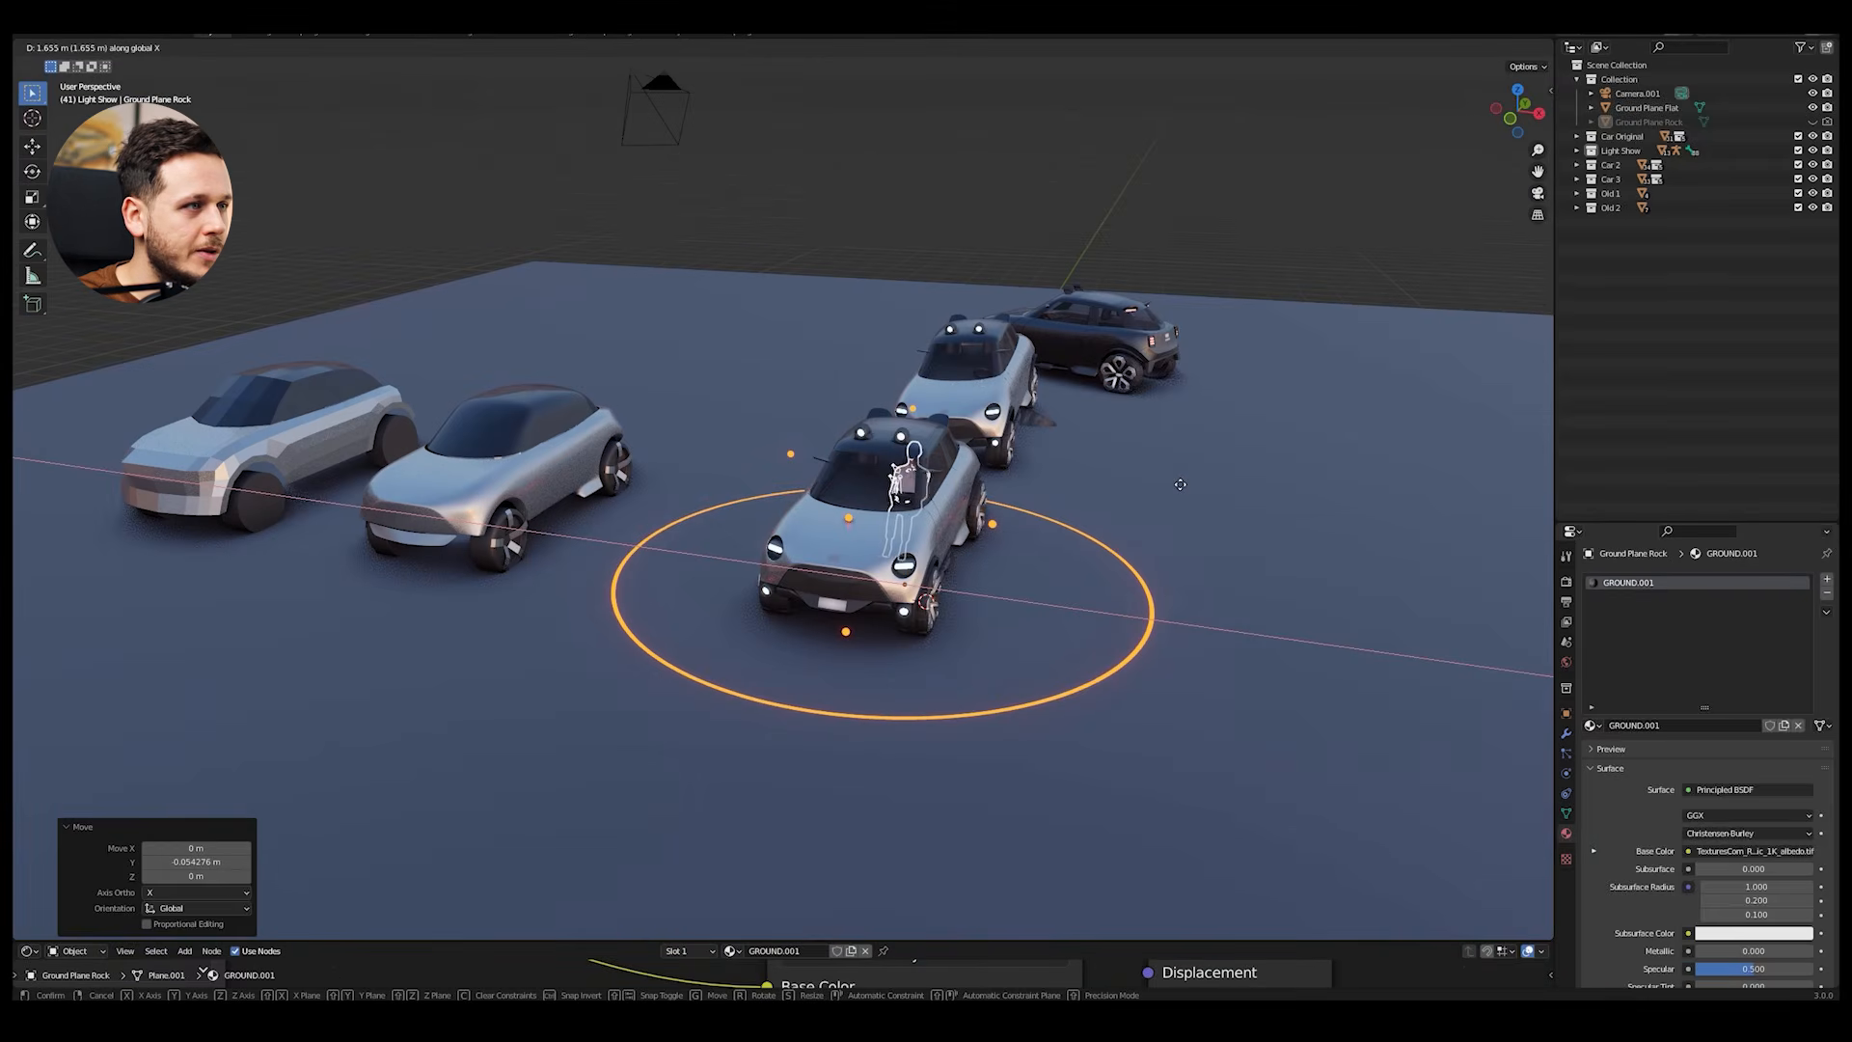
pyautogui.click(1179, 485)
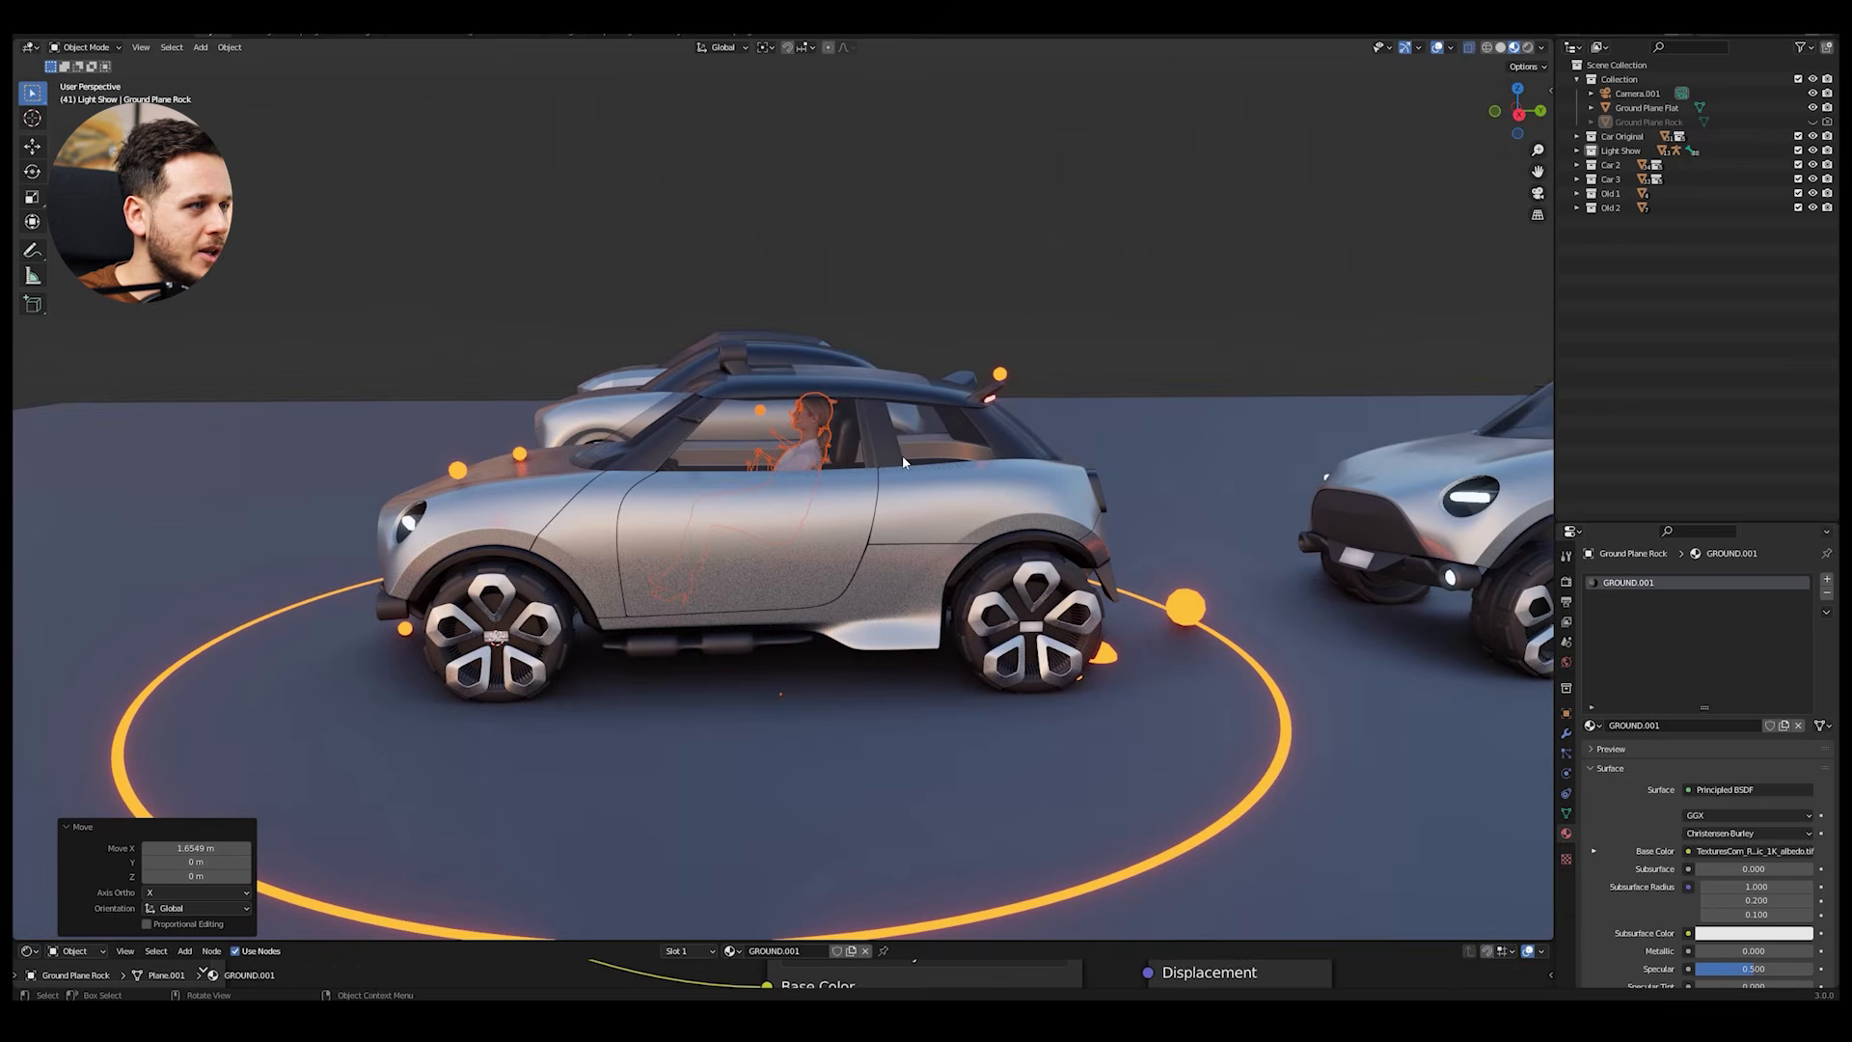
pyautogui.moveTo(924, 460); pyautogui.dragTo(968, 467, button='middle')
pyautogui.hotkey('alt', 'shift', 'z')
pyautogui.moveTo(969, 380); pyautogui.dragTo(813, 463, button='middle')
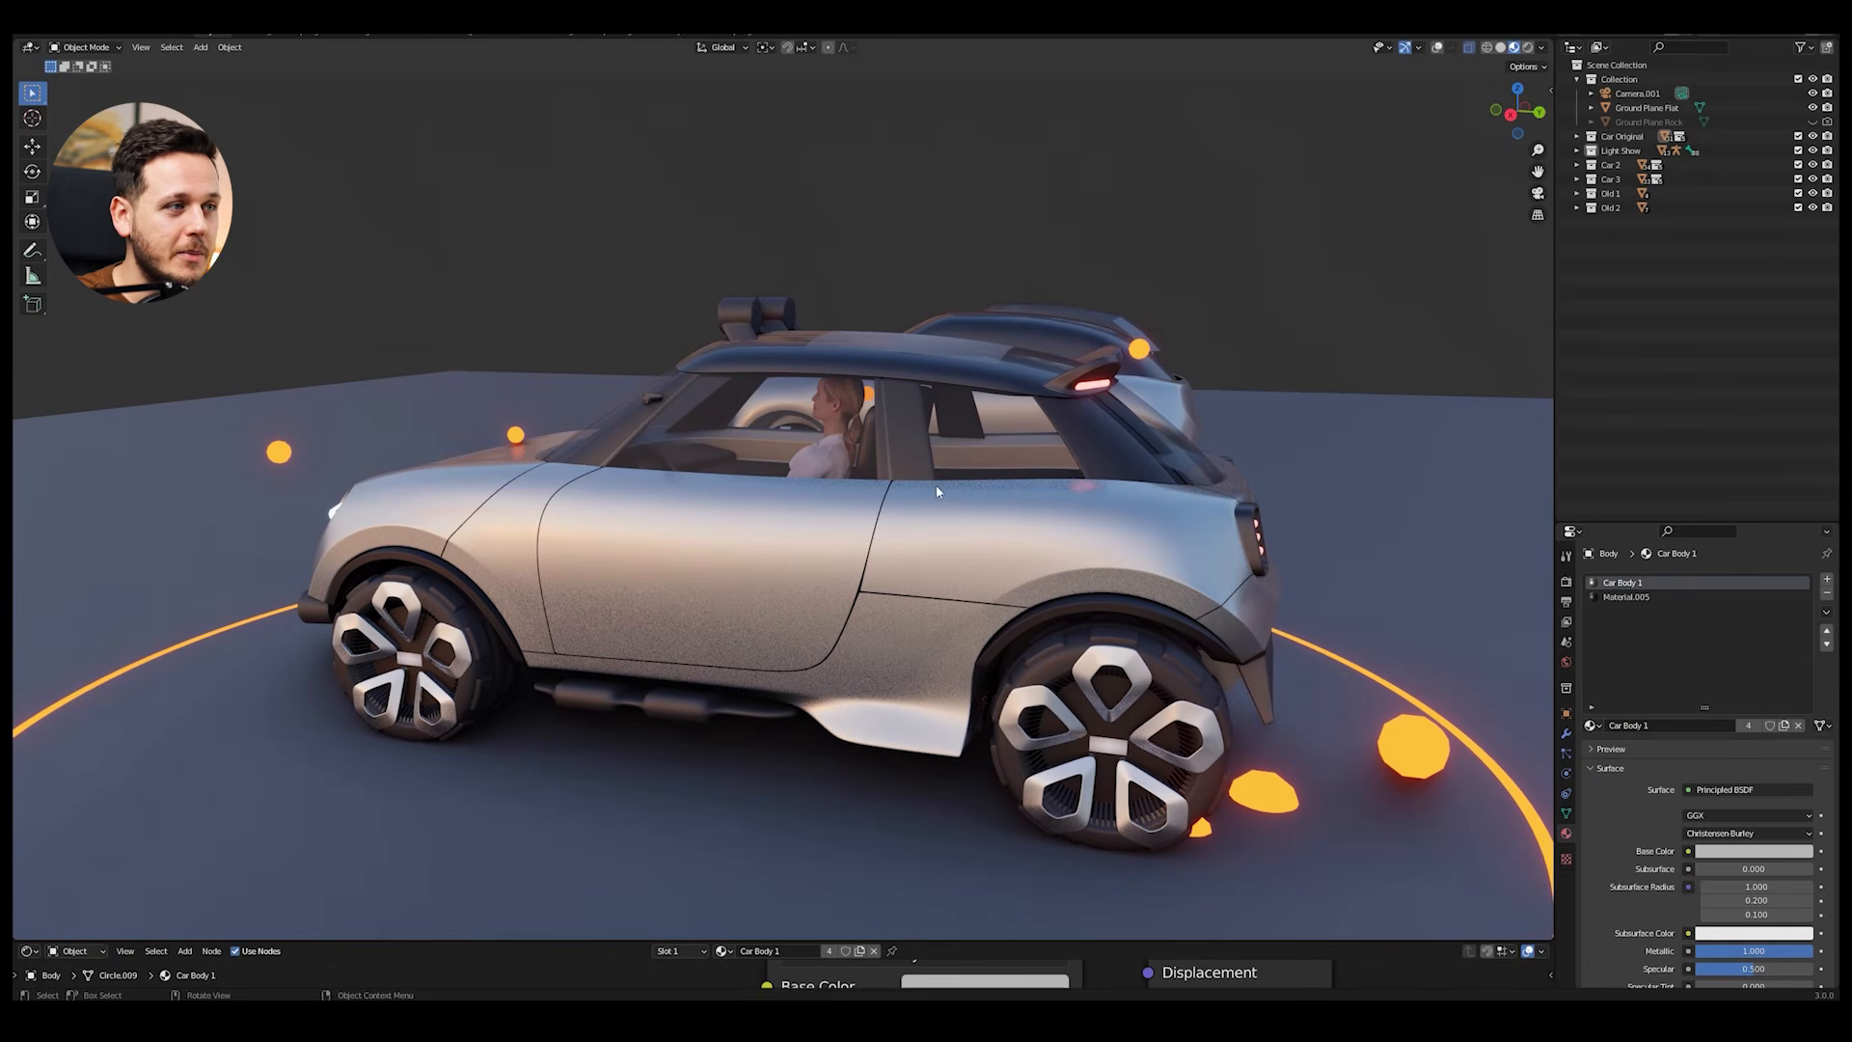
pyautogui.moveTo(1036, 480); pyautogui.dragTo(1105, 475, button='middle')
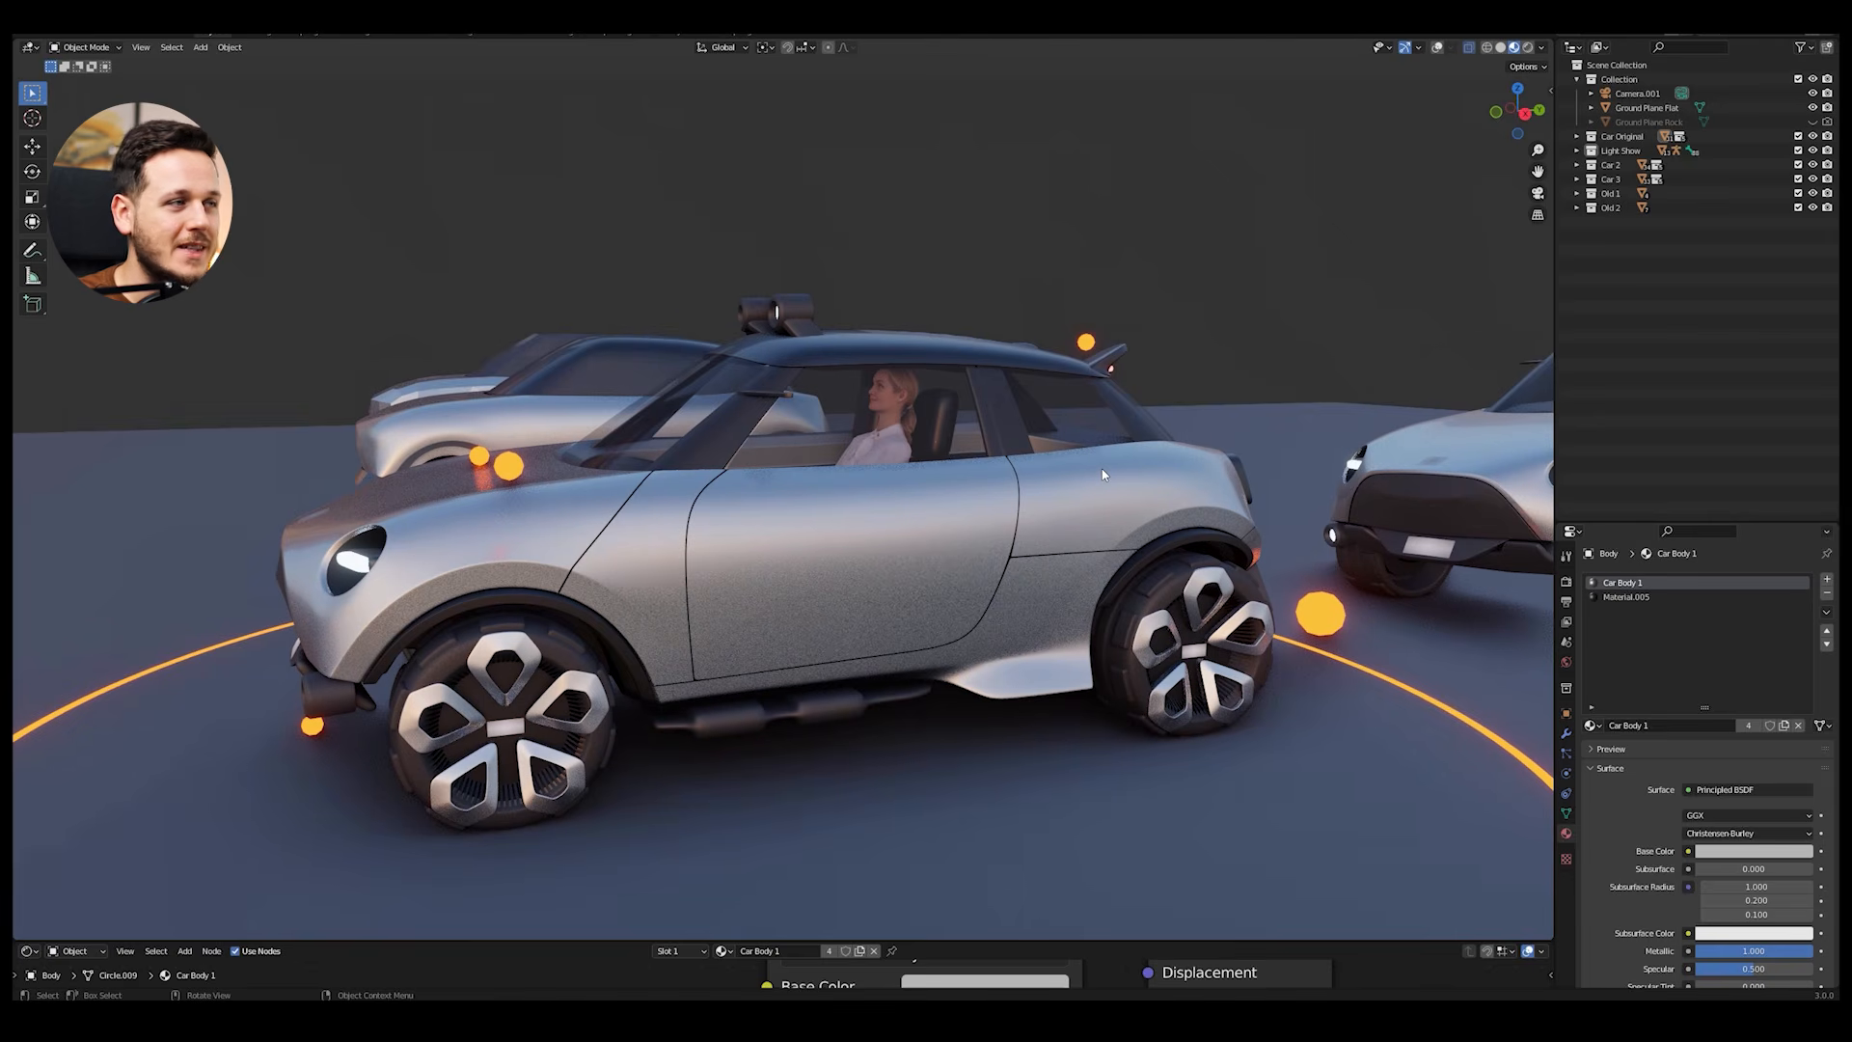
pyautogui.scroll(2, 943, 431)
pyautogui.moveTo(943, 431); pyautogui.dragTo(881, 467, button='middle')
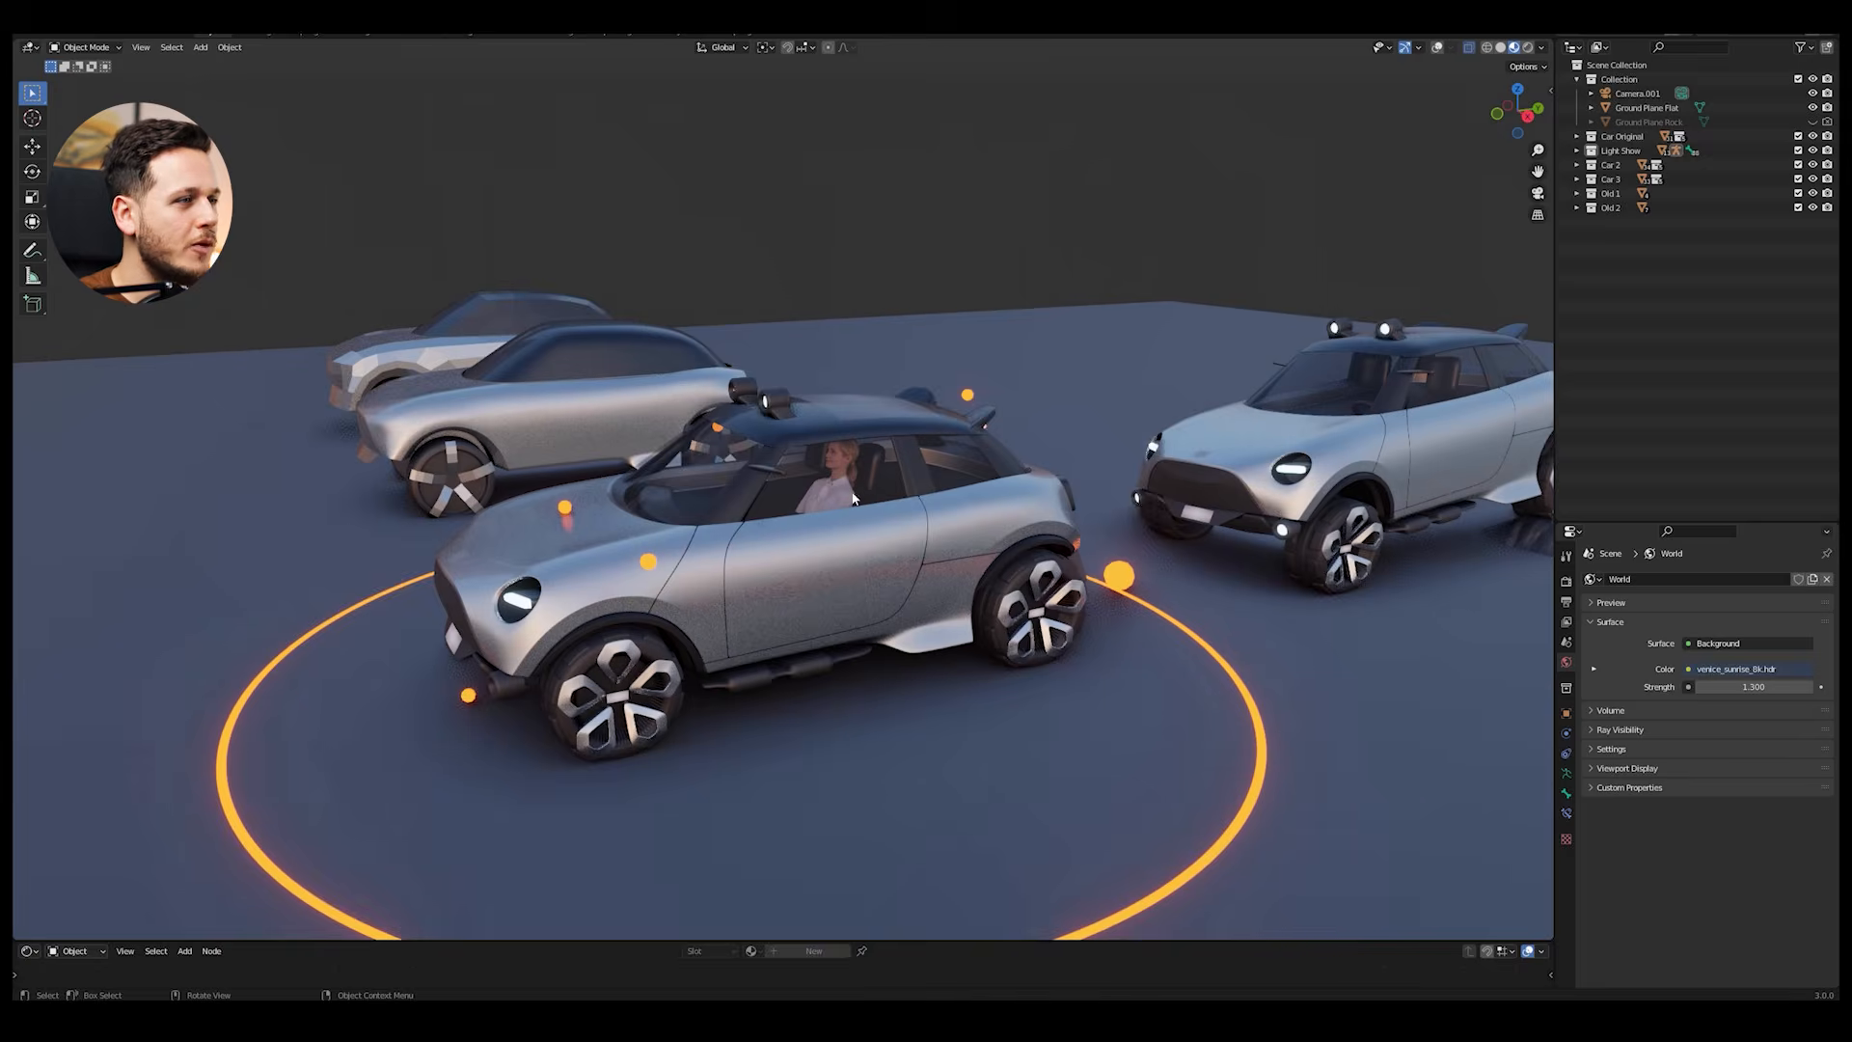
pyautogui.scroll(4, 861, 442)
pyautogui.moveTo(860, 441); pyautogui.dragTo(695, 463, button='middle')
pyautogui.moveTo(780, 513); pyautogui.dragTo(936, 483, button='middle')
pyautogui.click(778, 456)
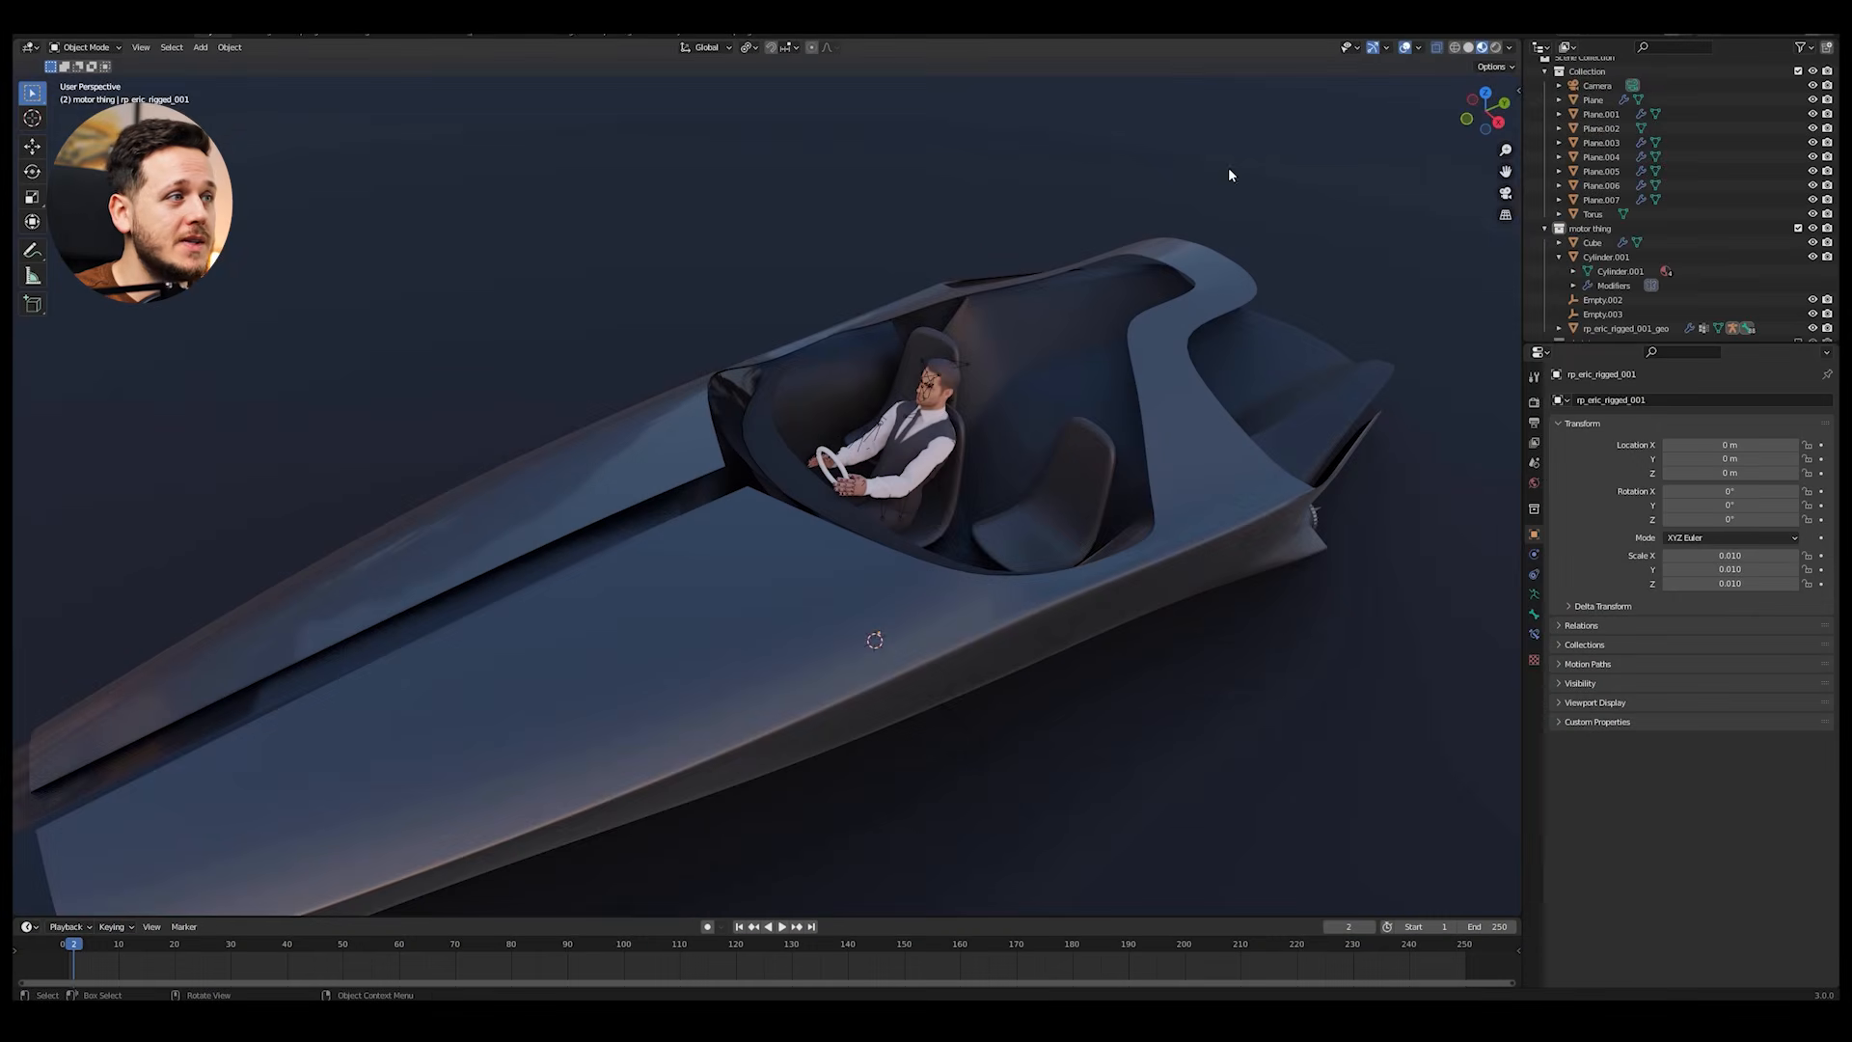
pyautogui.moveTo(1229, 165); pyautogui.dragTo(941, 425, button='middle')
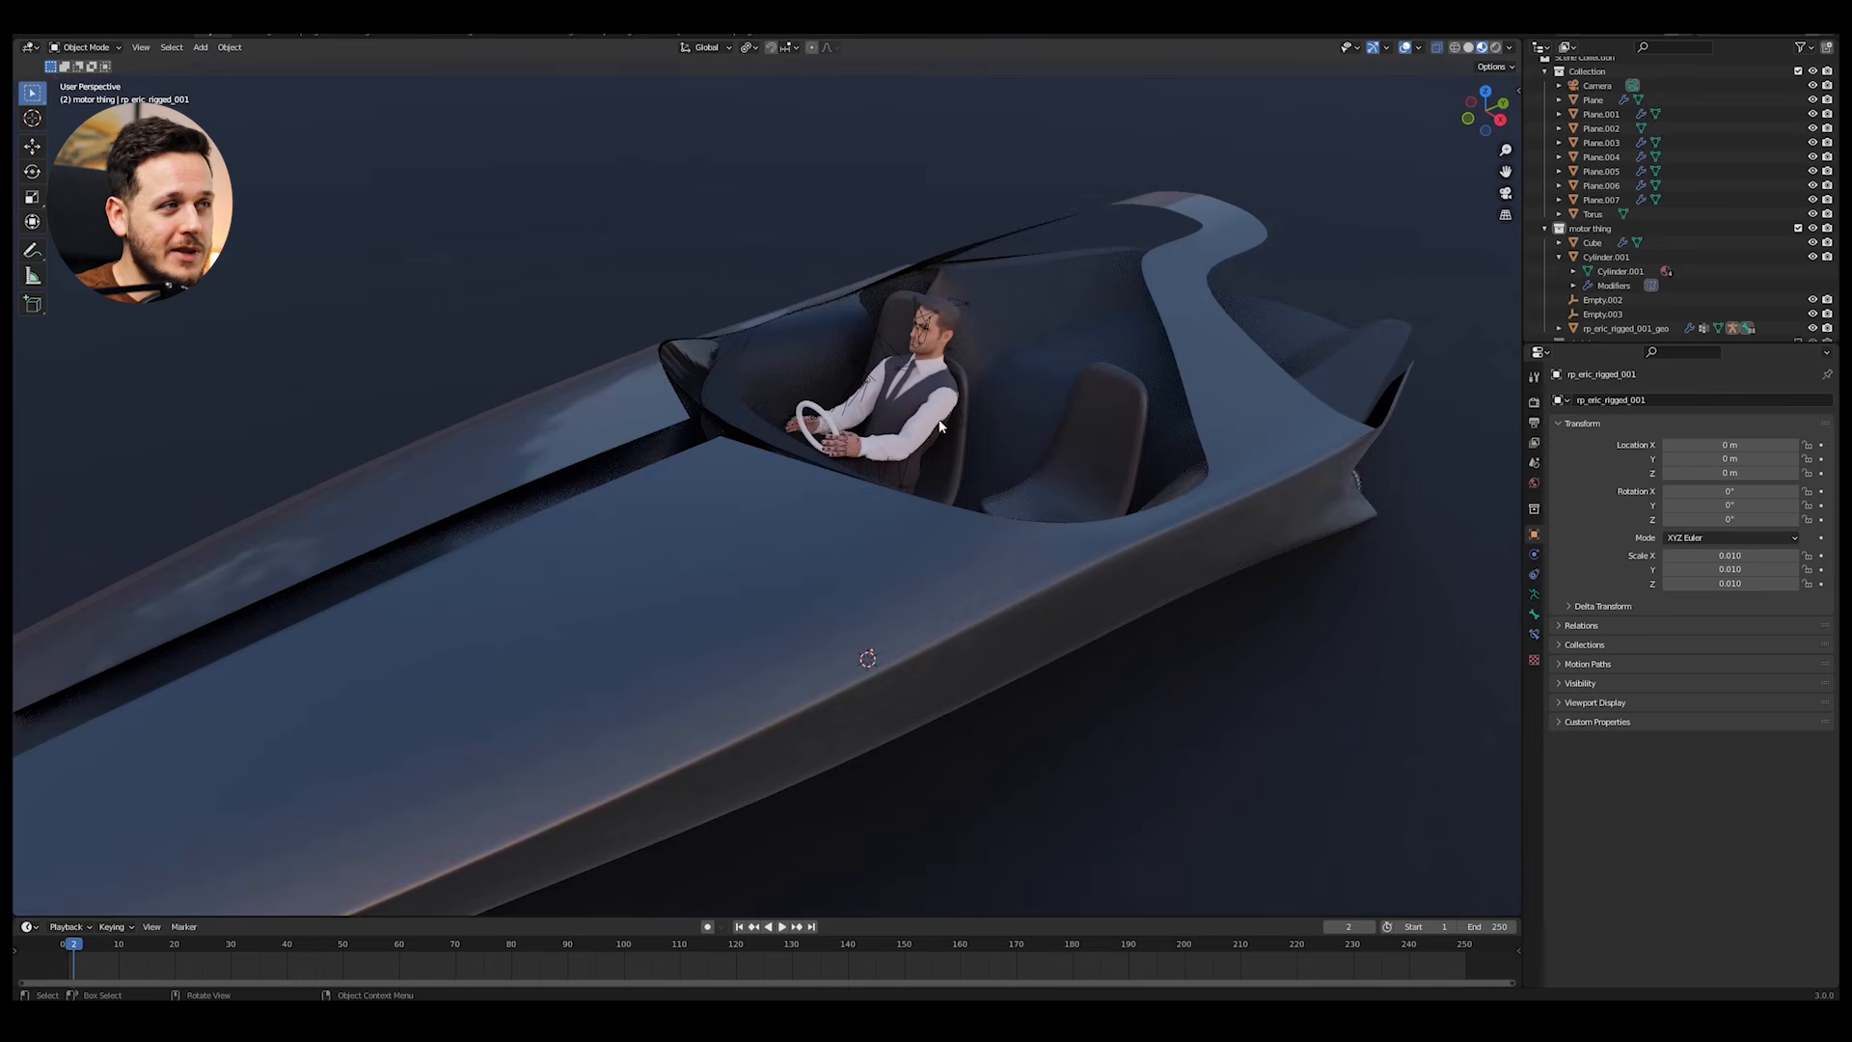
# Step: Select the driver manikin in the boat, show its material properties and open its node tree in an enlarged Shader Editor
pyautogui.scroll(-3, 940, 425)
pyautogui.scroll(5, 940, 416)
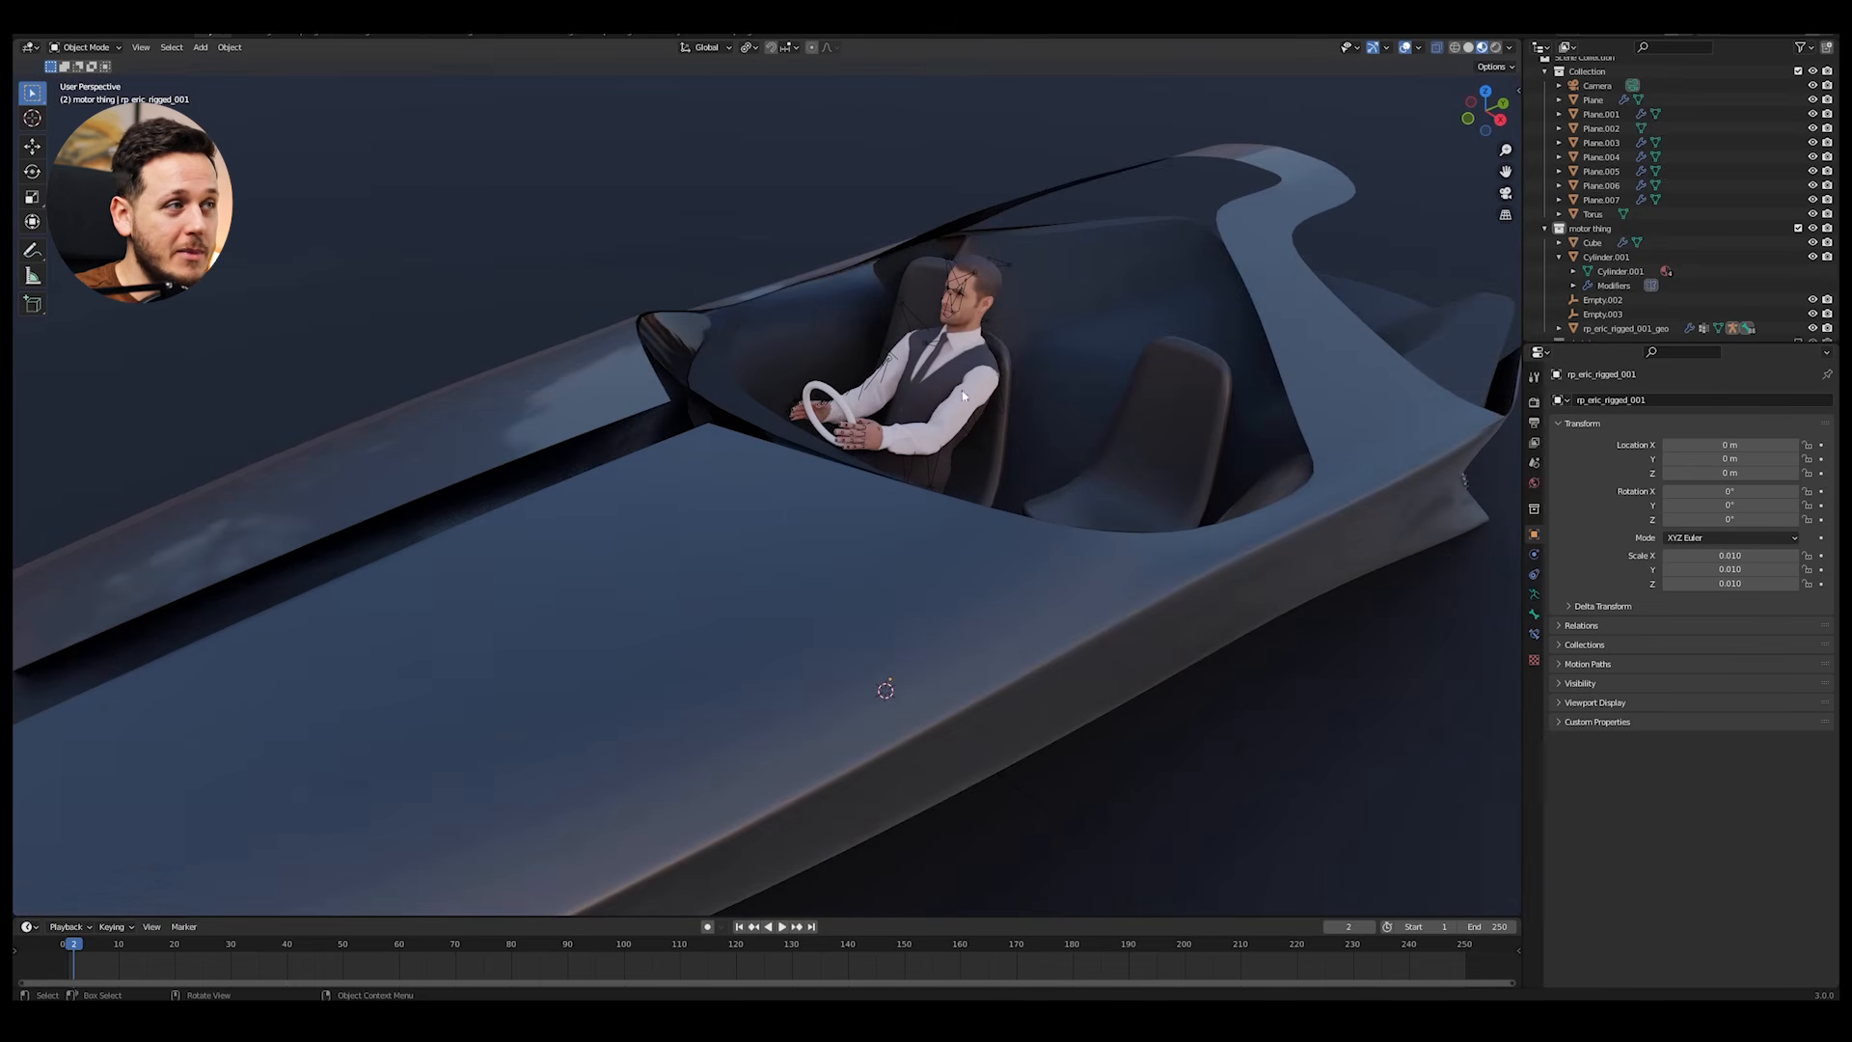
pyautogui.click(925, 400)
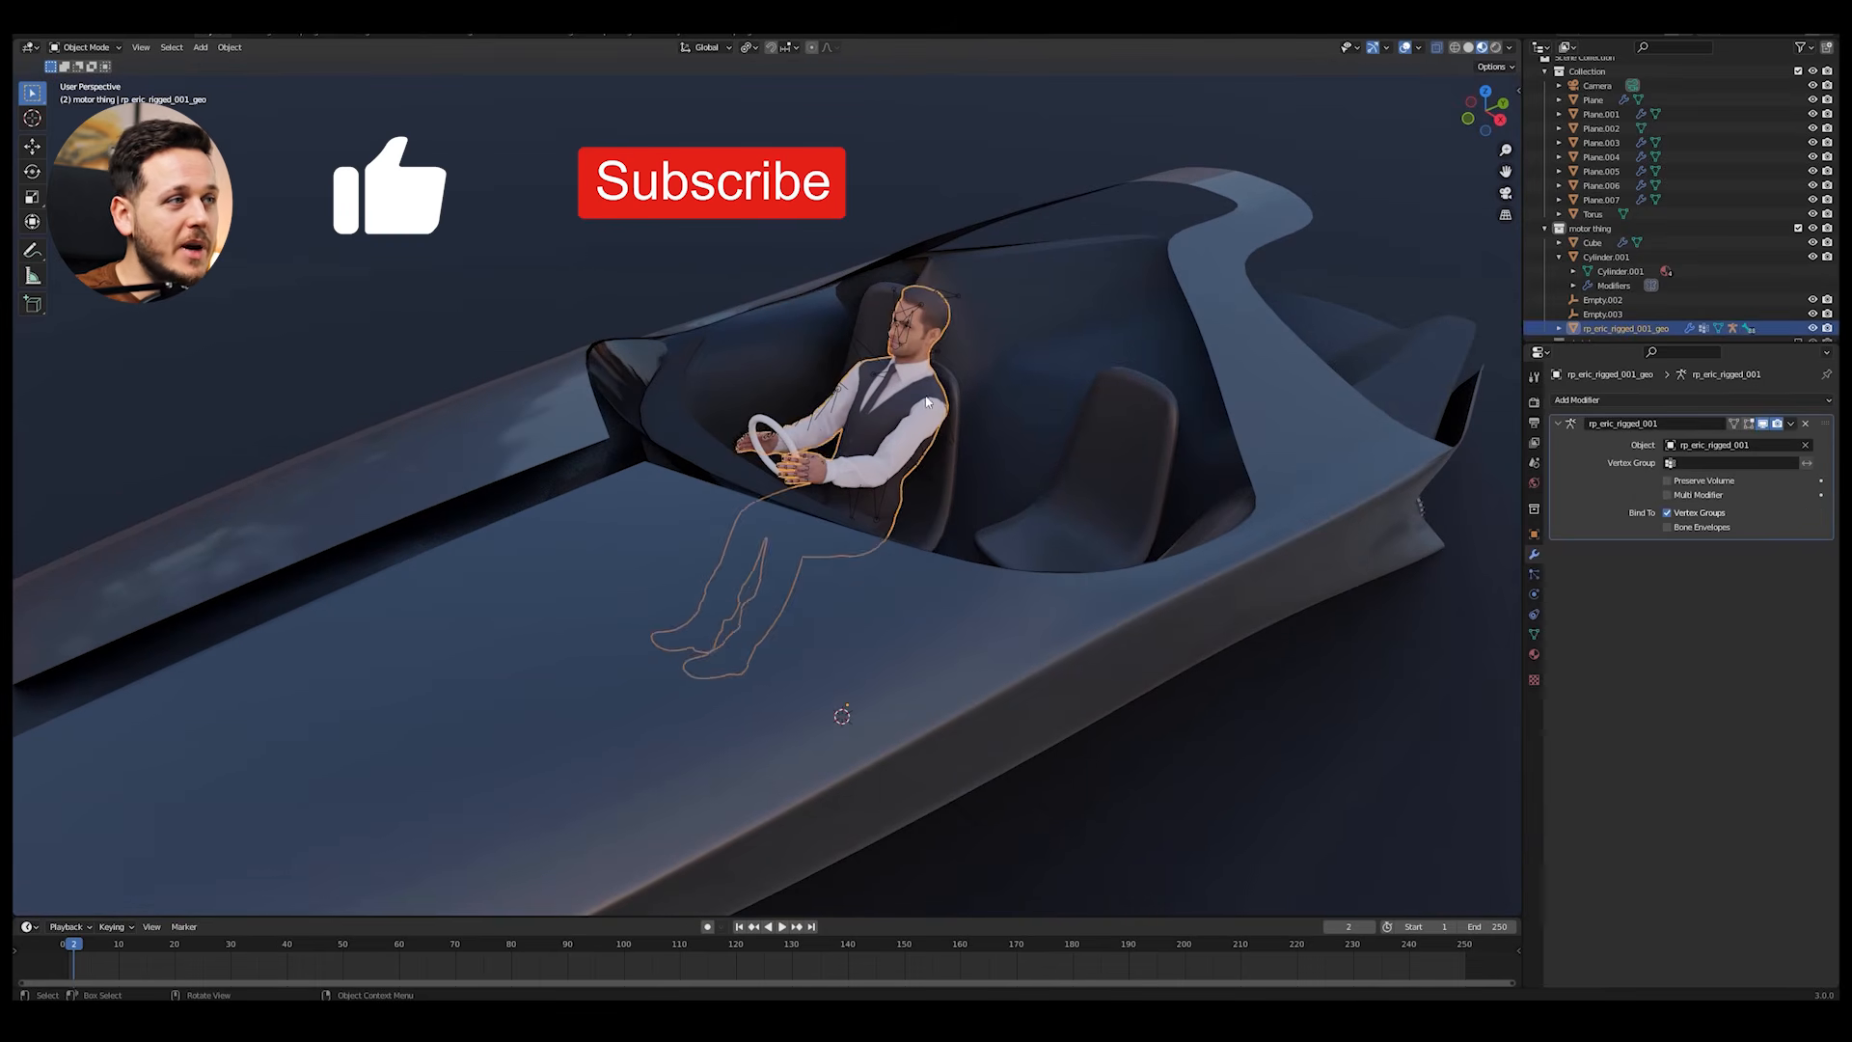
pyautogui.moveTo(1015, 394); pyautogui.dragTo(998, 400, button='middle')
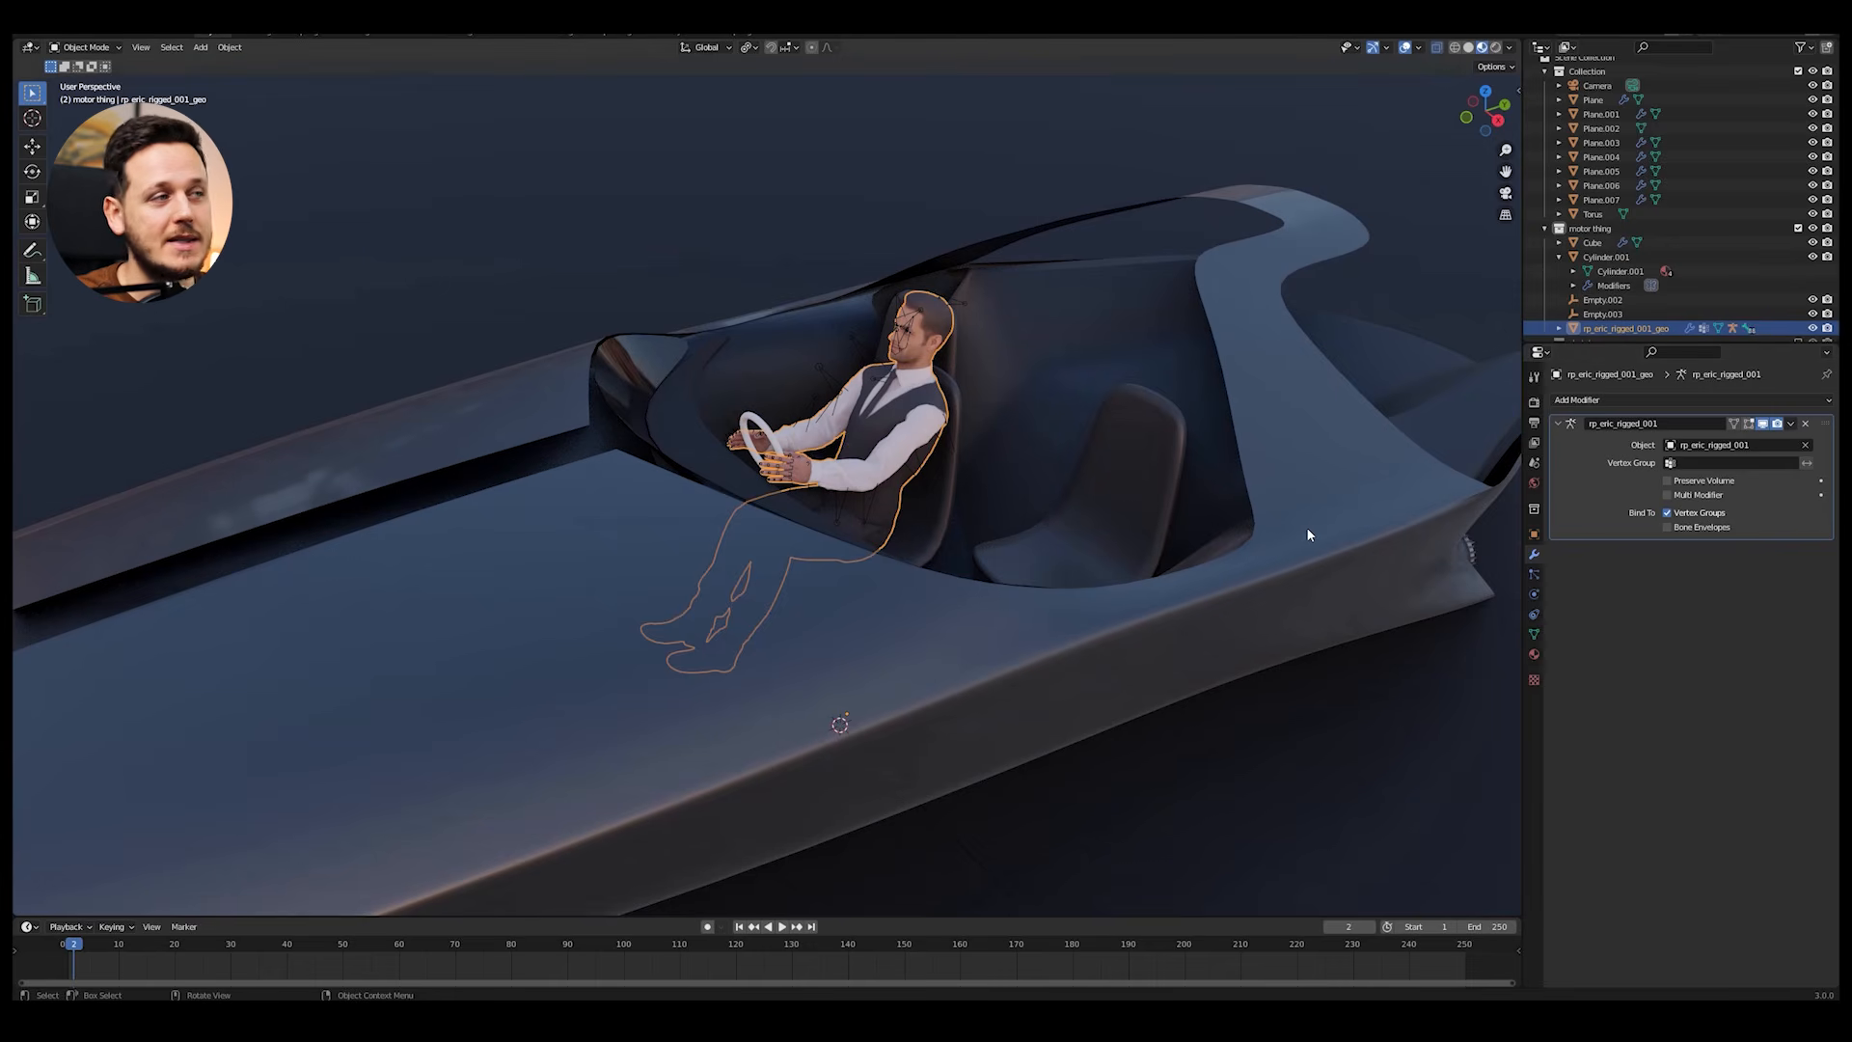
pyautogui.click(1534, 656)
pyautogui.moveTo(1245, 918); pyautogui.dragTo(1196, 639)
pyautogui.hotkey('shift', 'F3')
pyautogui.hotkey('shift', 'F3')
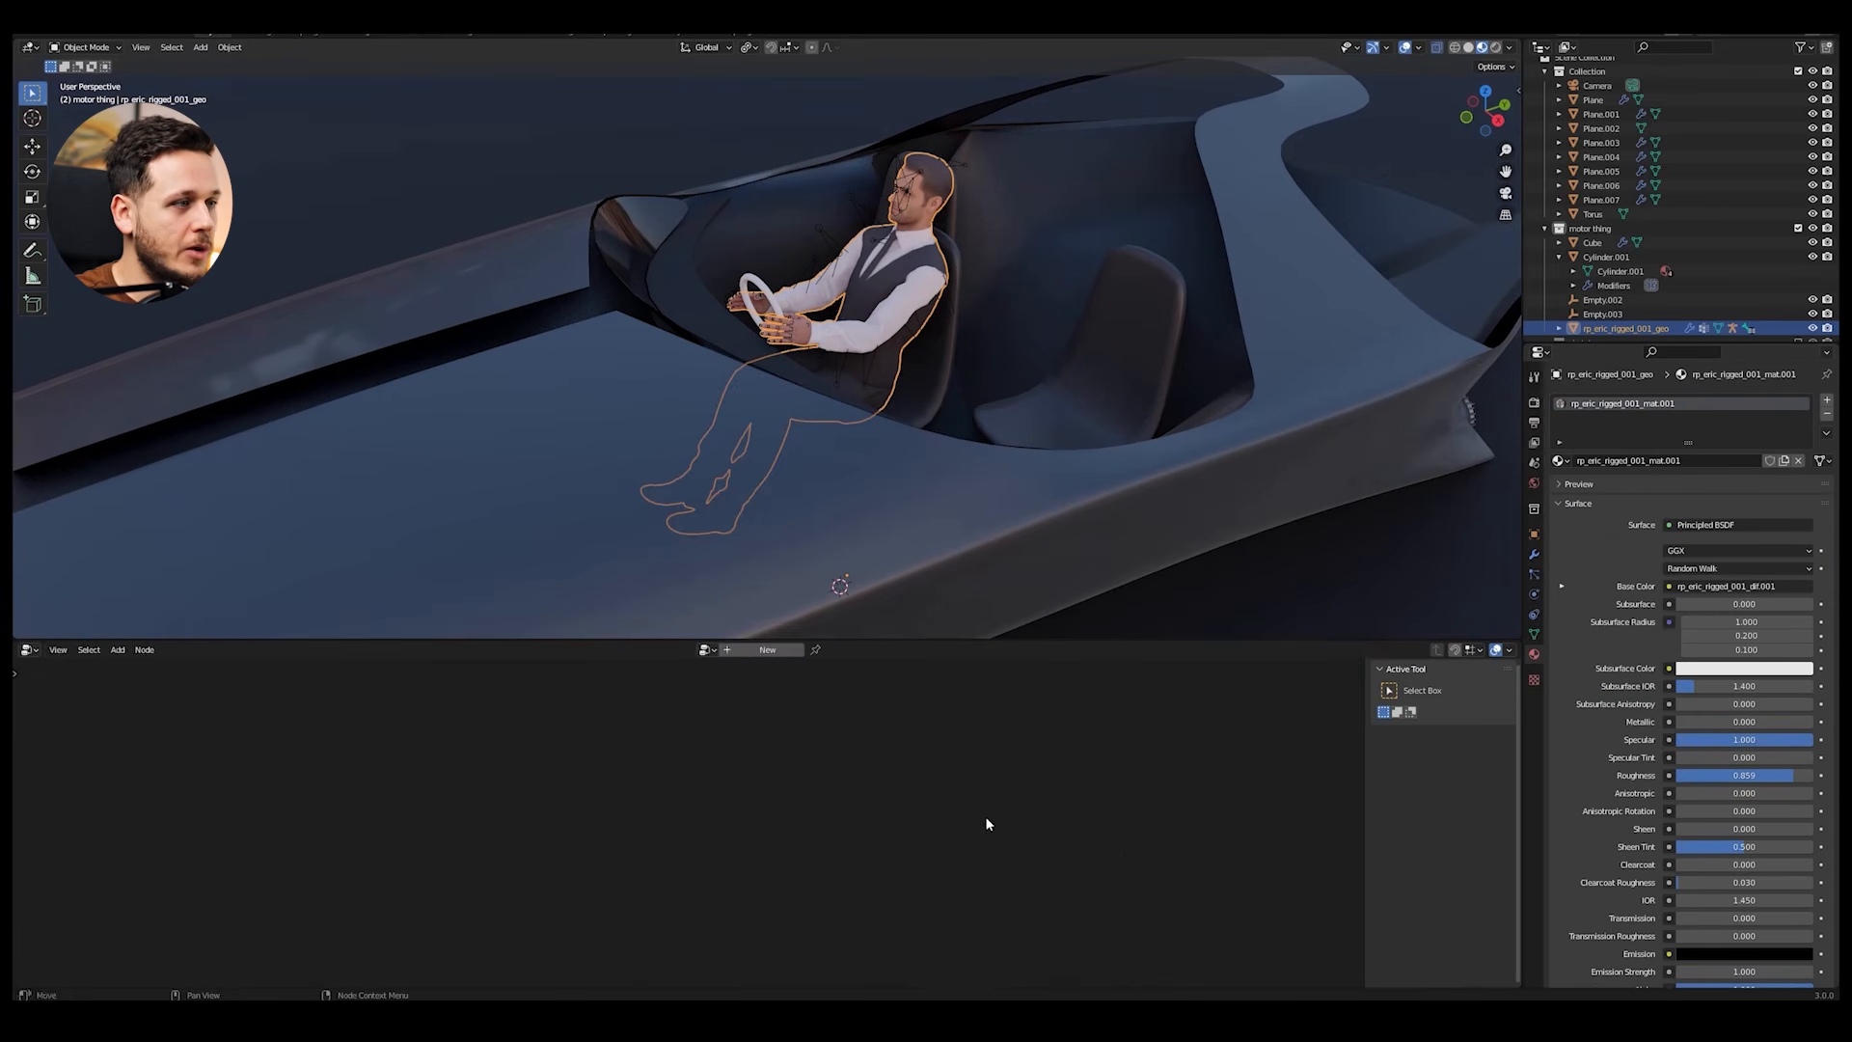
pyautogui.hotkey('shift', 'F3')
# Step: Disconnect the image texture from the manikin's Principled BSDF and darken its Base Color to dark grey
pyautogui.moveTo(670, 766); pyautogui.dragTo(706, 835, button='middle')
pyautogui.moveTo(770, 872); pyautogui.dragTo(733, 868)
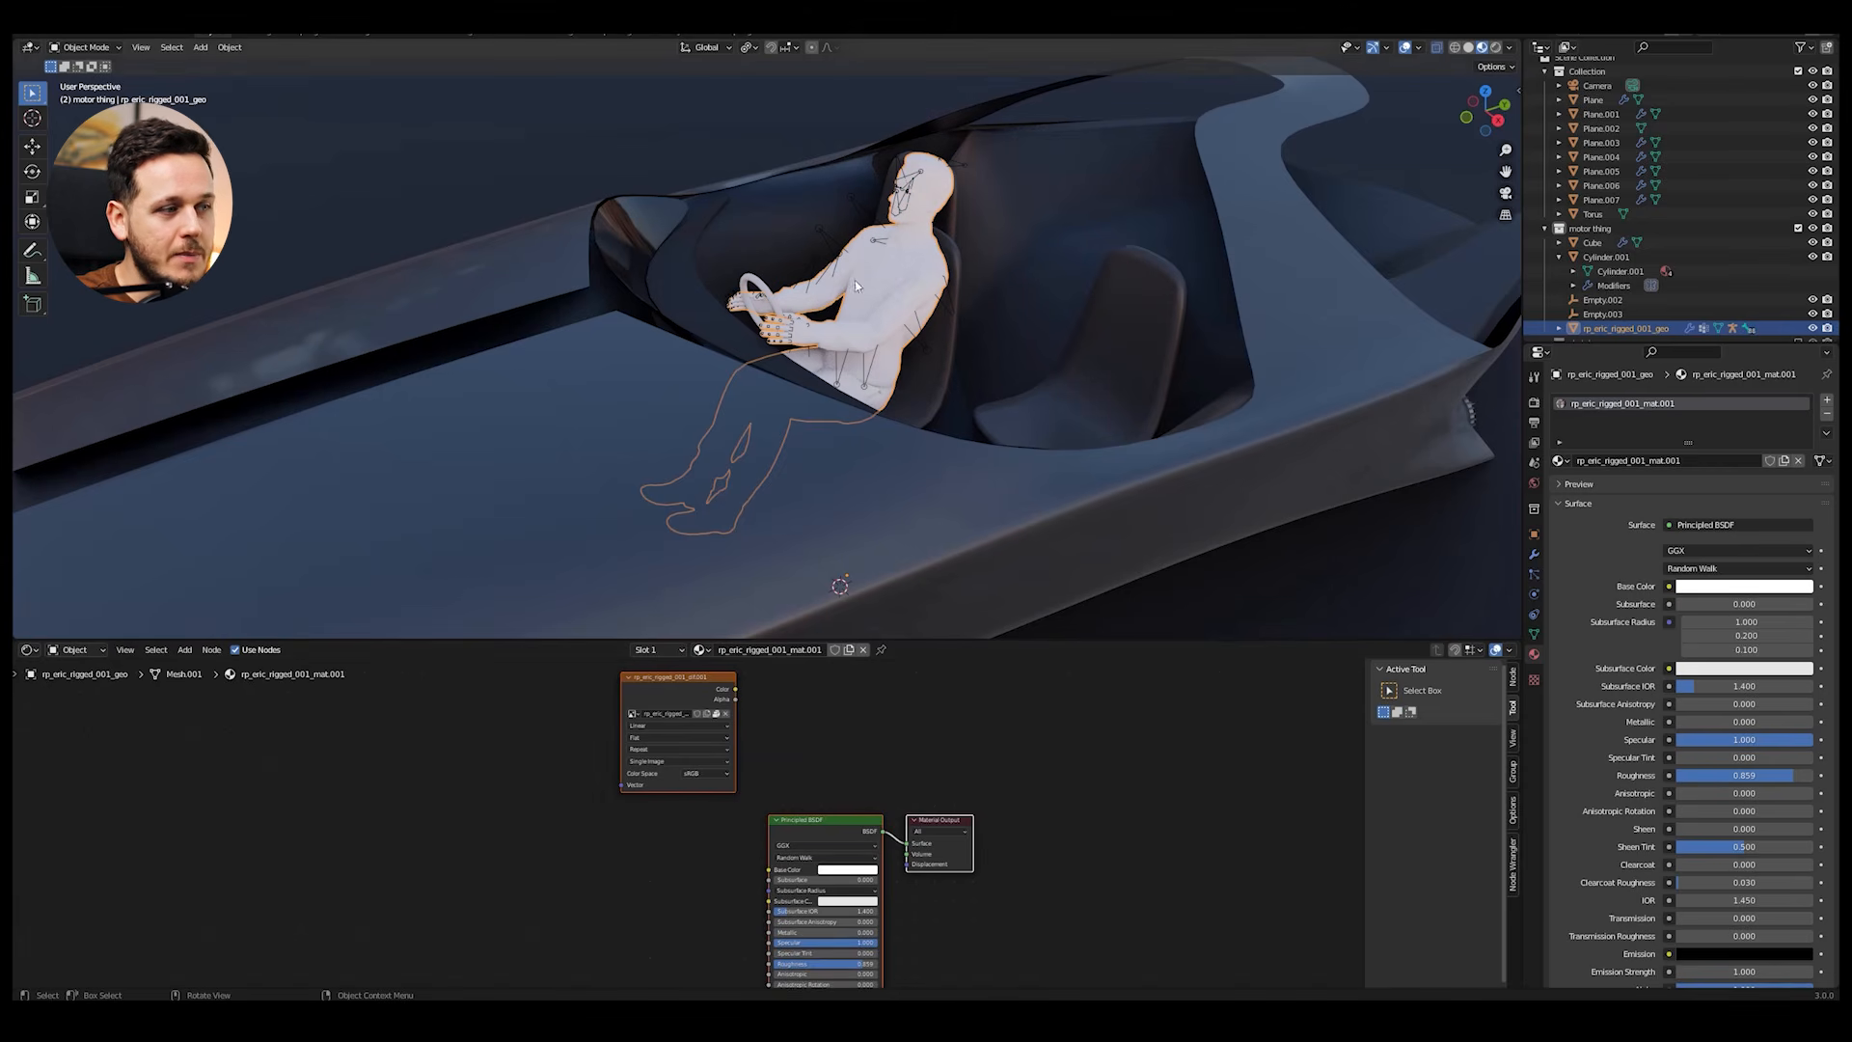
pyautogui.click(842, 871)
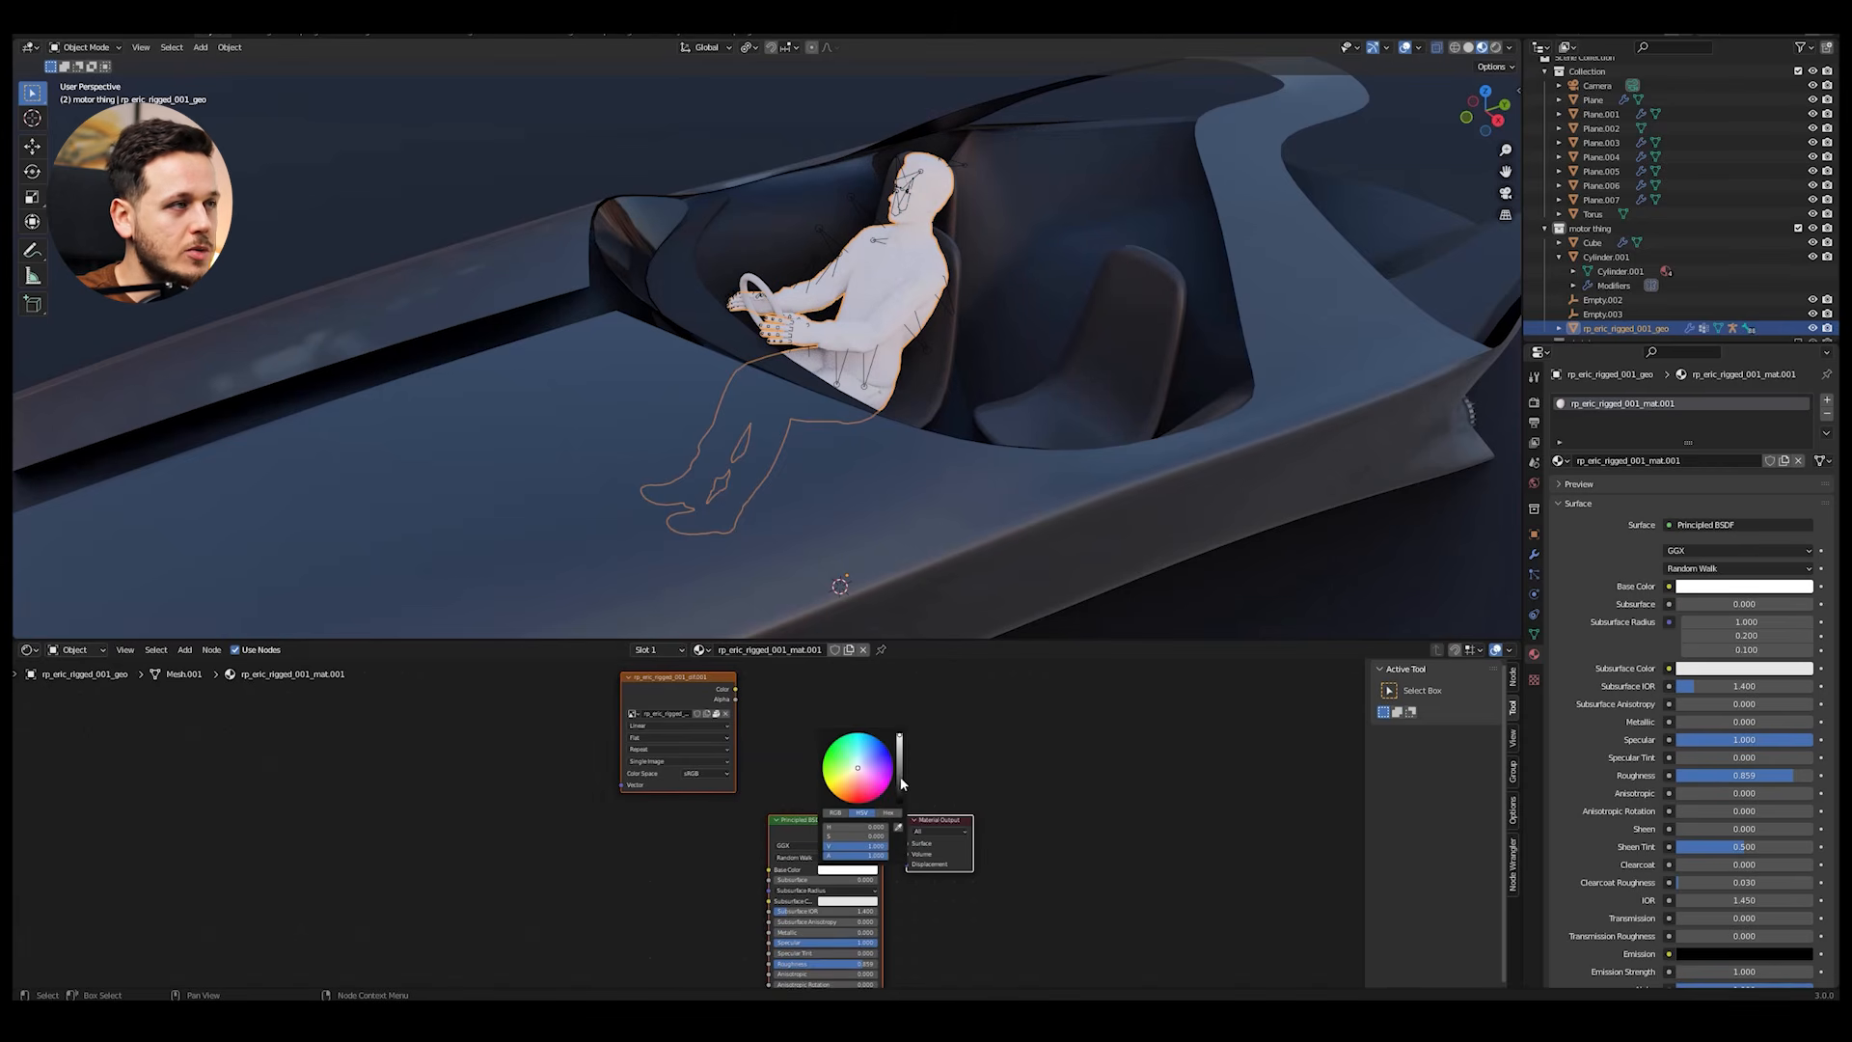
pyautogui.click(900, 787)
# Step: Deselect everything, maximize the 3D viewport, turn off its overlays and view the whole boat with the grey driver
pyautogui.hotkey('alt', 'a')
pyautogui.hotkey('ctrl', 'space')
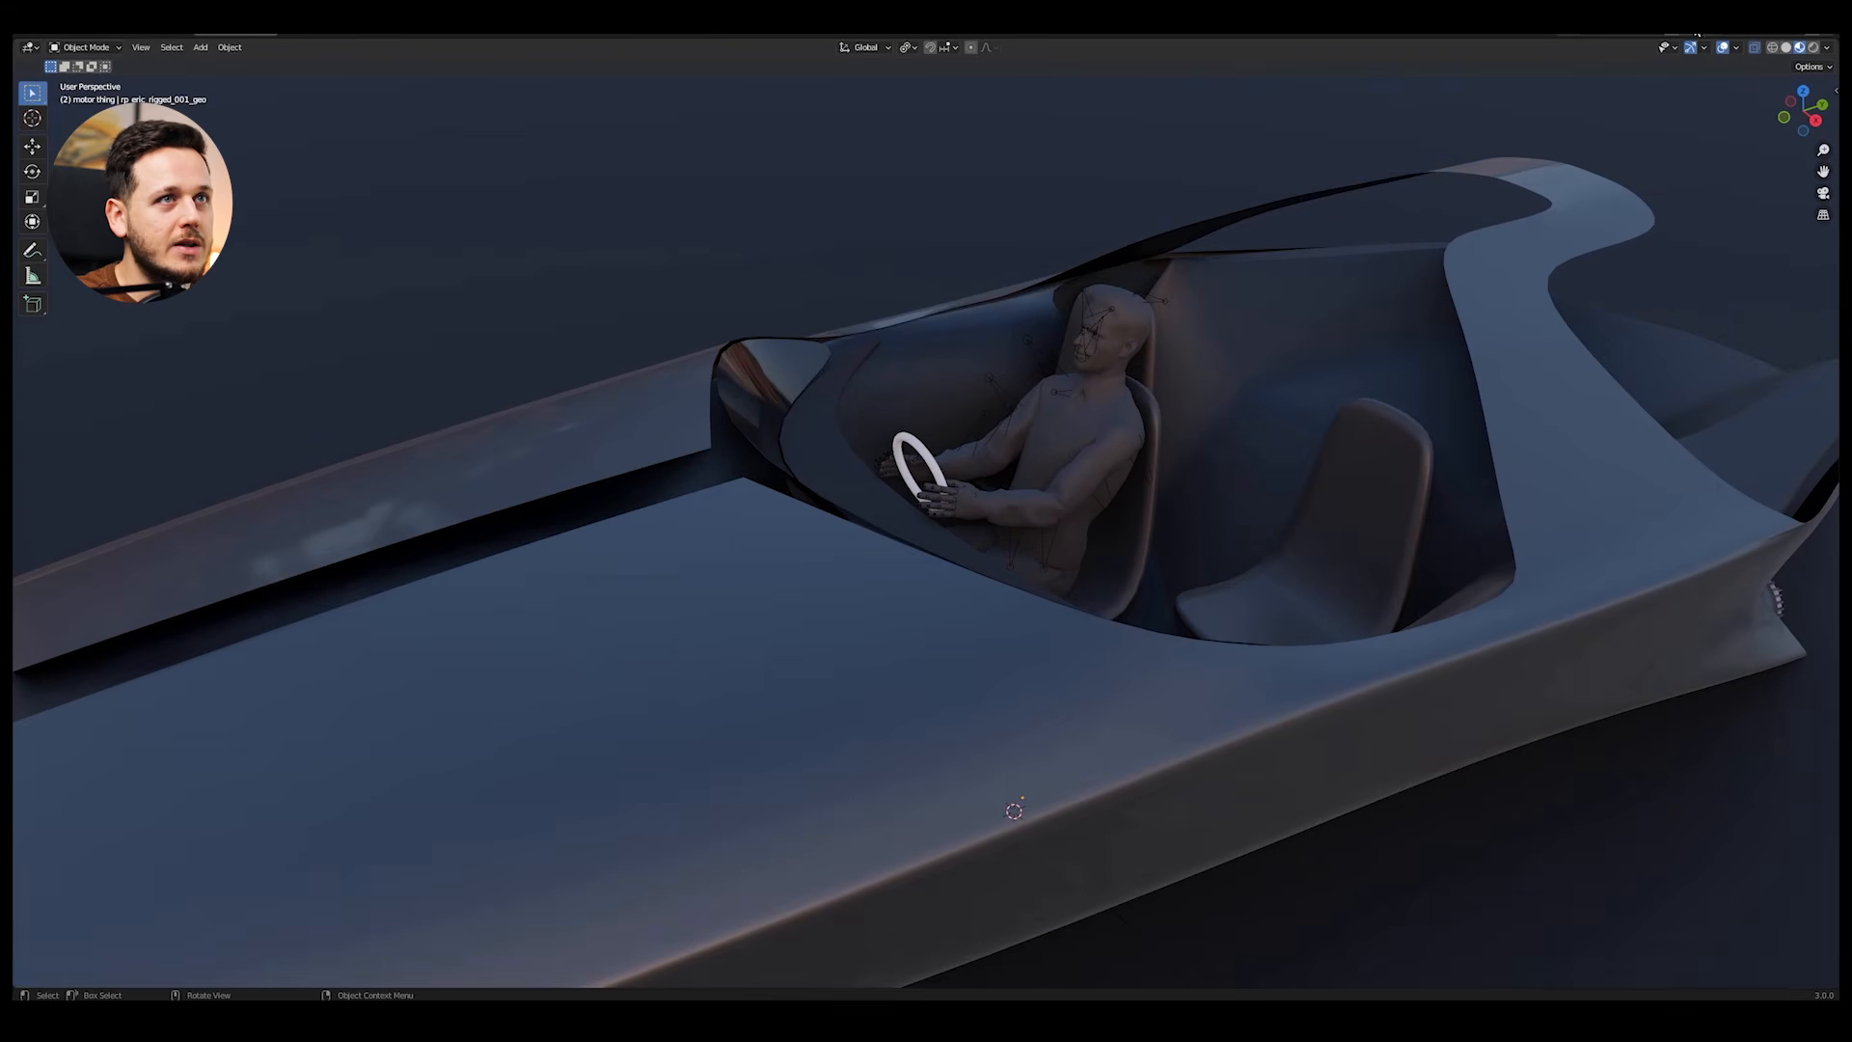
pyautogui.click(1724, 48)
pyautogui.scroll(-5, 1368, 252)
pyautogui.moveTo(1368, 252); pyautogui.dragTo(1196, 361, button='middle')
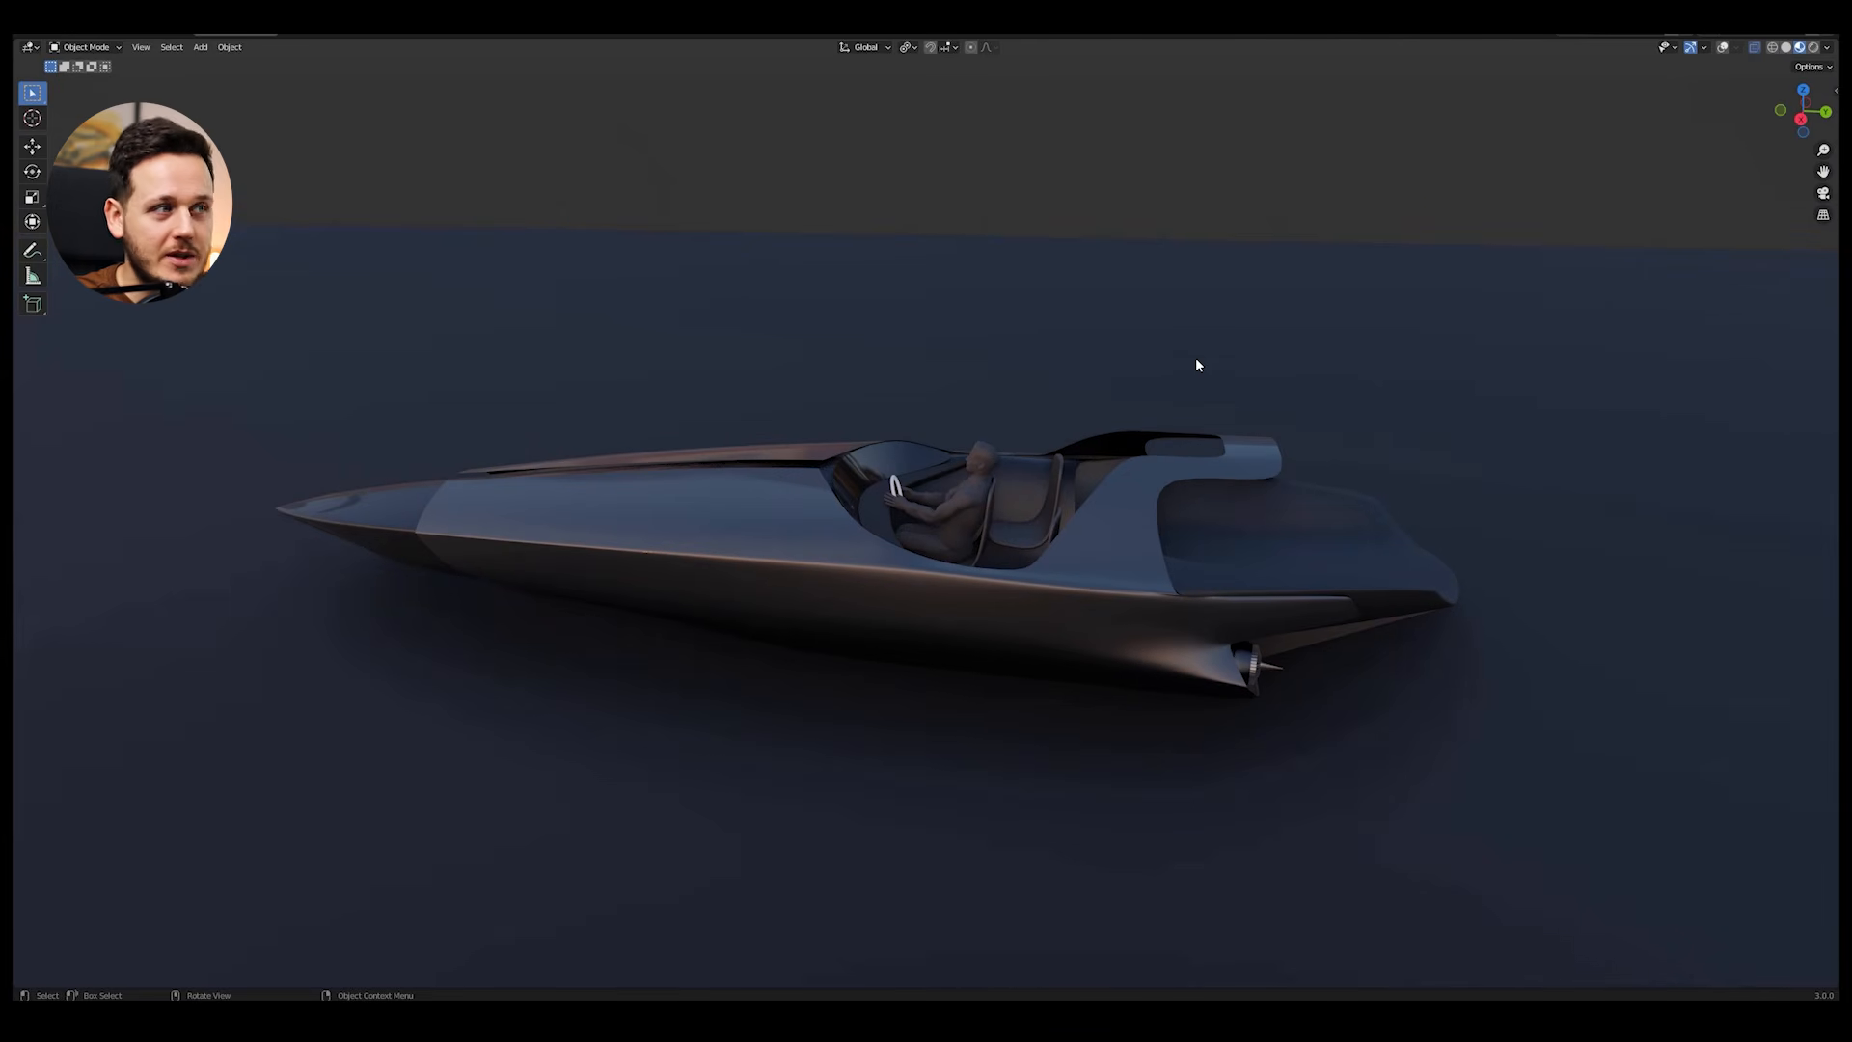
pyautogui.moveTo(1103, 465); pyautogui.dragTo(1115, 476, button='middle')
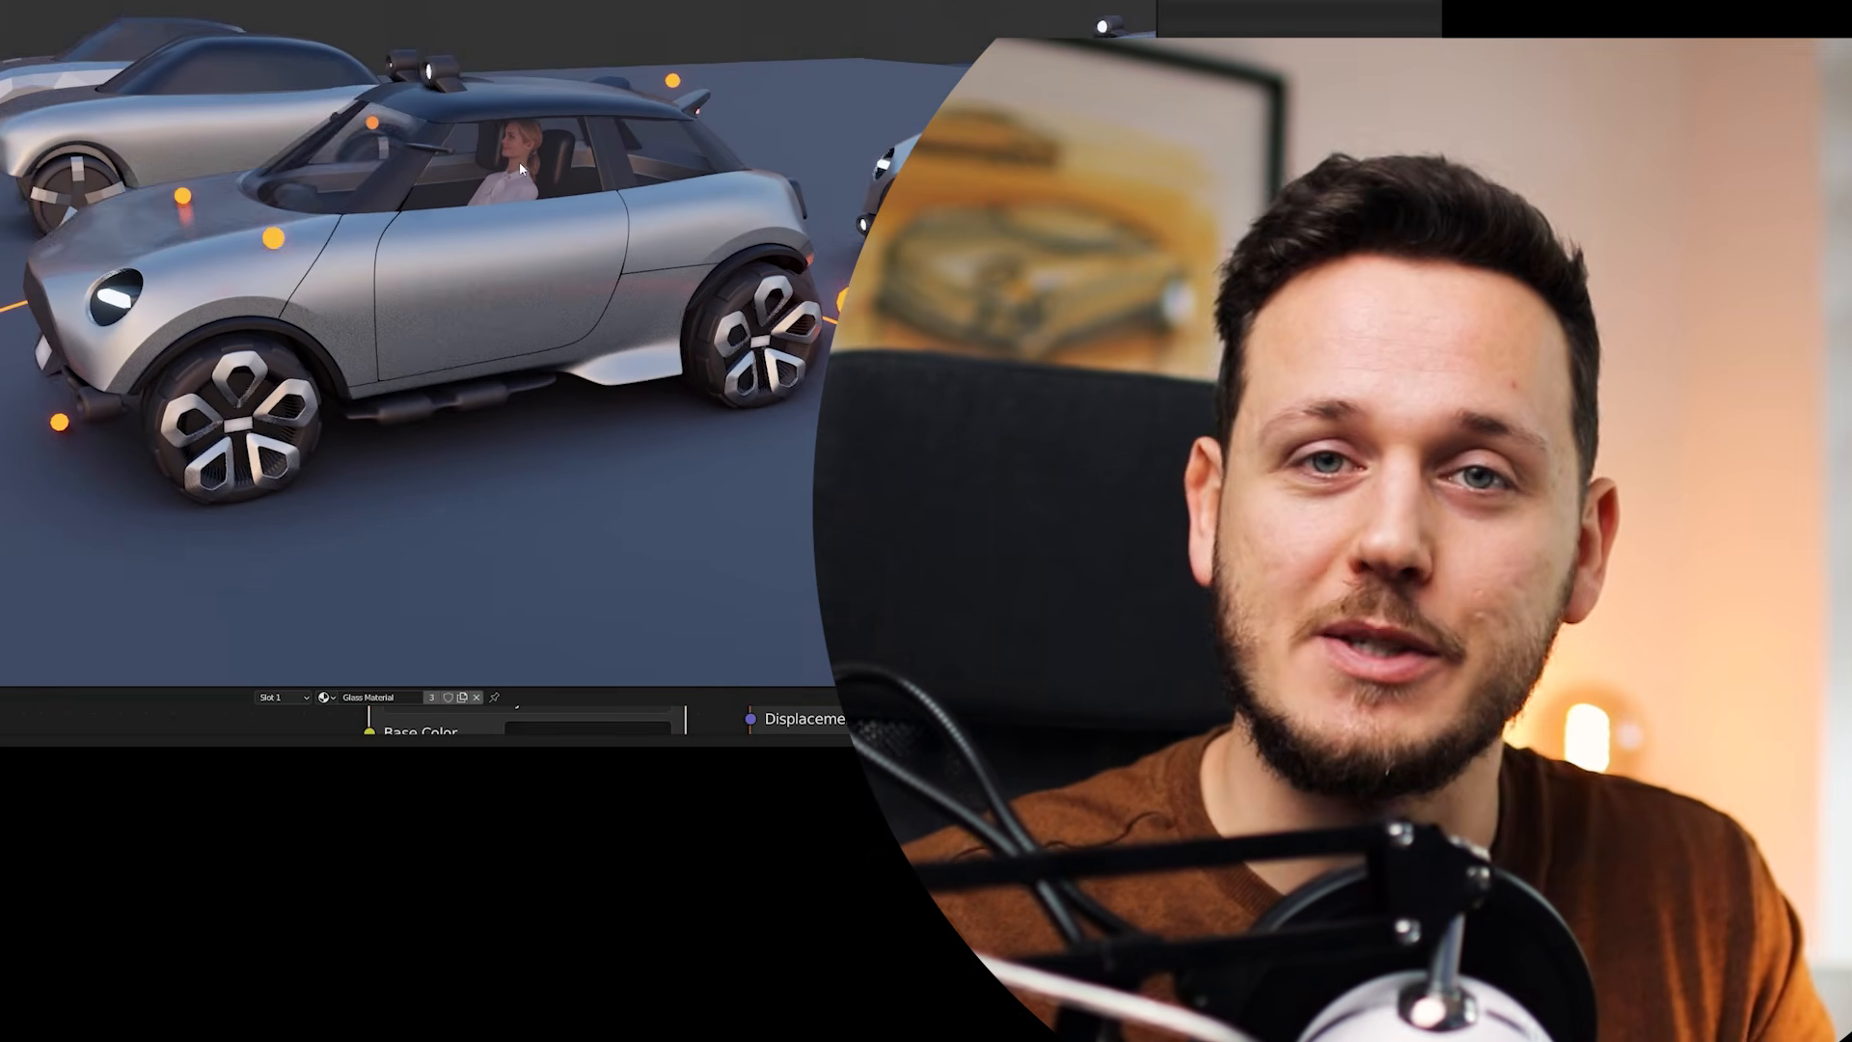
pyautogui.moveTo(520, 163); pyautogui.dragTo(513, 161, button='middle')
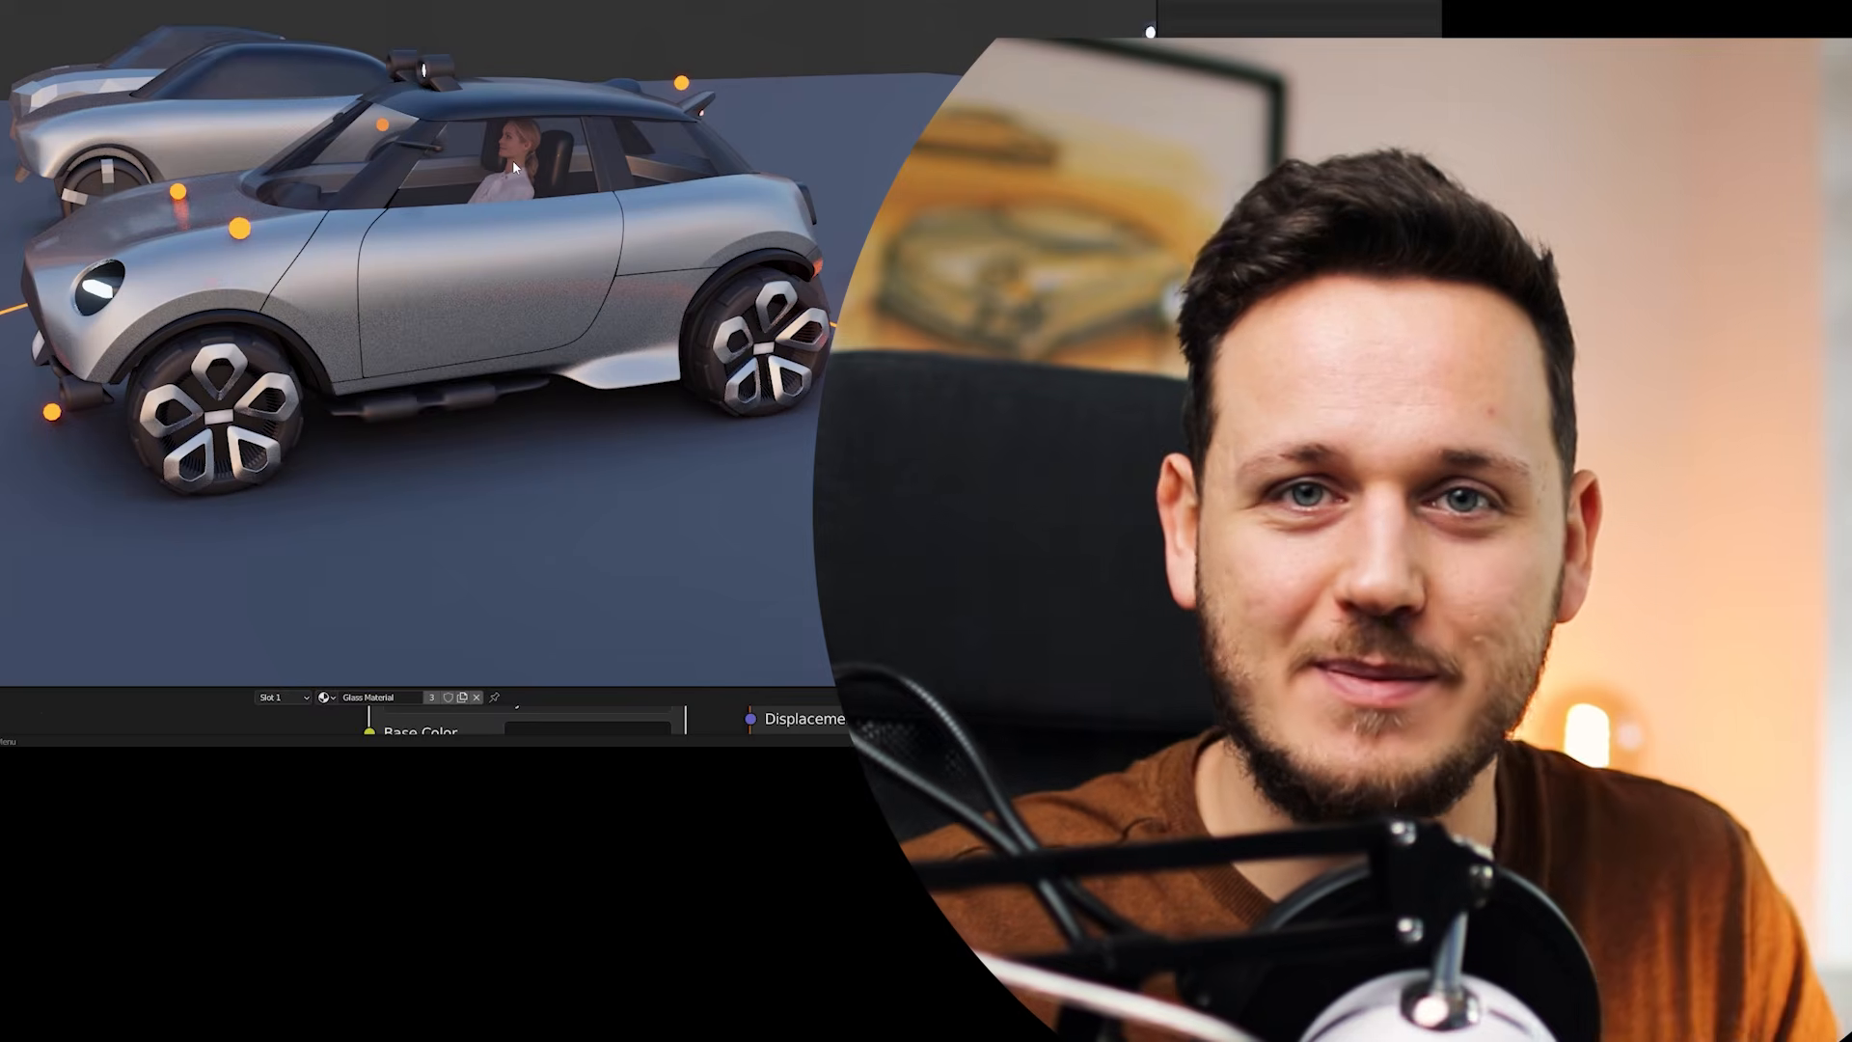